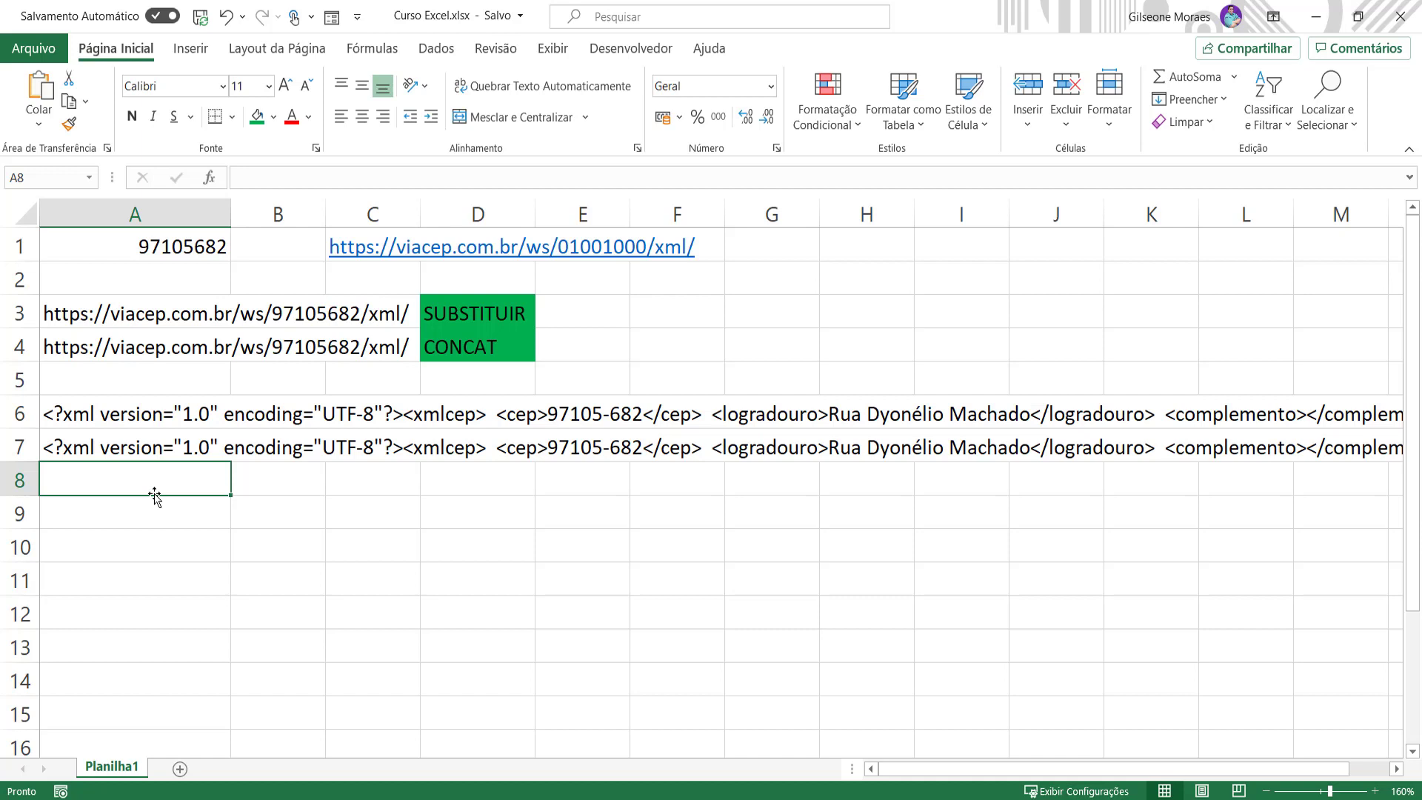
- Enter the labels Rua, Complemento, Bairro, Cidade and Estado in cells A9 to A13
left_click(134, 520)
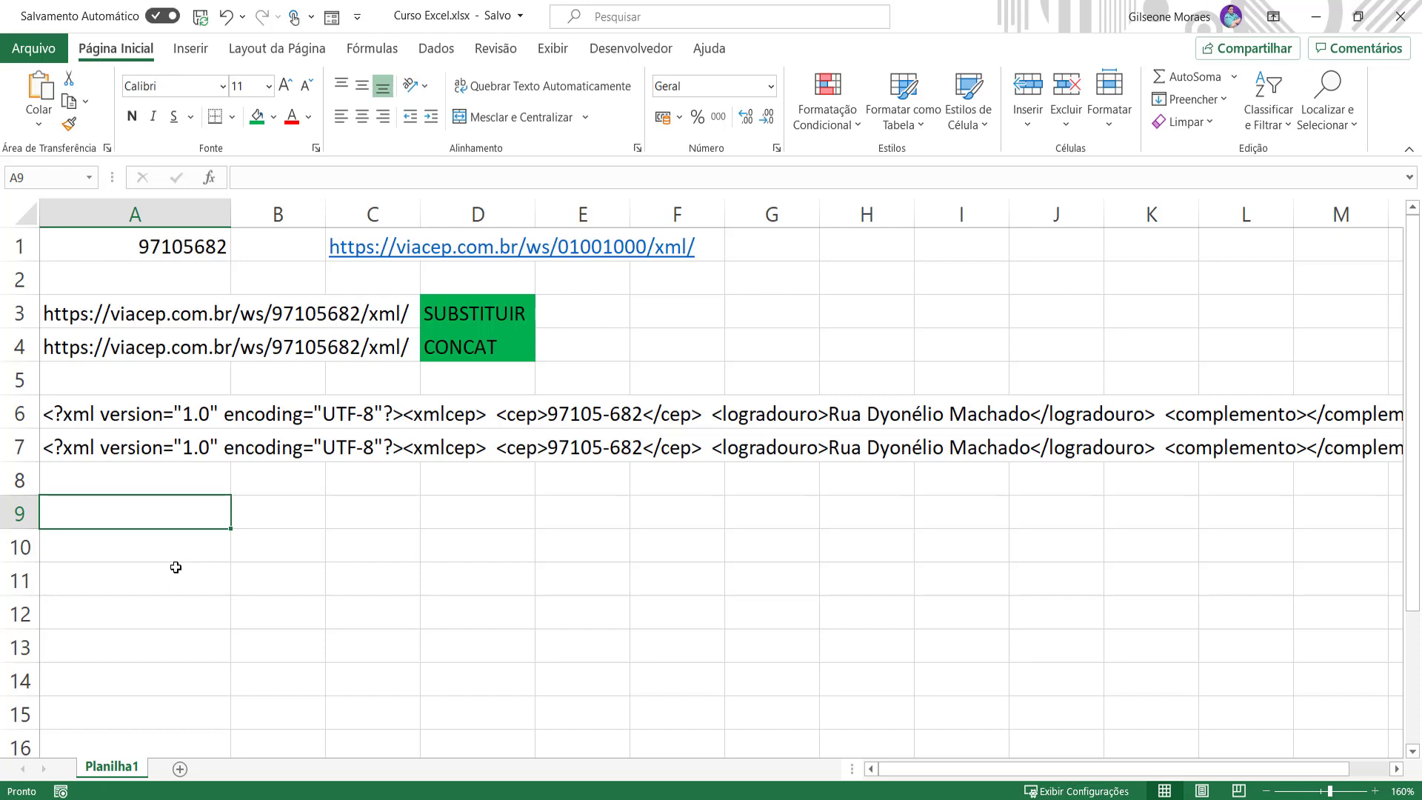
type("RU")
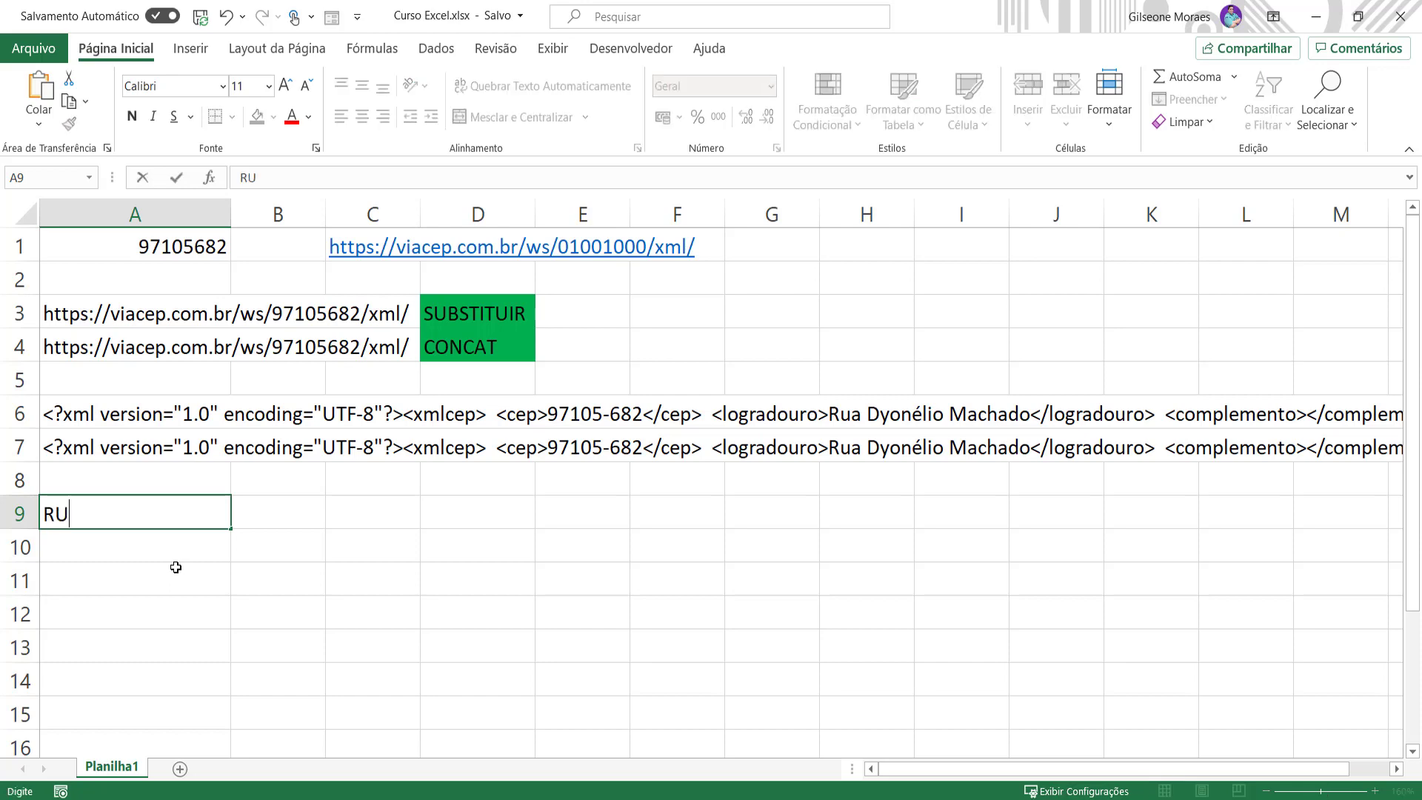
key("BackSpace")
type("ua")
key("Return")
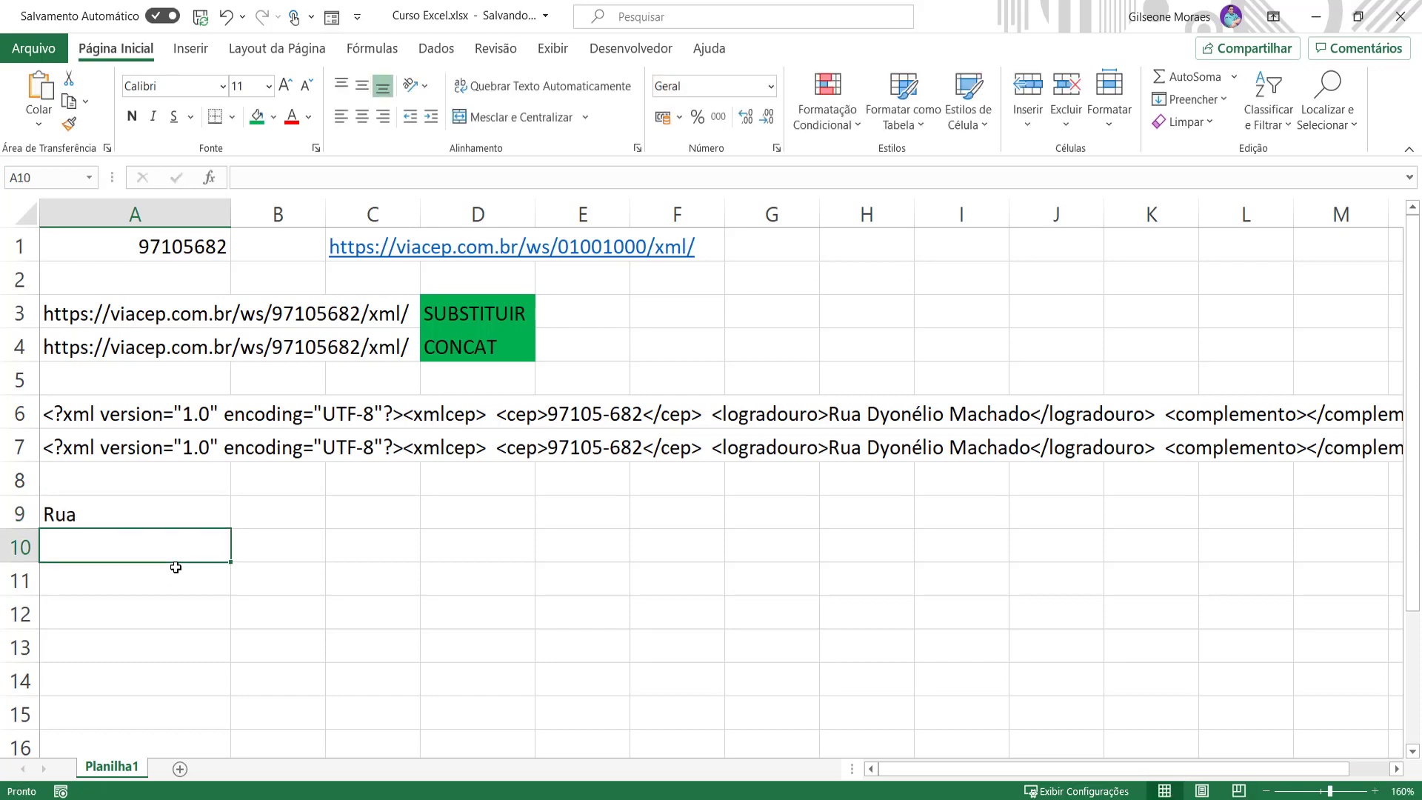
type("Complemento")
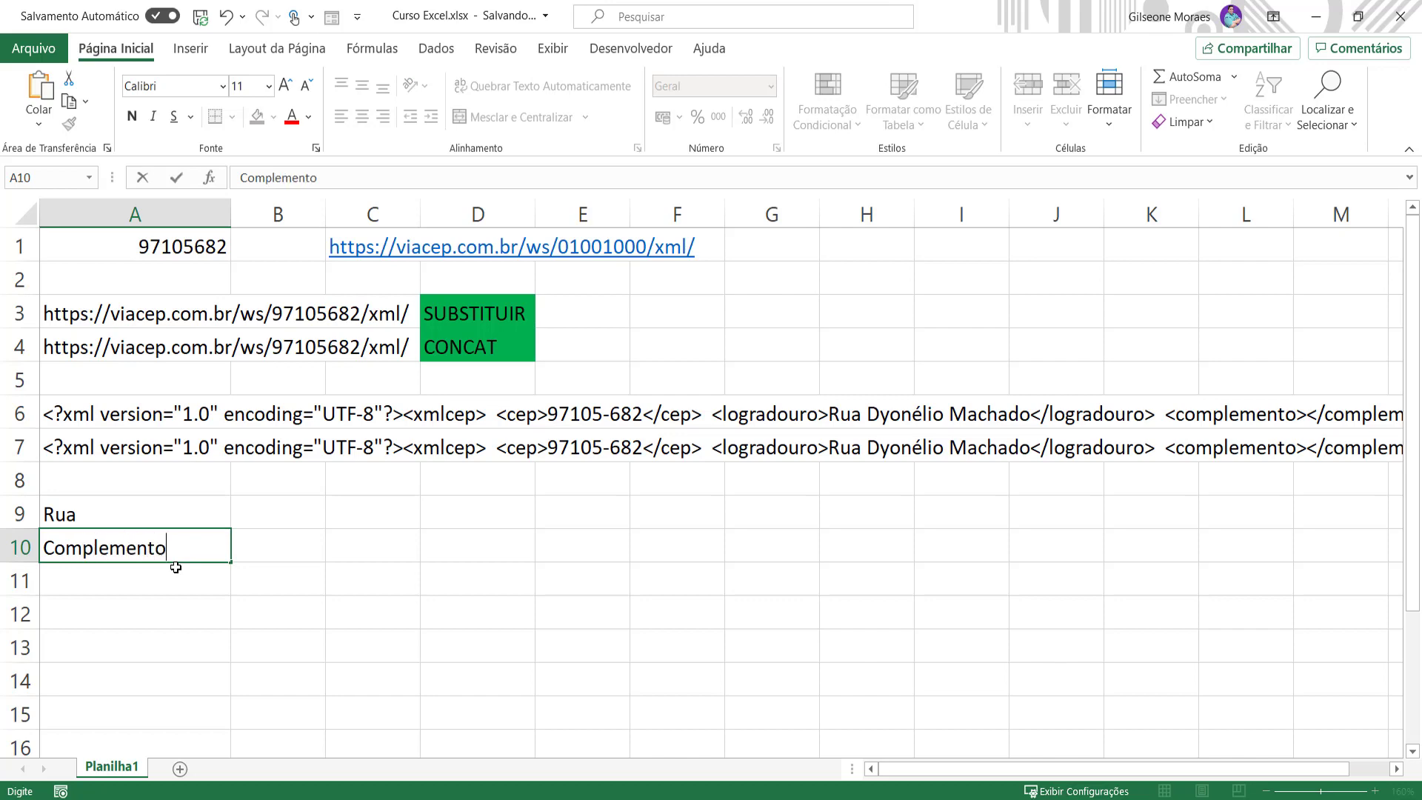
key("Return")
type("Bairr")
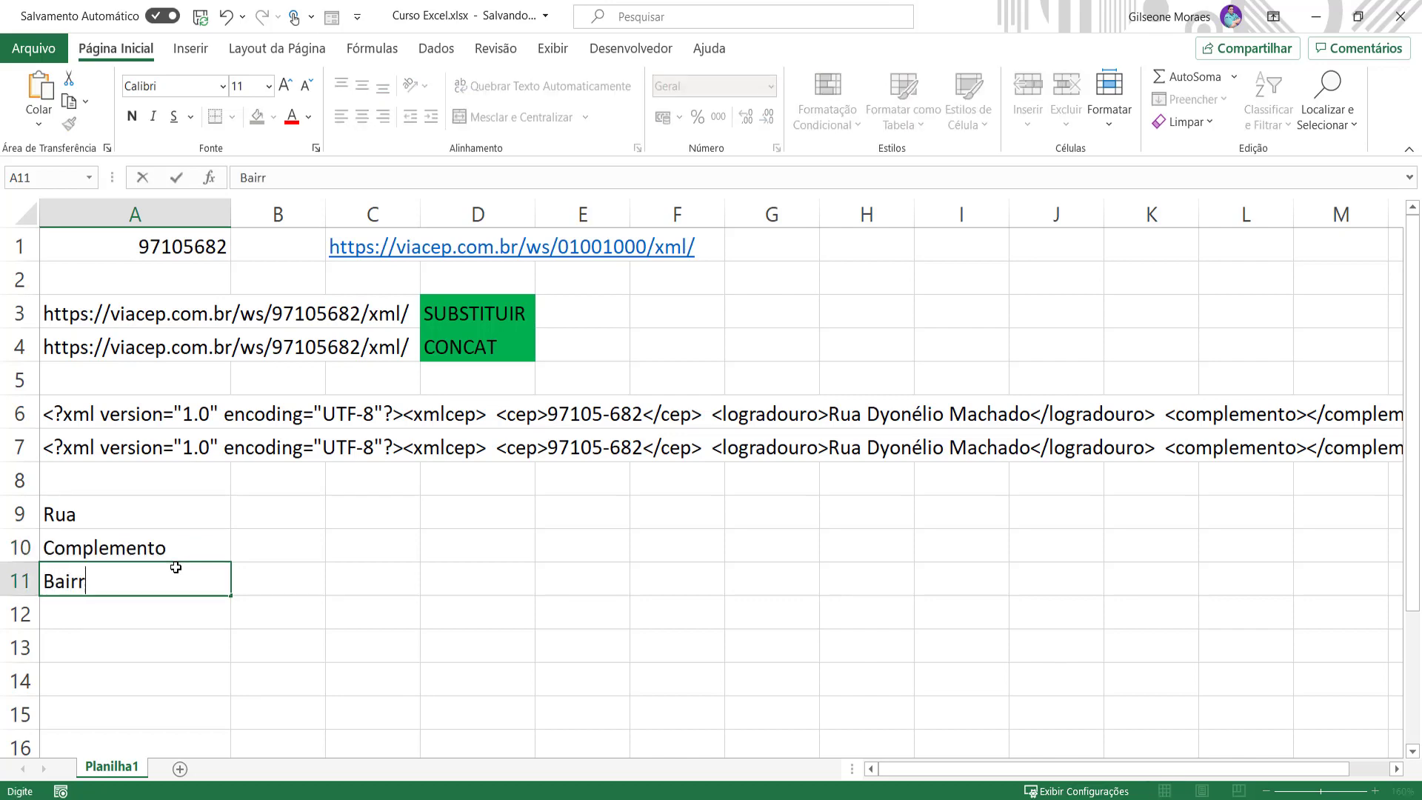
type("o")
key("Return")
type("Cidade")
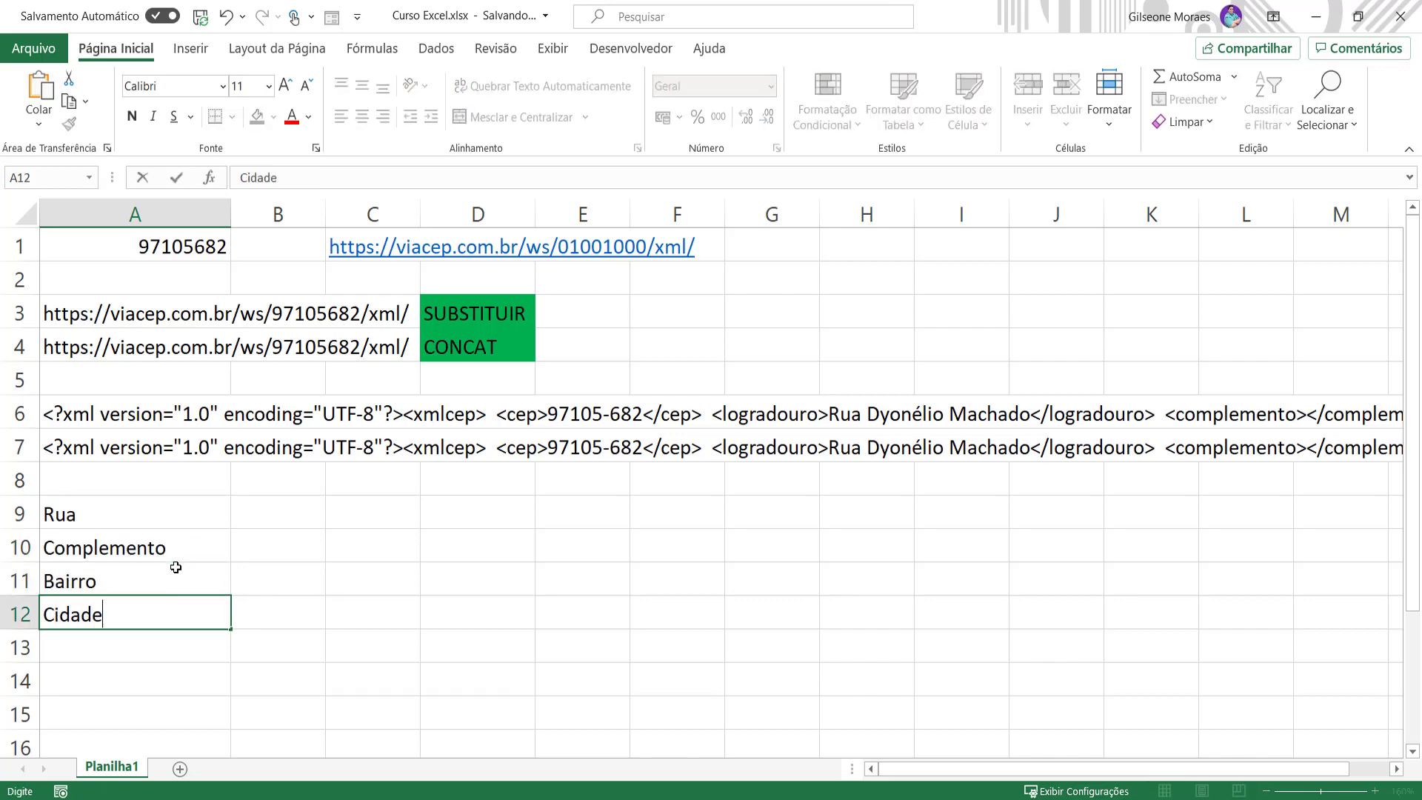
key("Return")
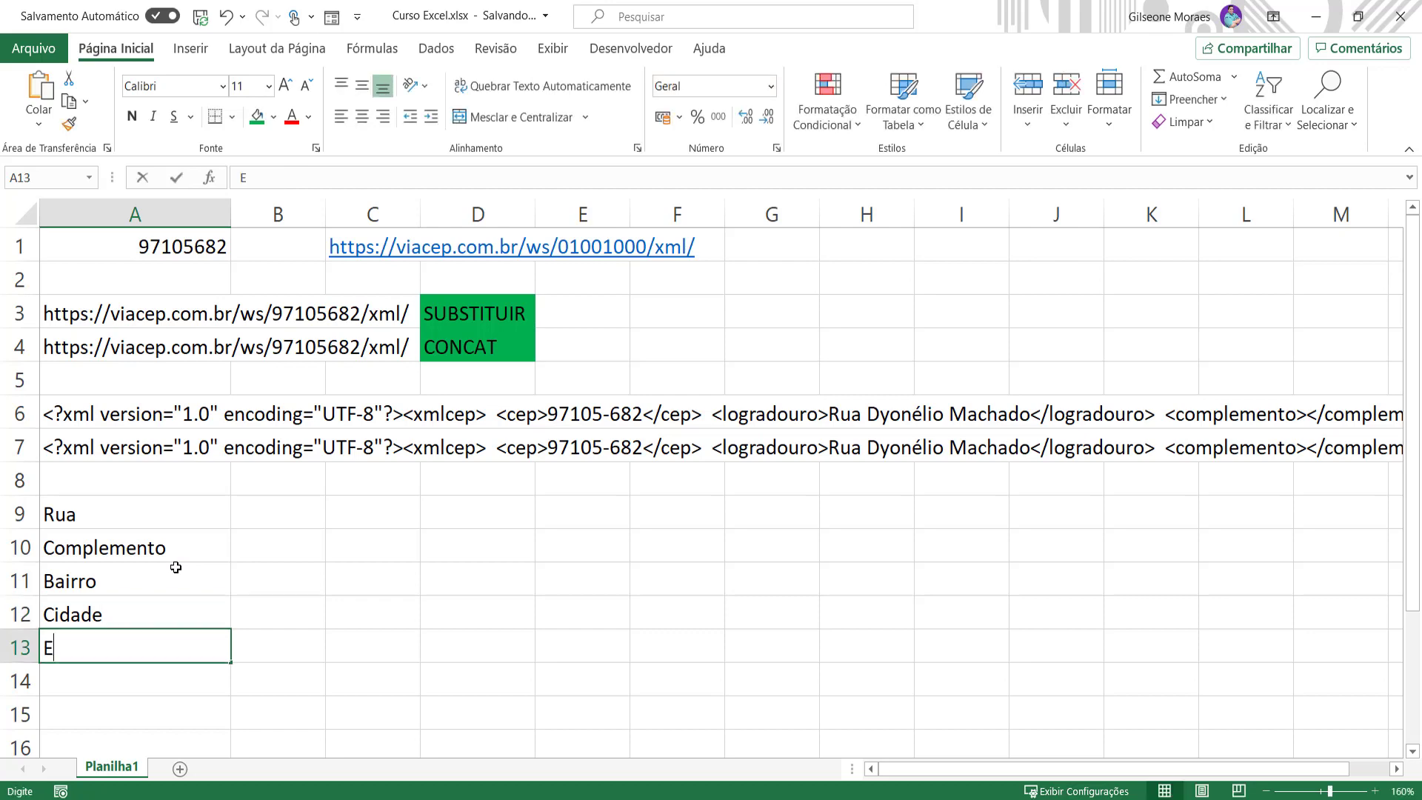
type("Estado")
key("Return")
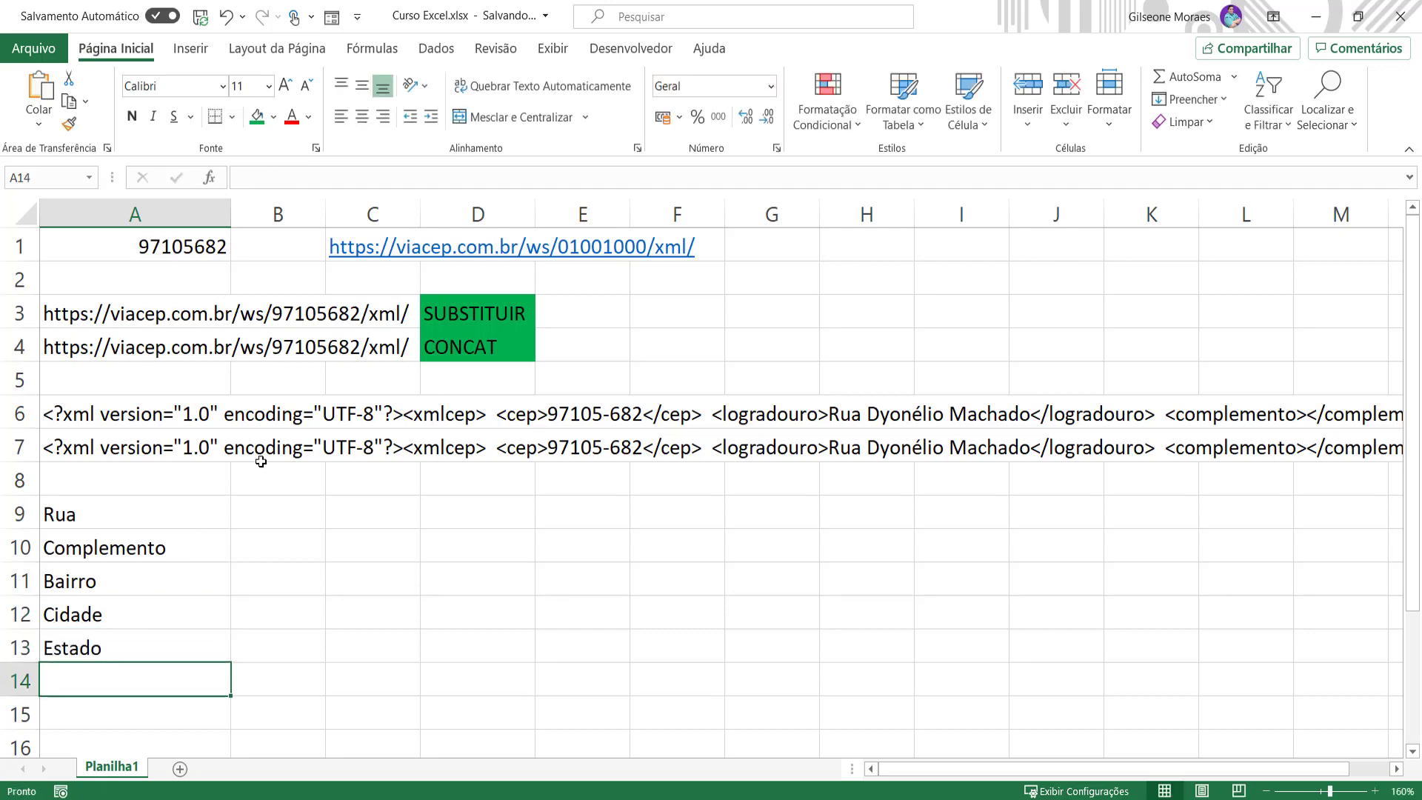
- Examine the XML text in A6 across its full width and compare its tags with the address labels in A9:A13
left_click(155, 424)
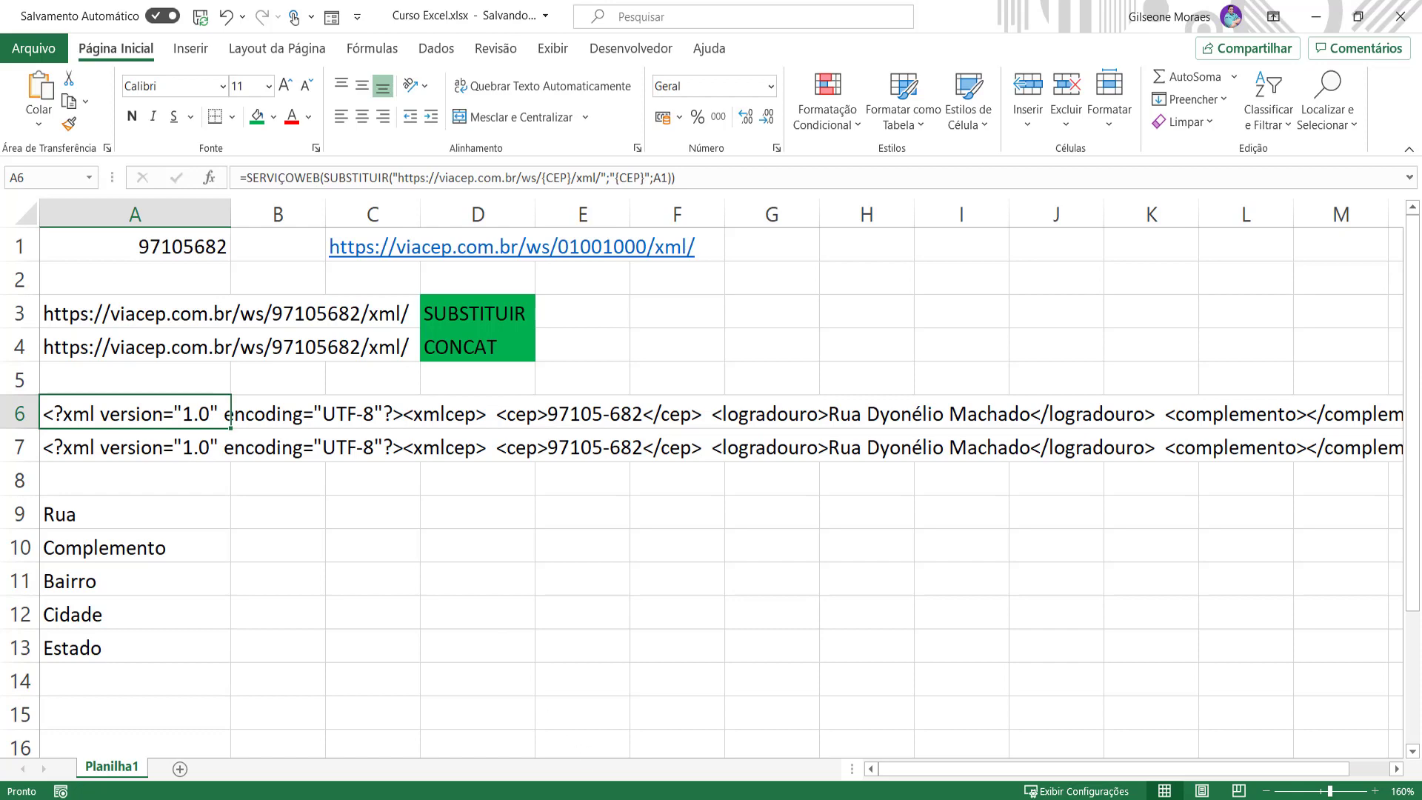
left_click_drag(940, 772, 1177, 771)
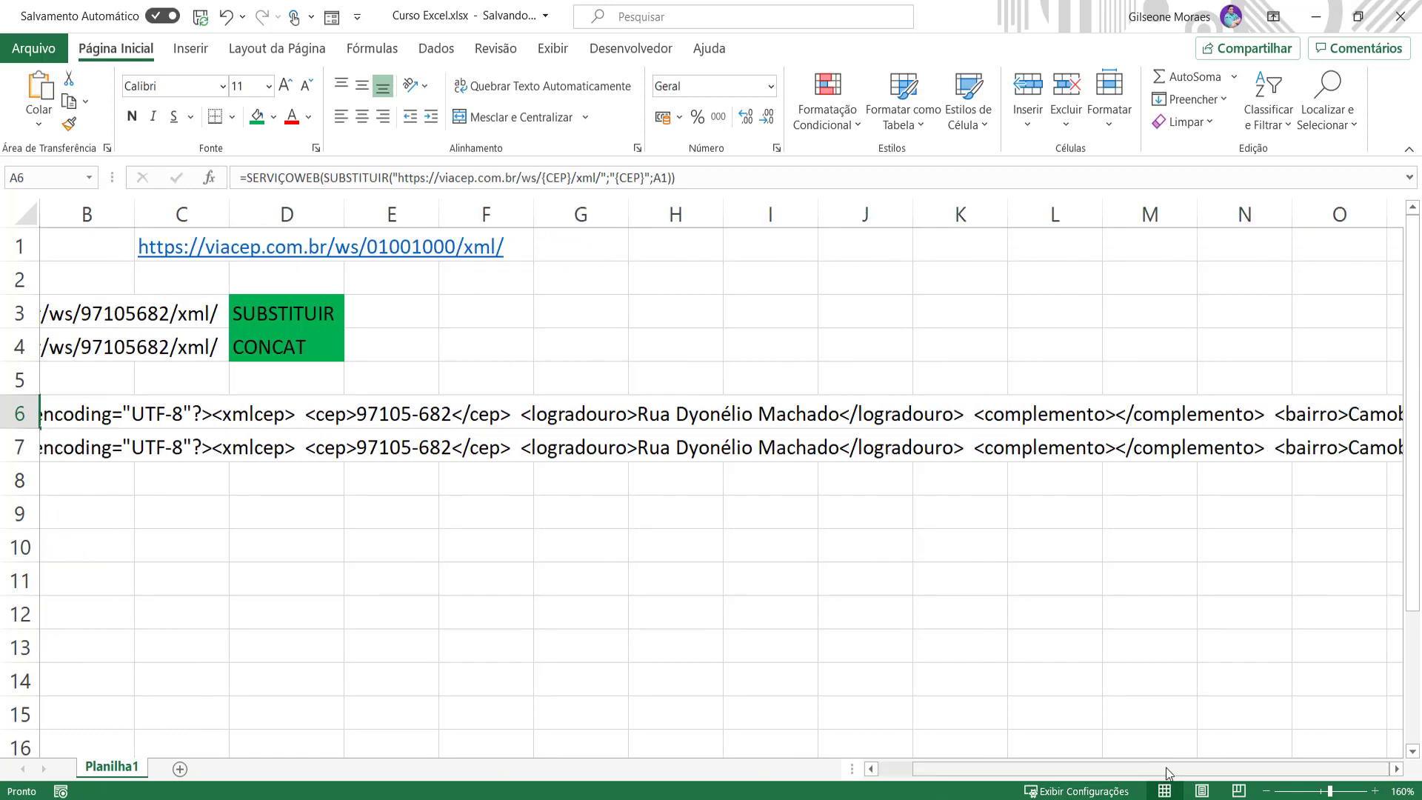
left_click(1396, 769)
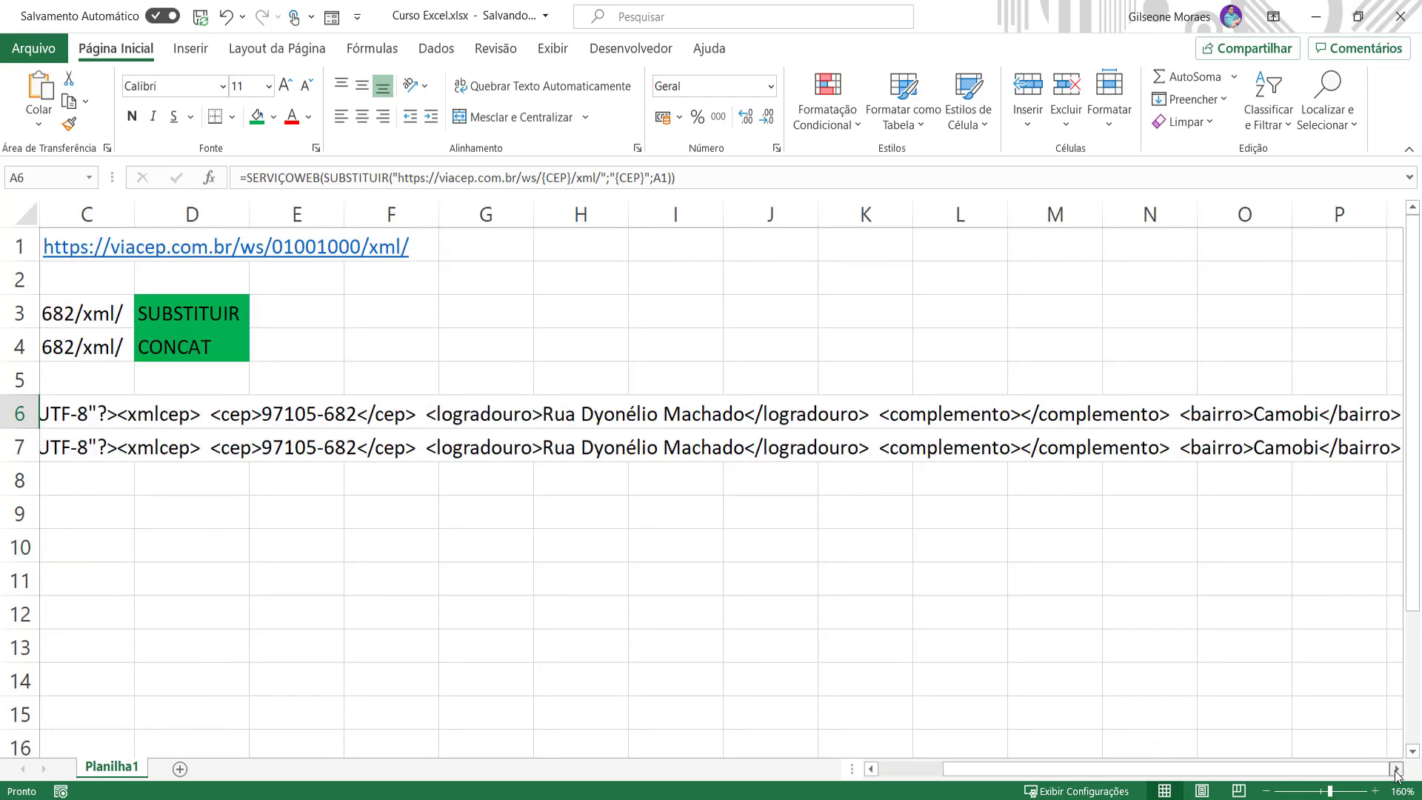
left_click(1396, 768)
left_click_drag(1366, 773, 1135, 780)
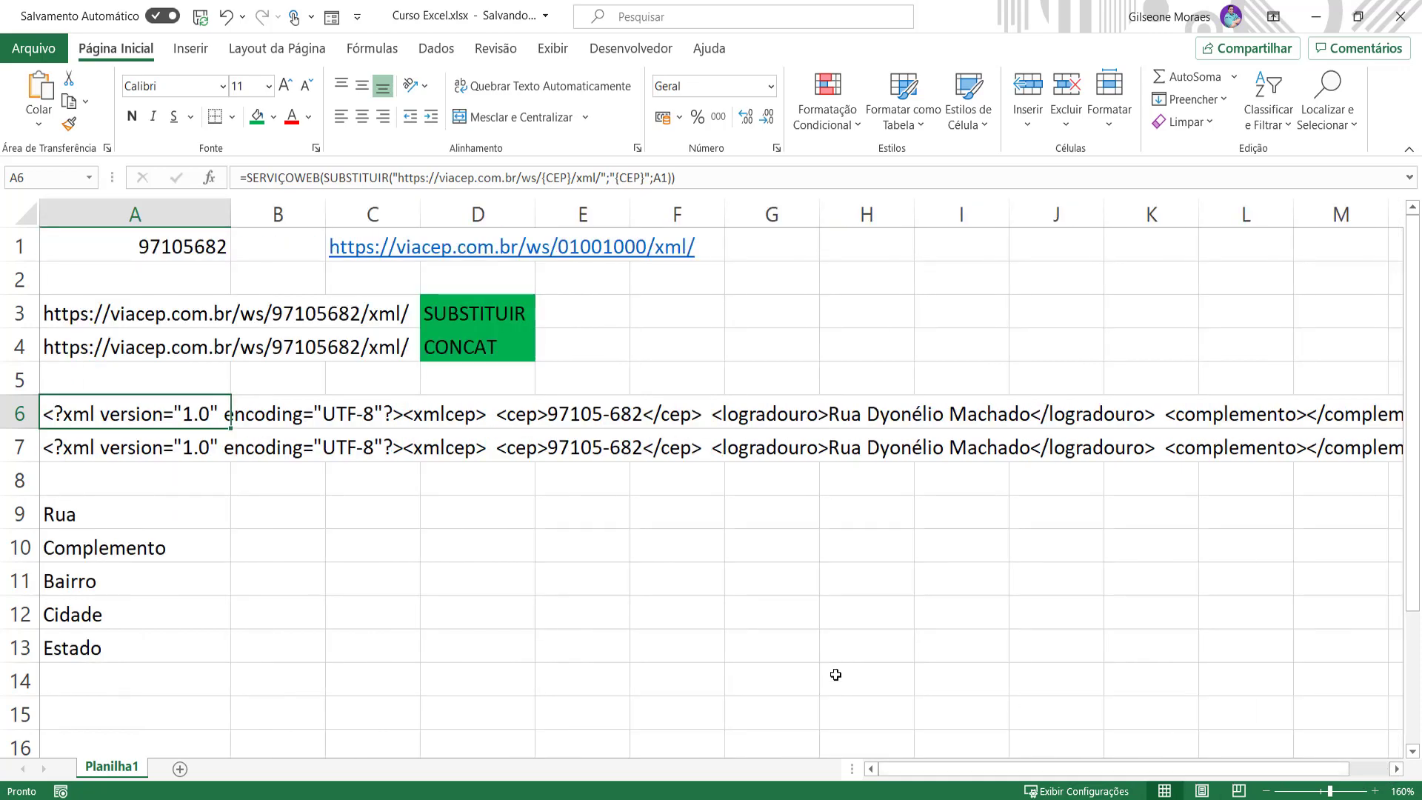
left_click_drag(152, 520, 130, 637)
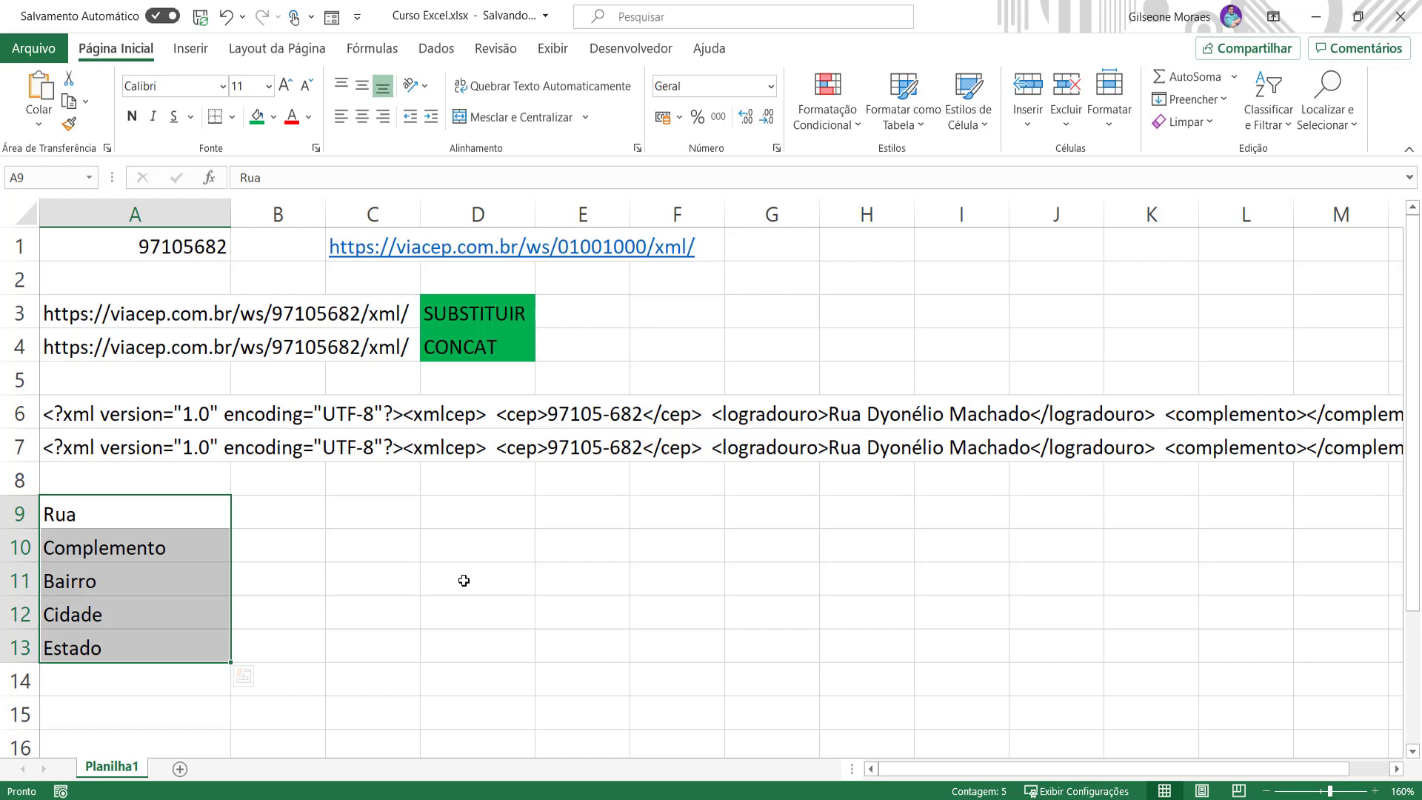
- Write the function name FILTROXML in D9 and its English equivalent FILTERXML in E9
left_click(510, 518)
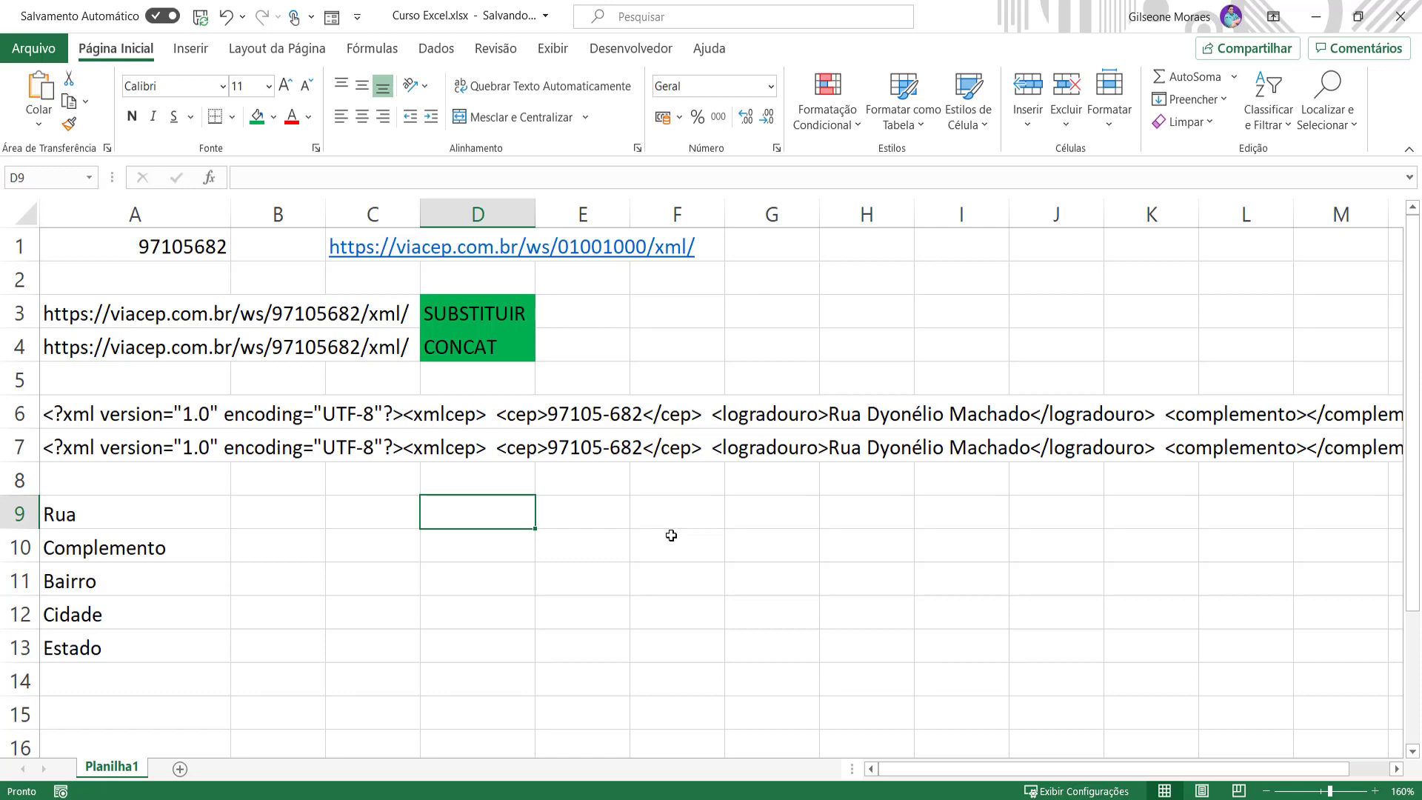
type("F")
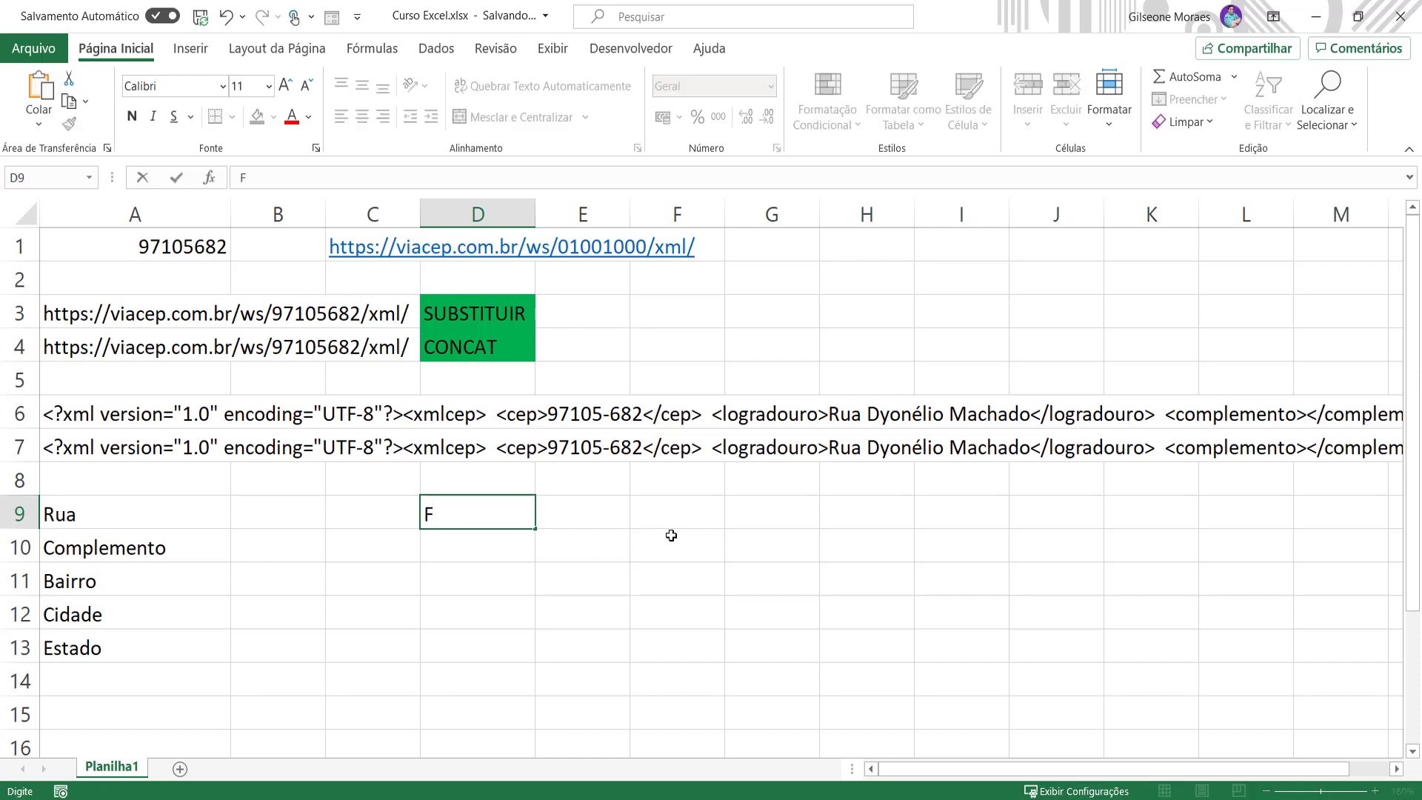
type("ILTROXML")
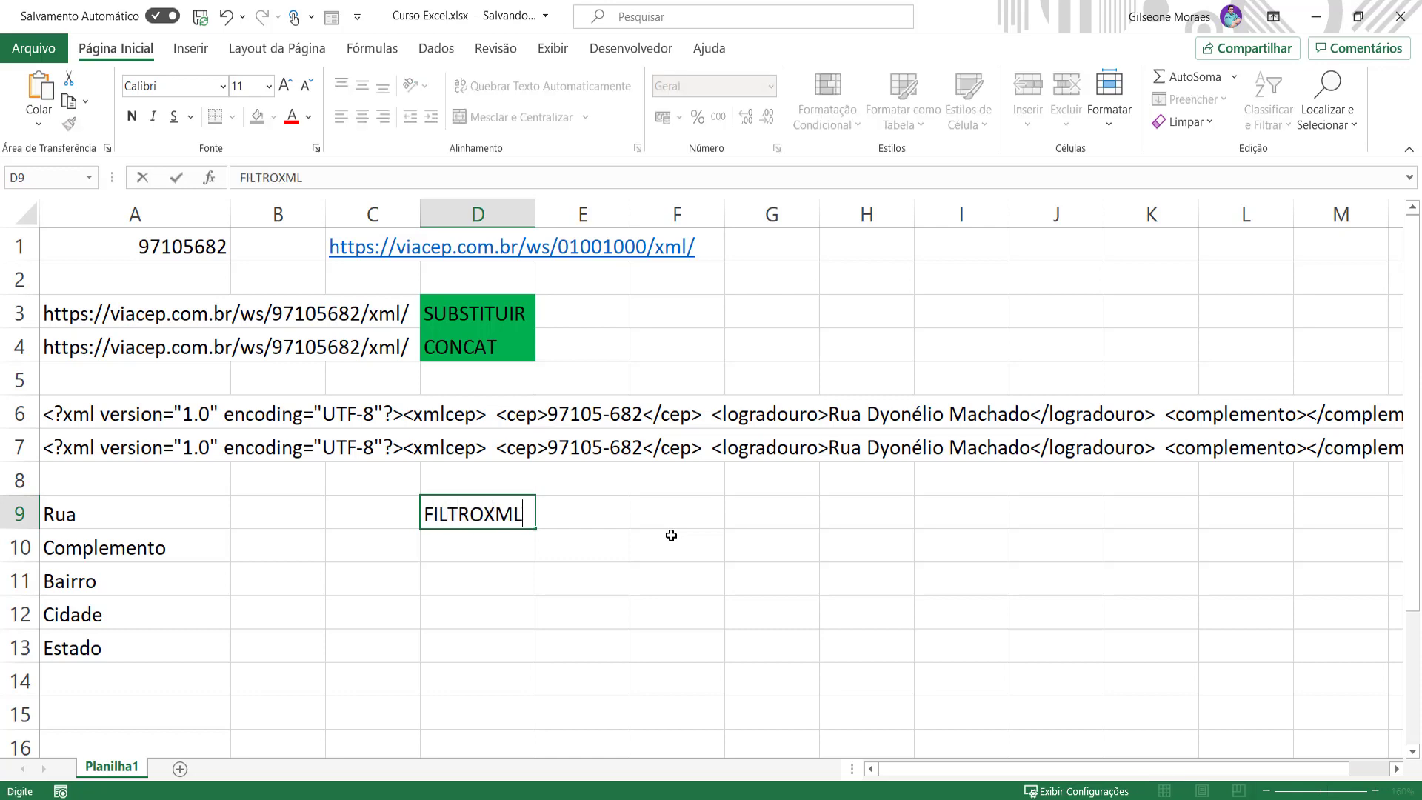
key("Tab")
type("FI")
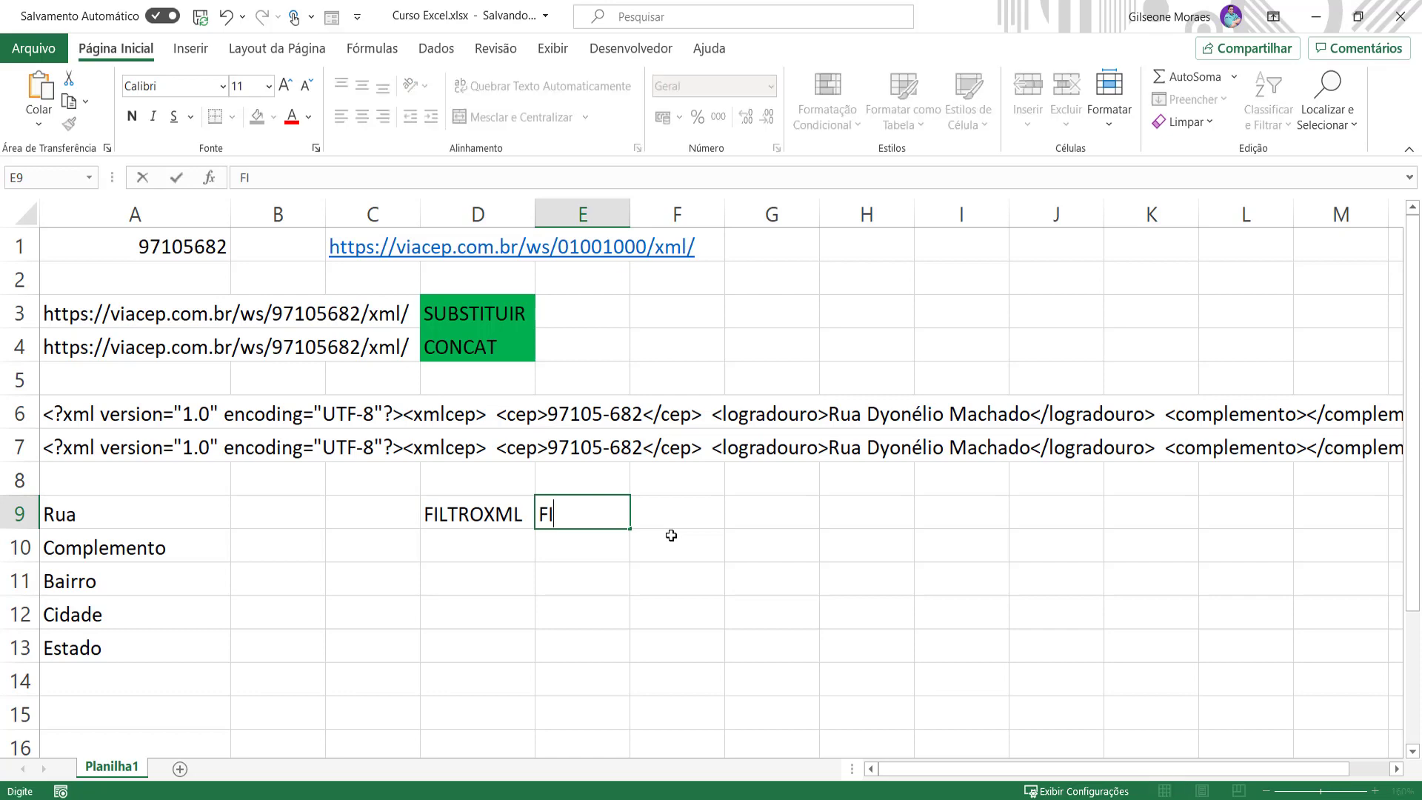
type("LTERXML")
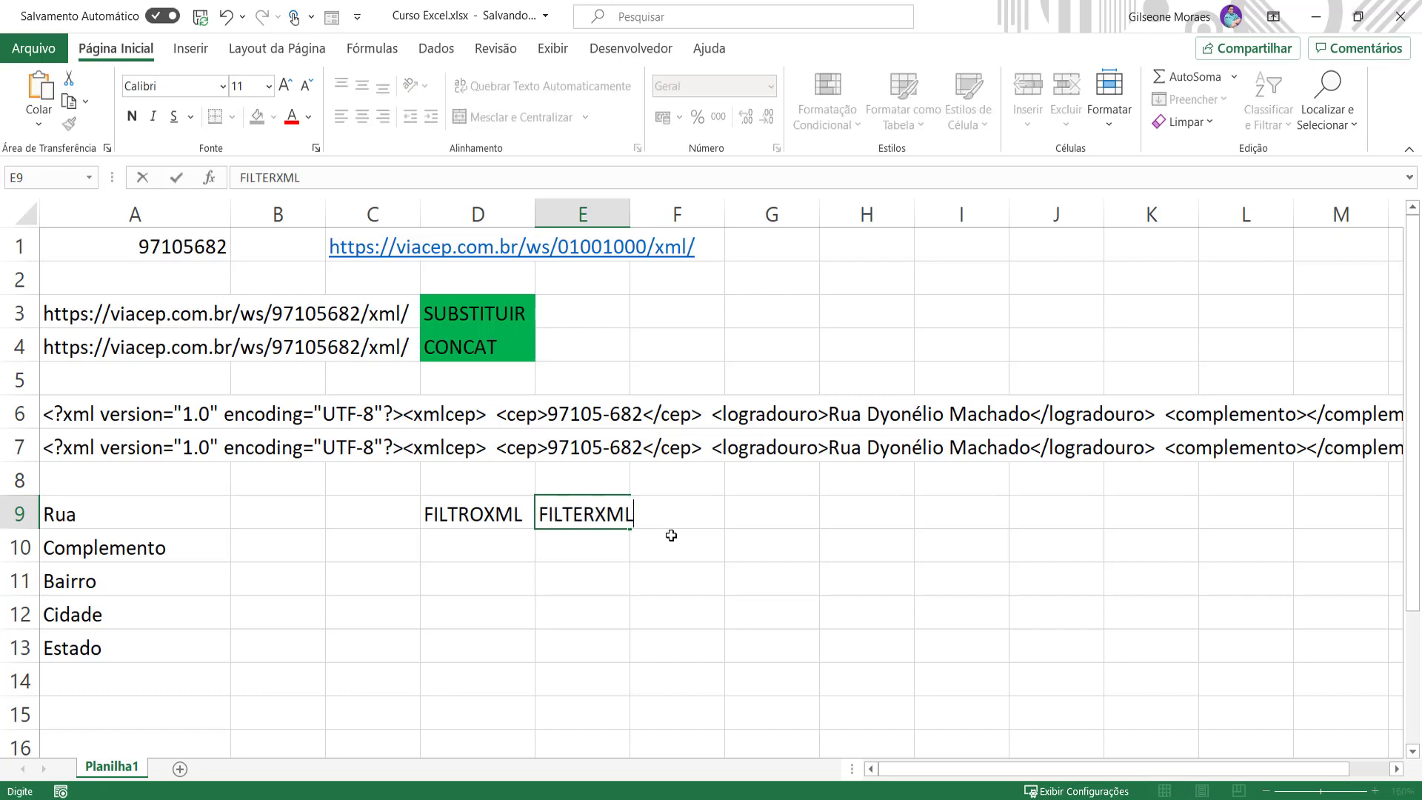
key("Return")
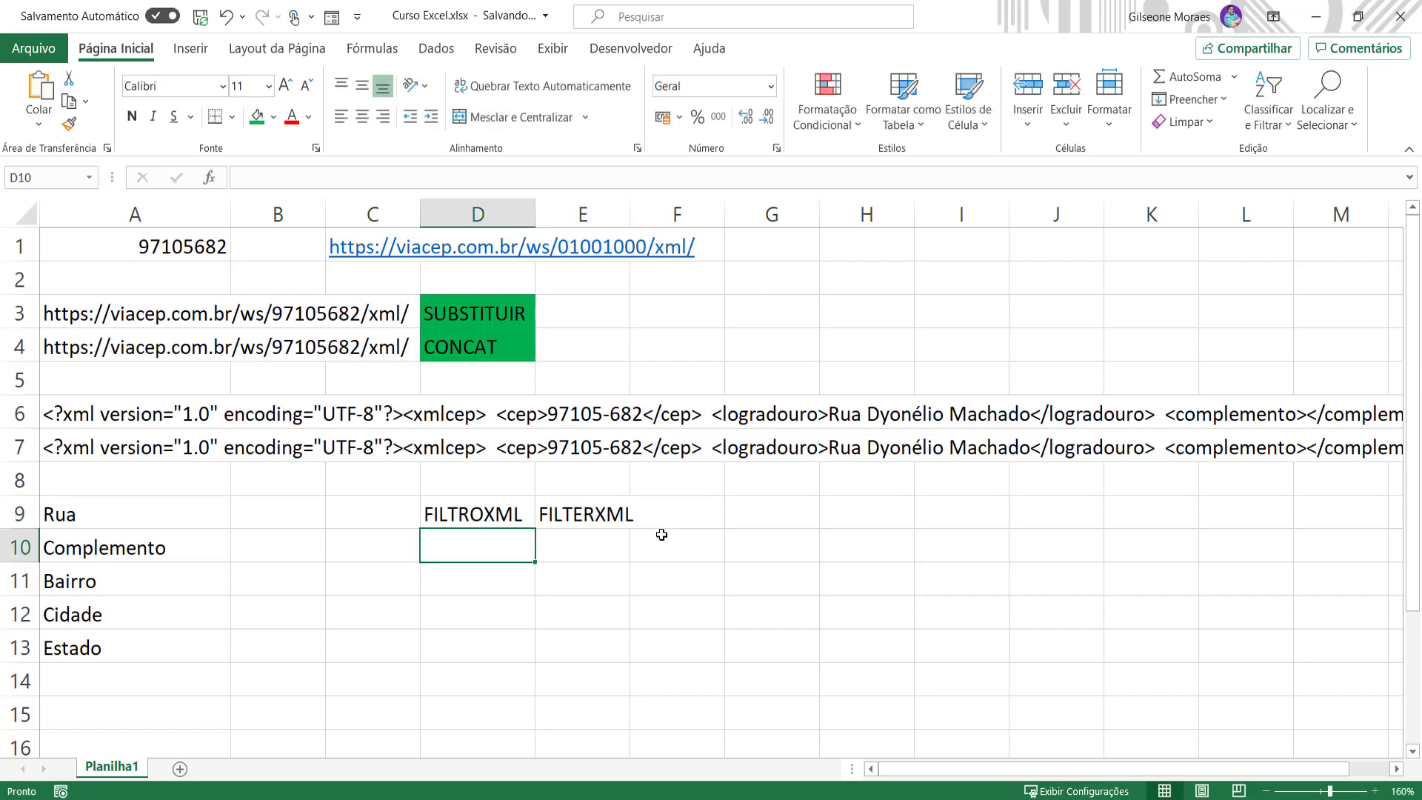
- Clear the function names from cells E9 and D9
left_click(504, 513)
left_click(573, 511)
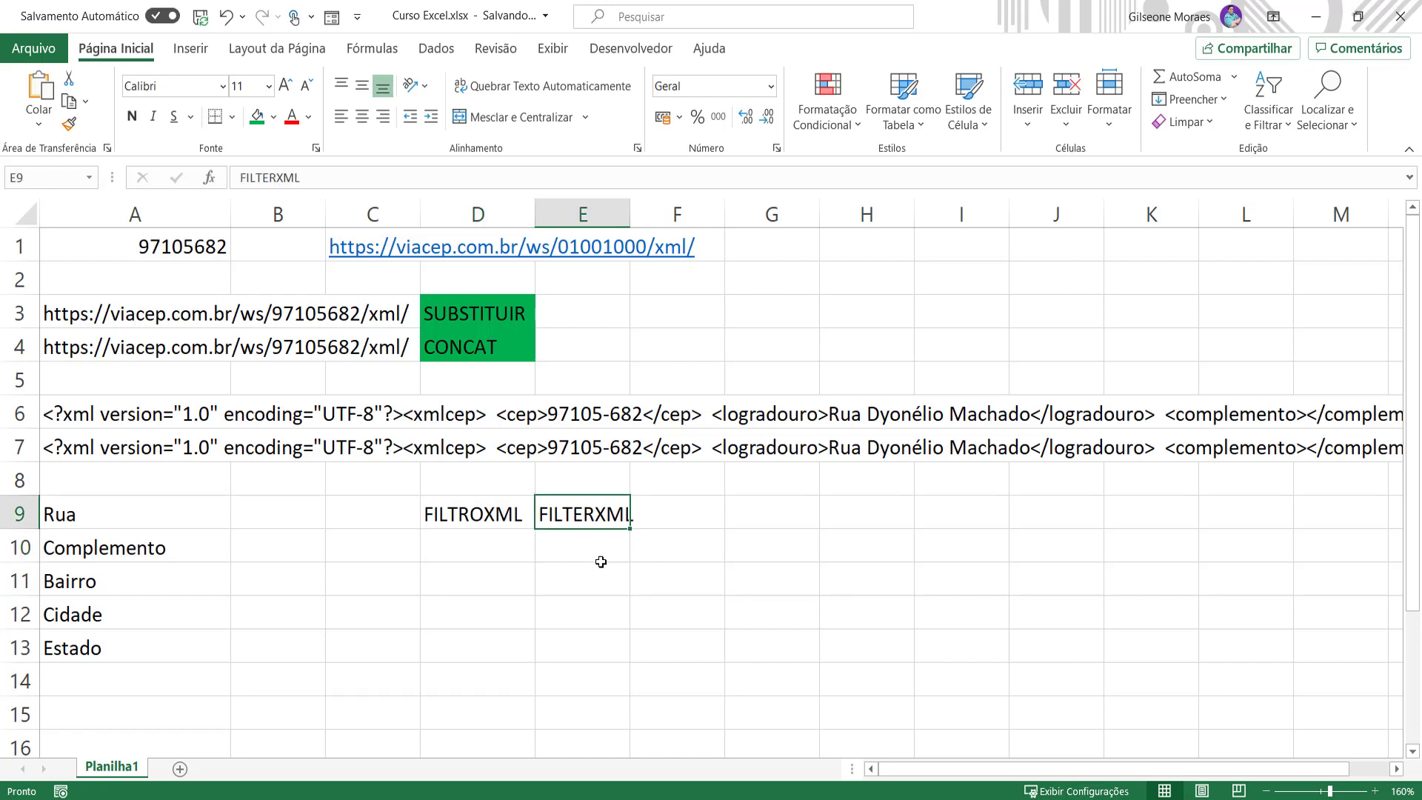
key("Delete")
left_click(470, 518)
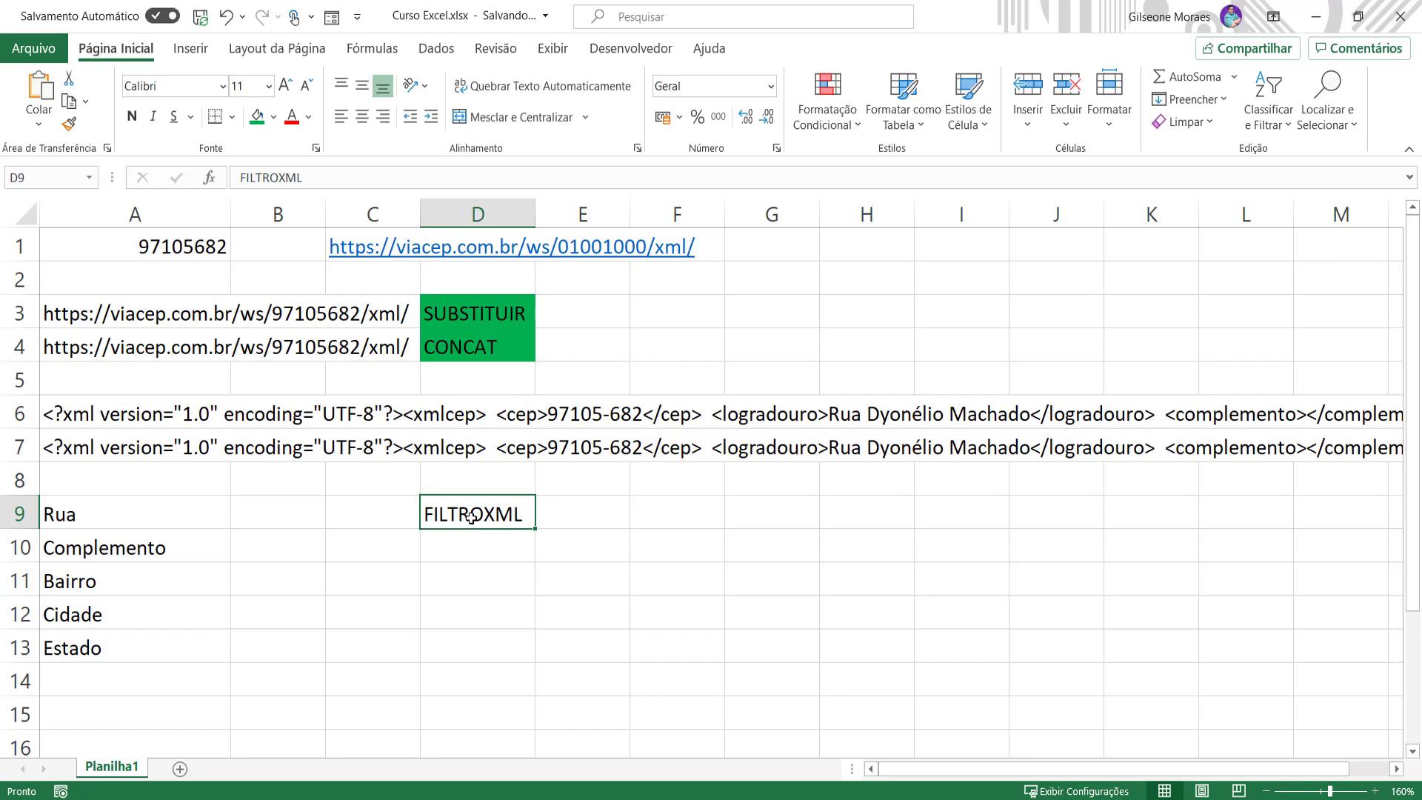
key("Delete")
left_click(451, 575)
- Start a FILTROXML formula in B9, beside the Rua label, using cell A6 as the xml argument
left_click(298, 513)
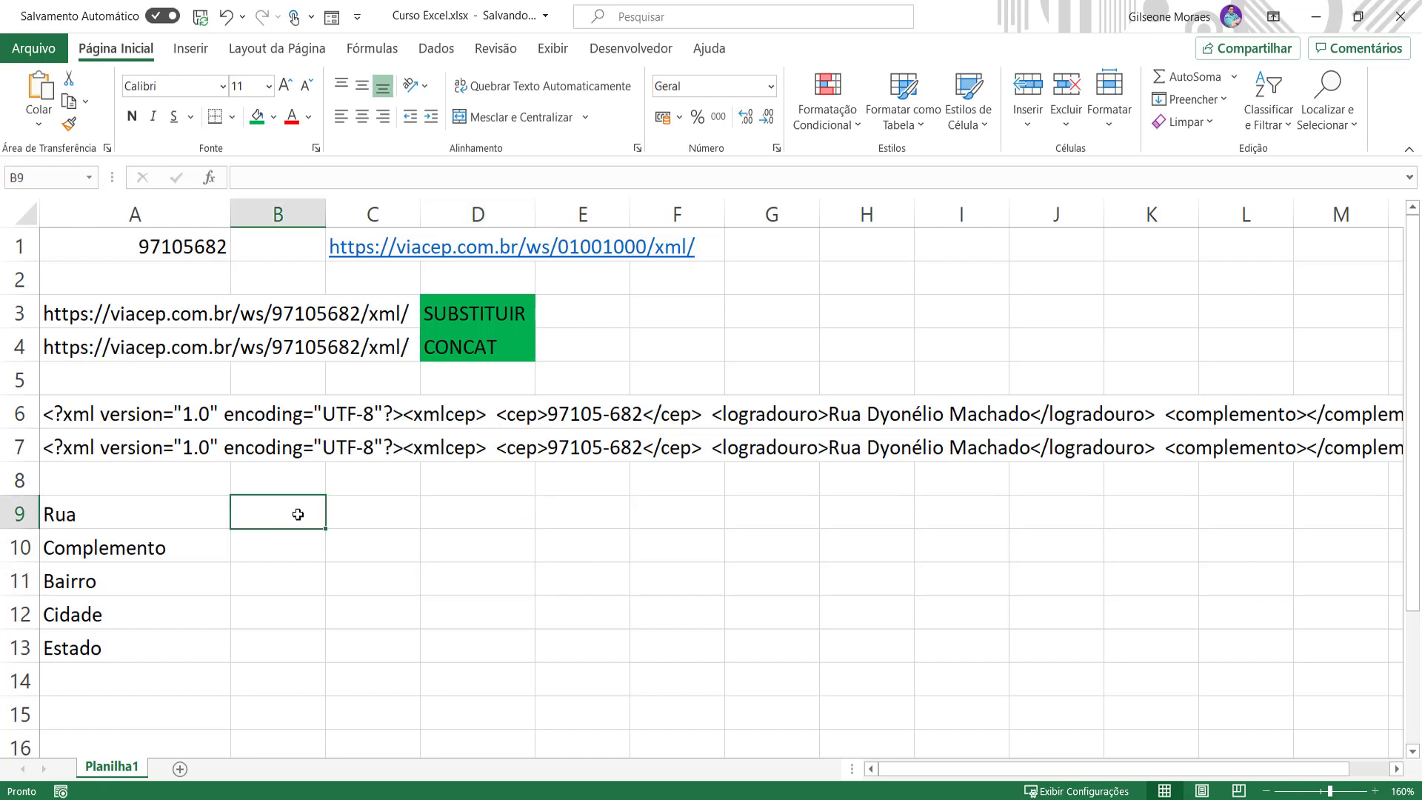
type("=")
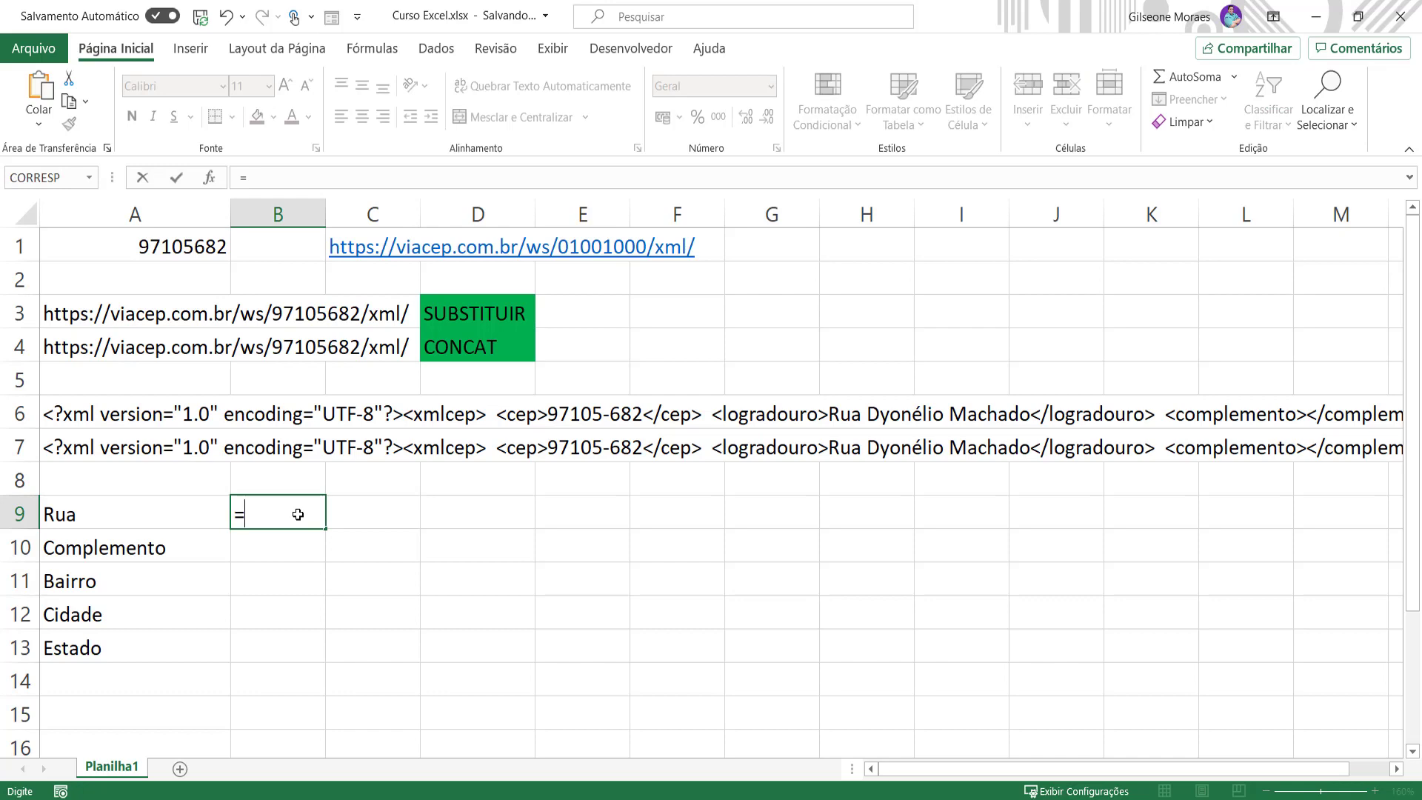
type("FILTRO")
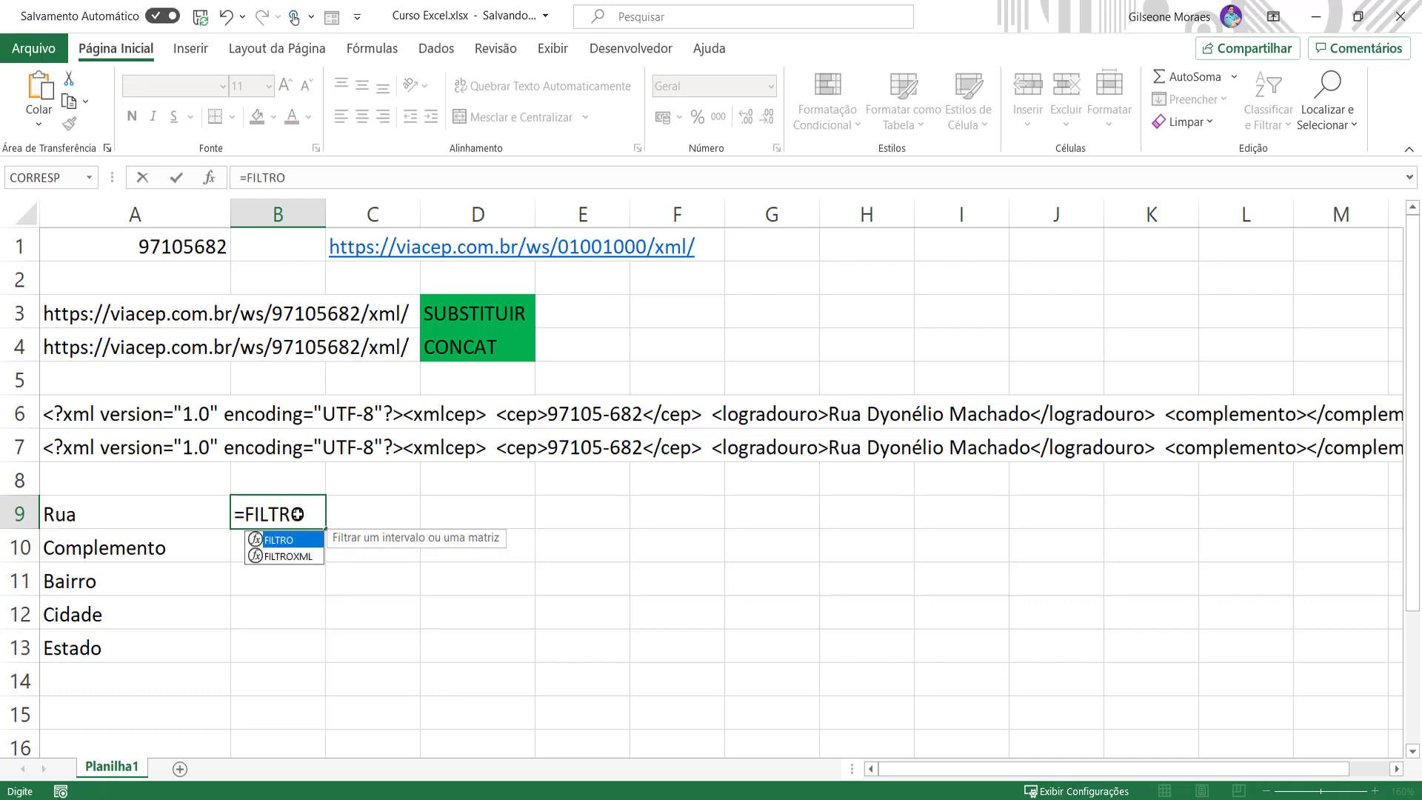
double_click(300, 556)
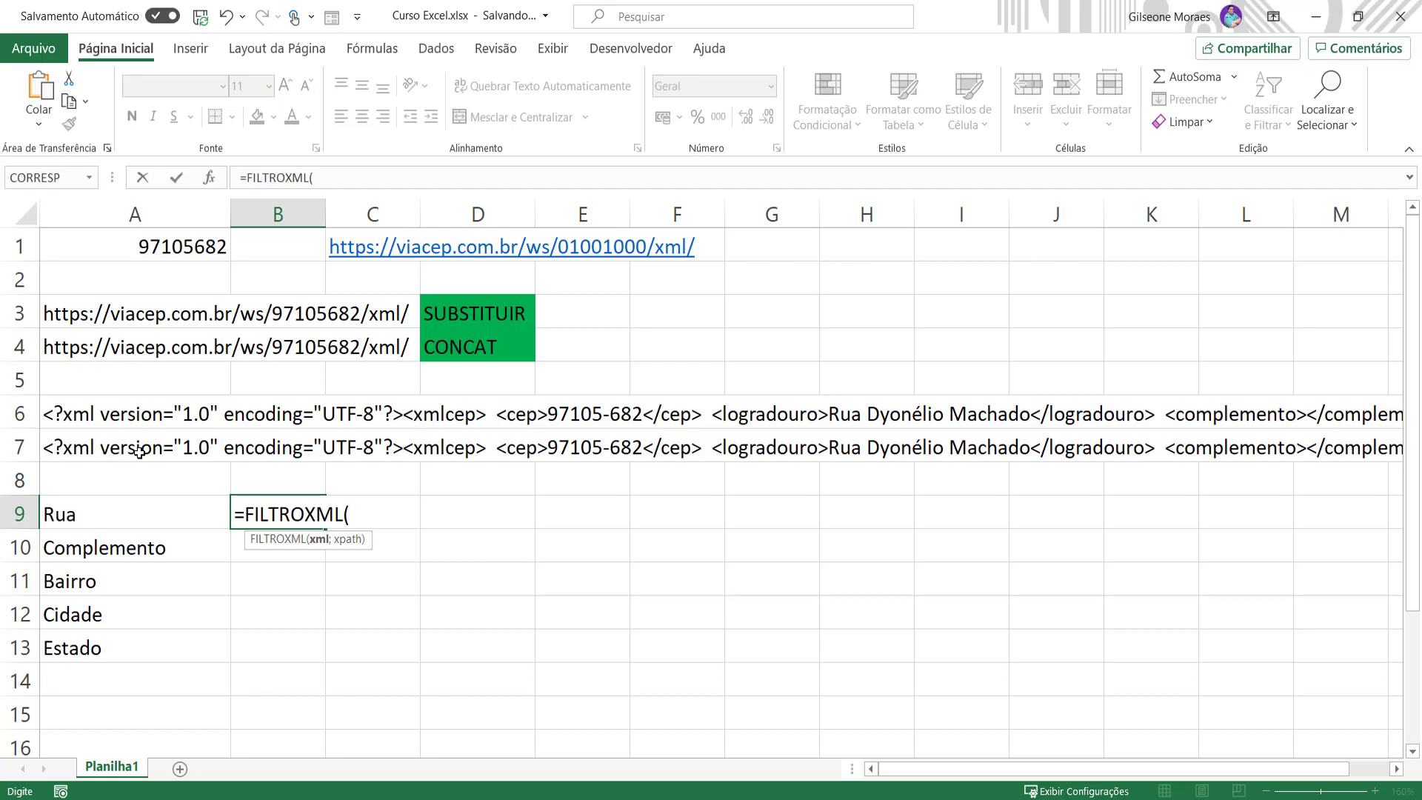
left_click(119, 419)
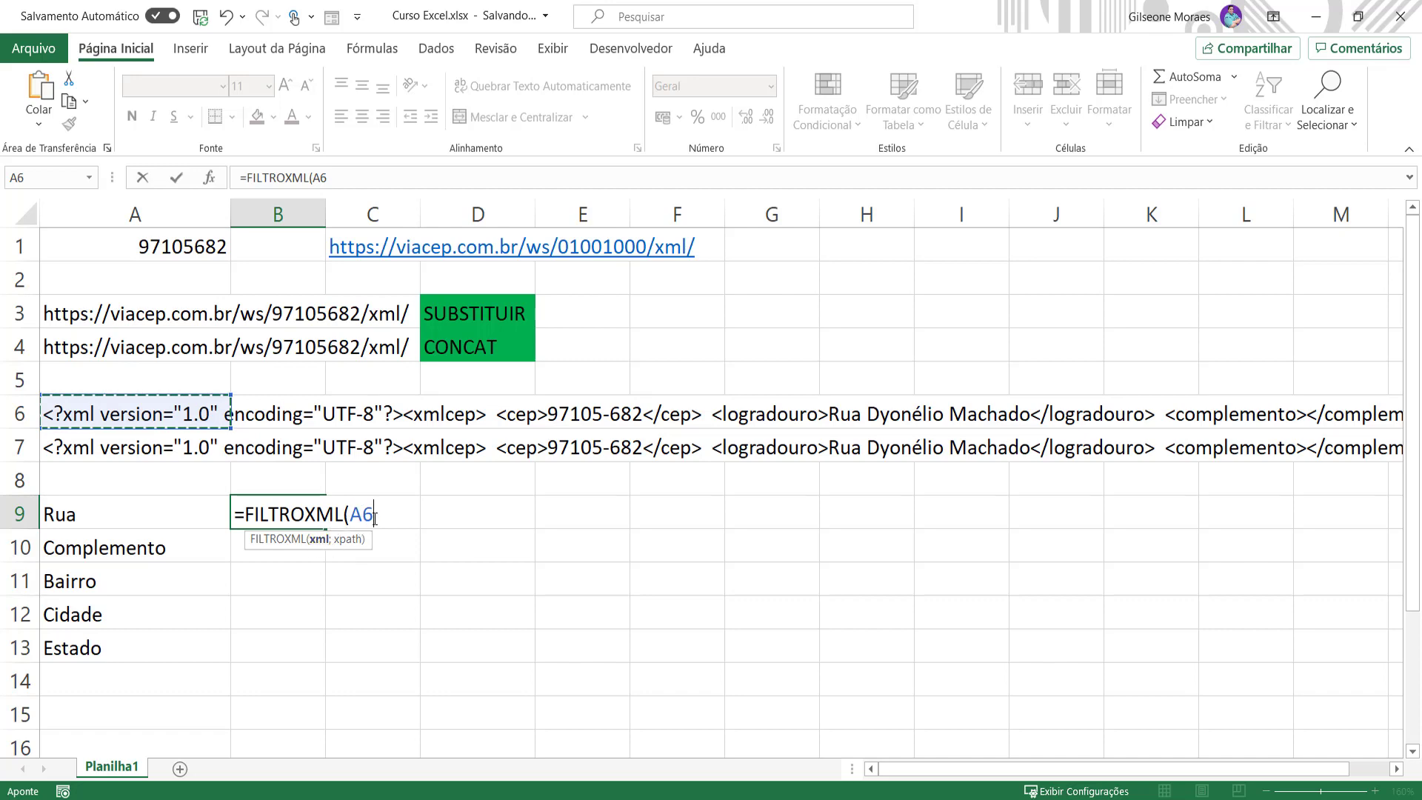
type(";")
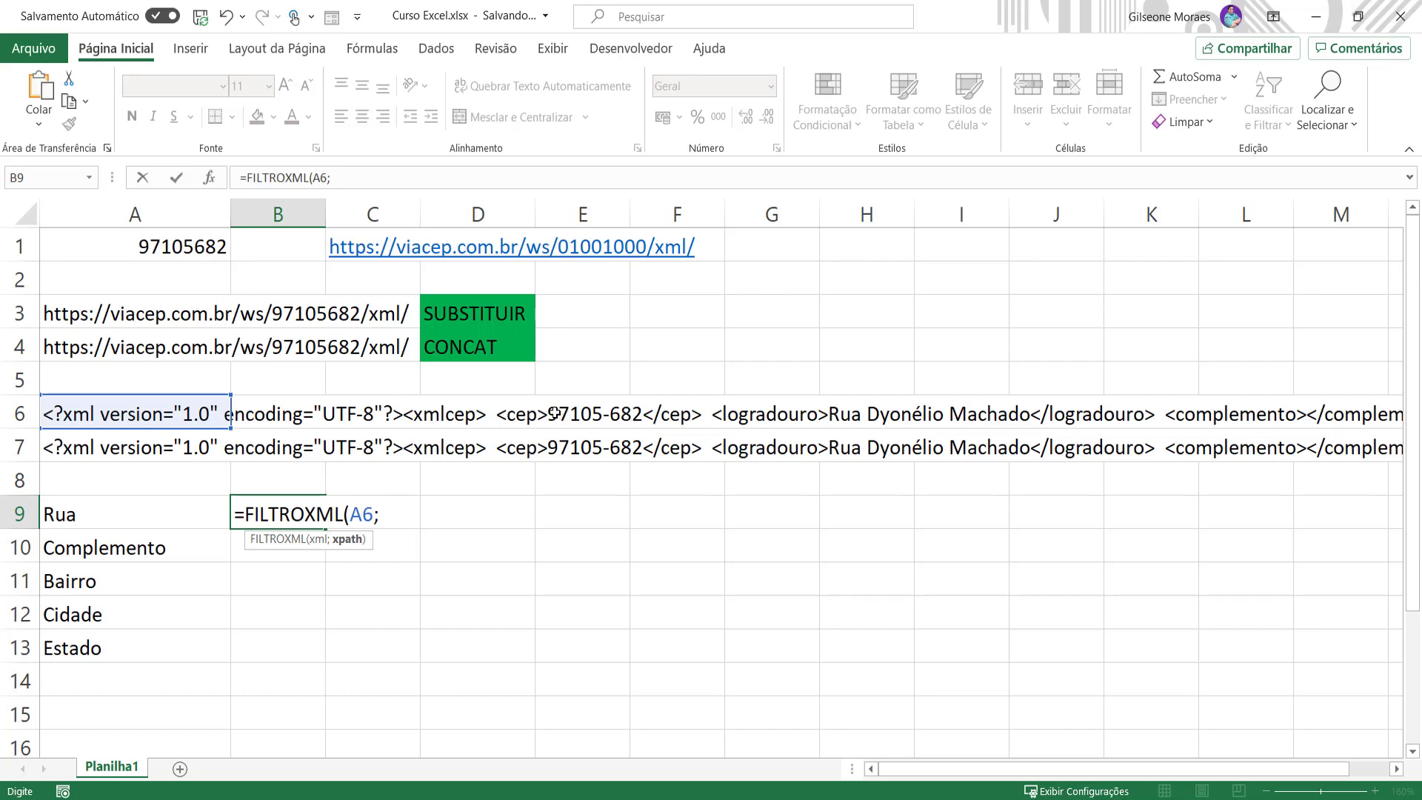
- Give the FILTROXML formula in B9 the xpath argument "//logradouro" and close its parenthesis
left_click(652, 416)
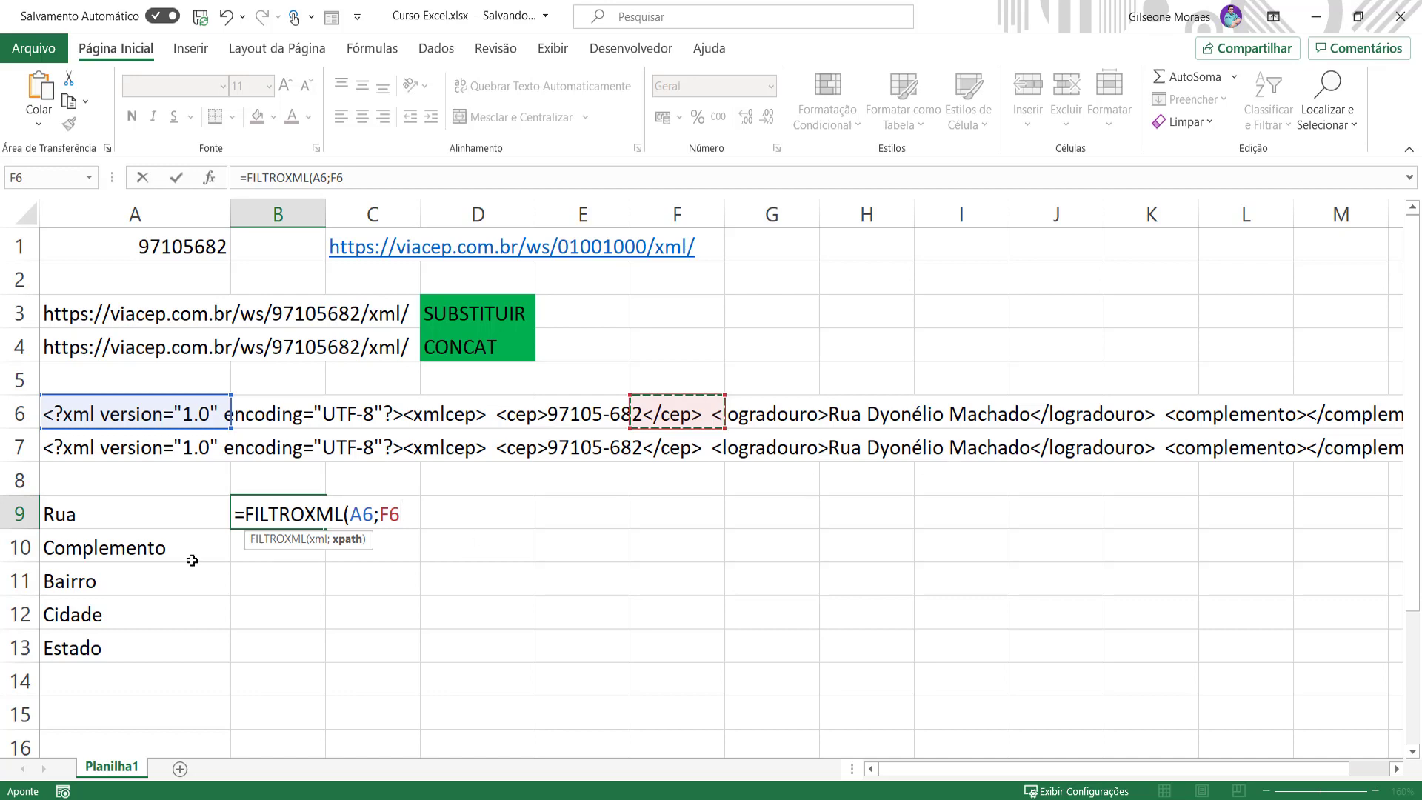
key("BackSpace")
key("BackSpace")
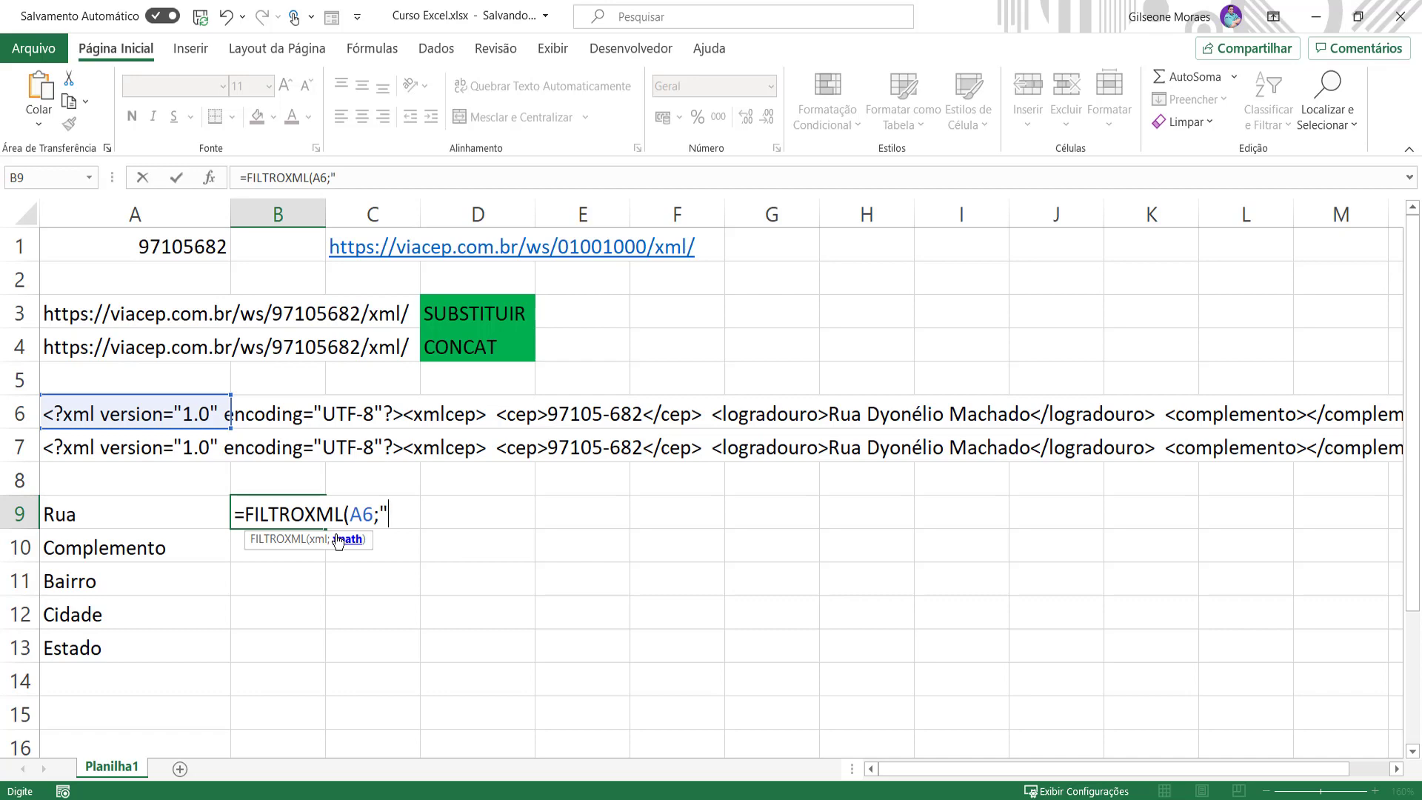
type("\"")
left_click(389, 511)
type("//")
type("logradouro")
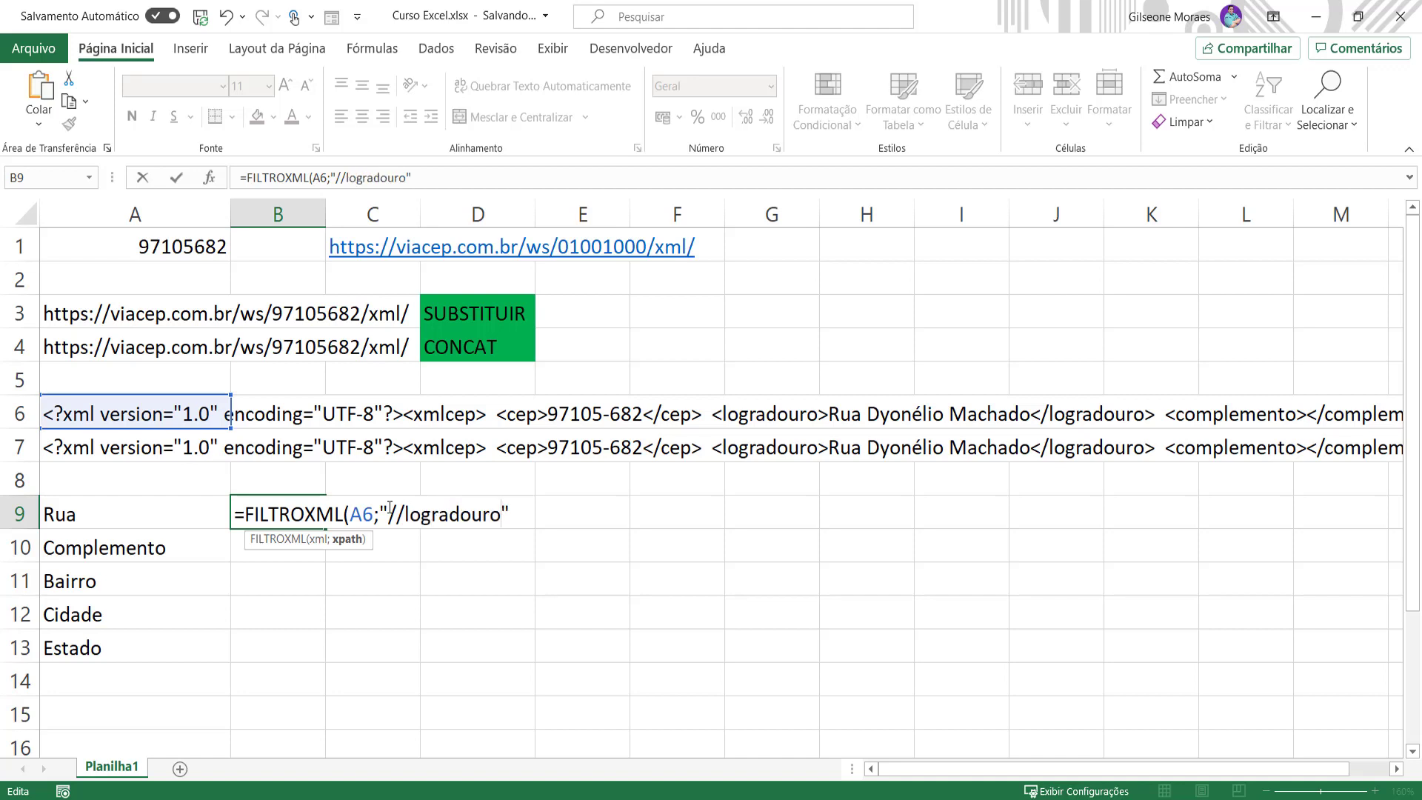
key("Right")
type(")")
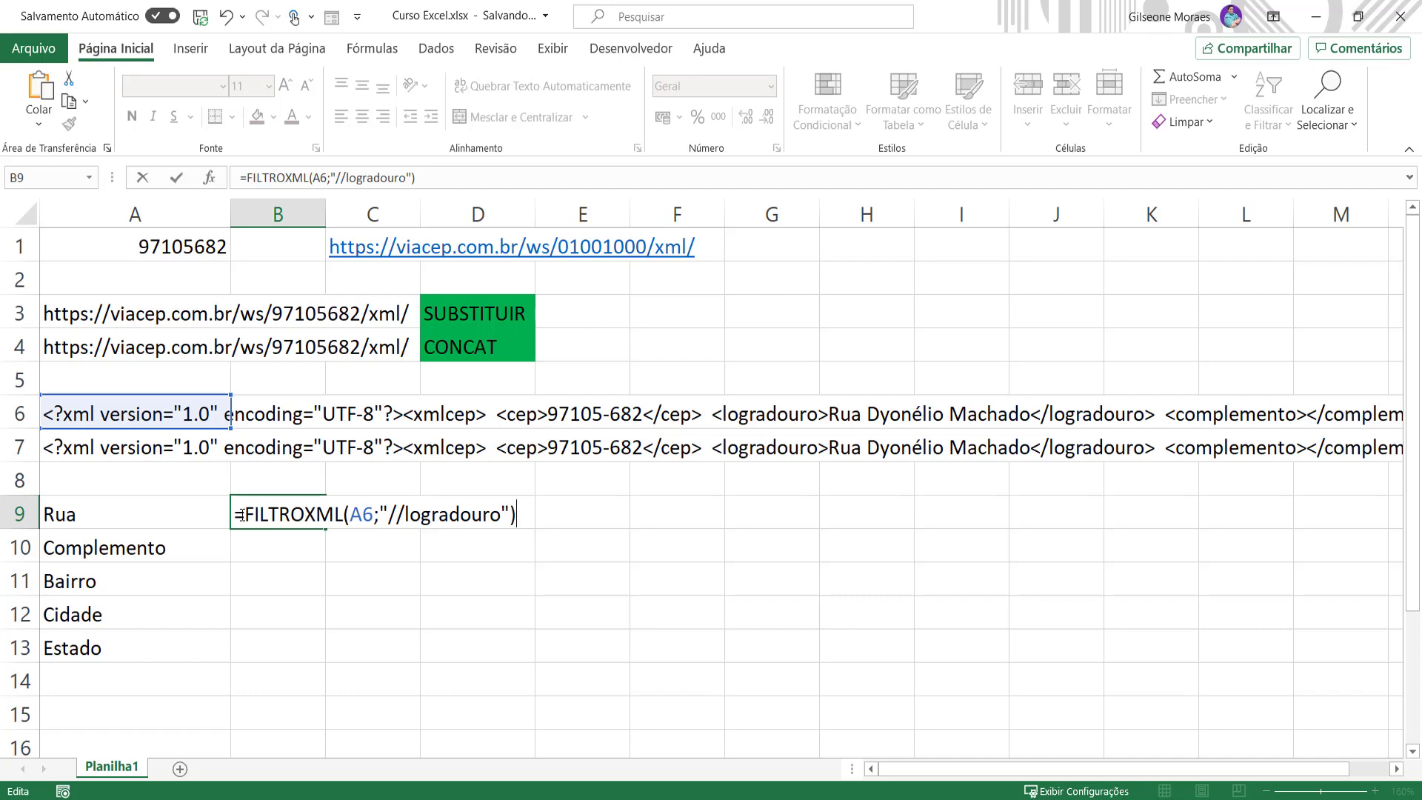
- Review the function name, the A6 argument and the "//logradouro" path in the B9 formula
left_click_drag(244, 519, 349, 518)
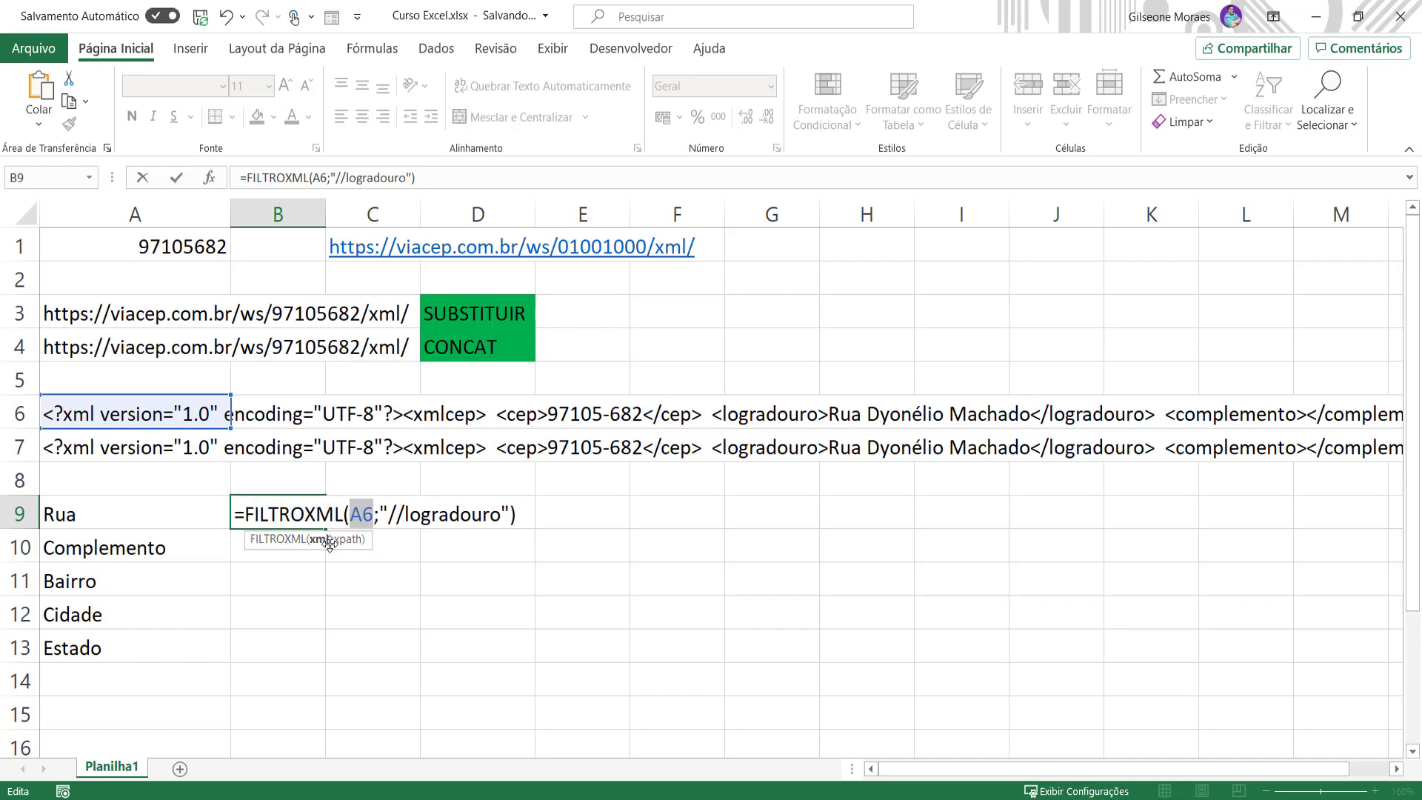
left_click(375, 517)
left_click_drag(379, 518, 510, 518)
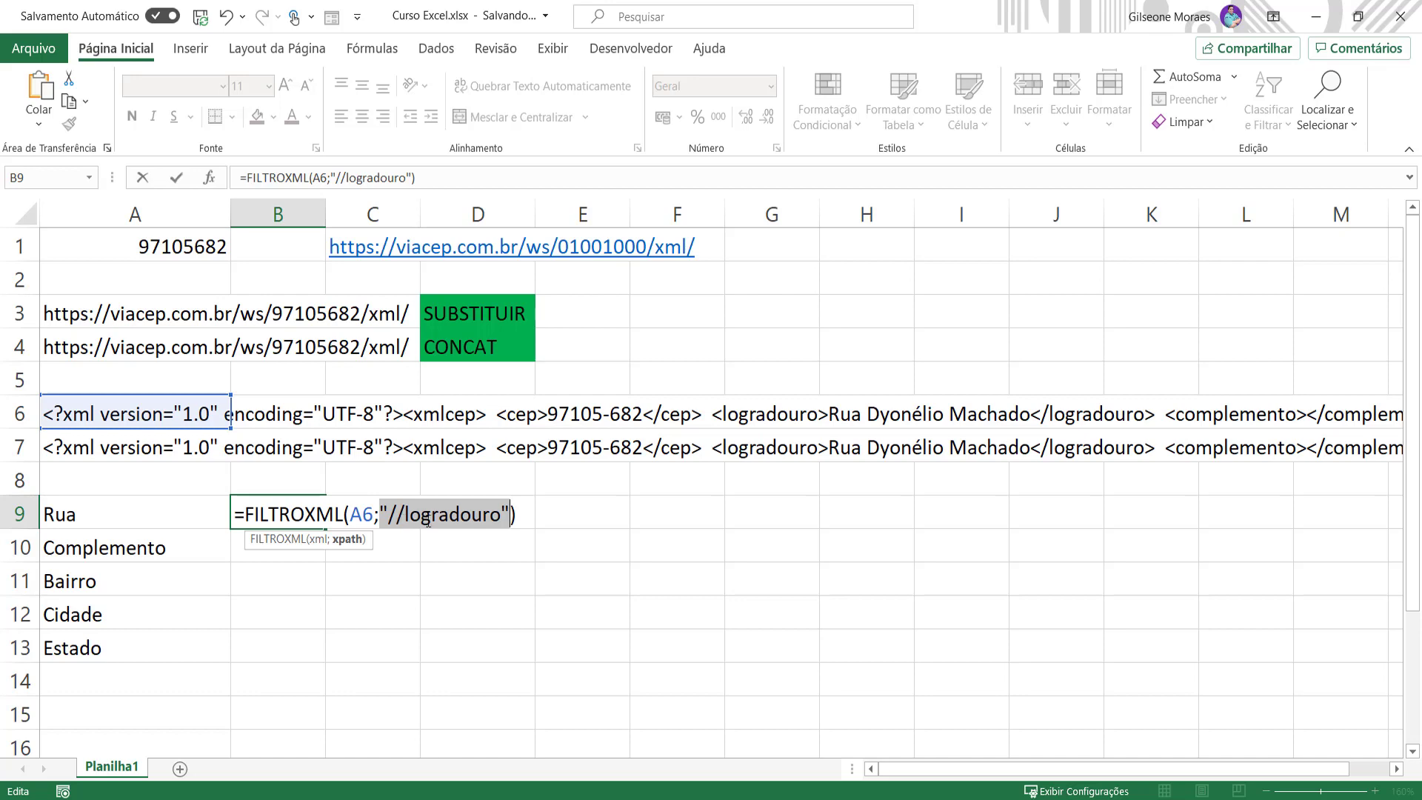
left_click(405, 514)
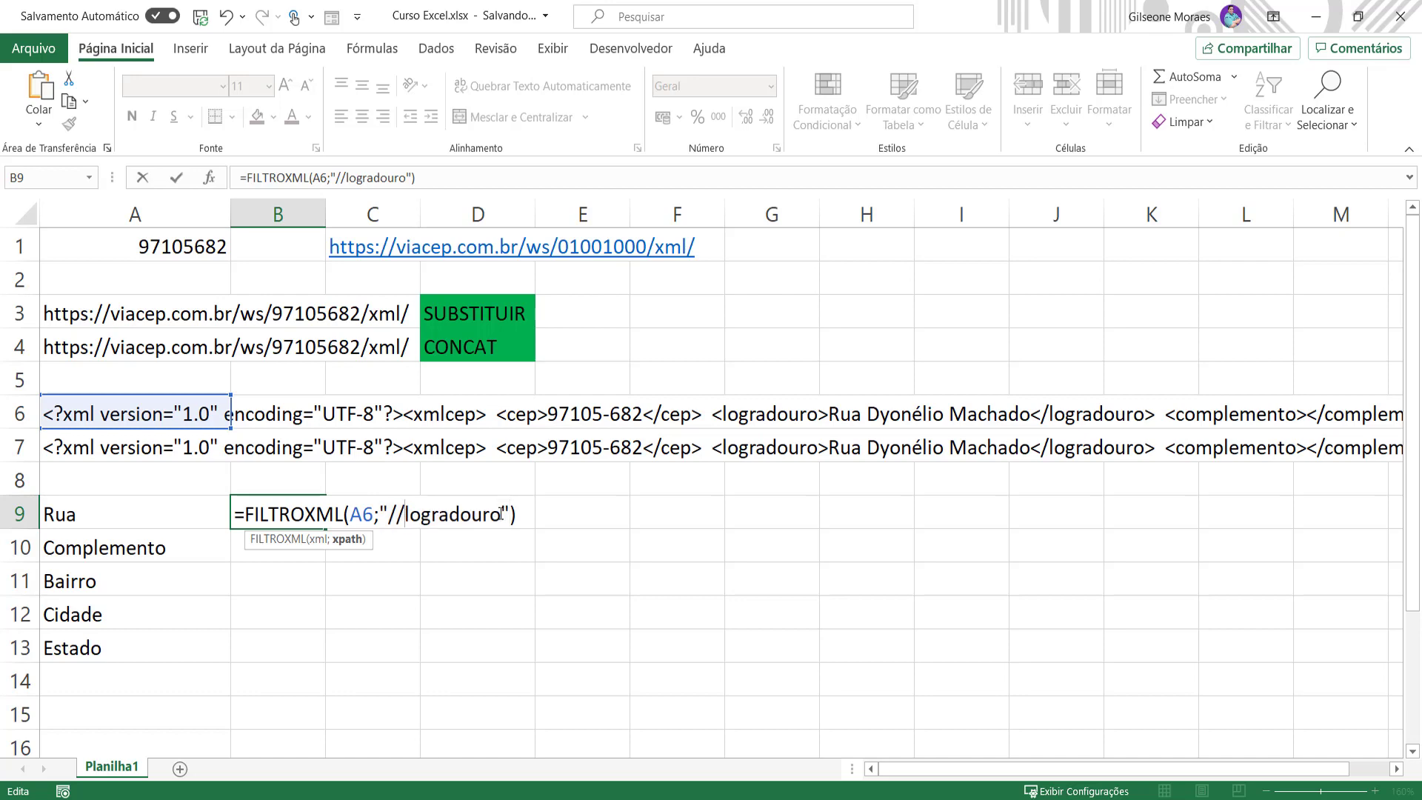
left_click_drag(504, 515, 406, 514)
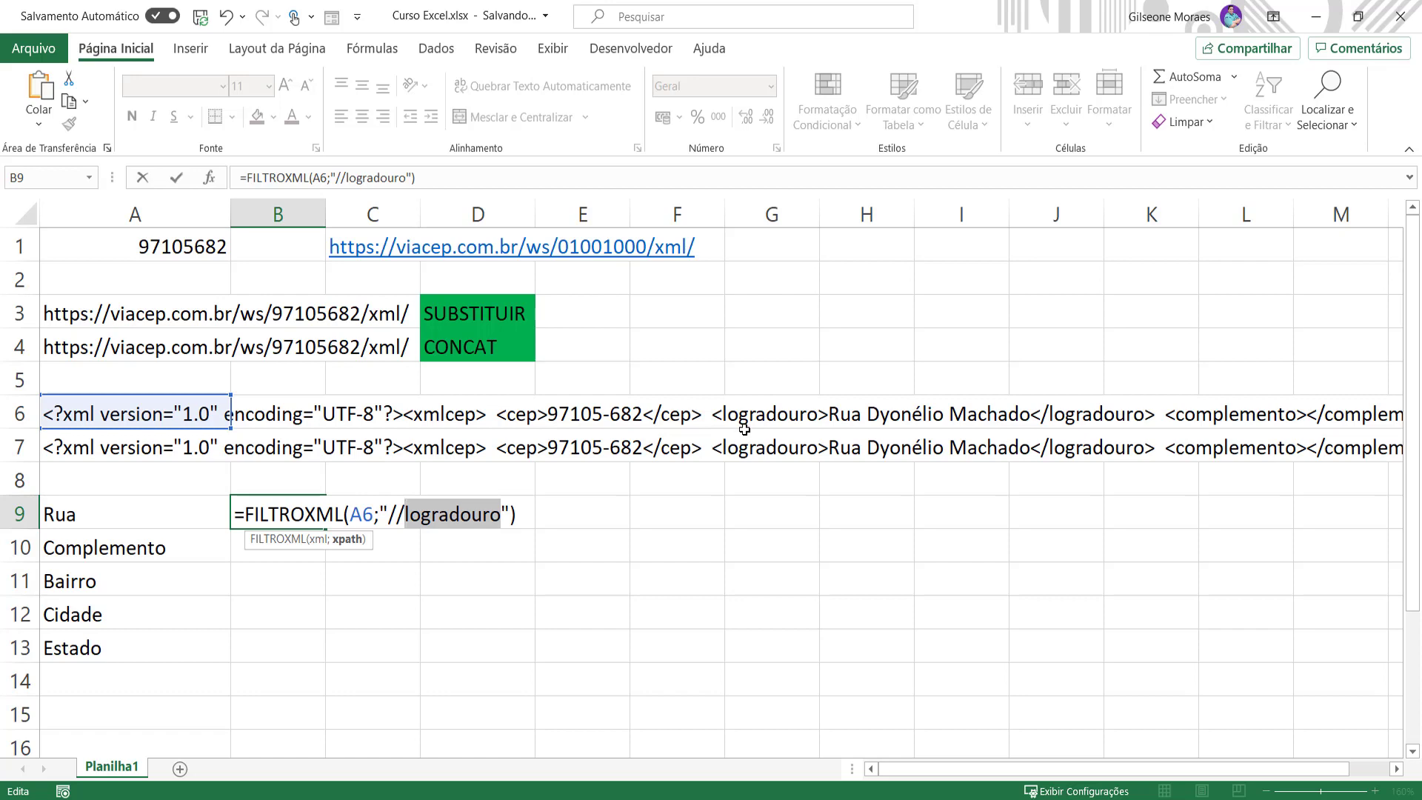
- Commit the B9 formula and enter =FILTROXML(A6;"//complemento") in B10, beside the Complemento label
key("Return")
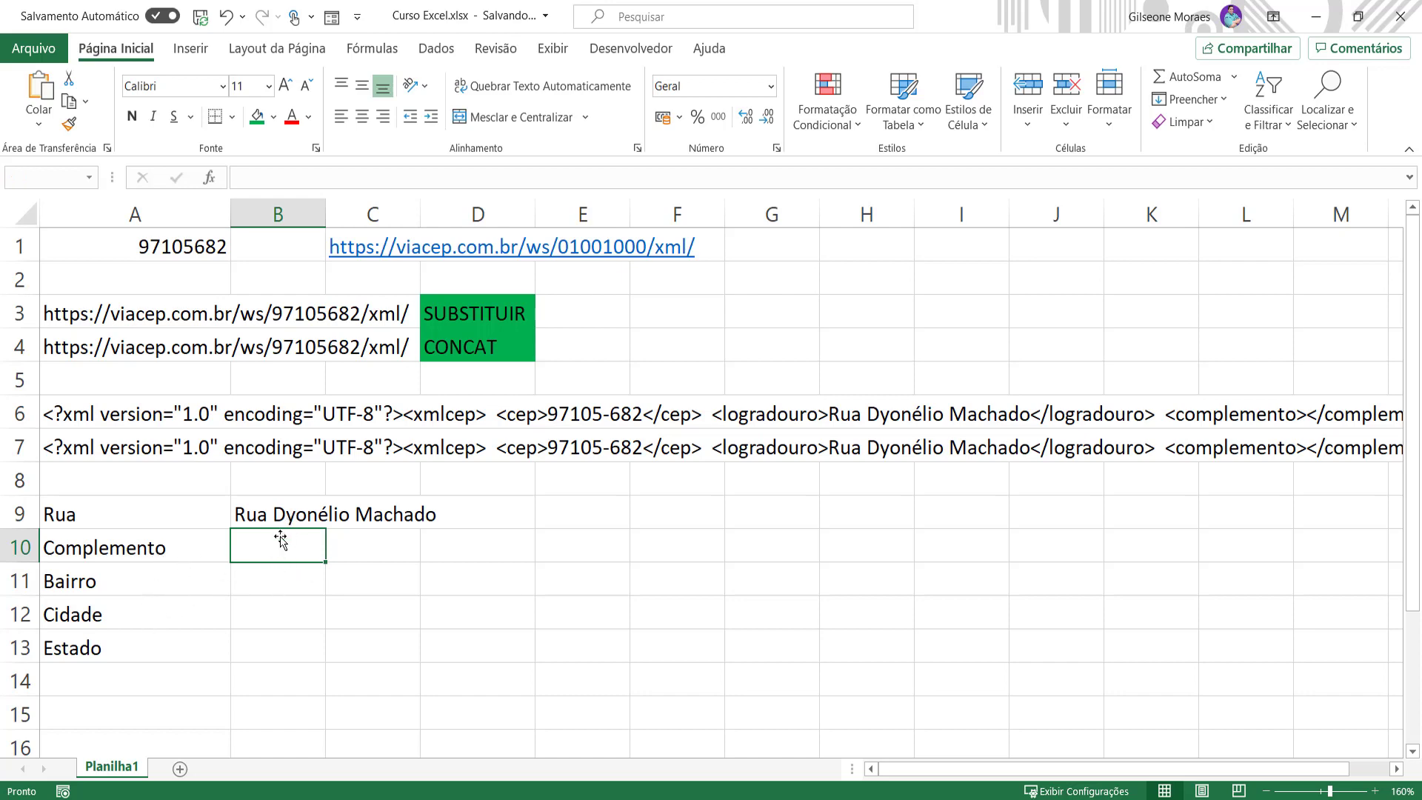
type("=")
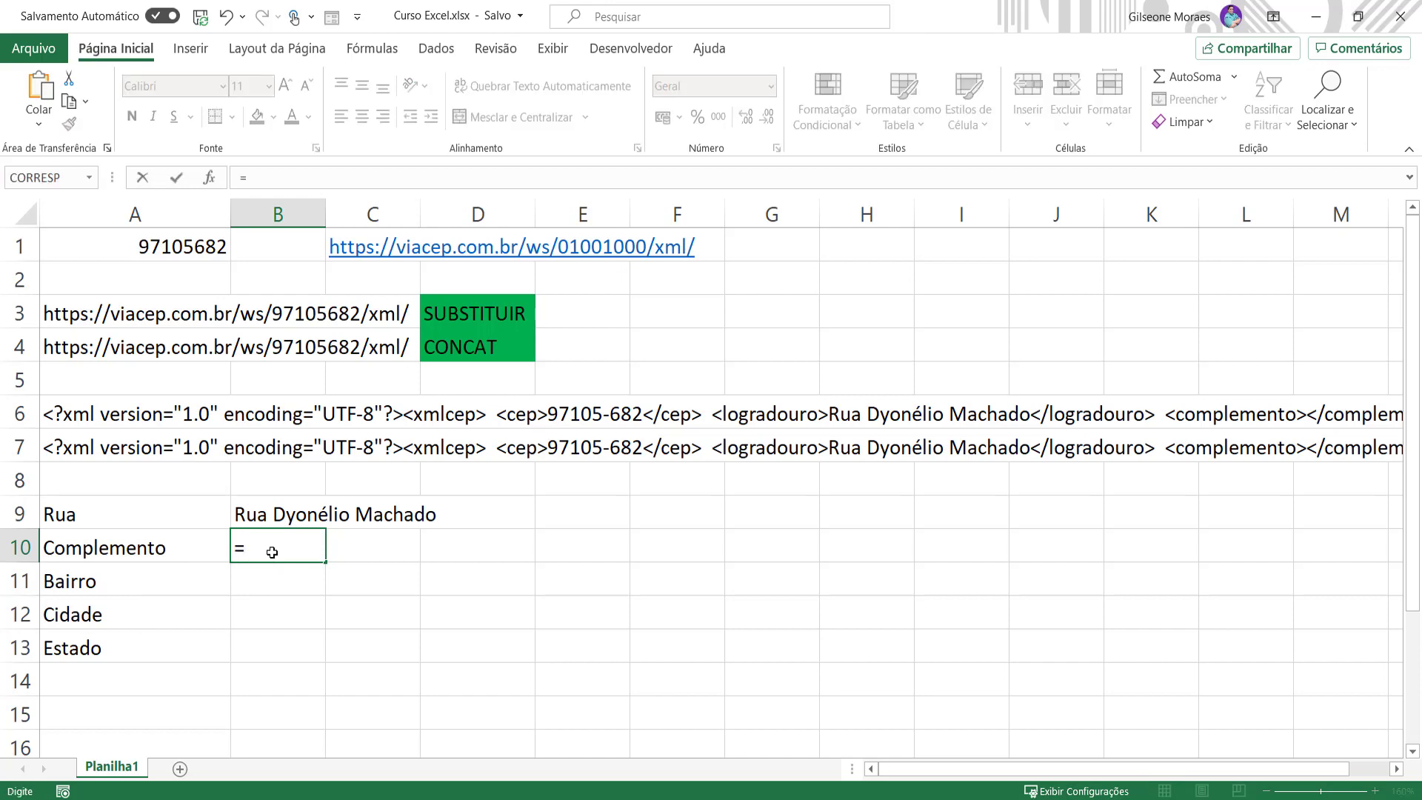
type("FILTRO")
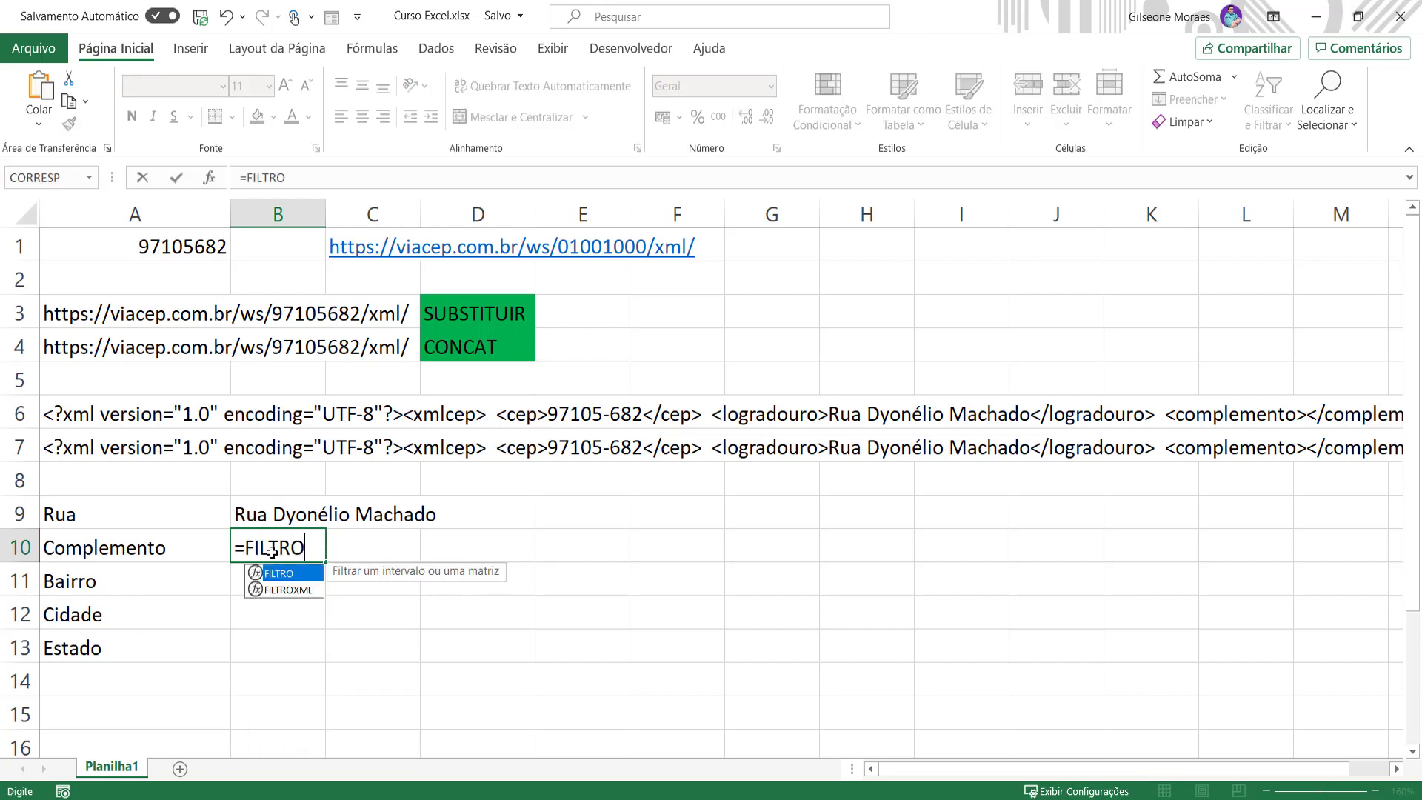
double_click(293, 589)
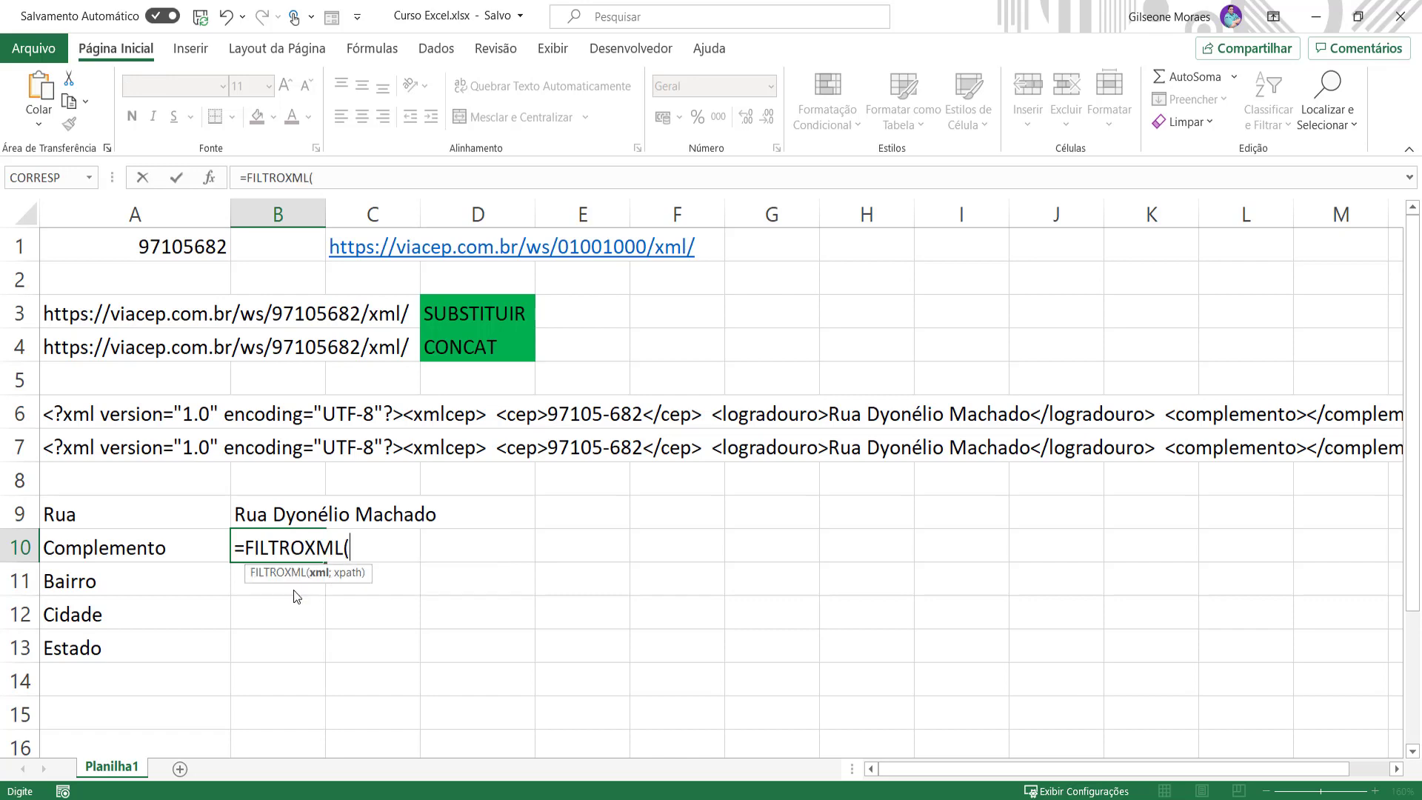
left_click(108, 416)
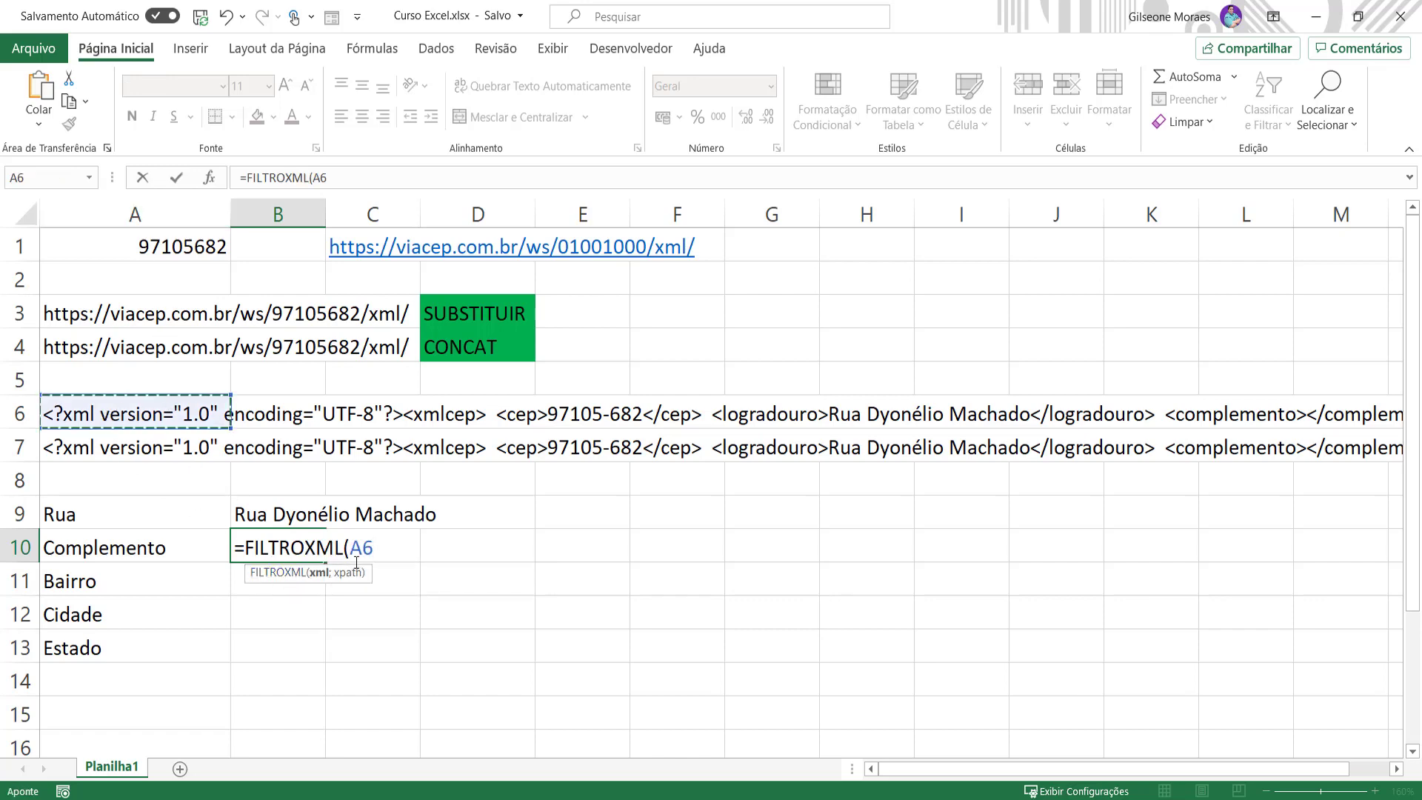
type(";")
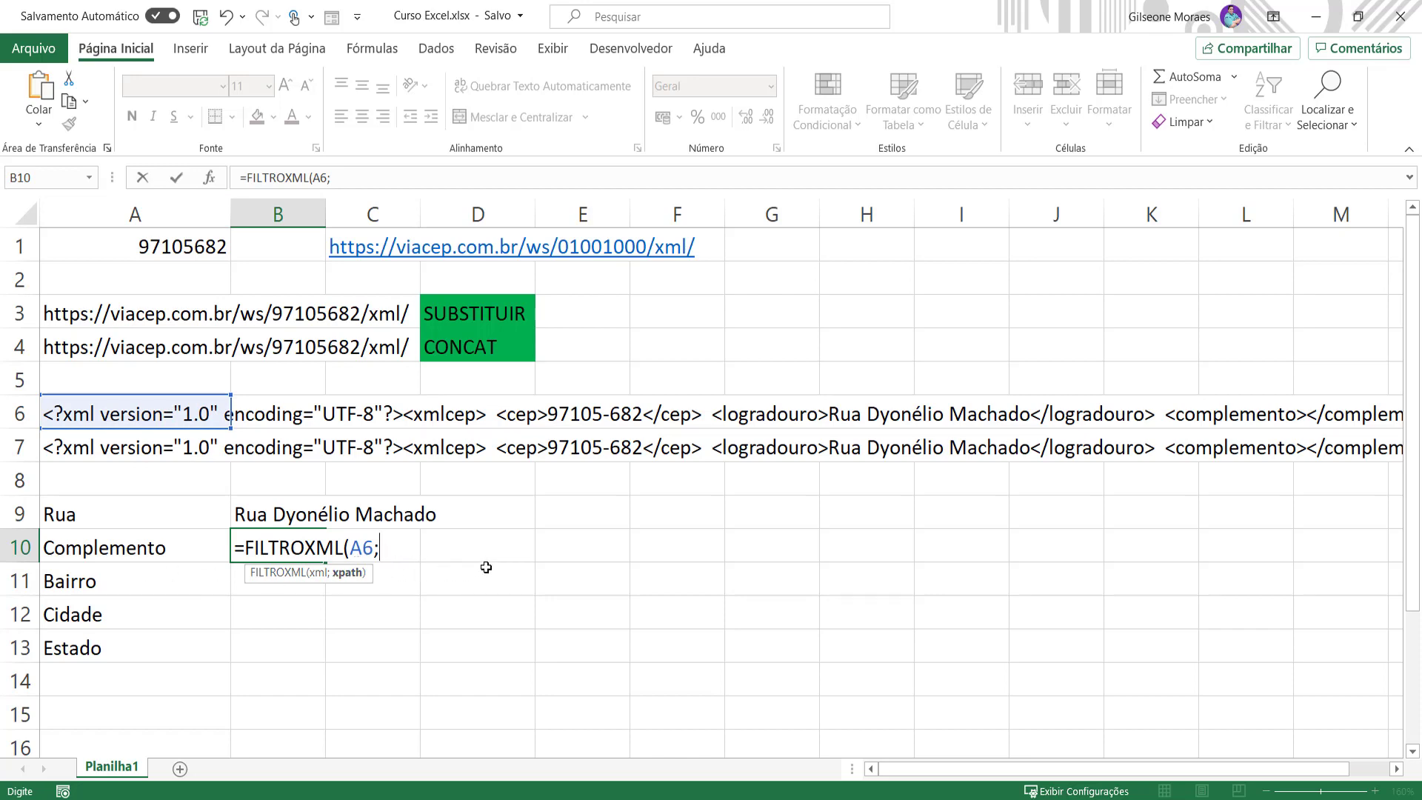
type("\"//compleme")
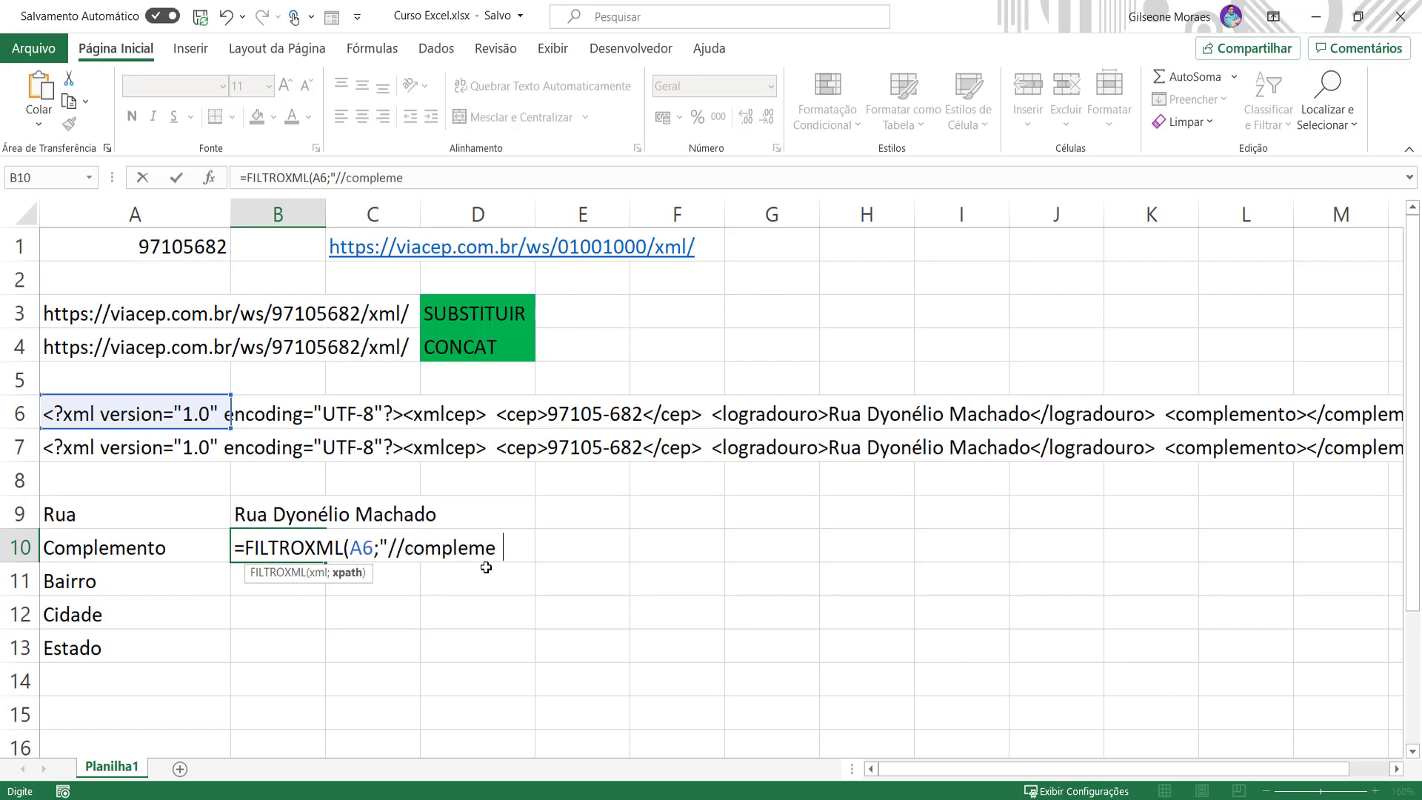
key("BackSpace")
type("nto\")")
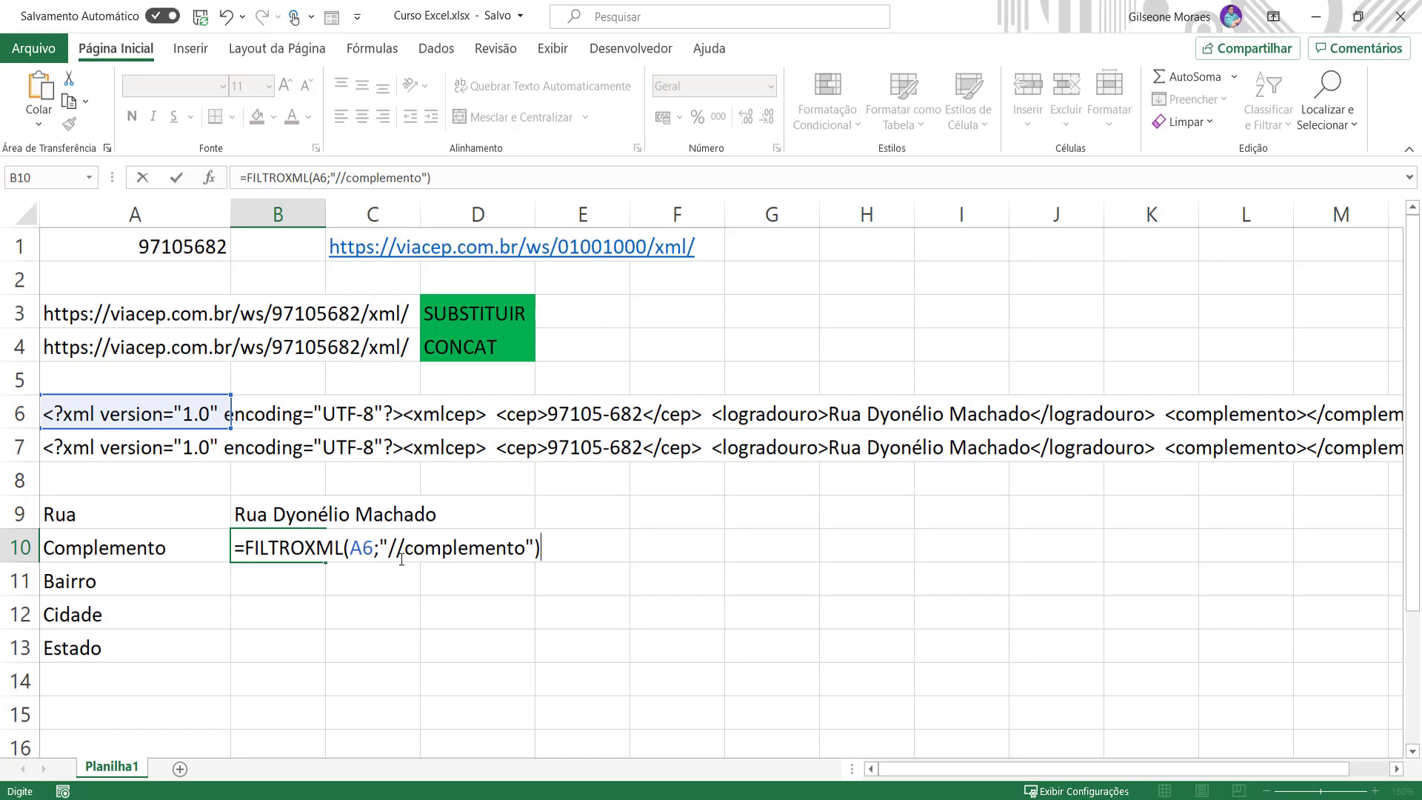
key("Return")
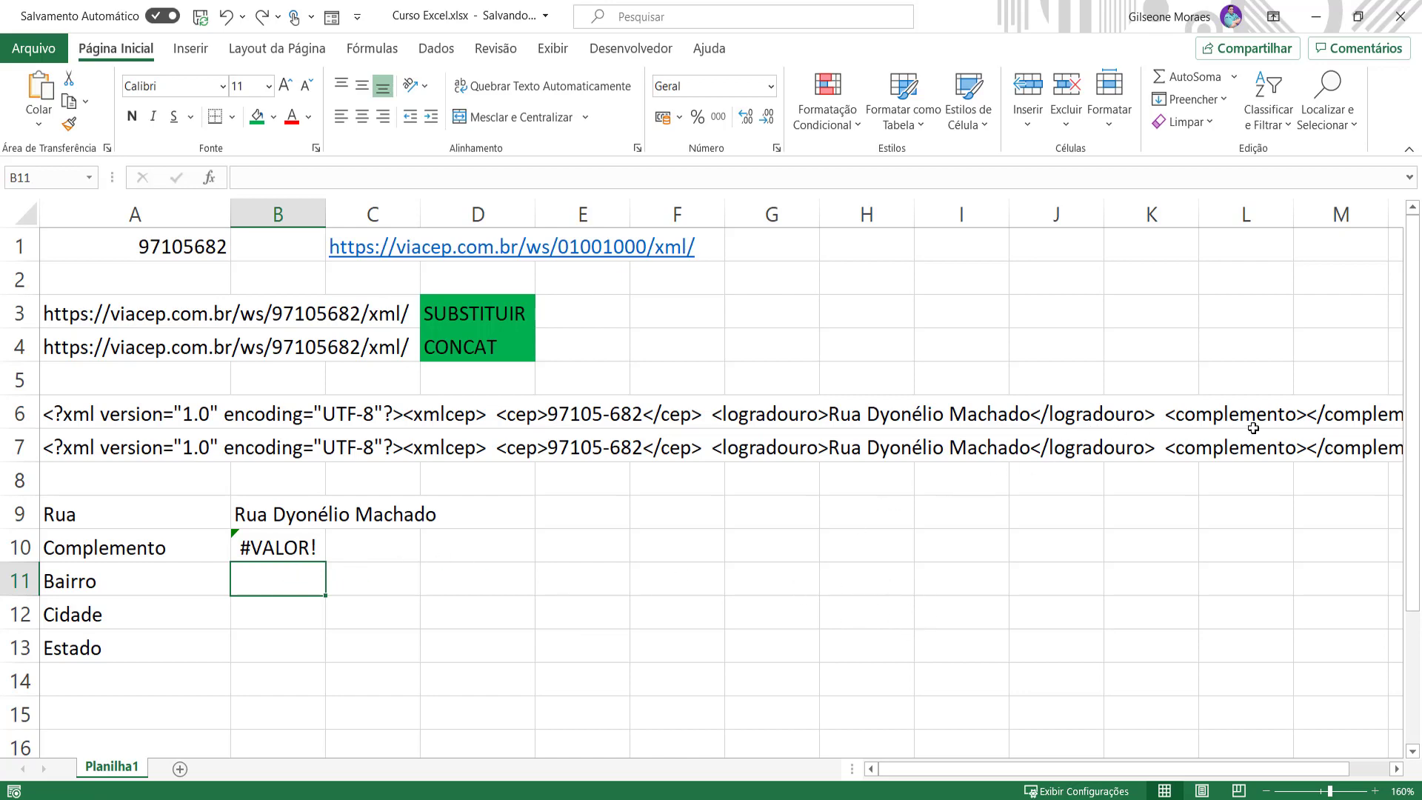
- Copy the ViaCEP example URL text from cell C1 of Planilha1 and add a new blank worksheet
left_click(1275, 421)
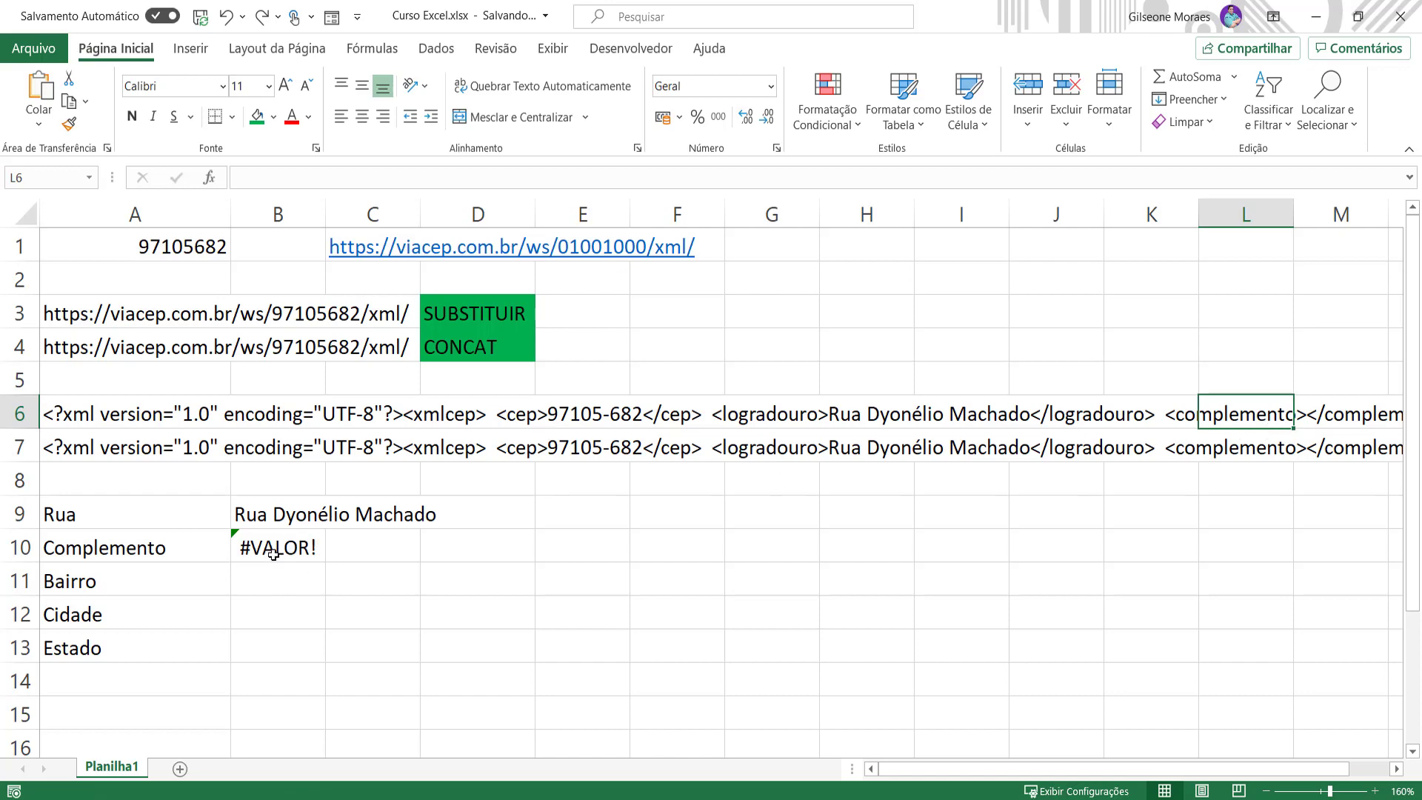
left_click(765, 253)
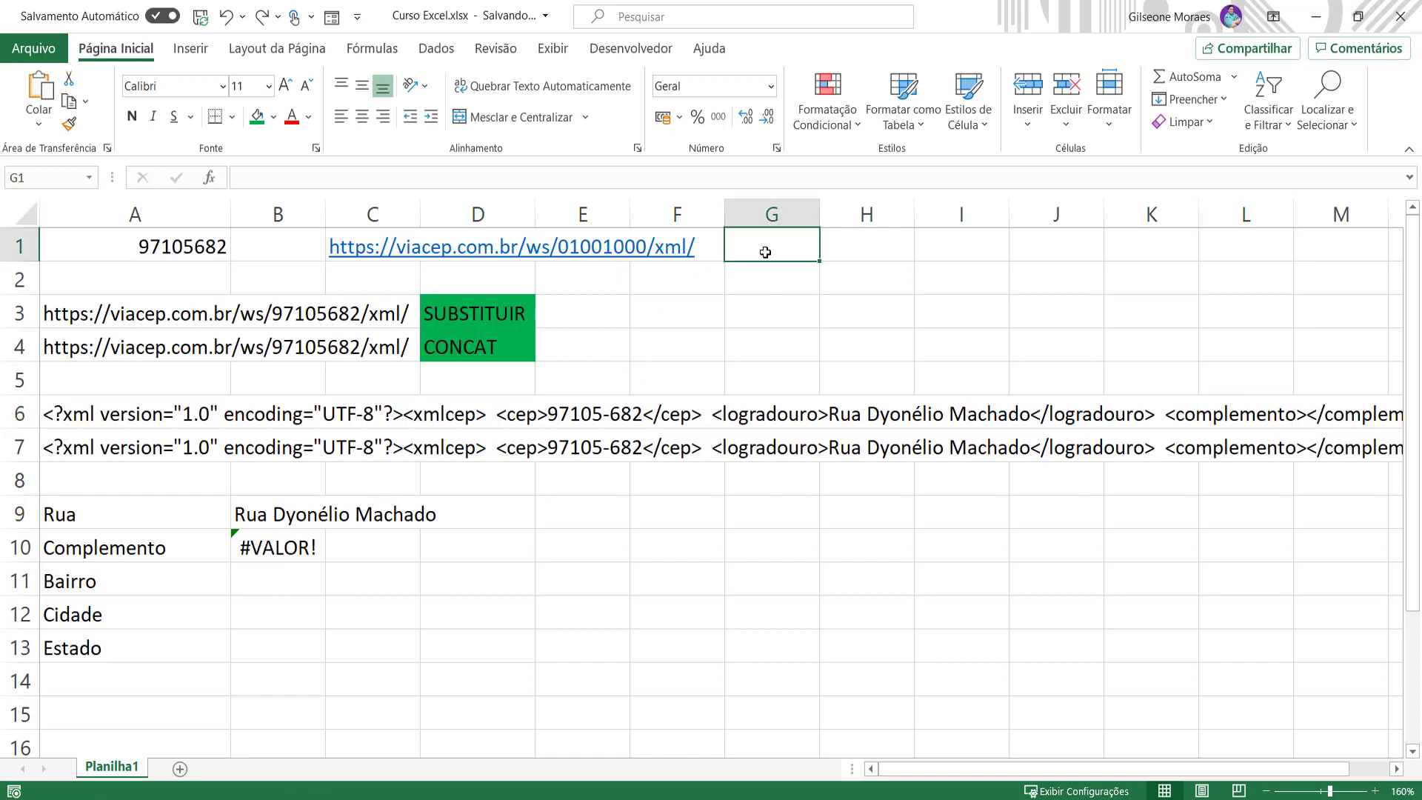
key("Left")
key("Left")
key("Left")
key("Left")
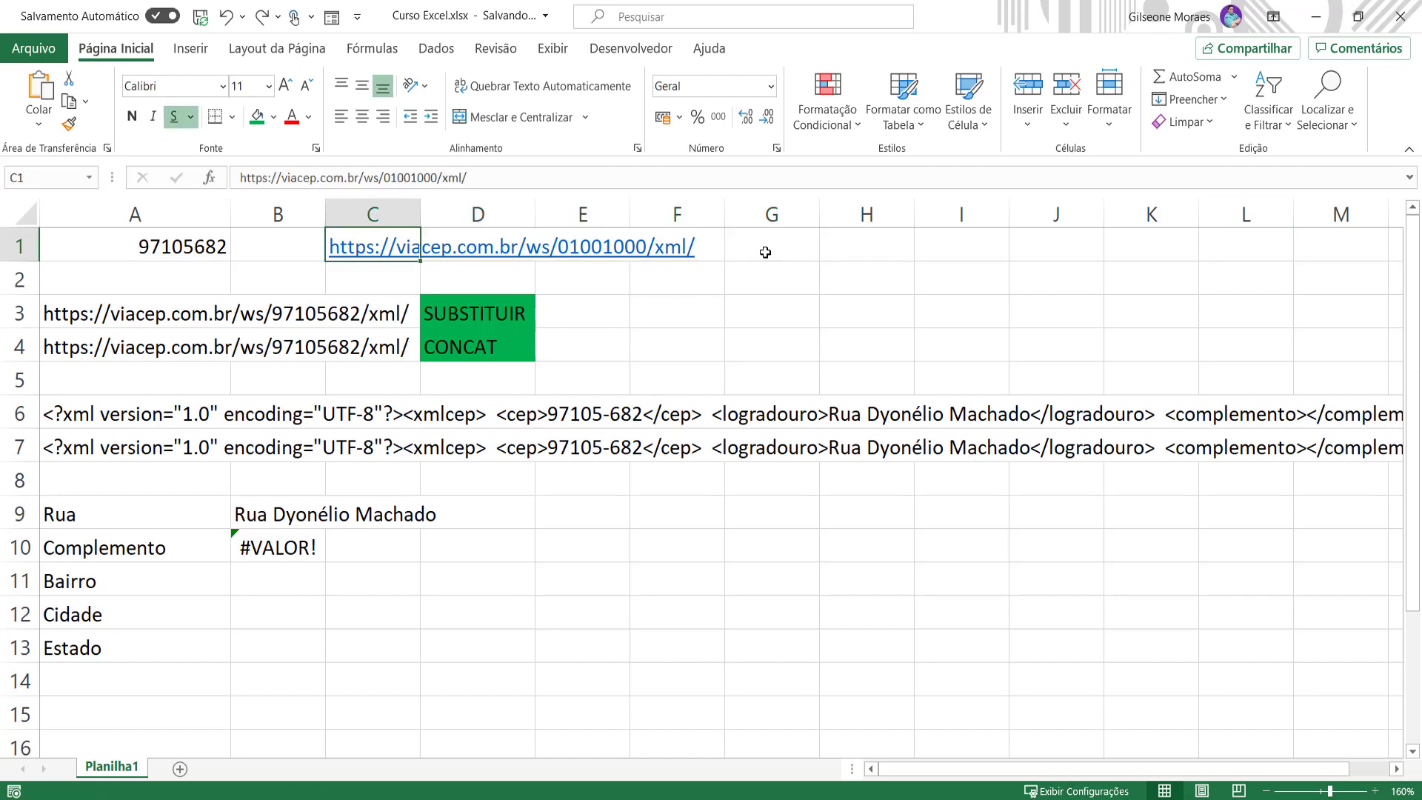
key("ctrl+c")
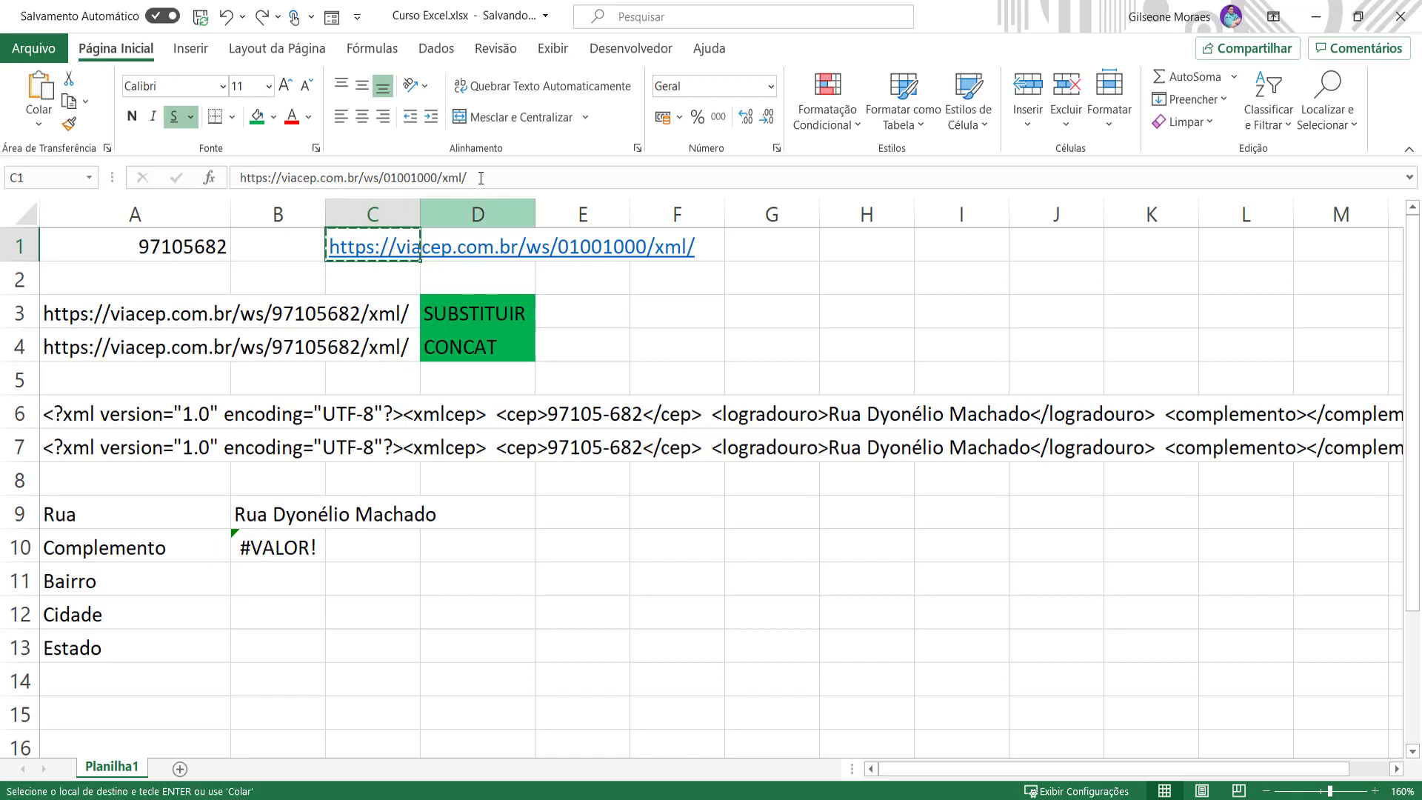
key("F2")
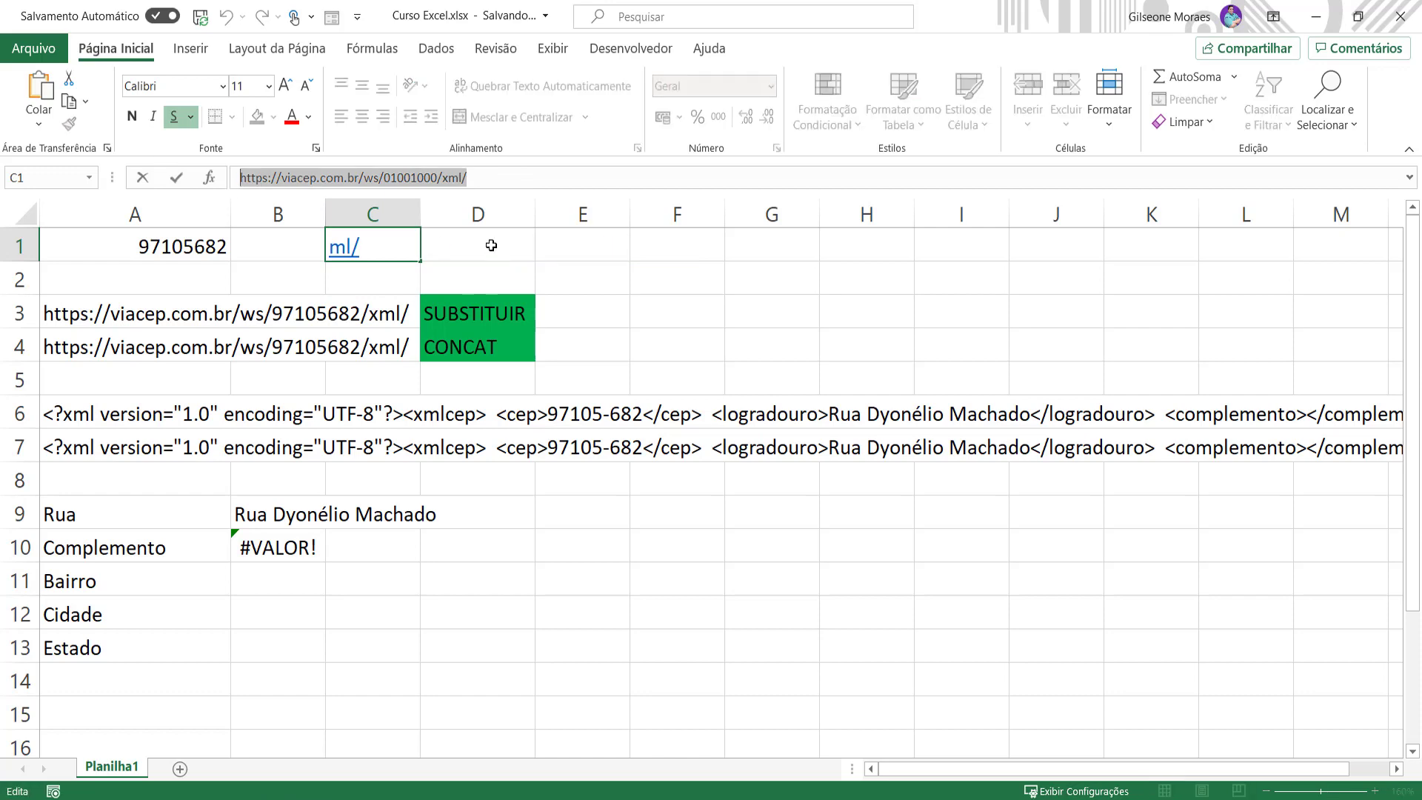
key("Return")
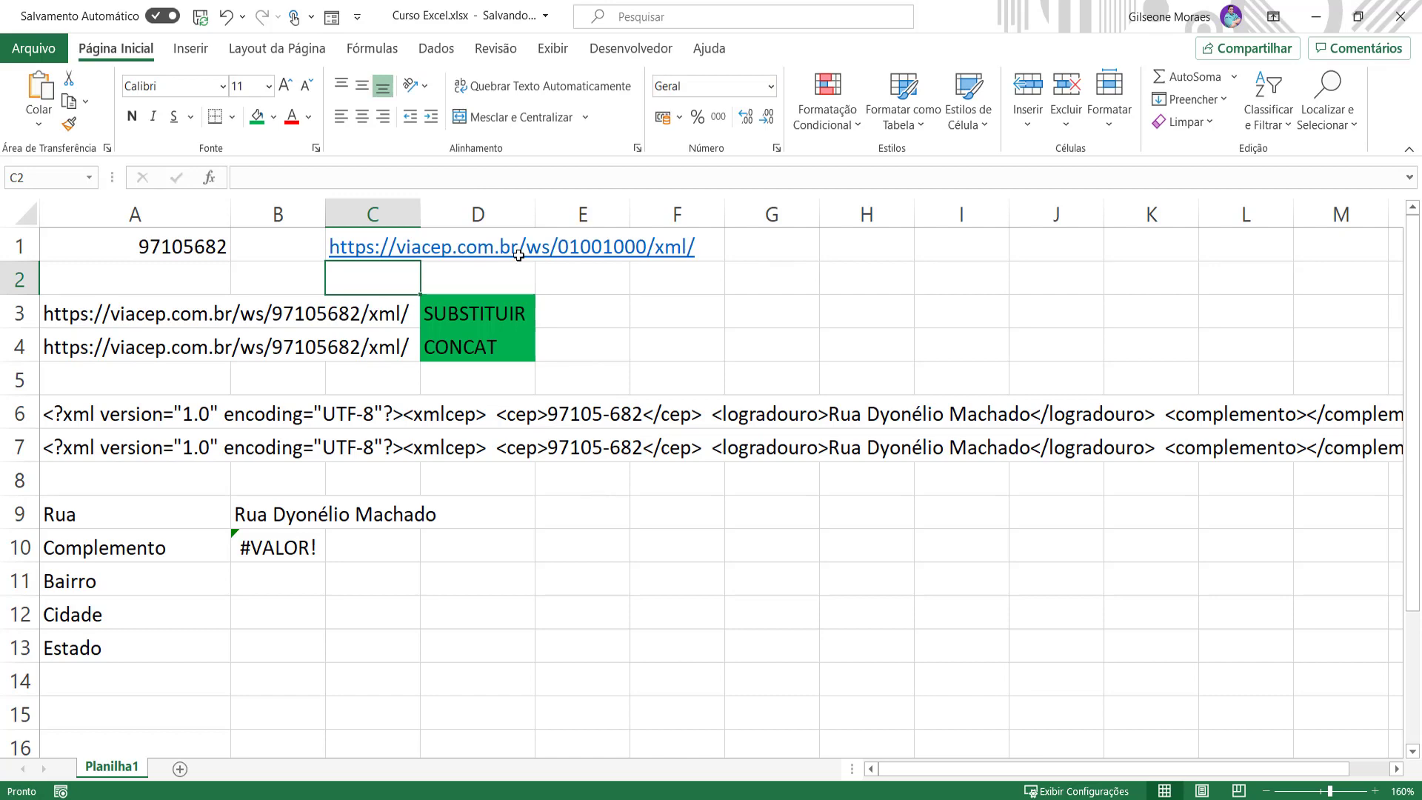
left_click(179, 768)
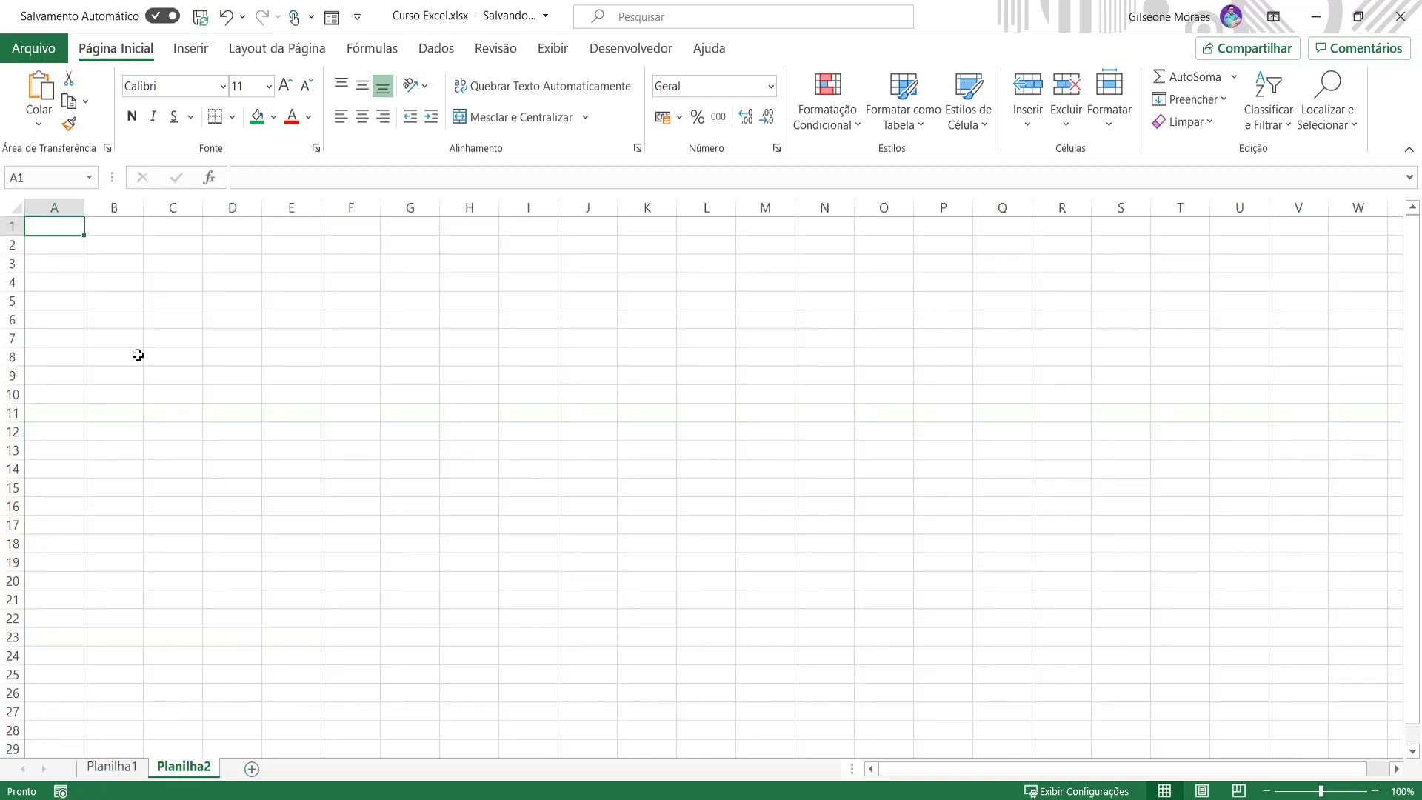
scroll(177, 354, "up", 5, "ctrl")
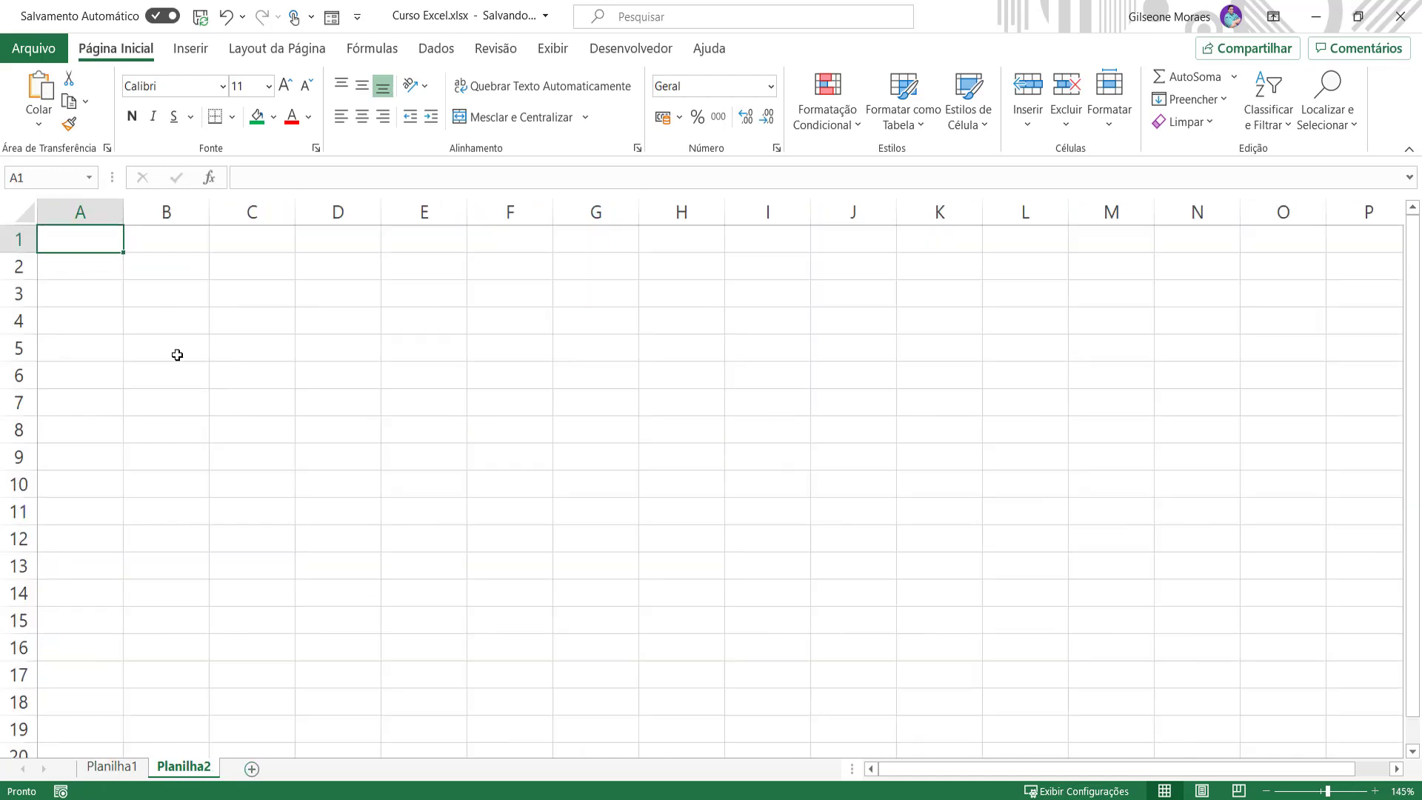
double_click(99, 244)
key("ctrl+v")
key("Return")
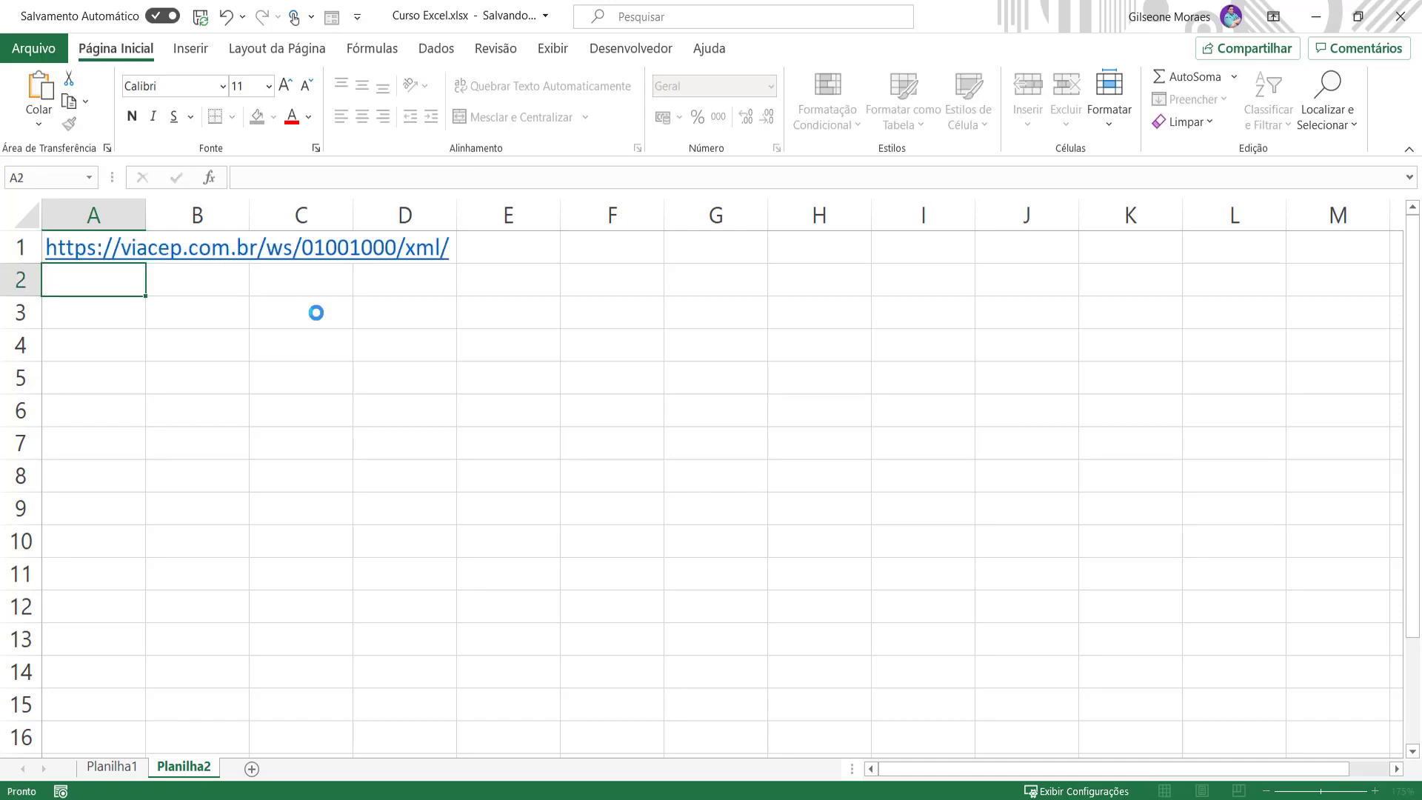
key("Up")
key("Delete")
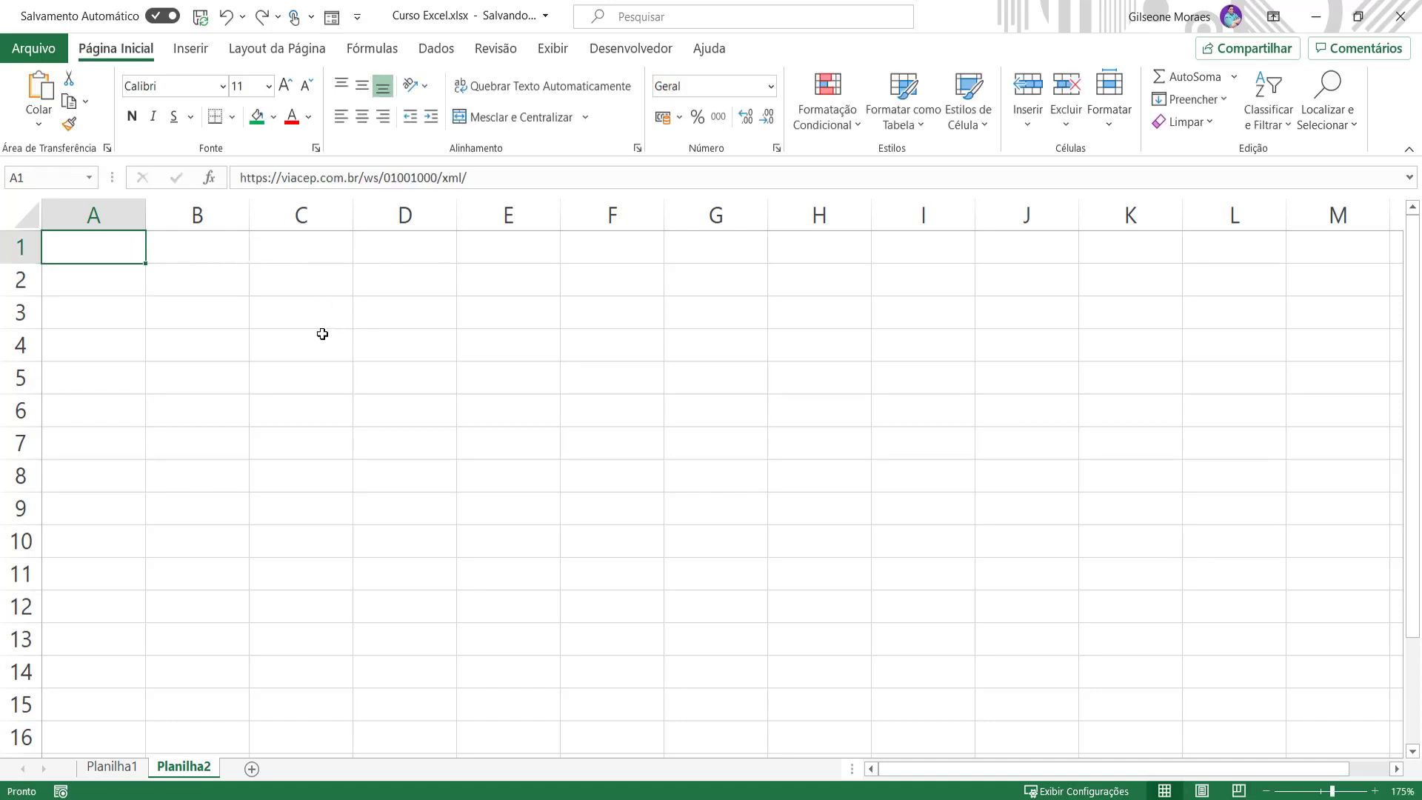
type("=")
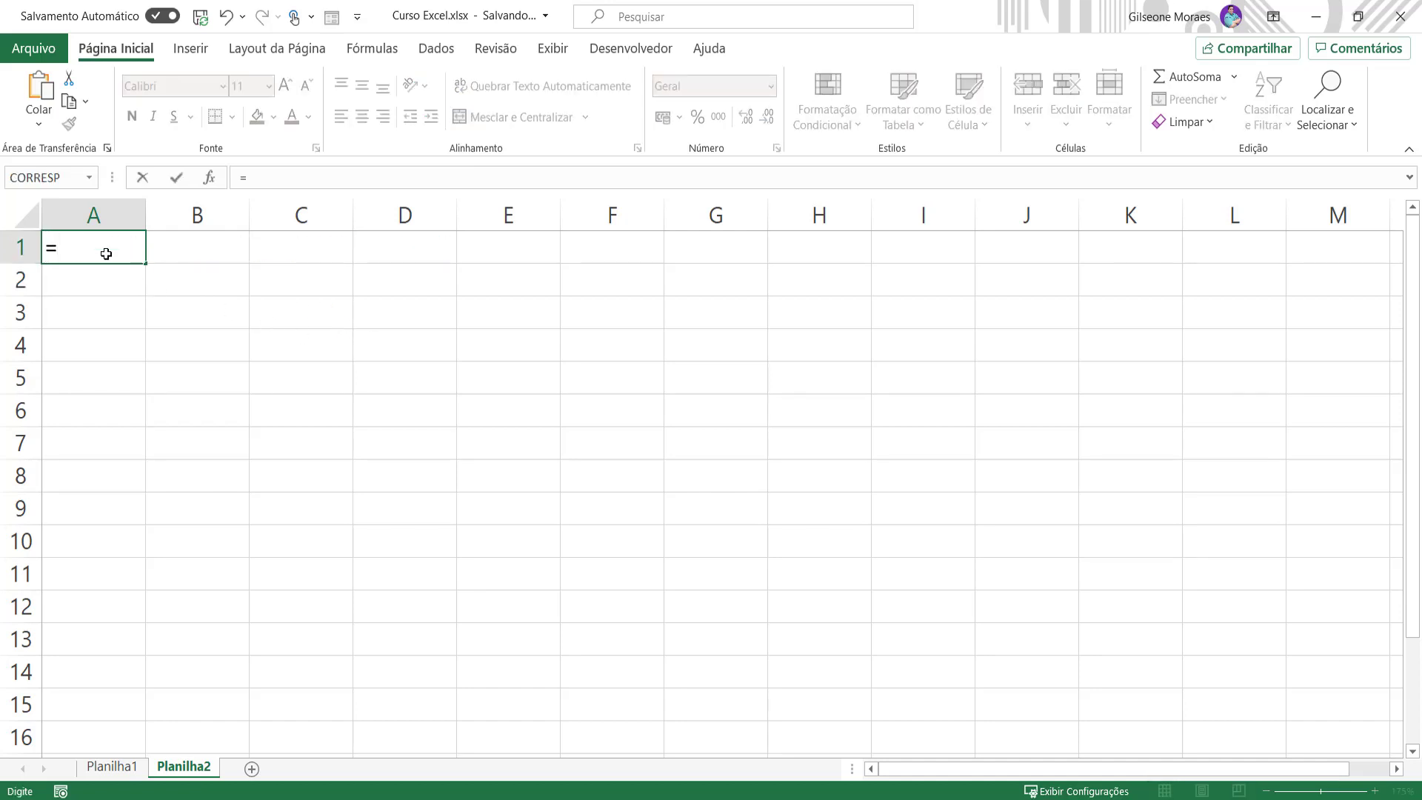
type("SERVI")
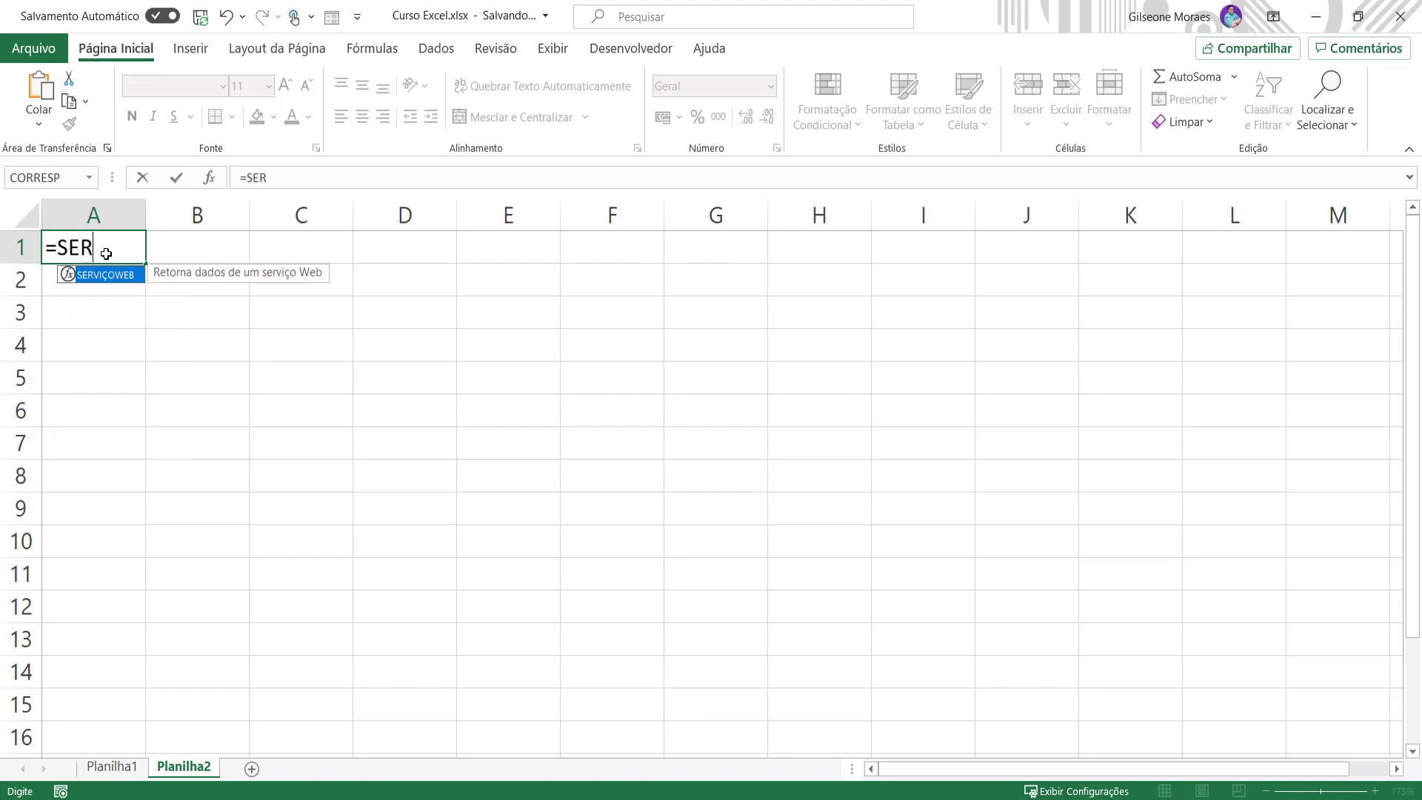
double_click(102, 276)
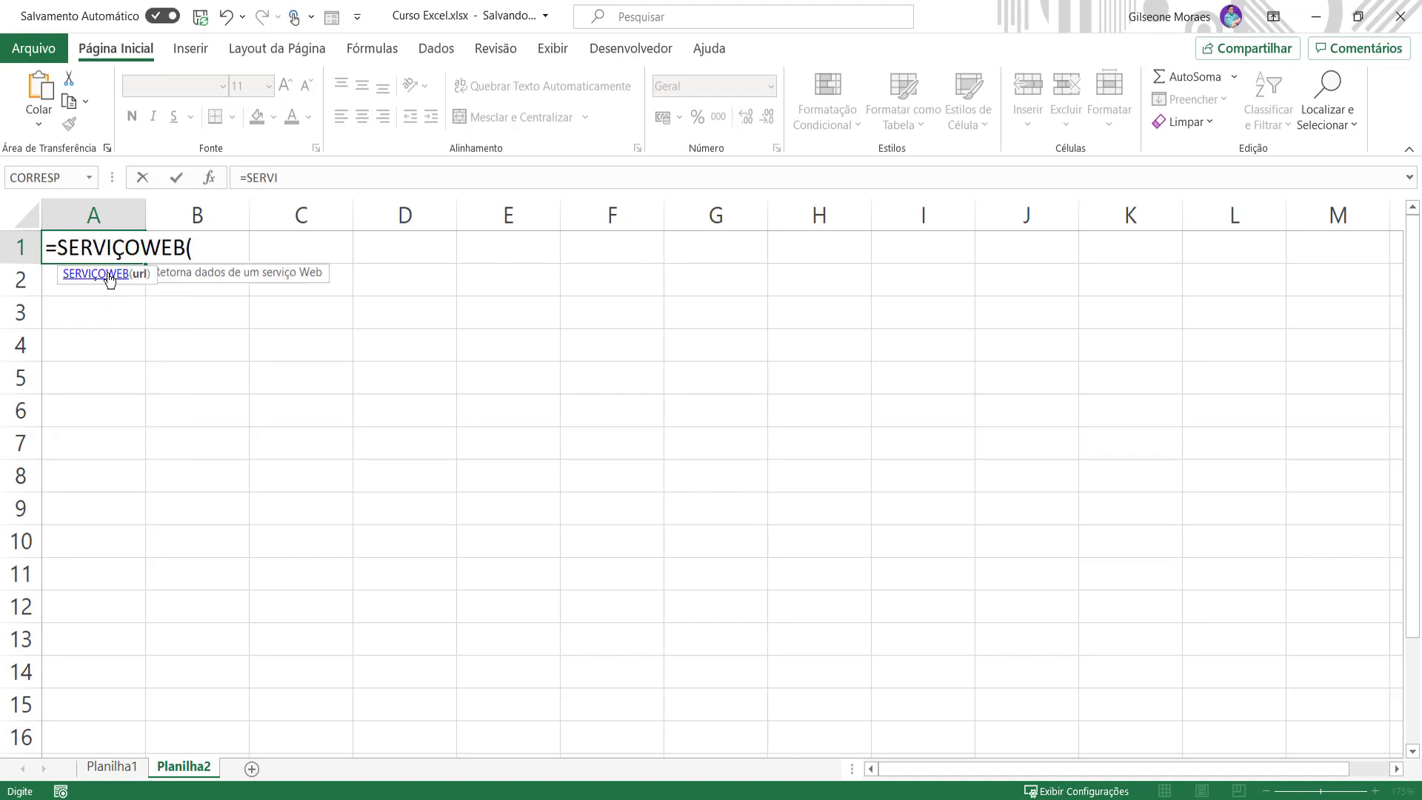
type("\"")
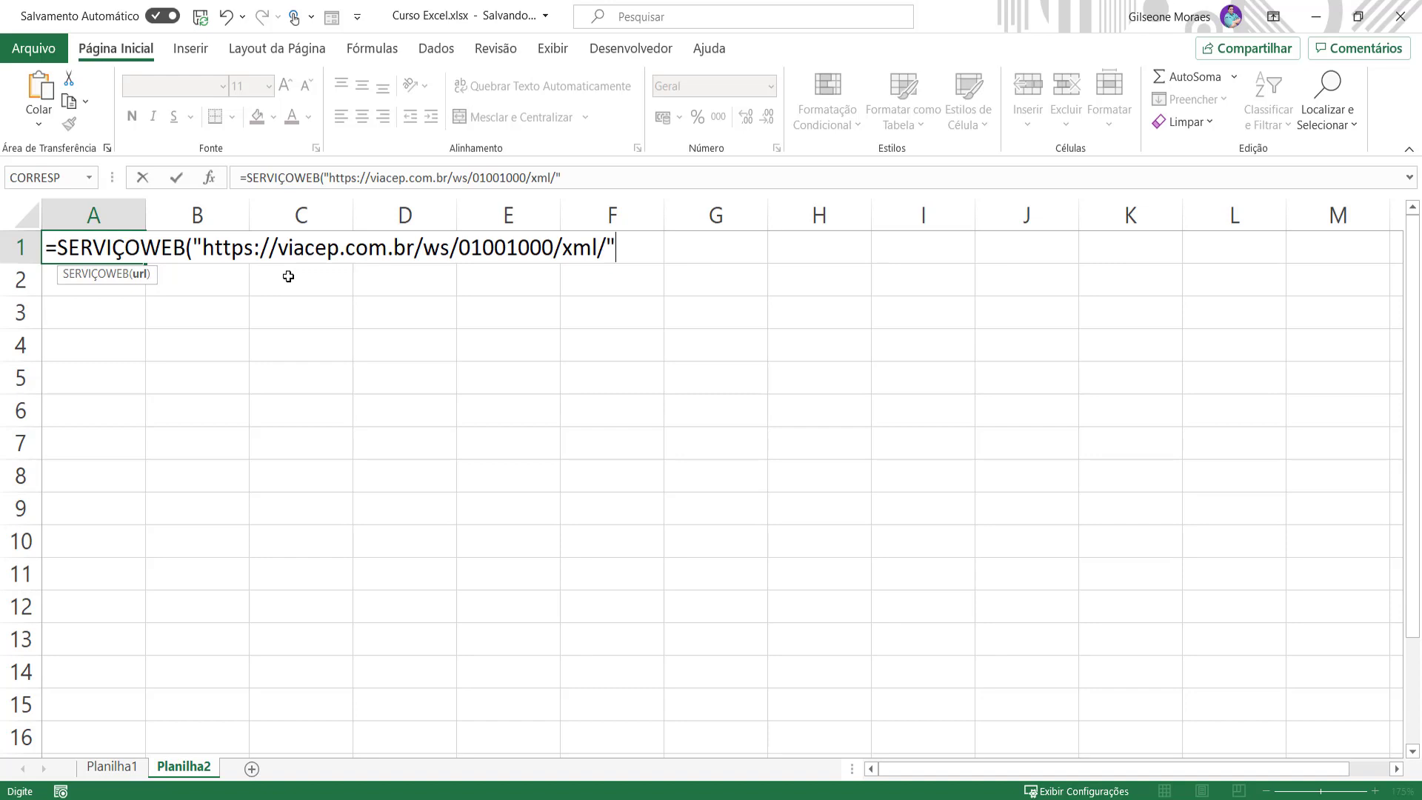
type(")")
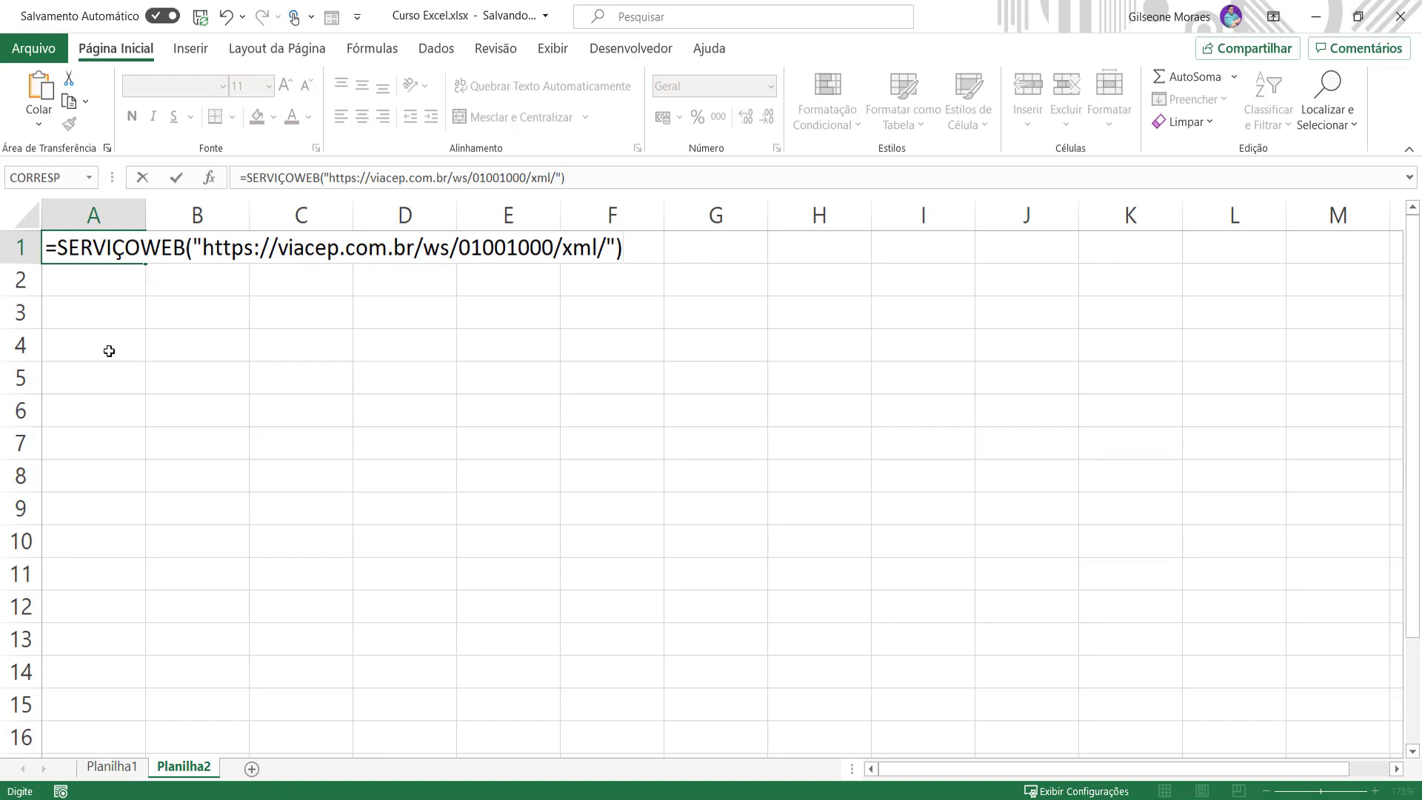
key("Return")
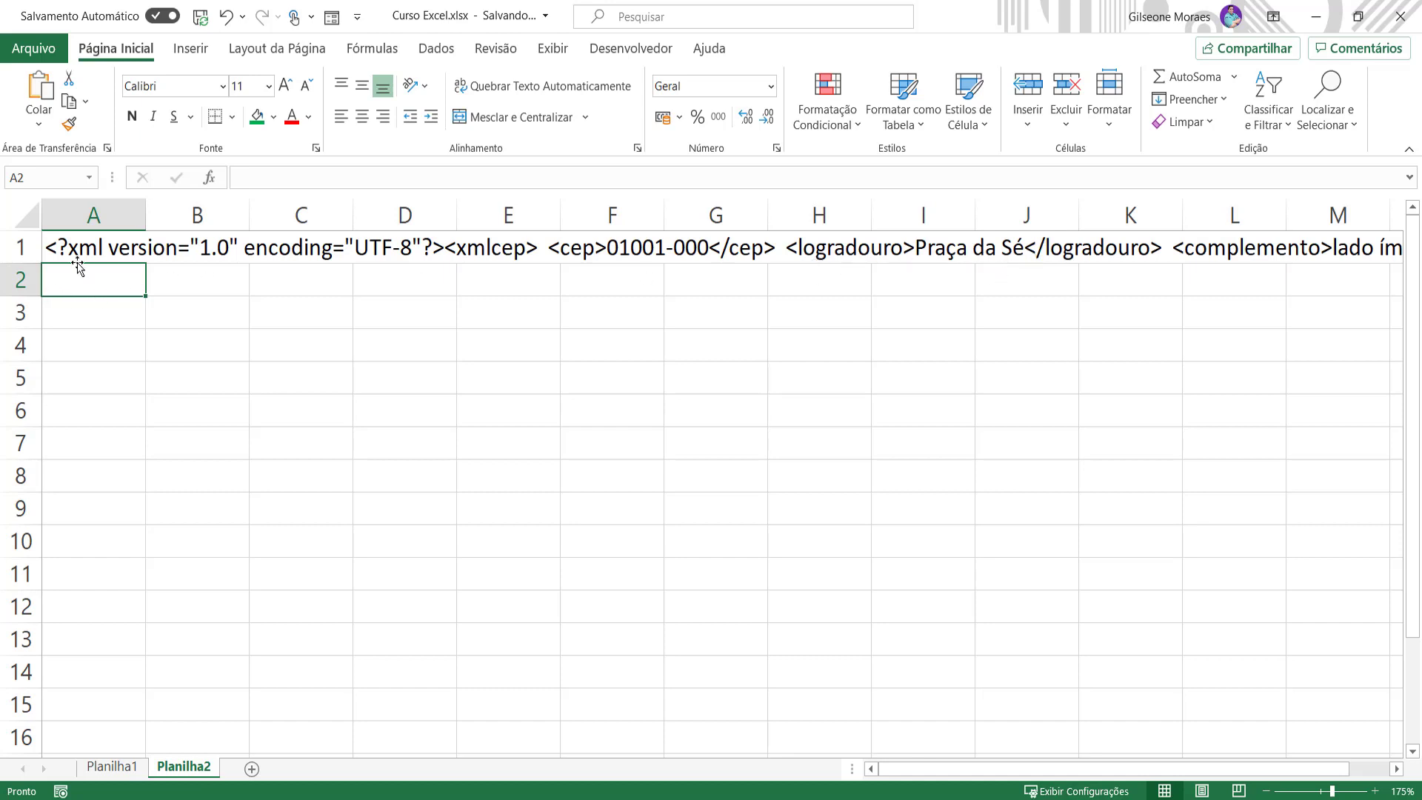
- Enter =FILTROXML(A1;"//complemento") in cell A3 of Planilha2
key("Down")
type("=")
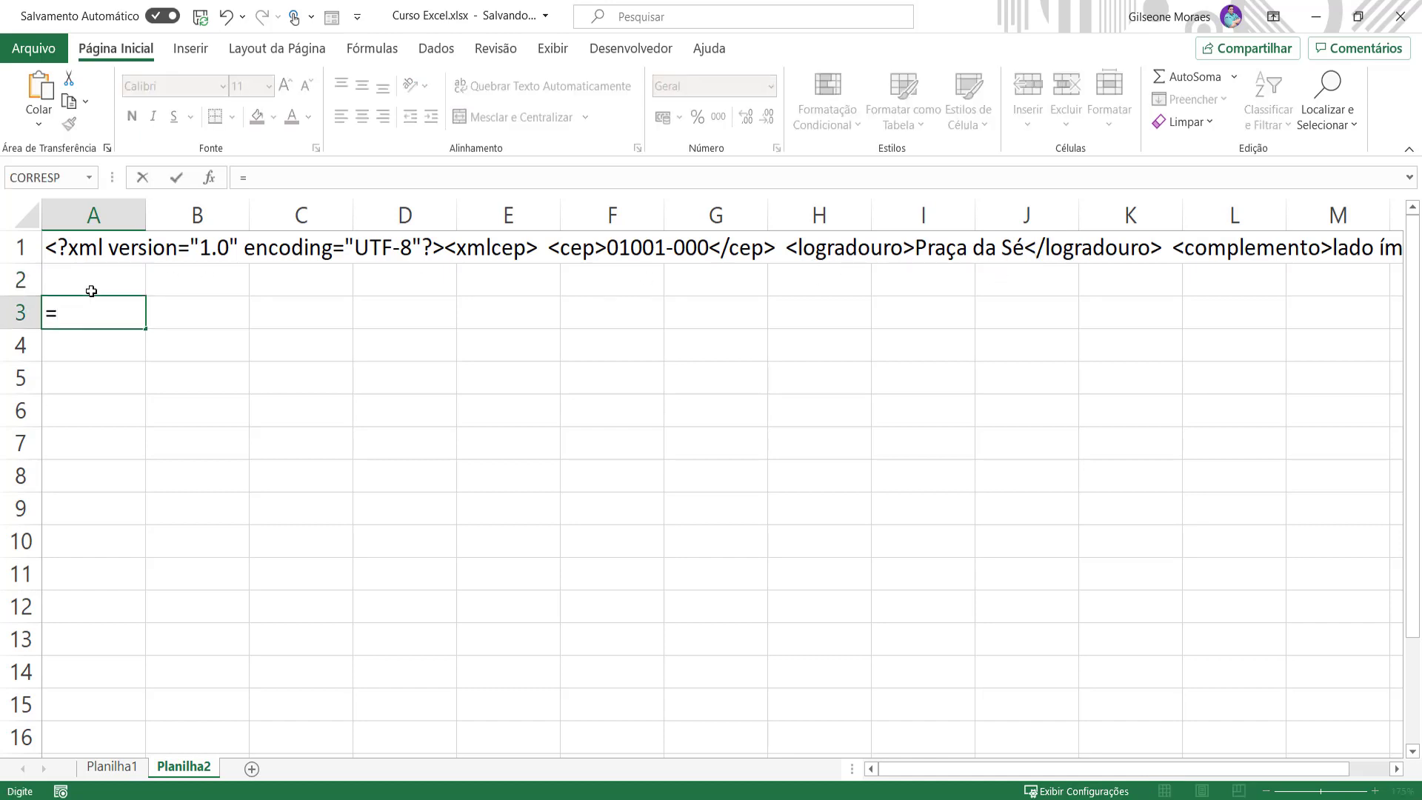
type("FILTRO")
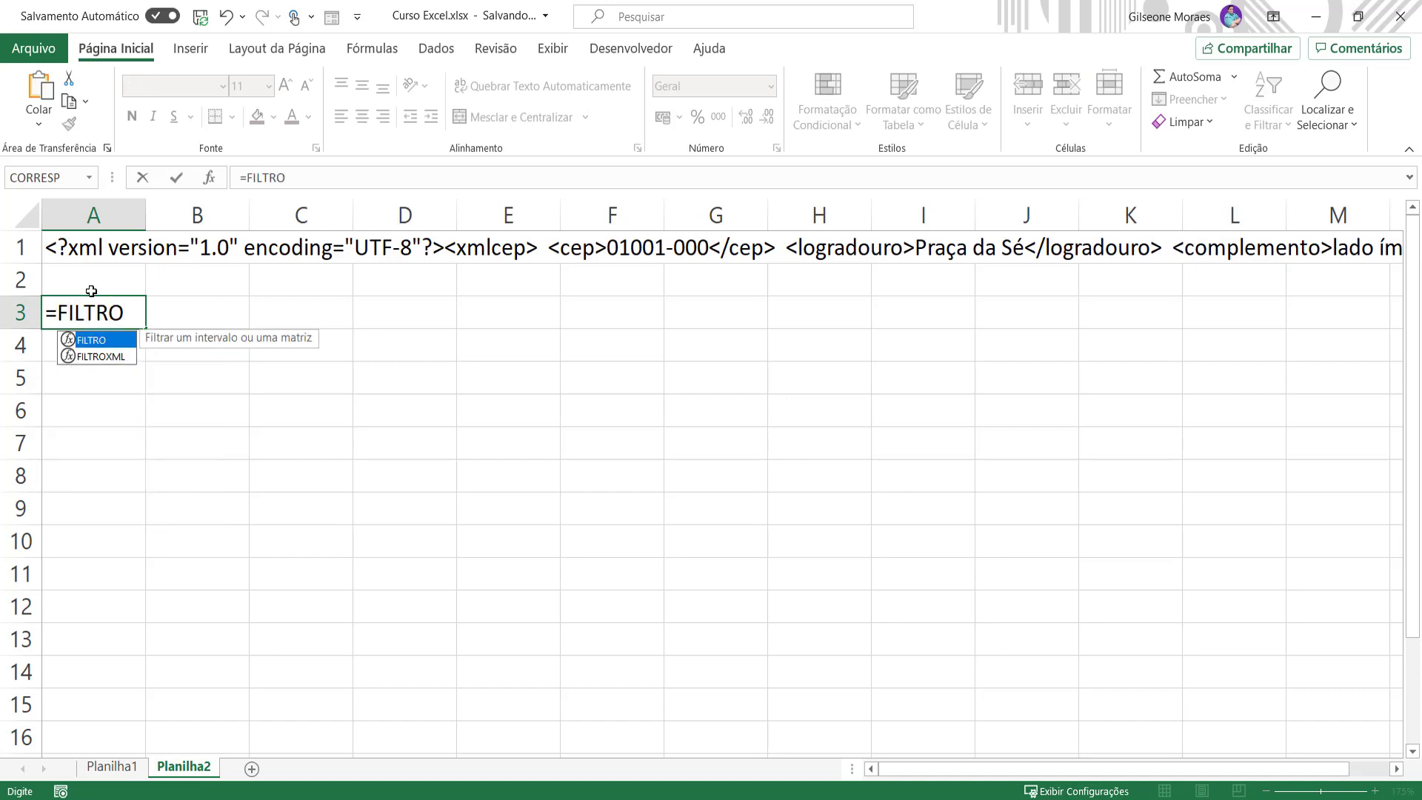
double_click(115, 355)
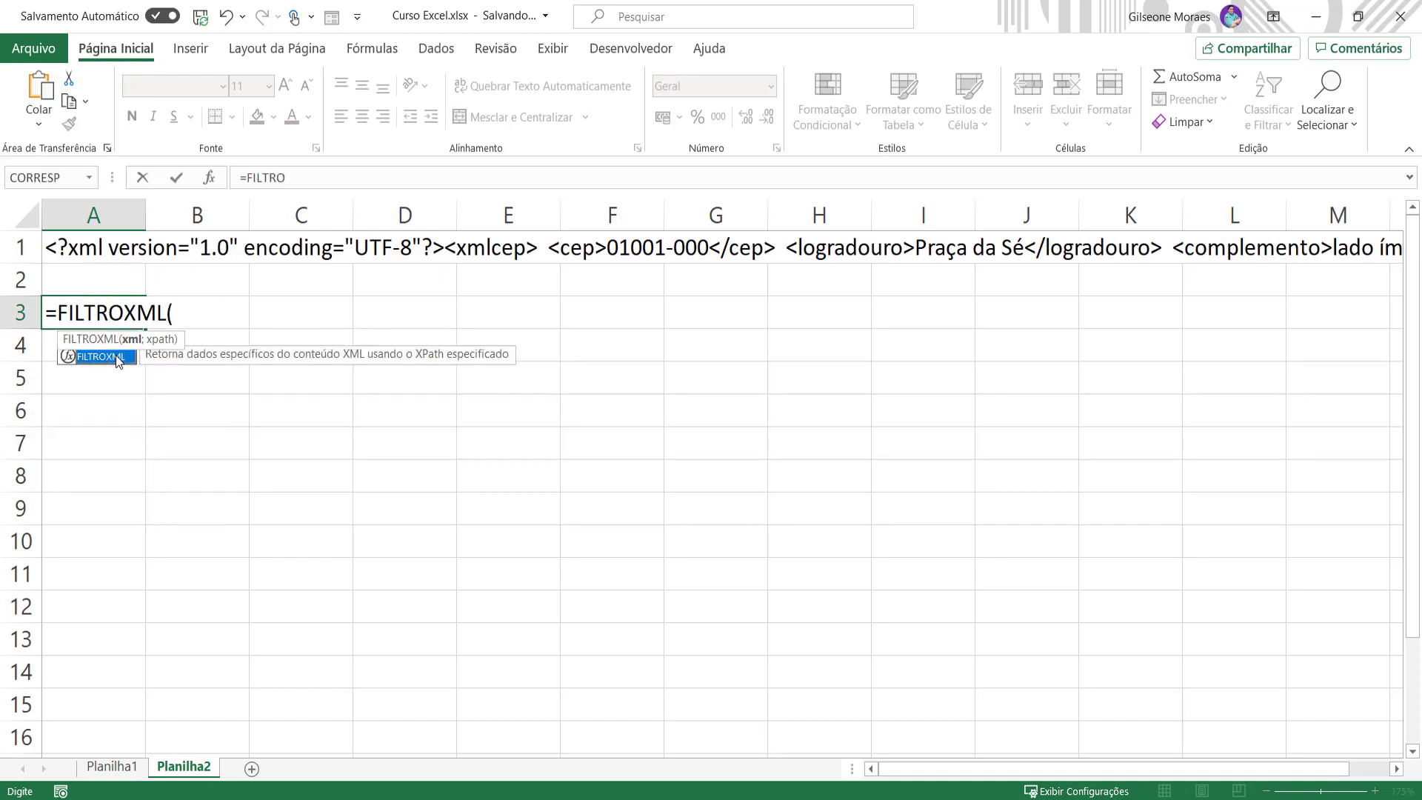
left_click(115, 251)
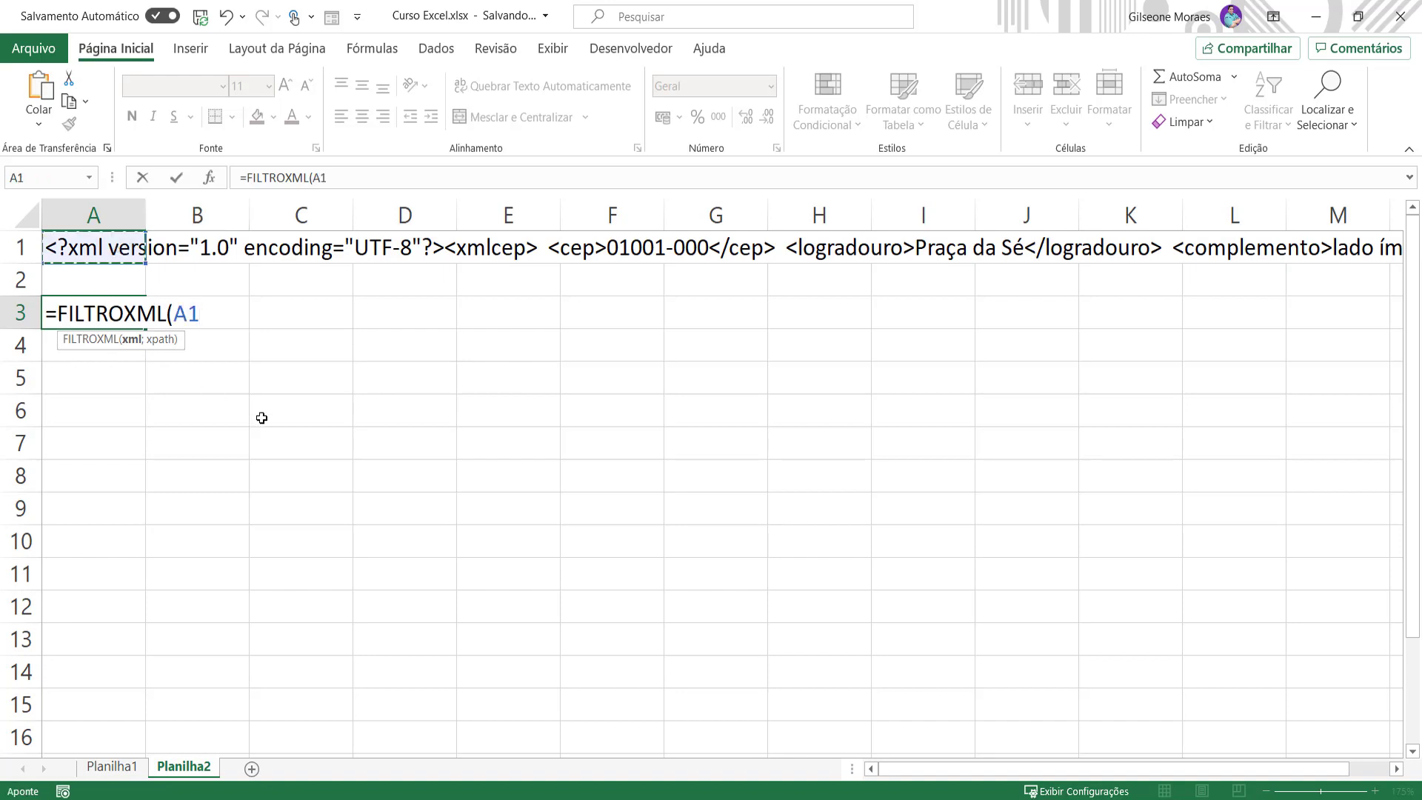
type(";")
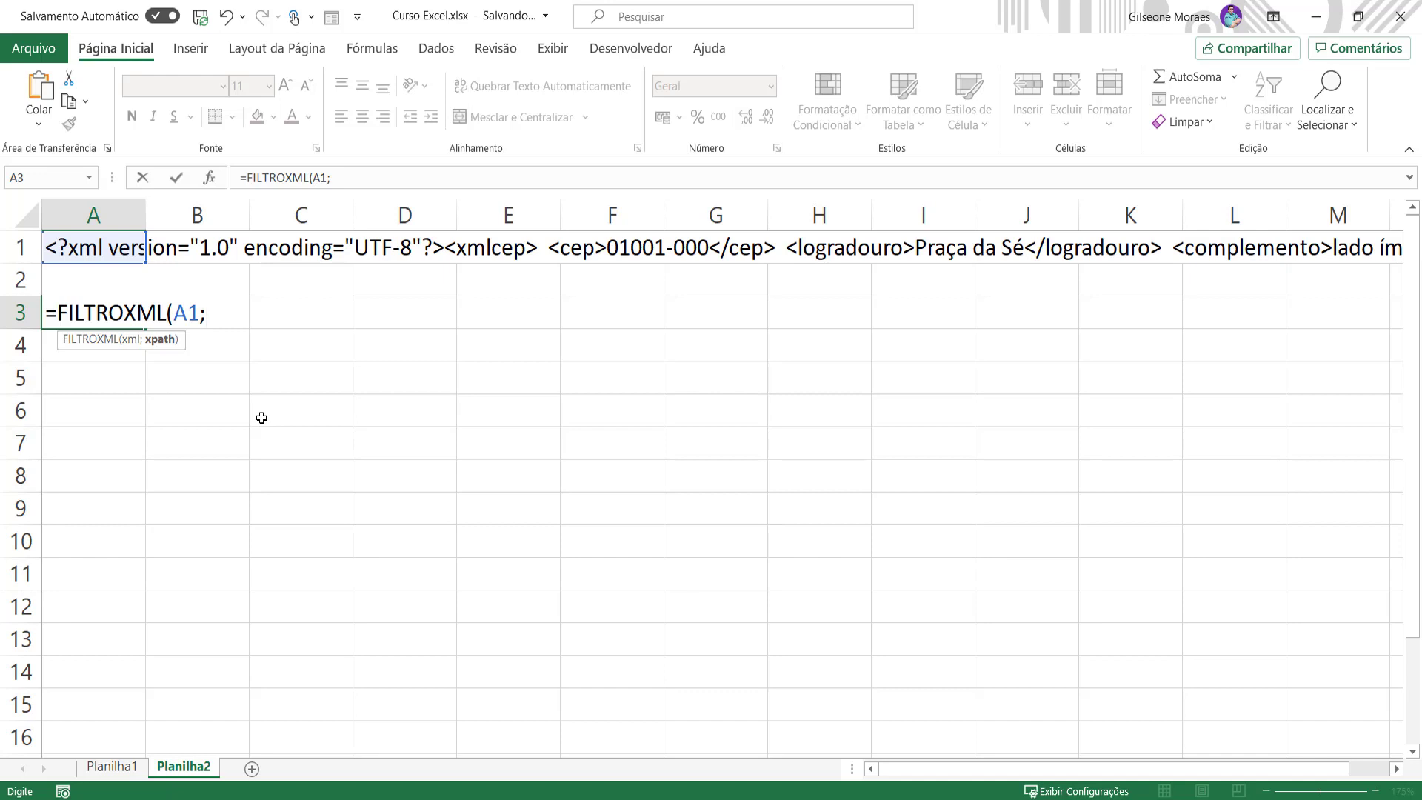
type("\"//complemento\"")
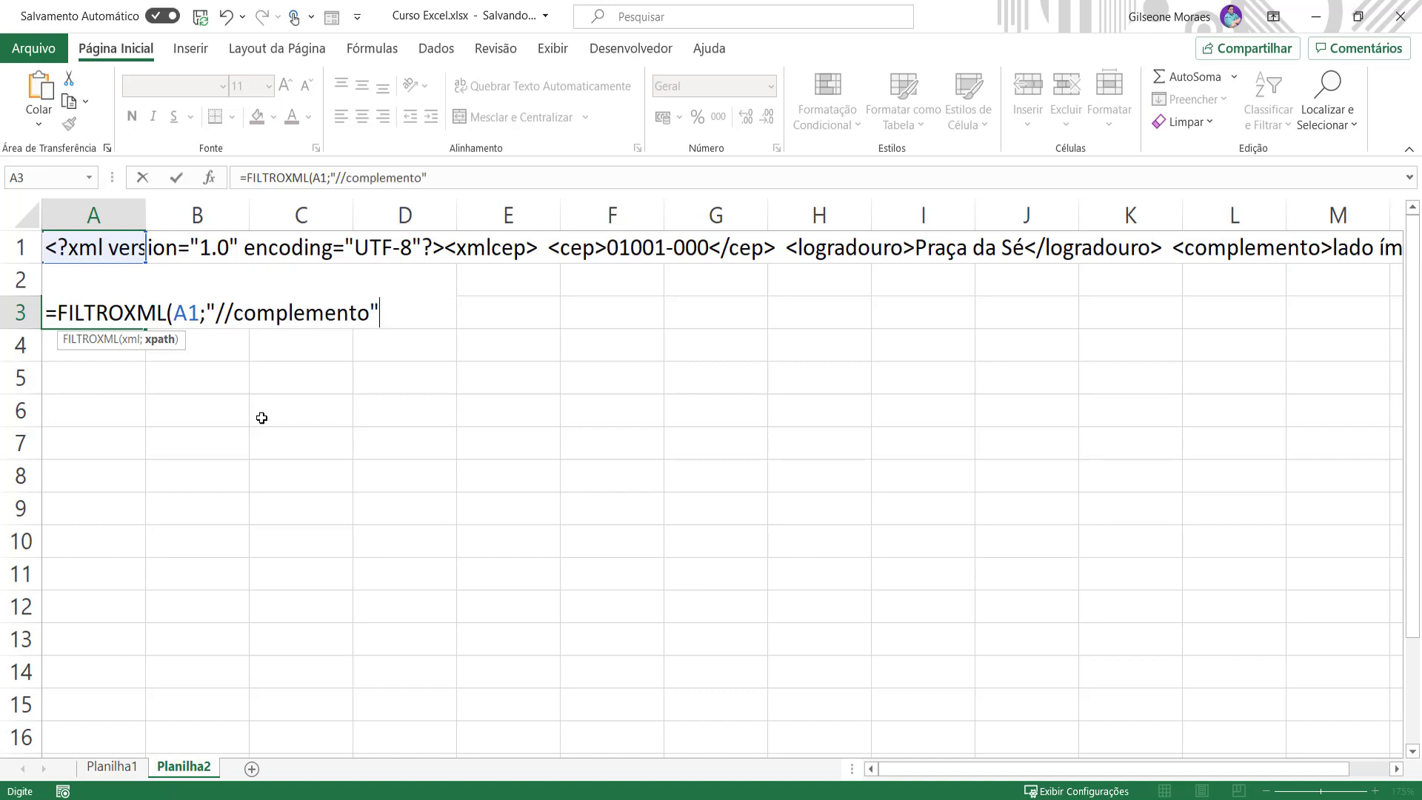
type(")")
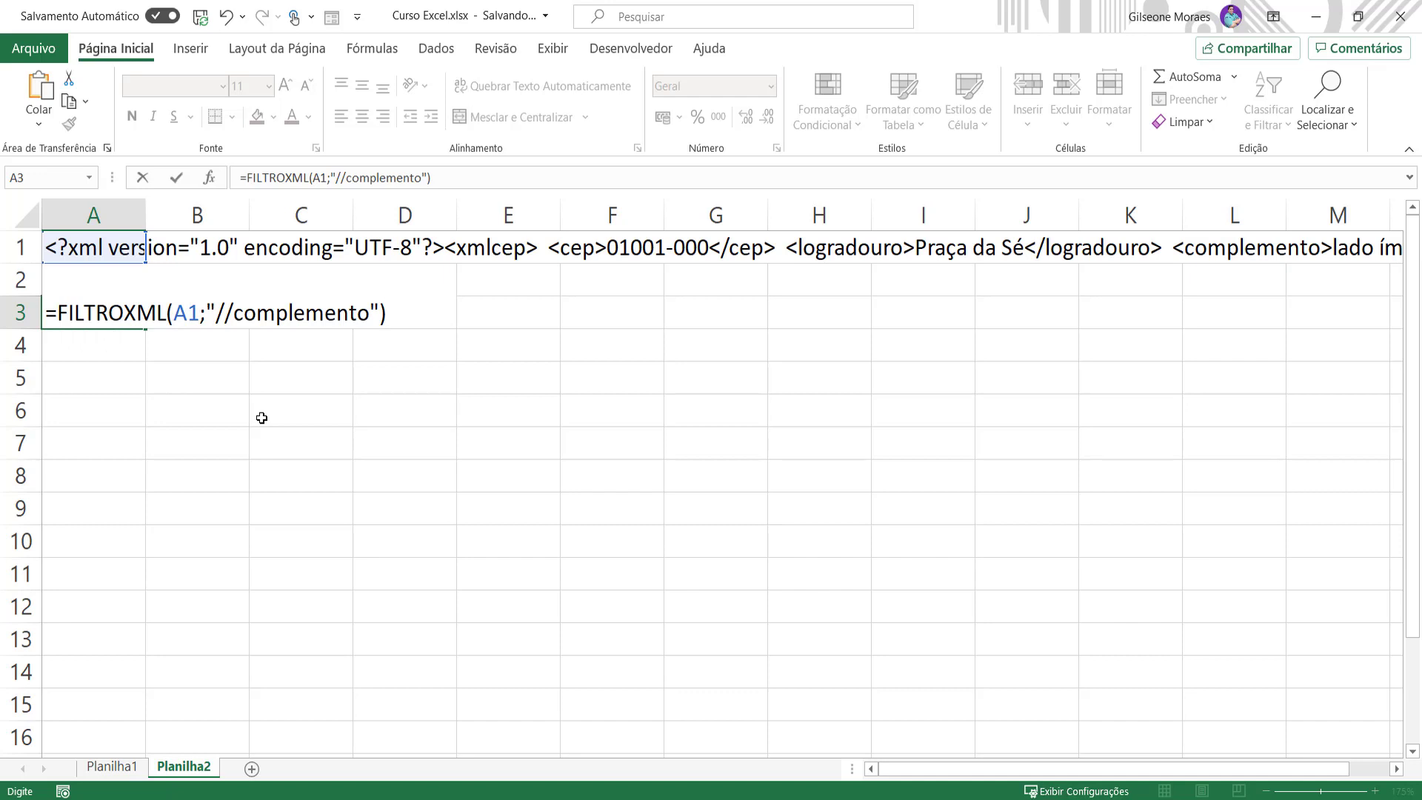
key("Return")
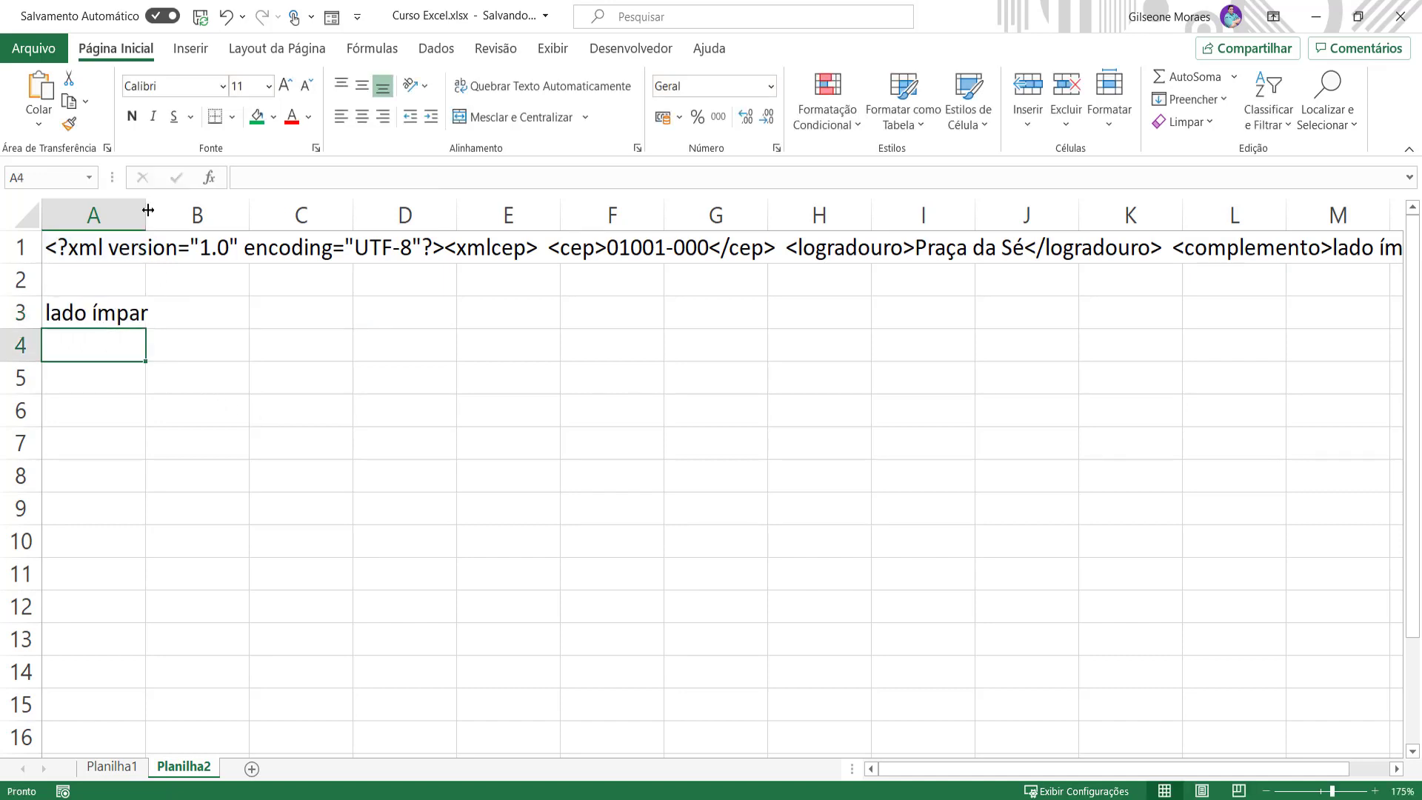
- Compare the FILTROXML result in A3 with the complemento tag of the XML response in A1
left_click(103, 315)
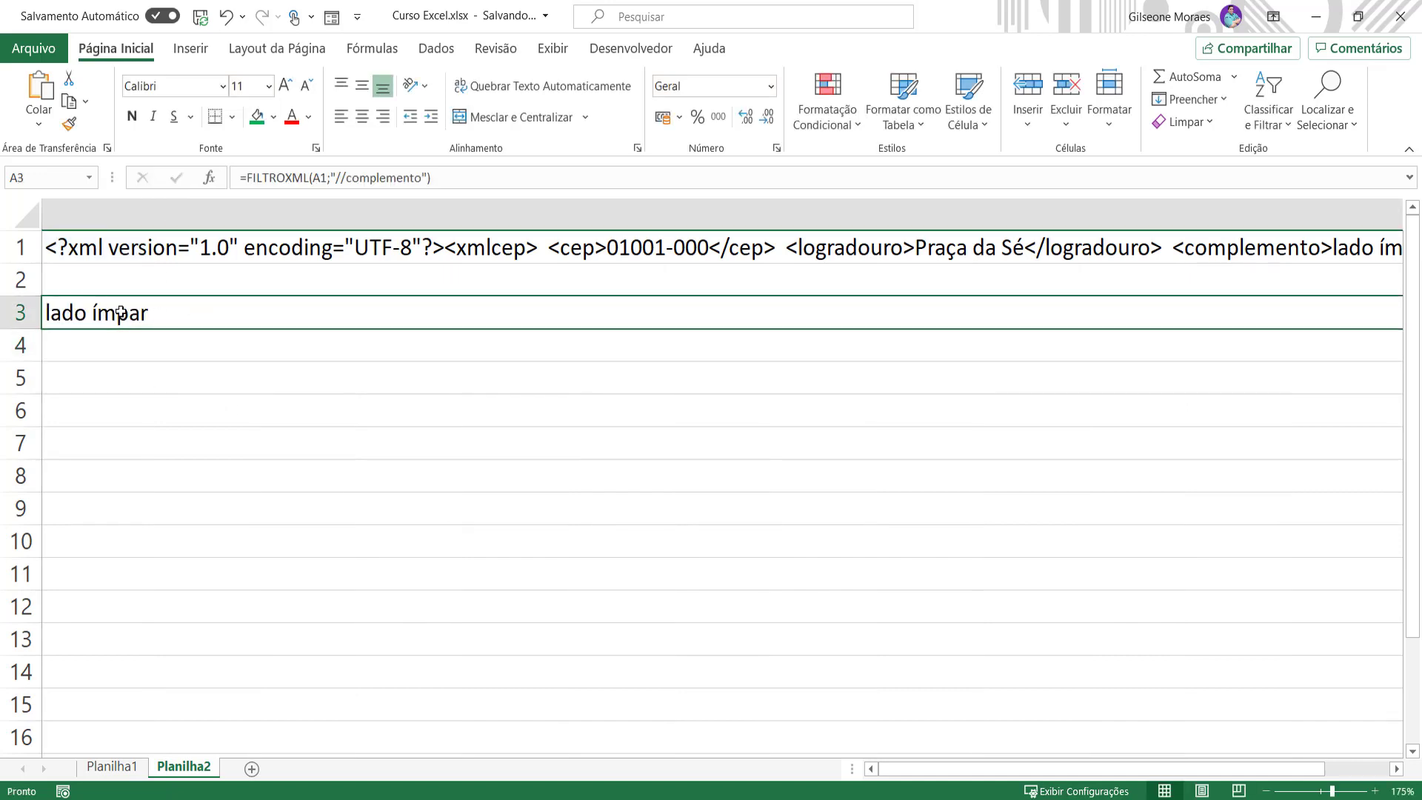
left_click(1246, 247)
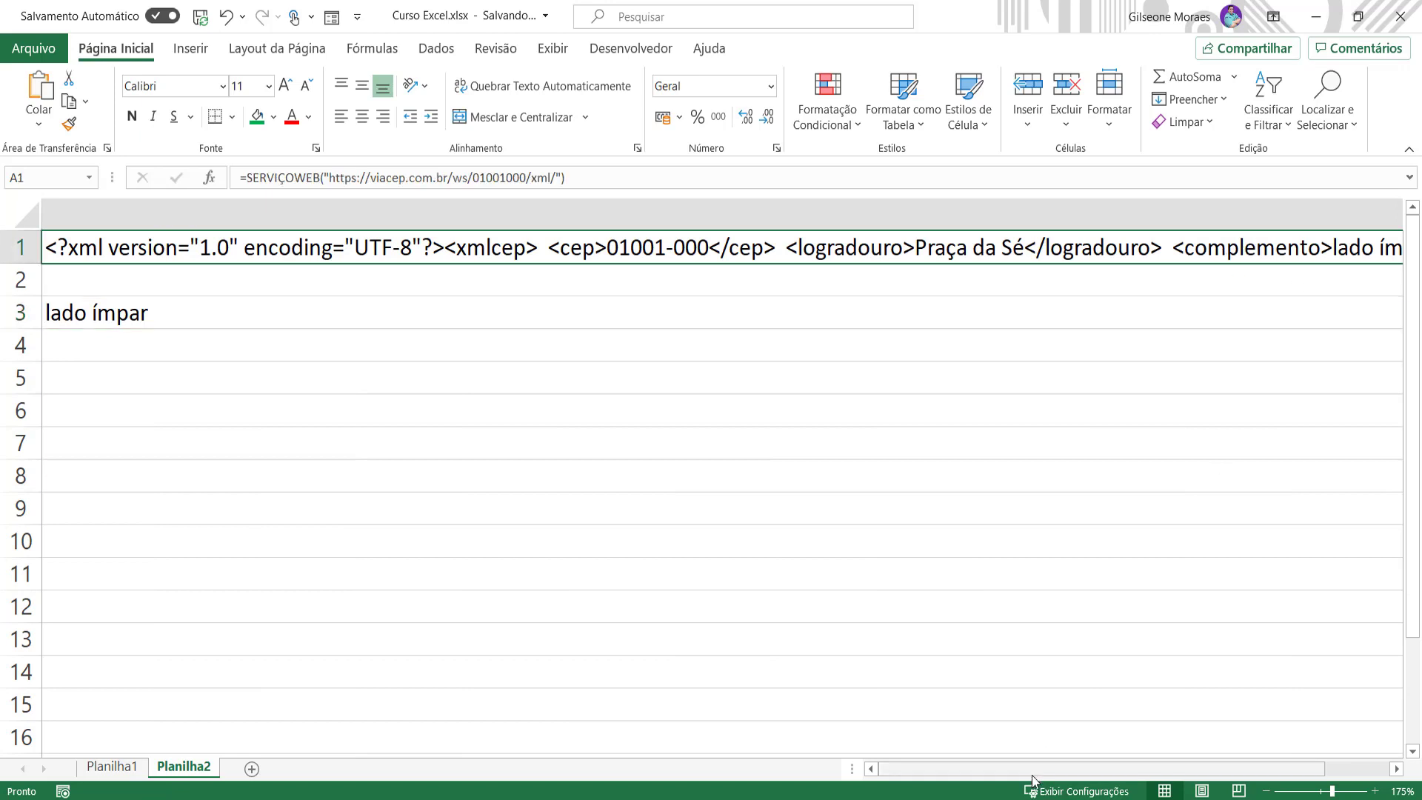
left_click_drag(1024, 767, 1127, 757)
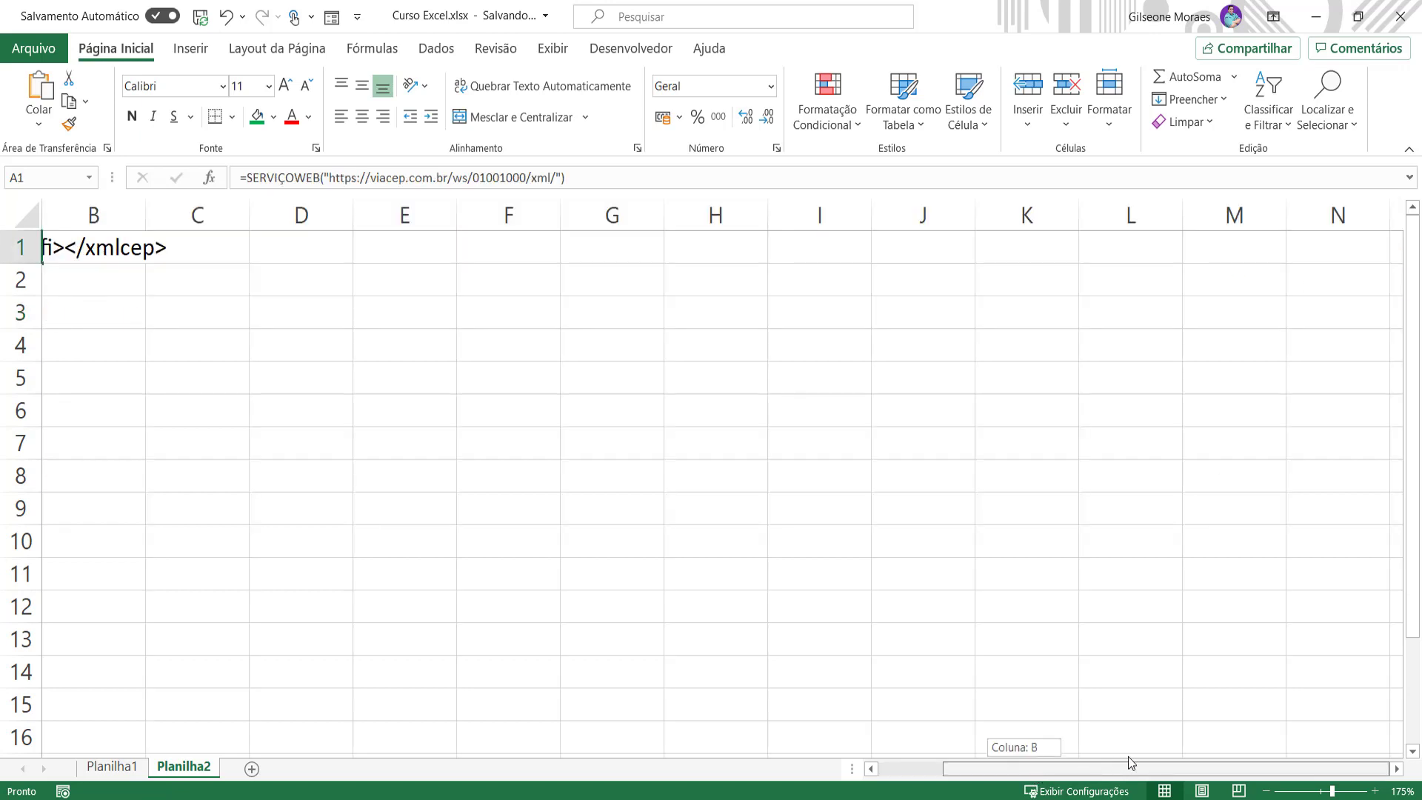
left_click(874, 771)
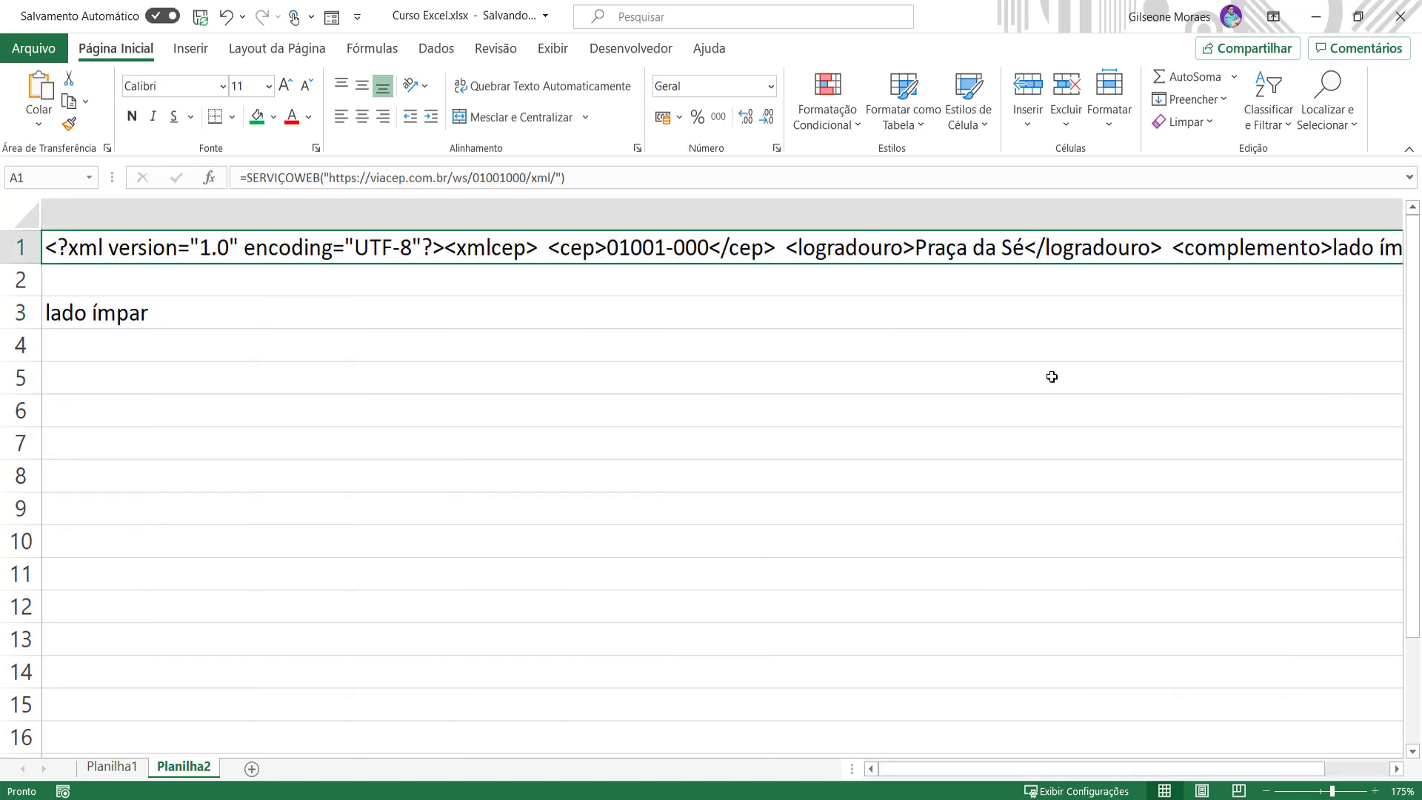
left_click(1395, 770)
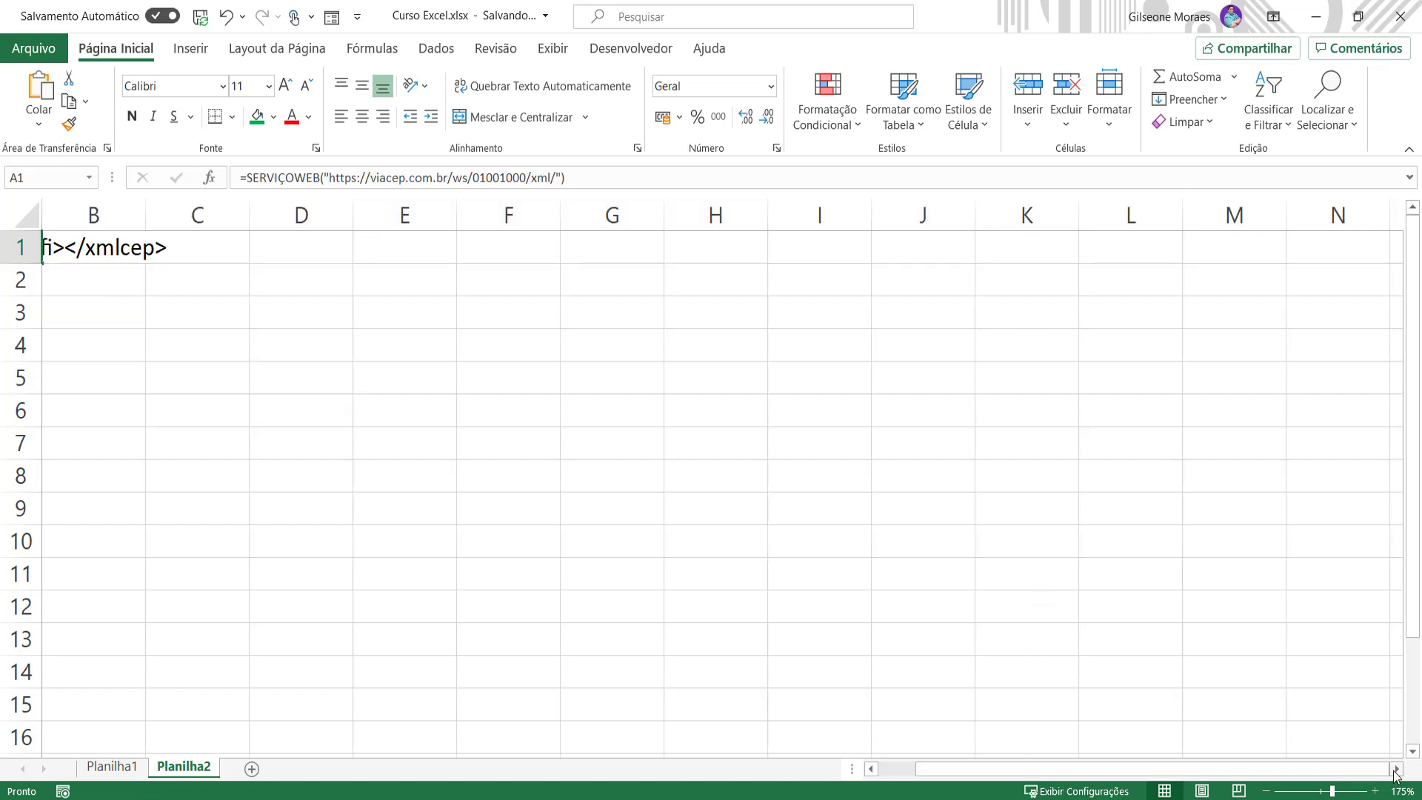
left_click(871, 770)
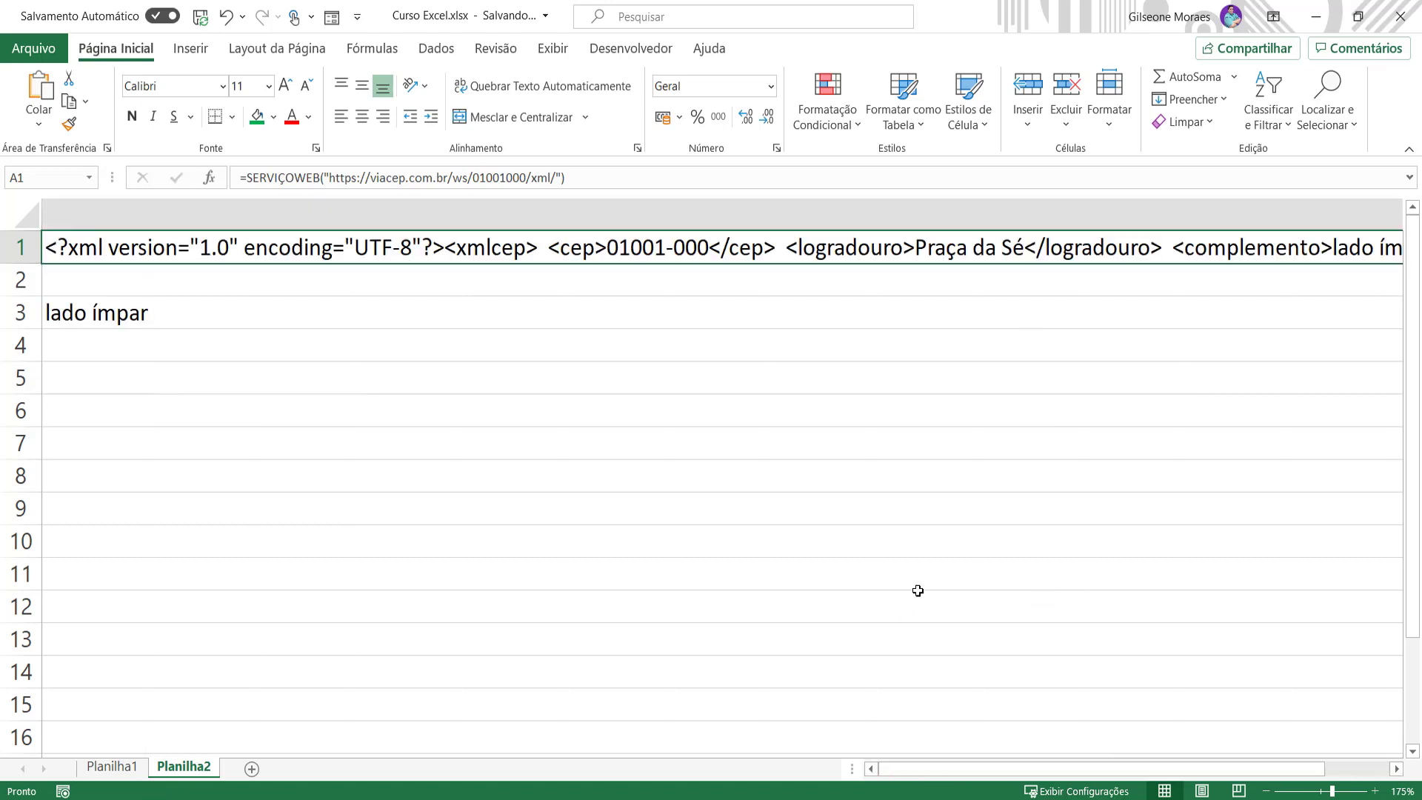
- Change the postal code in the SERVIÇOWEB formula in A1 of Planilha2 to 99340000 and check the FILTROXML formula in A3
scroll(918, 590, "down", 1)
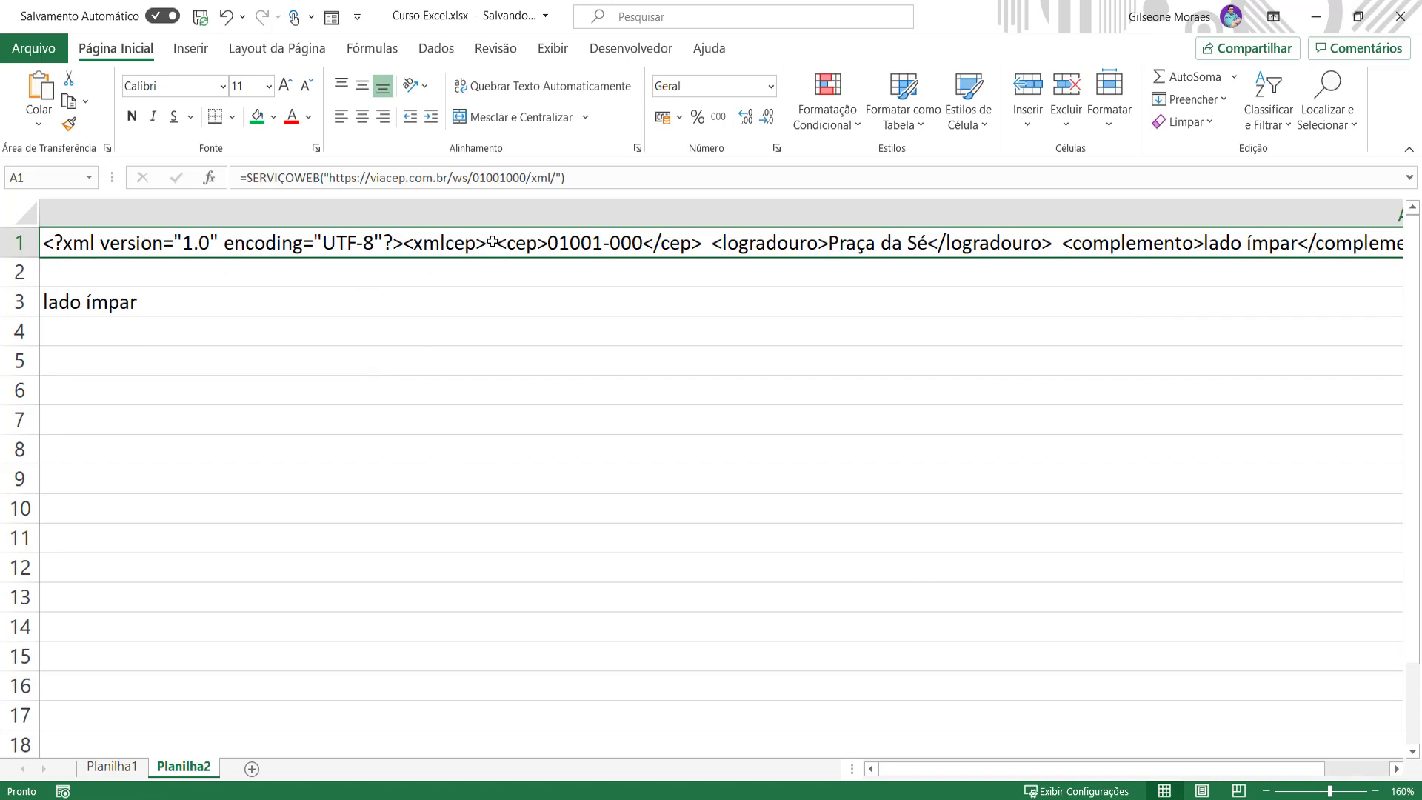
left_click_drag(524, 177, 472, 177)
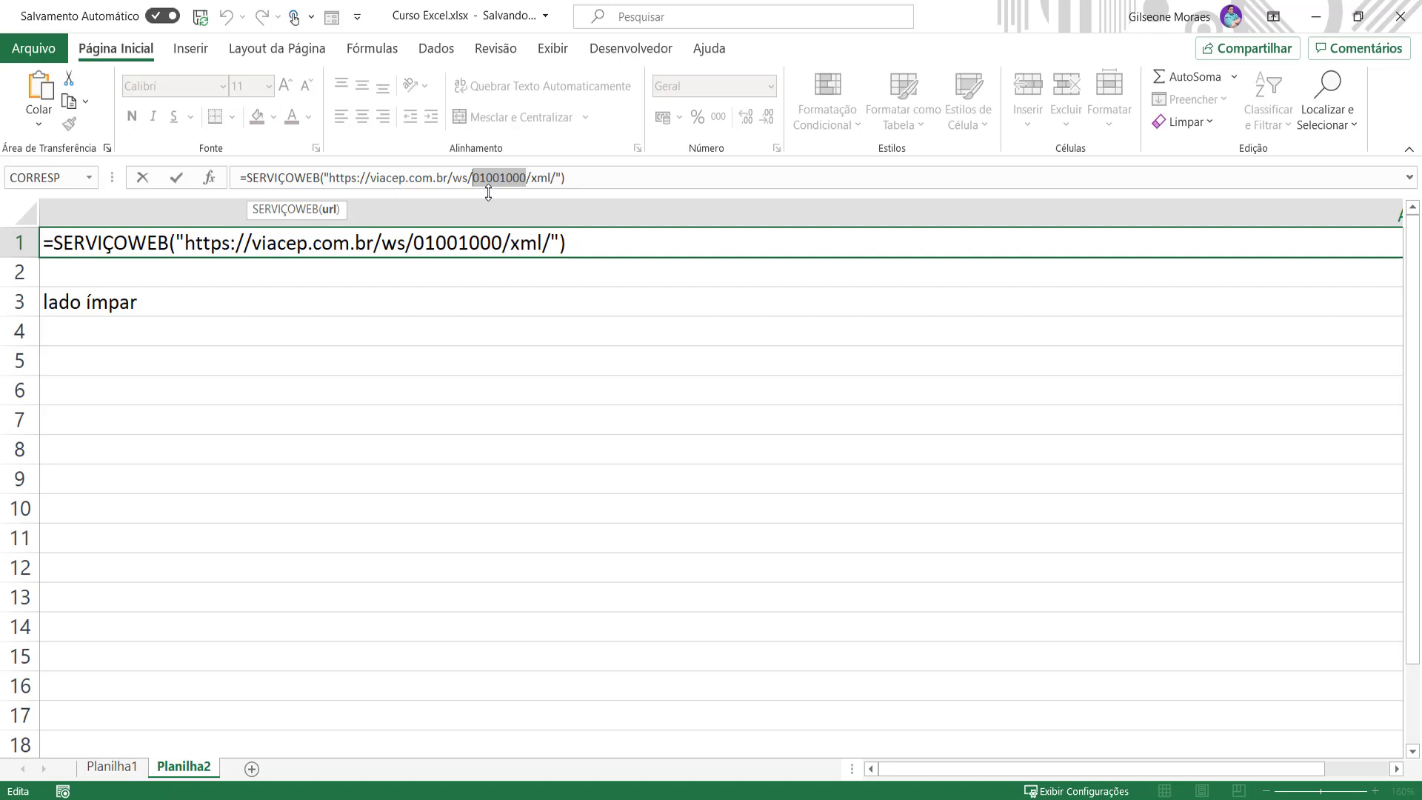
type("99")
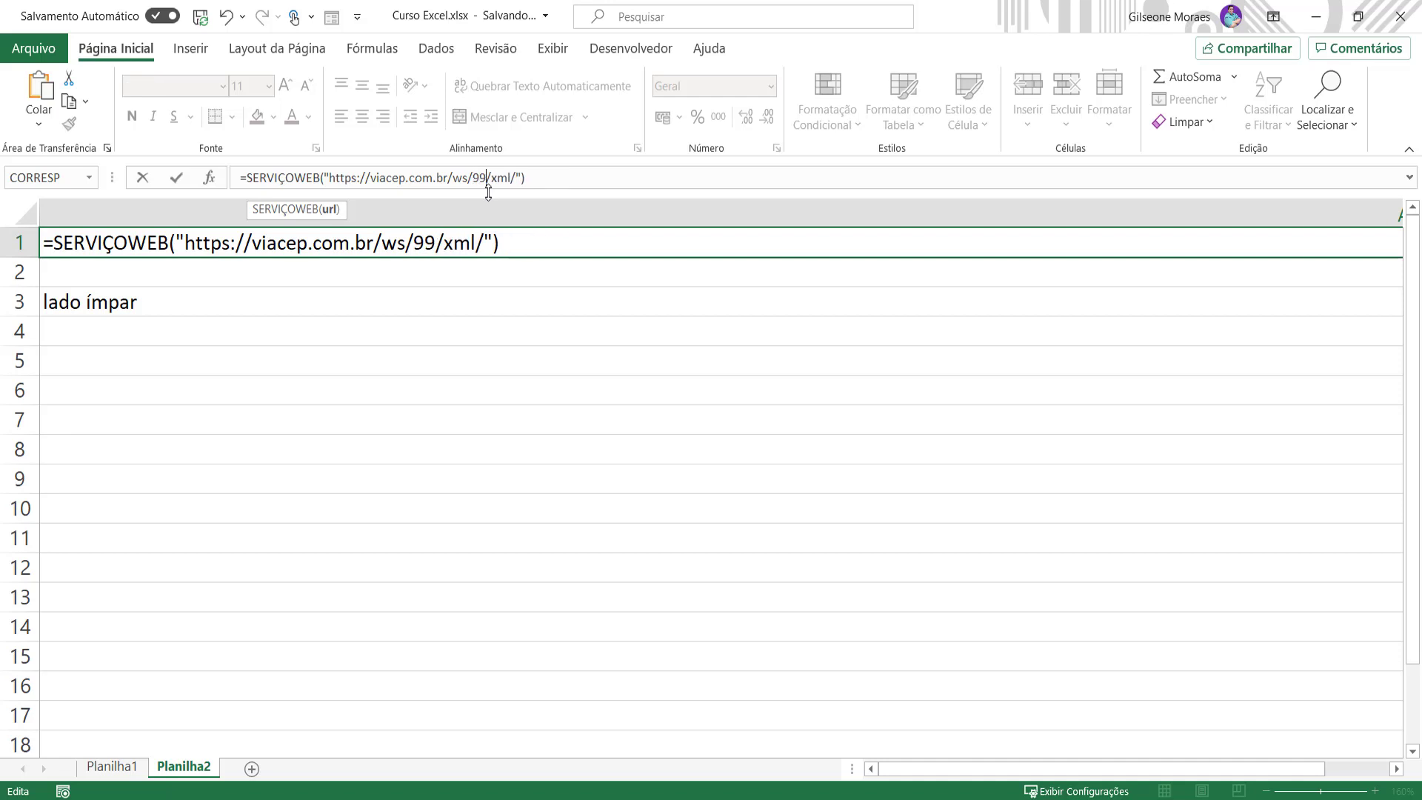
type("34000")
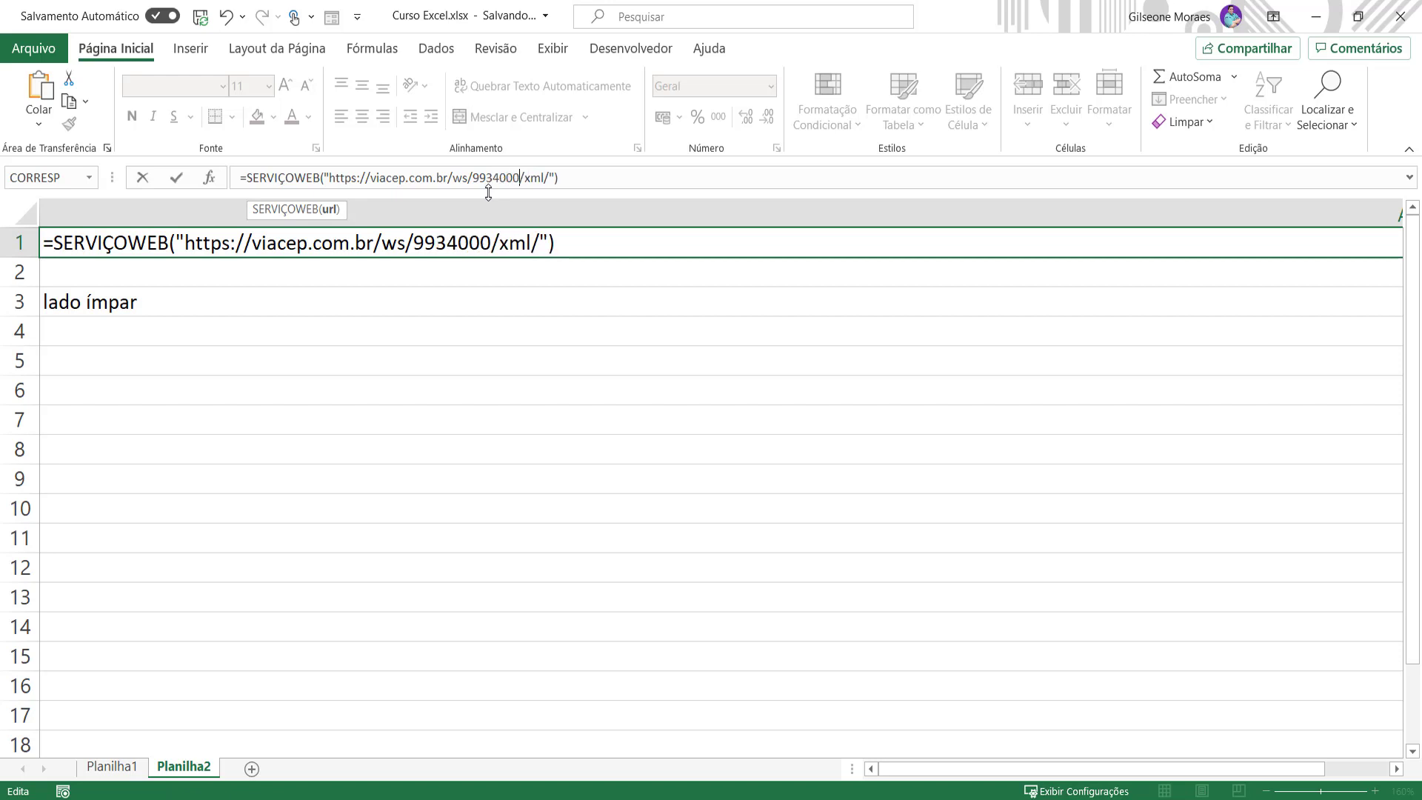
type("0")
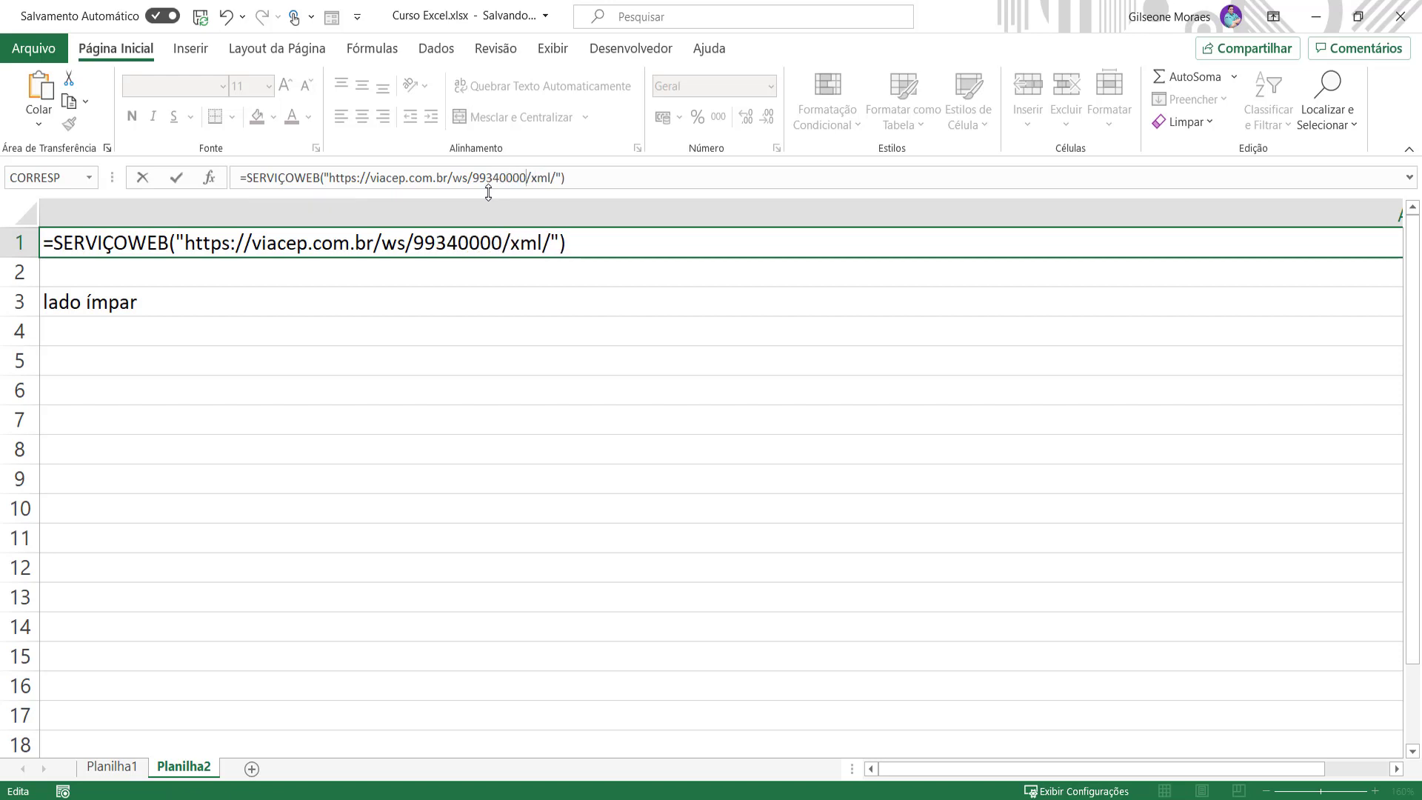
key("Return")
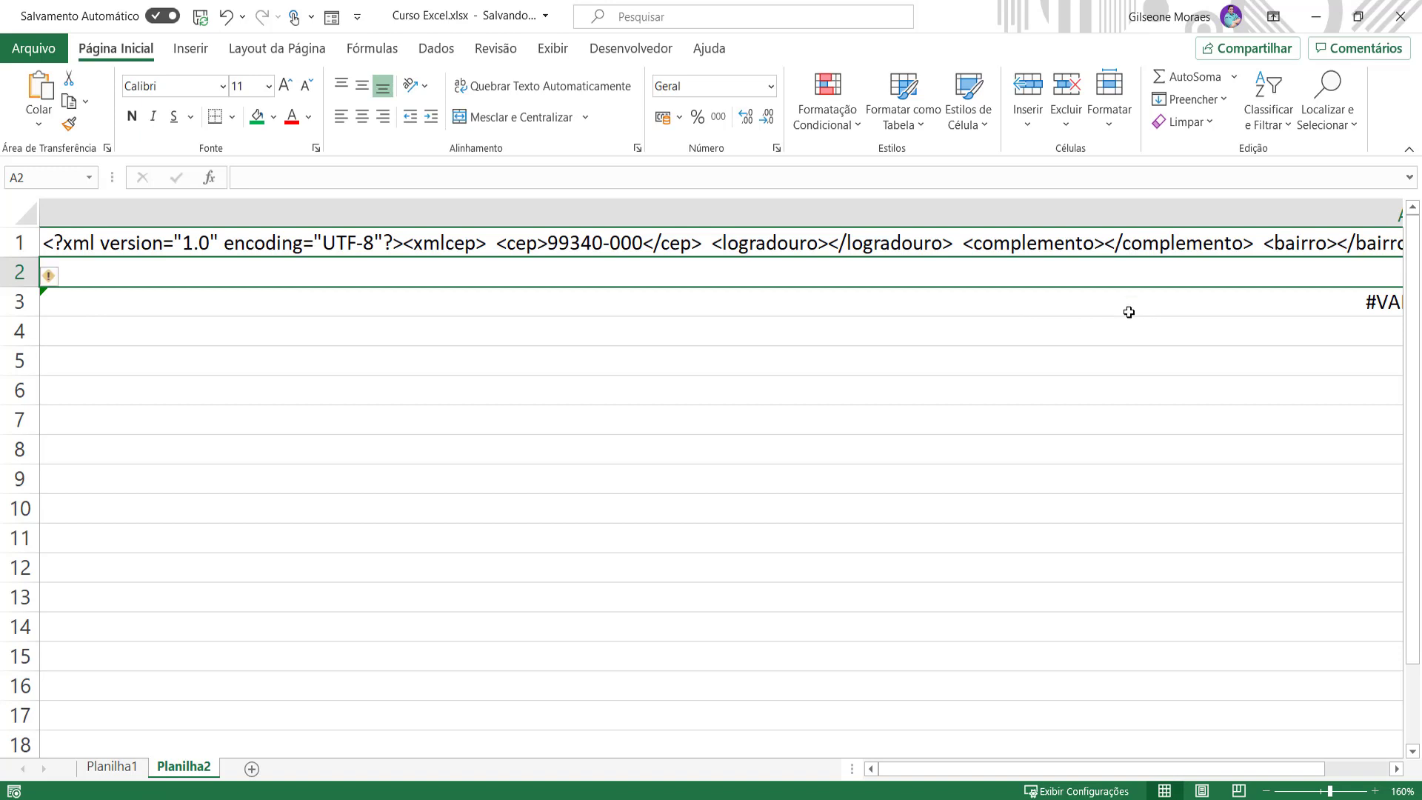
left_click(1129, 312)
scroll(1110, 340, "down", 2)
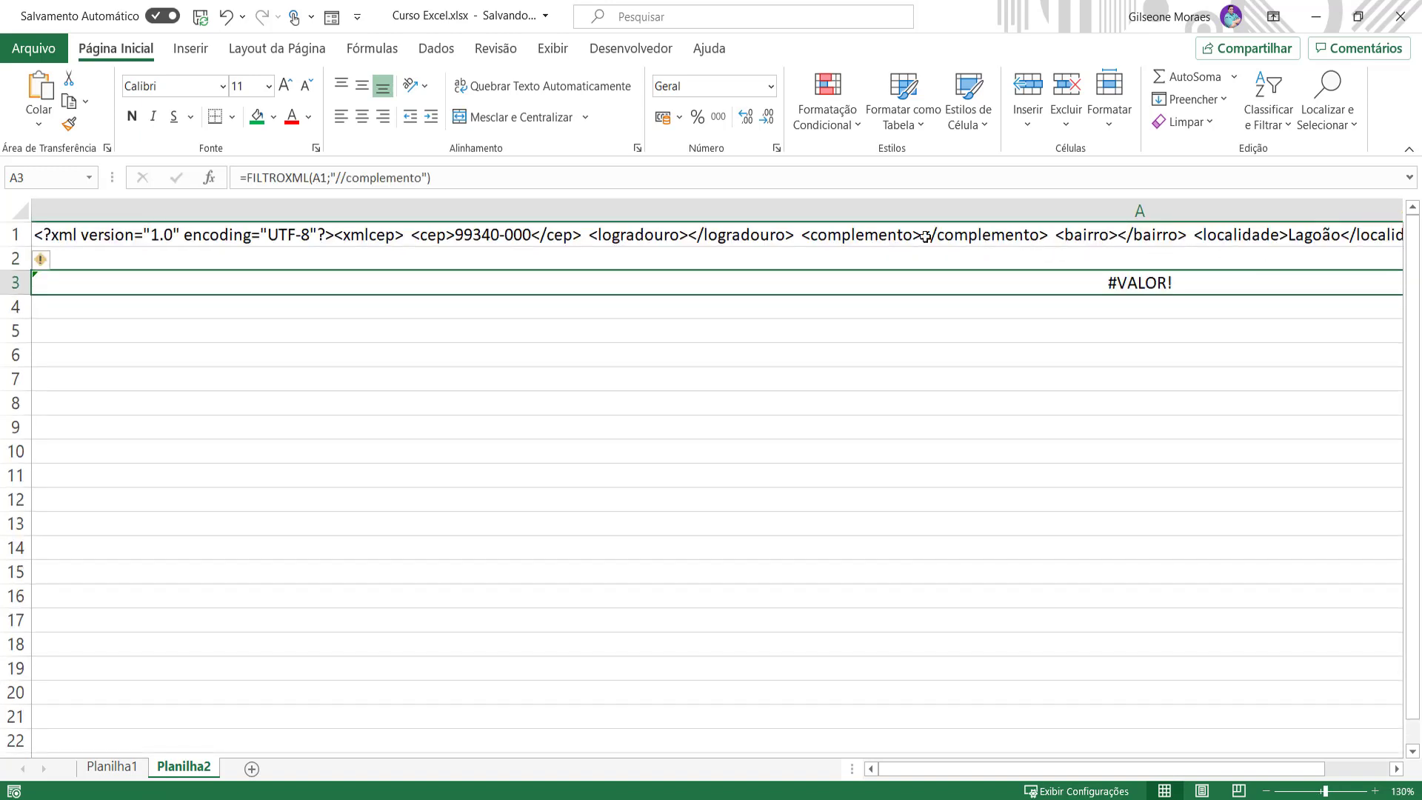
- Delete the Planilha2 worksheet and confirm its permanent removal
right_click(197, 771)
left_click(260, 523)
left_click(679, 464)
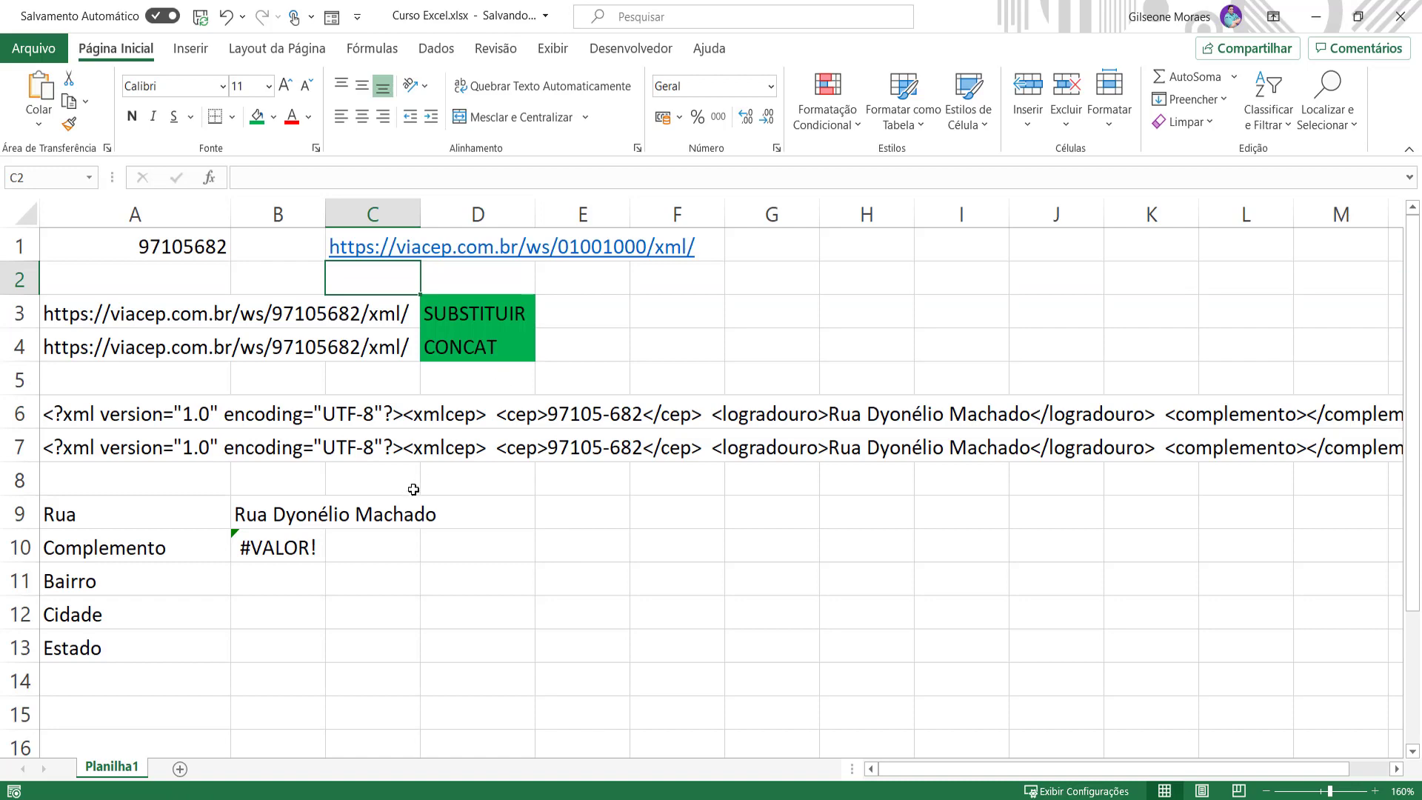
- Enter the function names SEERRO in E10 and IFERROR in F10 as notes beside the Complemento row
left_click(314, 538)
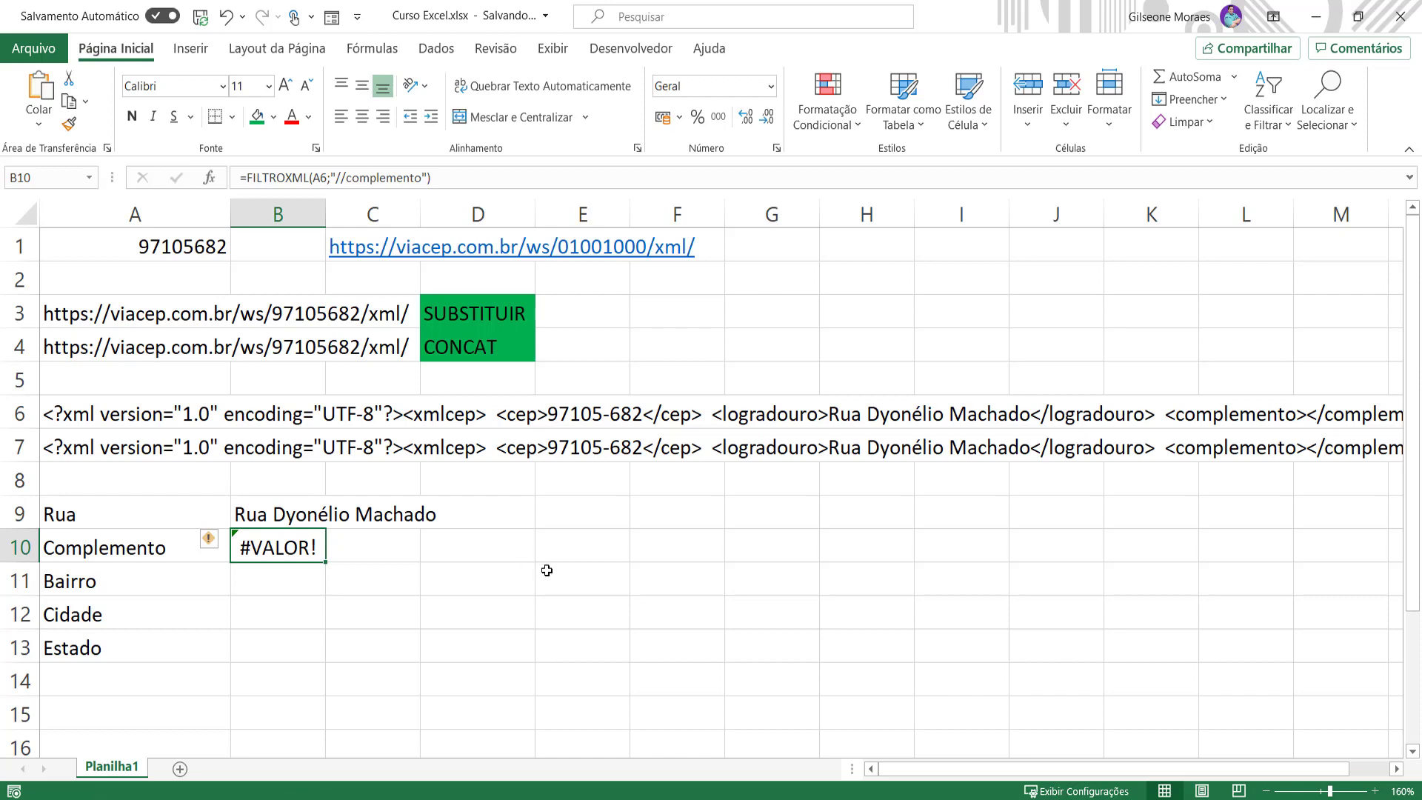
left_click(593, 543)
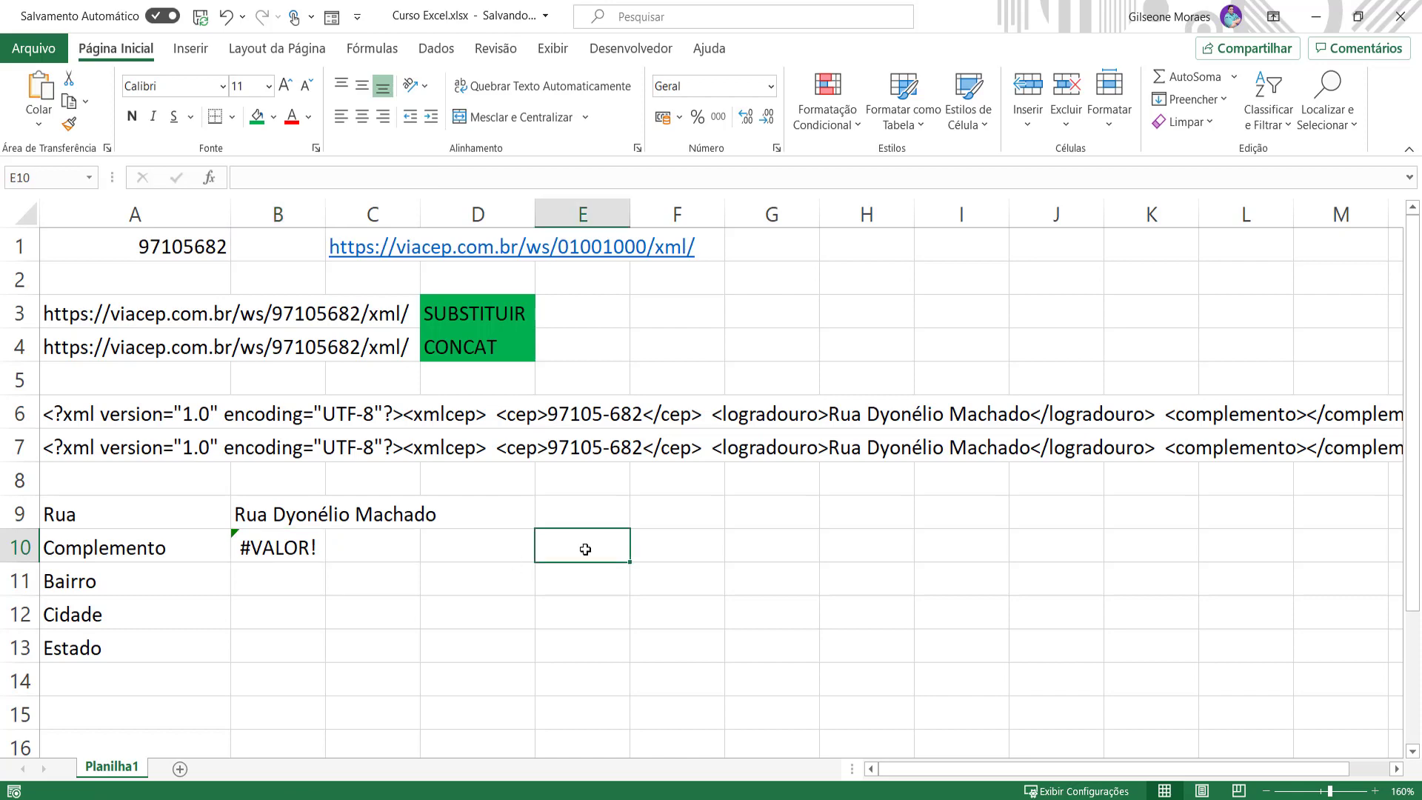
type("SEE")
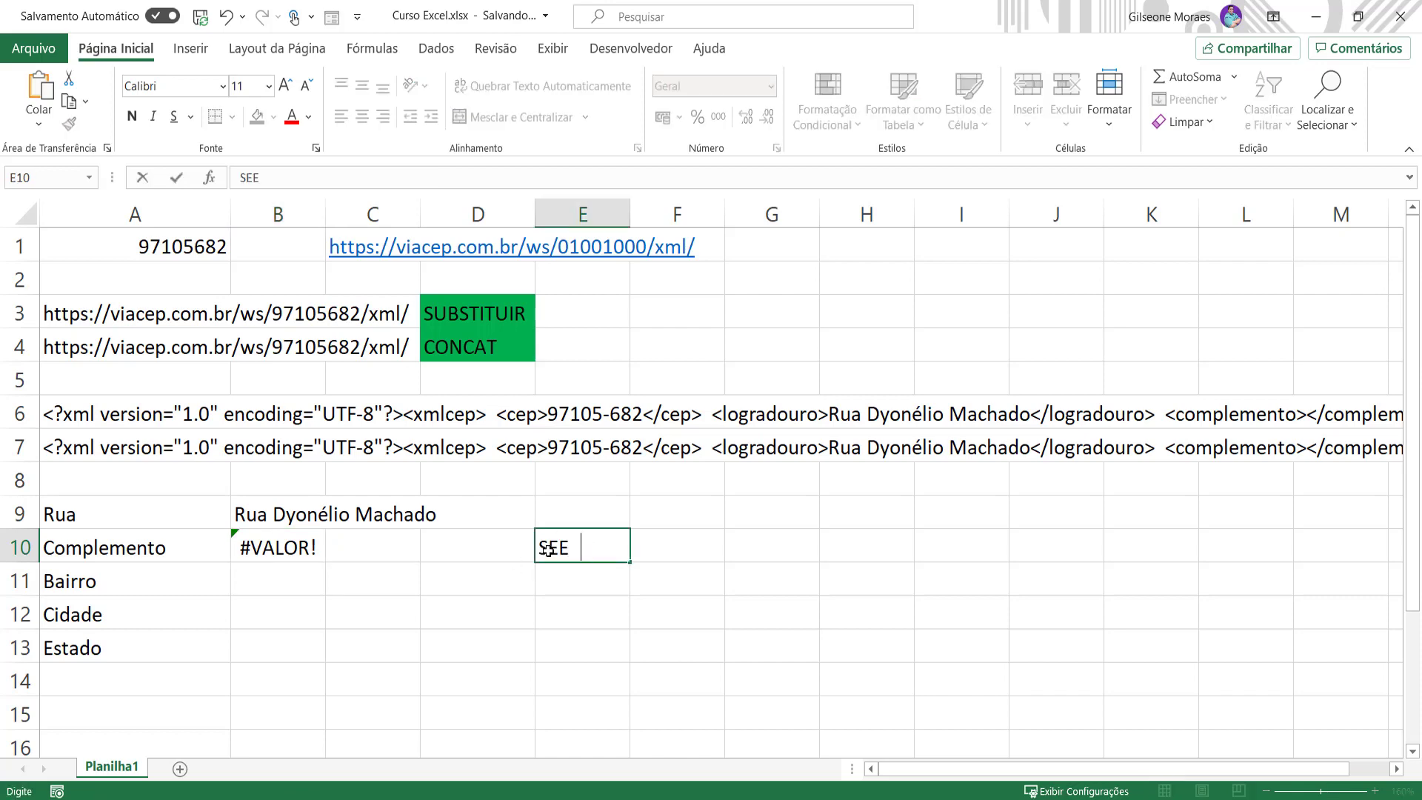
type("RRO")
left_click(644, 605)
left_click(553, 531)
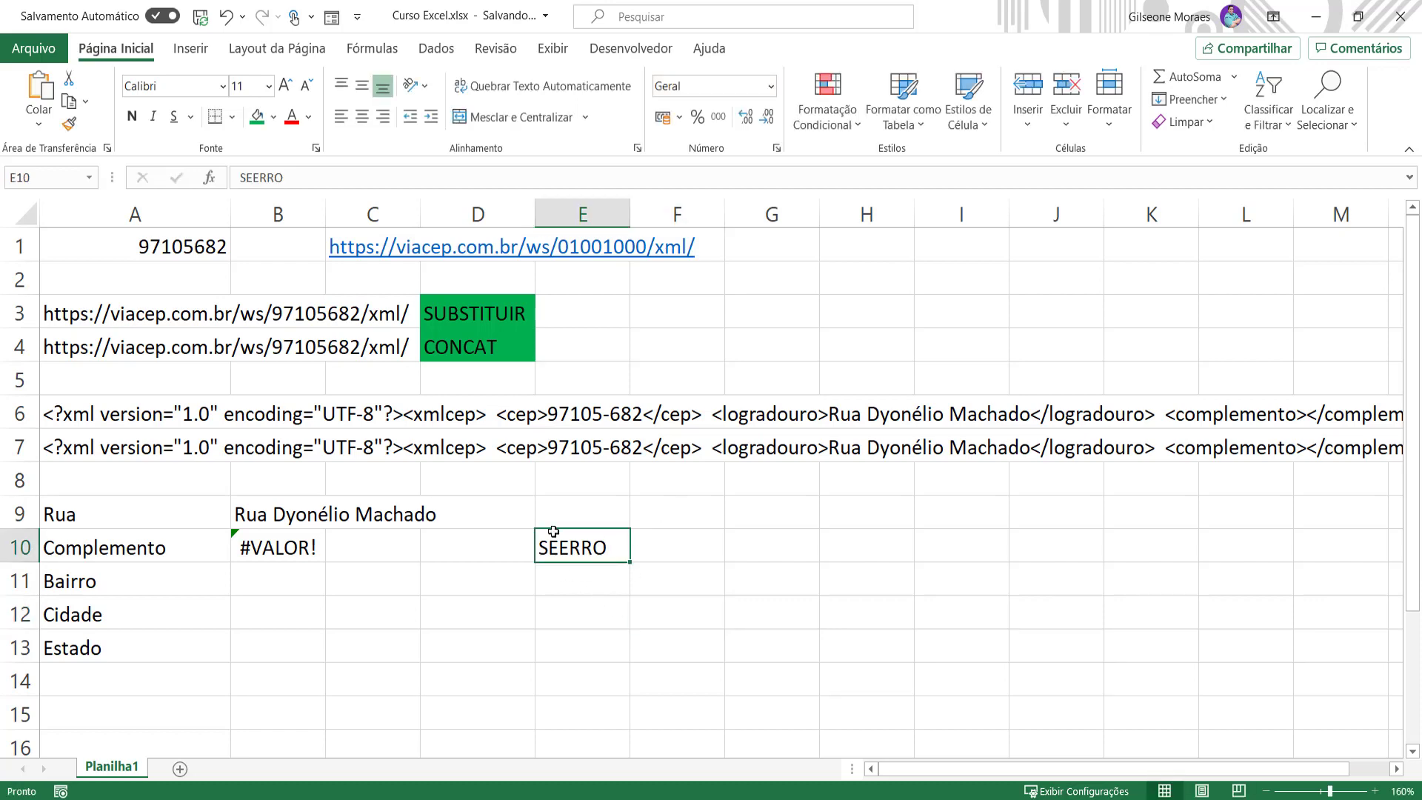
left_click(691, 550)
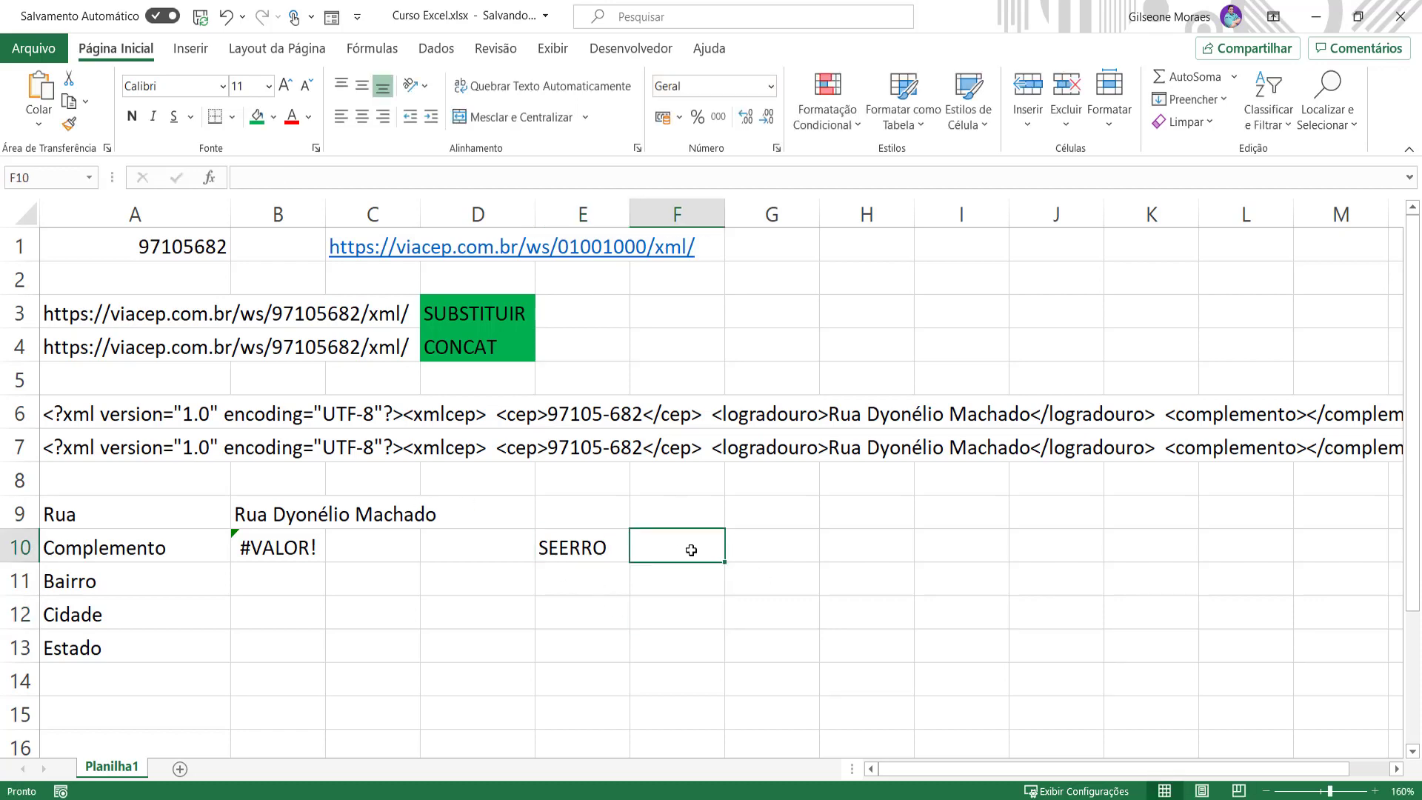
type("IFERROR")
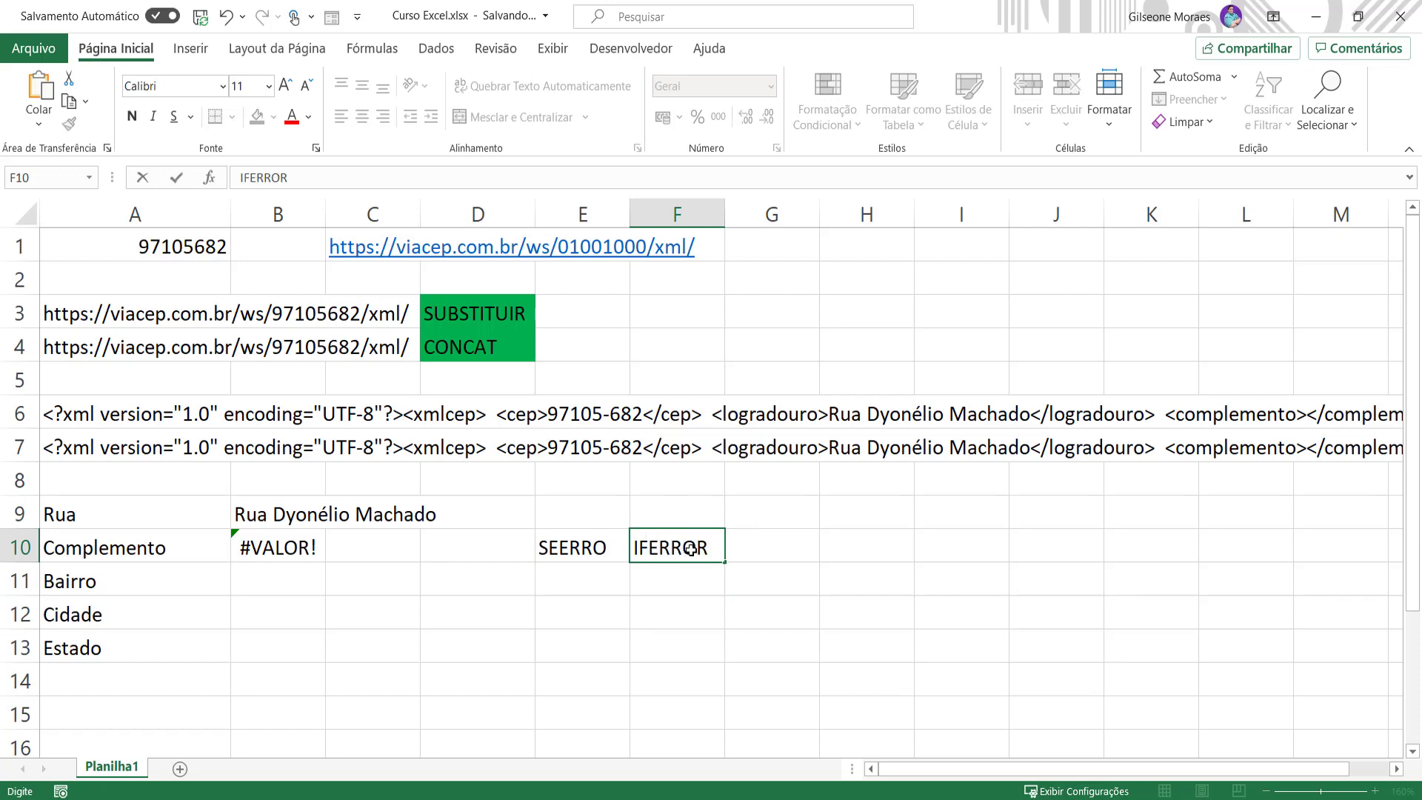
left_click(660, 600)
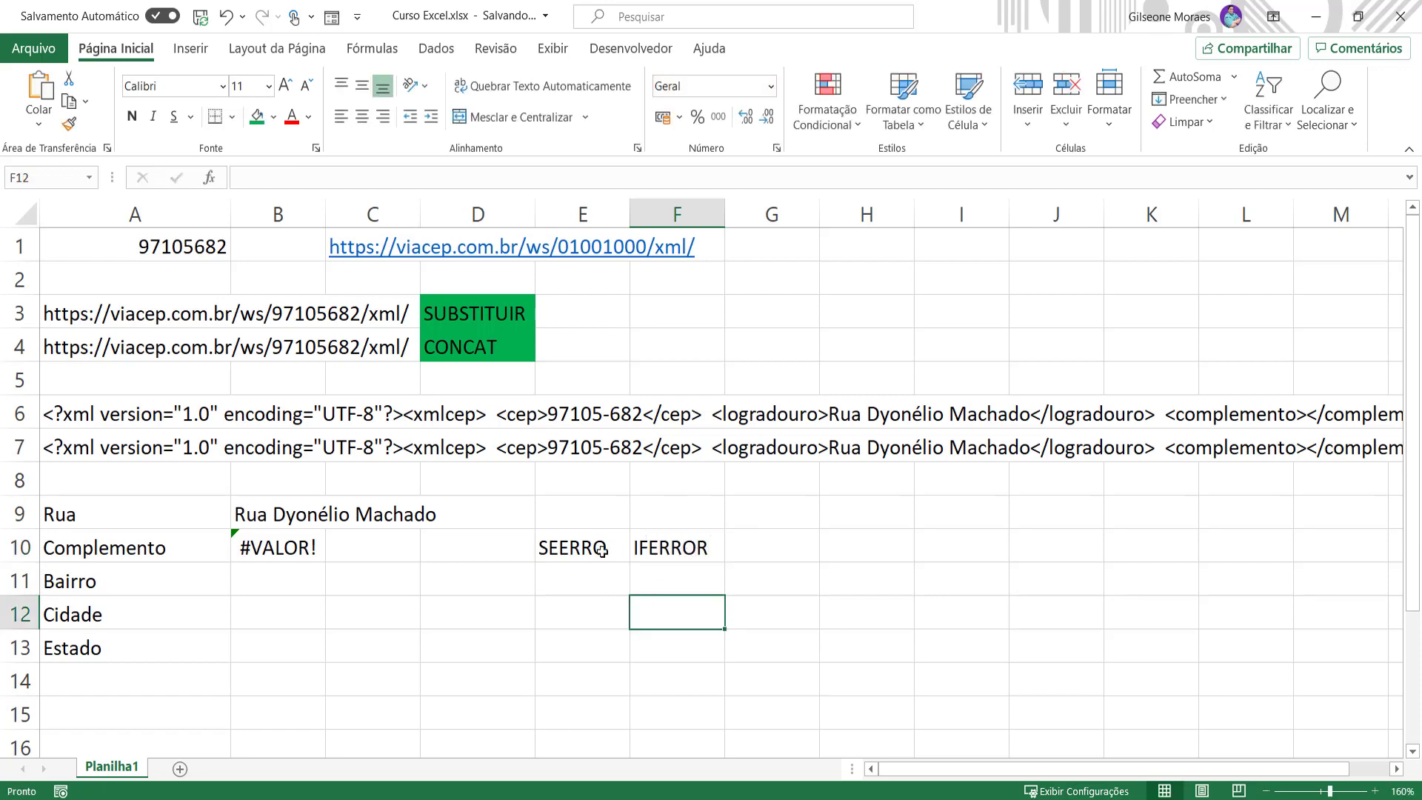
- Clear the function-name notes from cells E10:F10
left_click(574, 546)
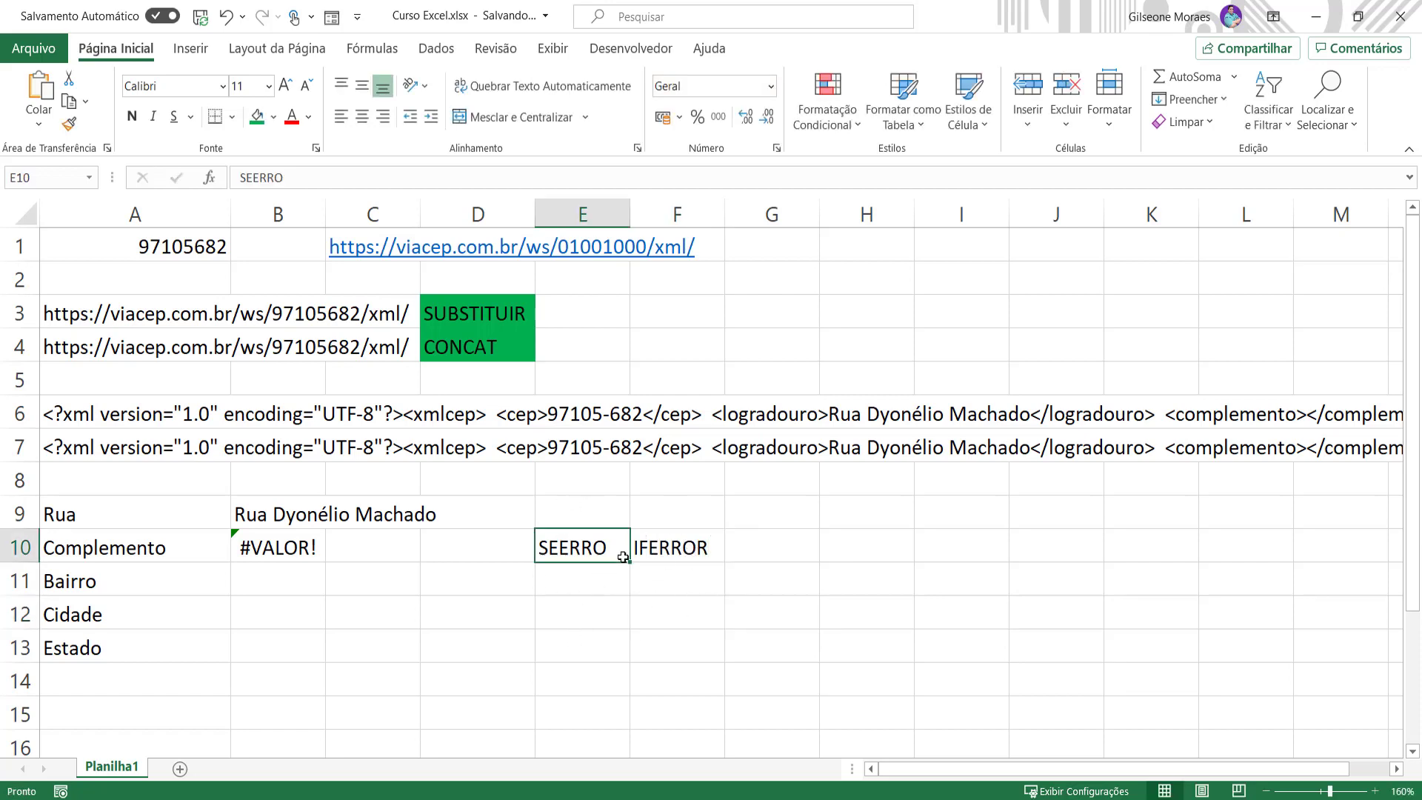
left_click_drag(599, 549, 685, 547)
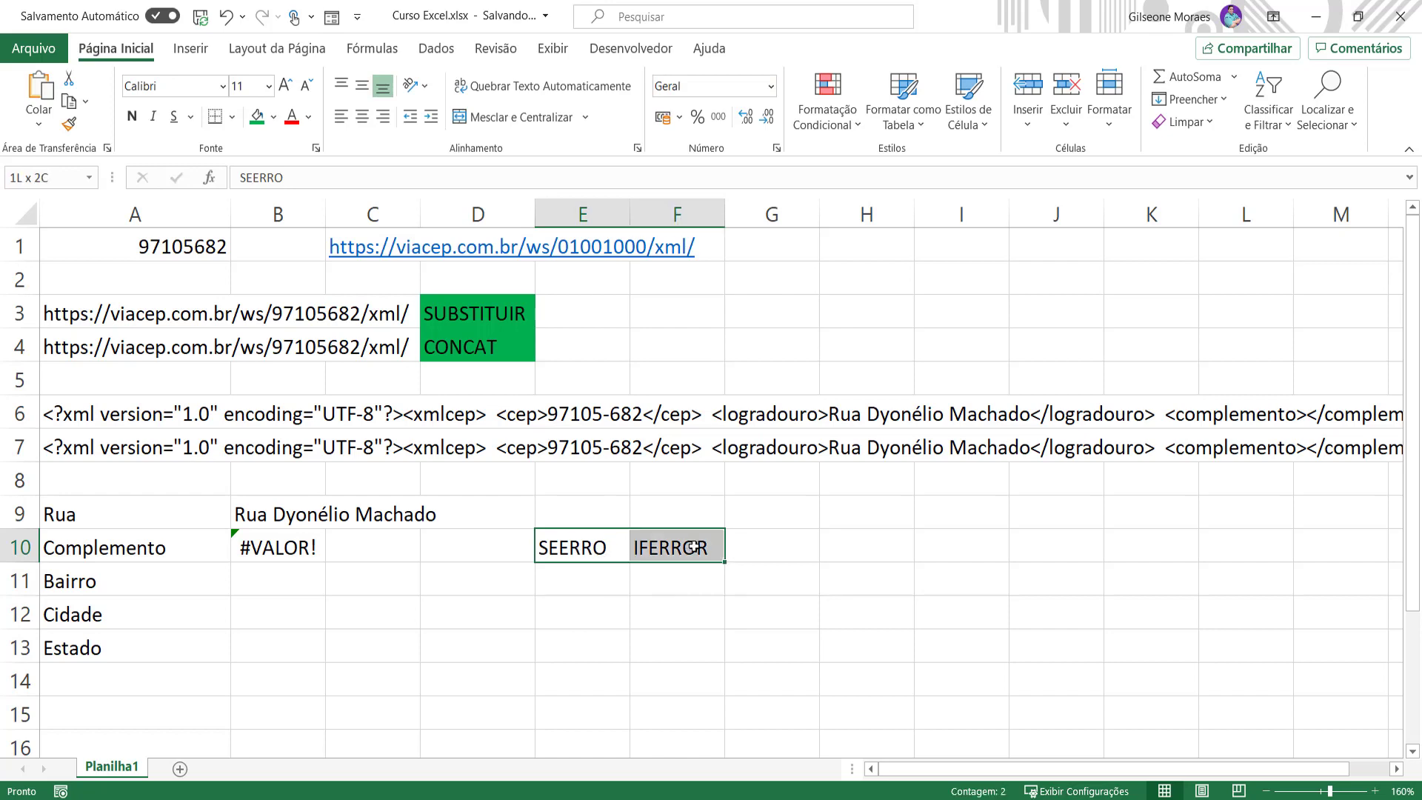
key("Delete")
left_click(396, 579)
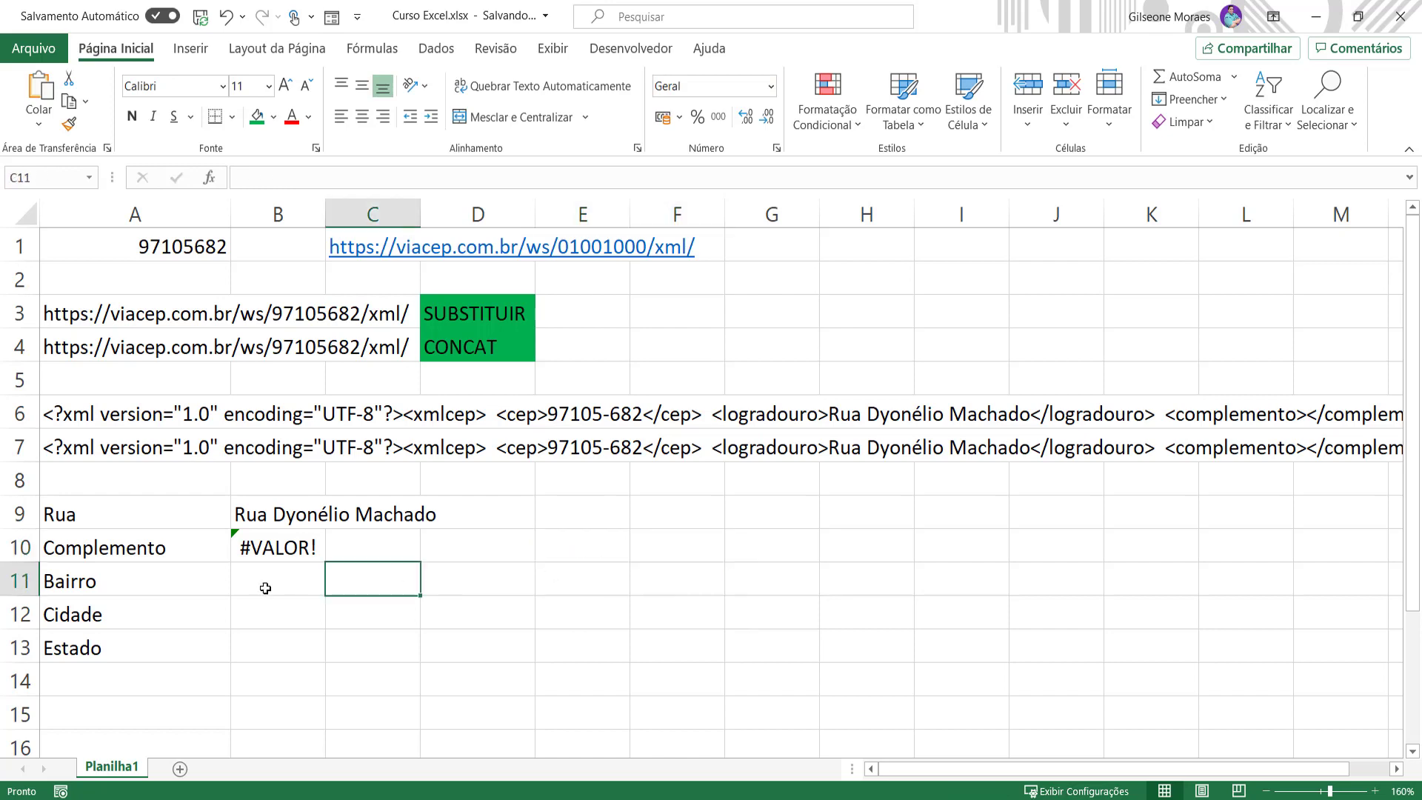
- Start a SEERRO formula in D10 with FILTROXML(A6;"//complemento") as the value to test
left_click(278, 552)
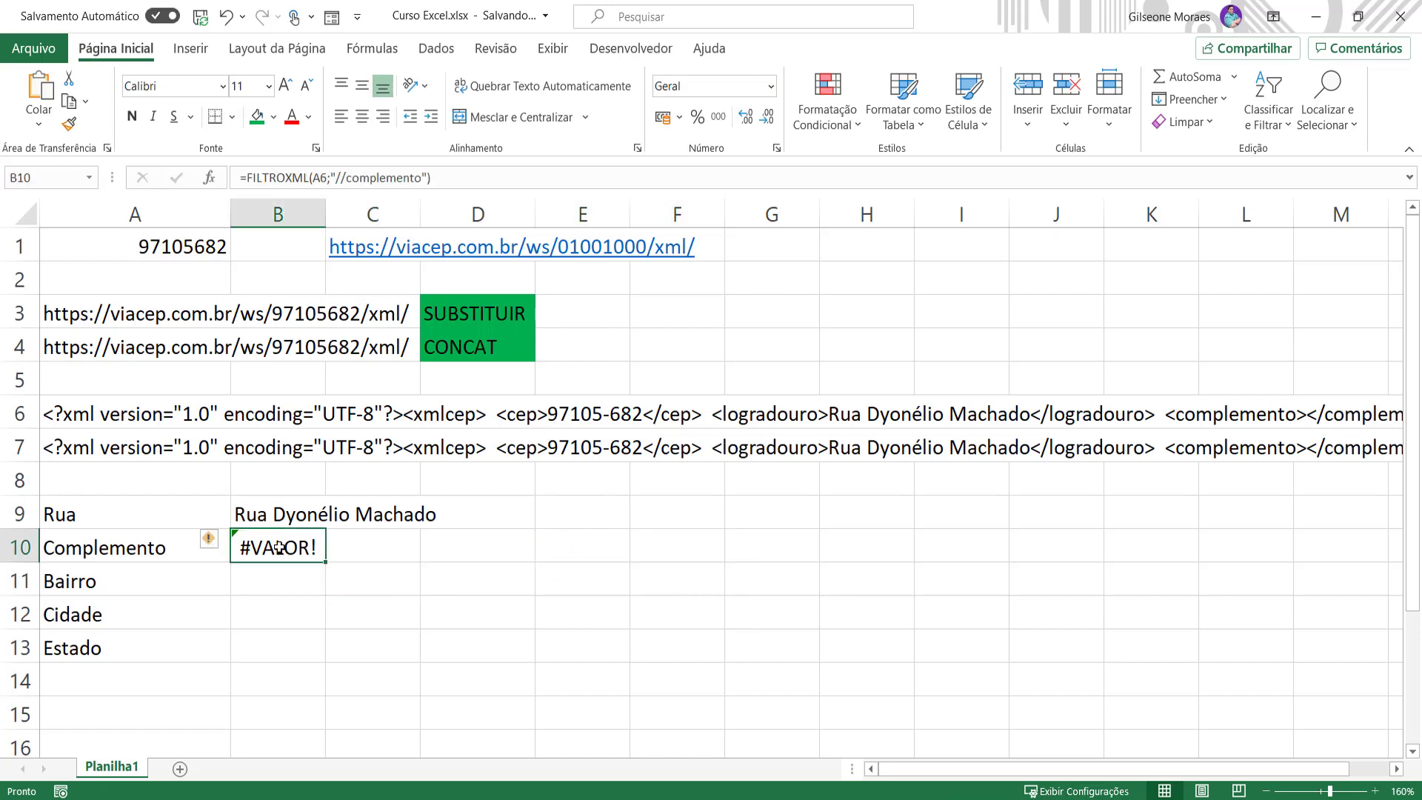
left_click(482, 546)
type("=SE")
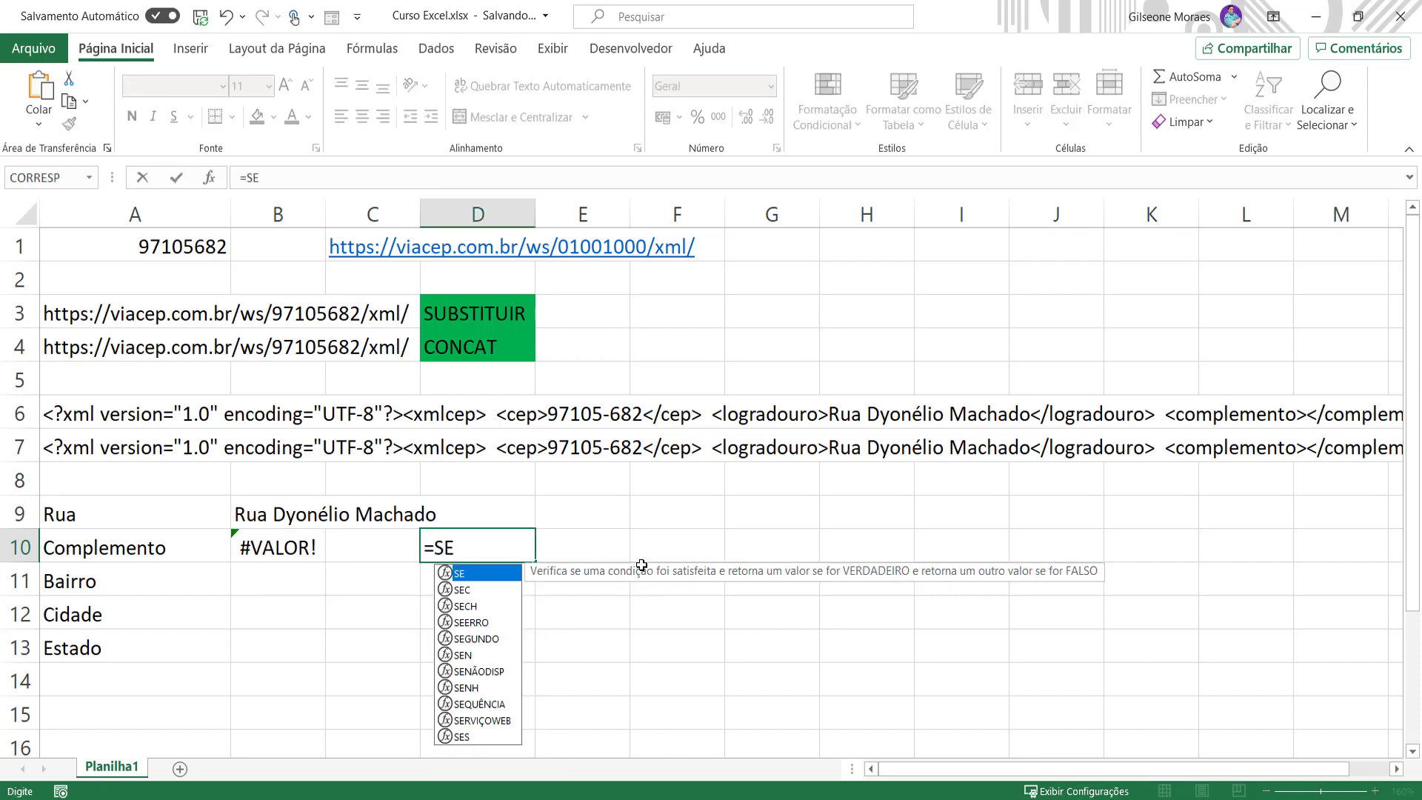
type("ERRO")
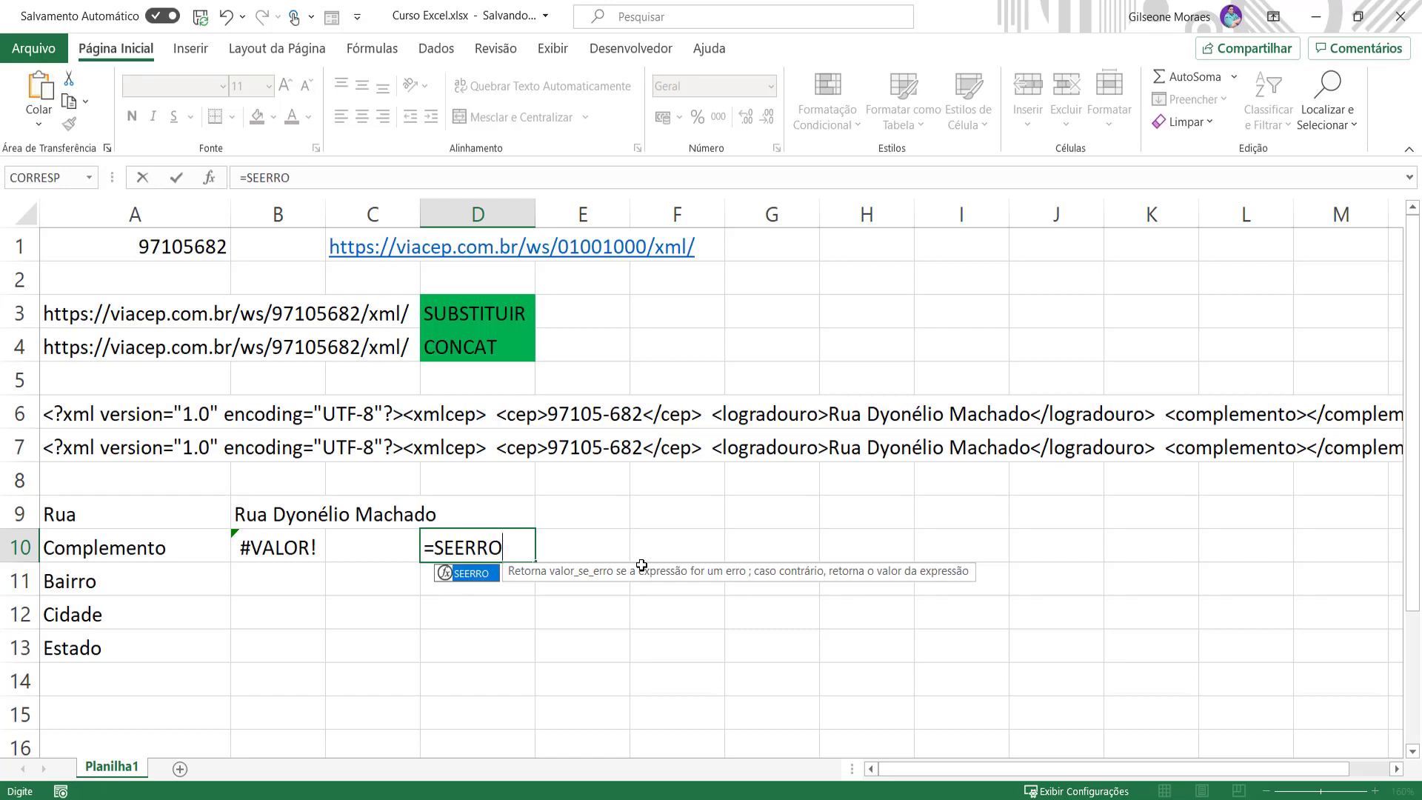
type("(")
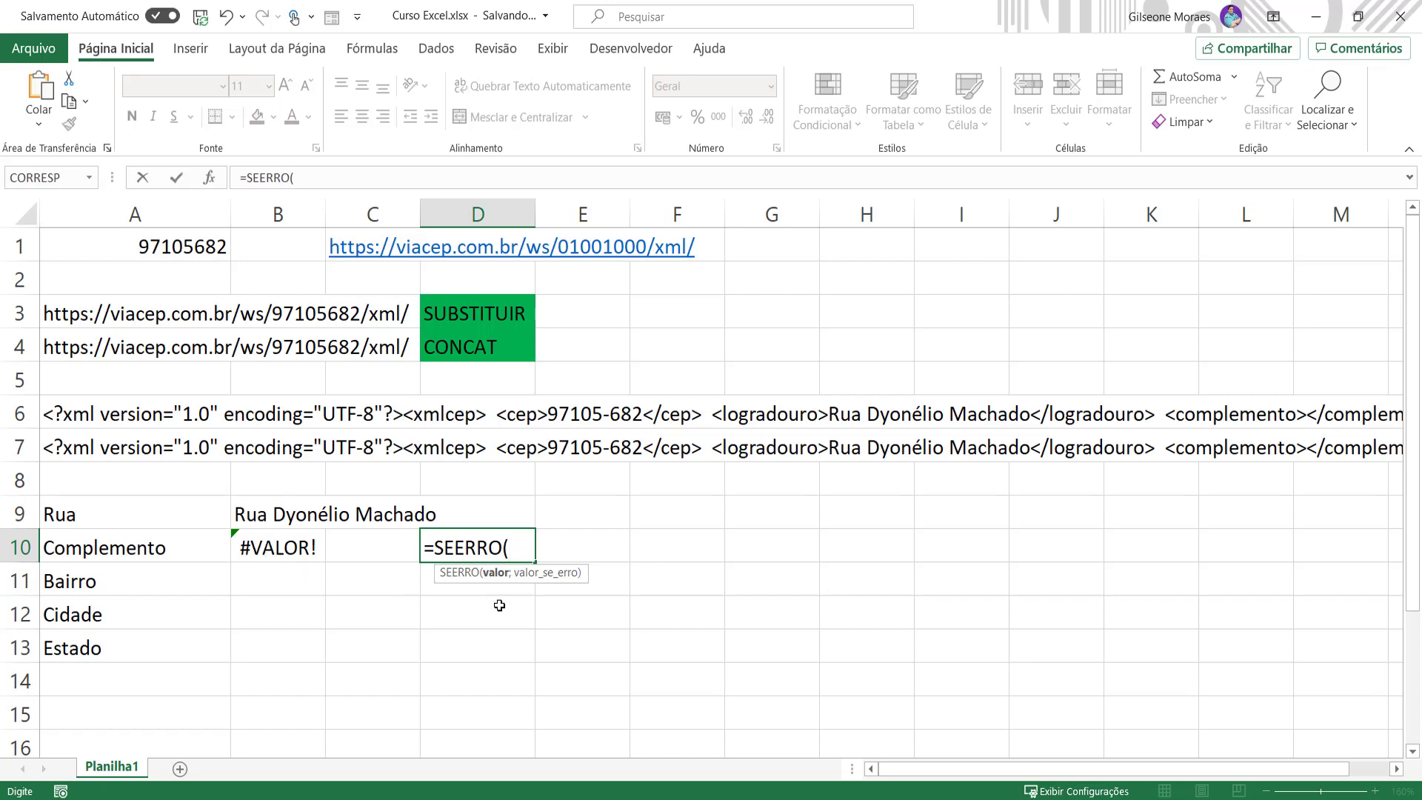
type("FILTRO")
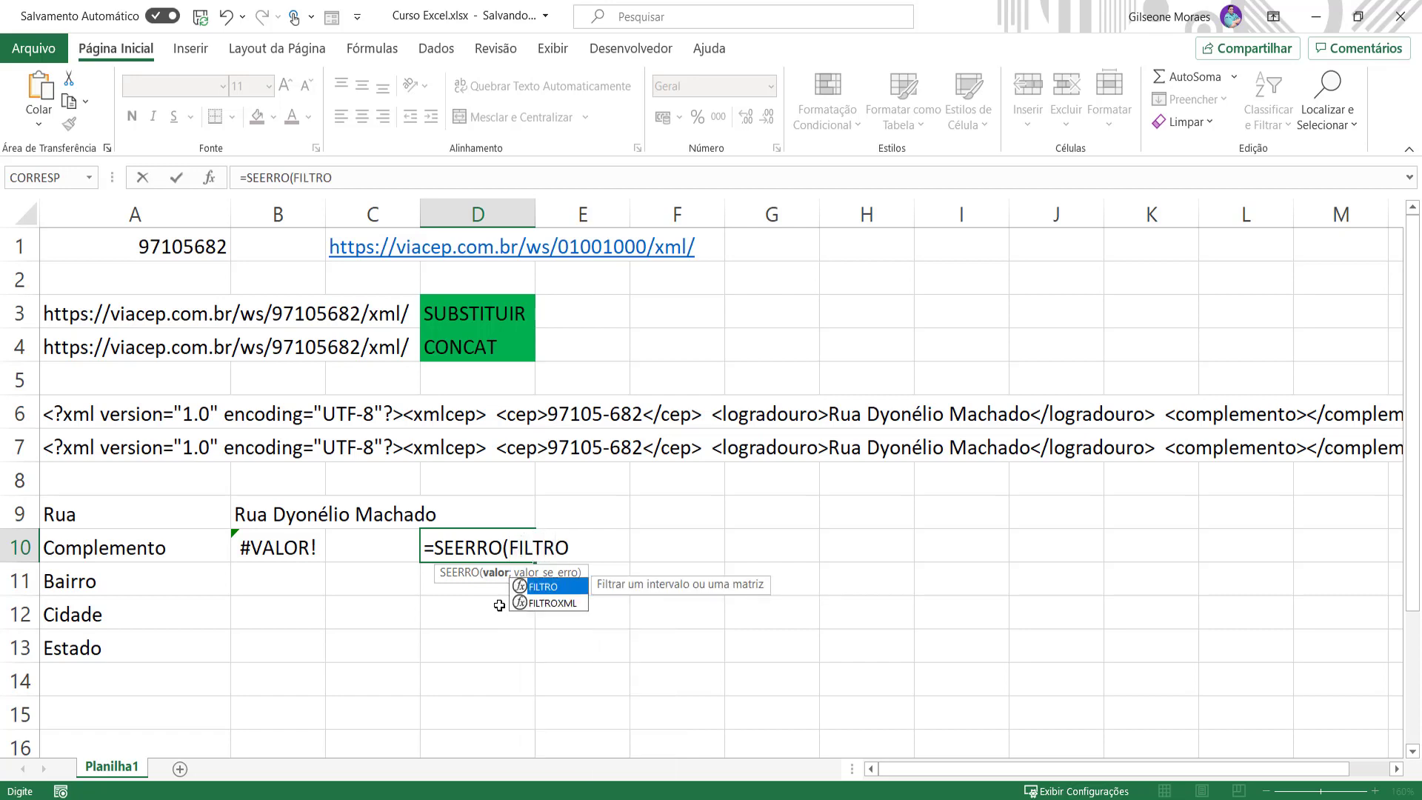
key("Down")
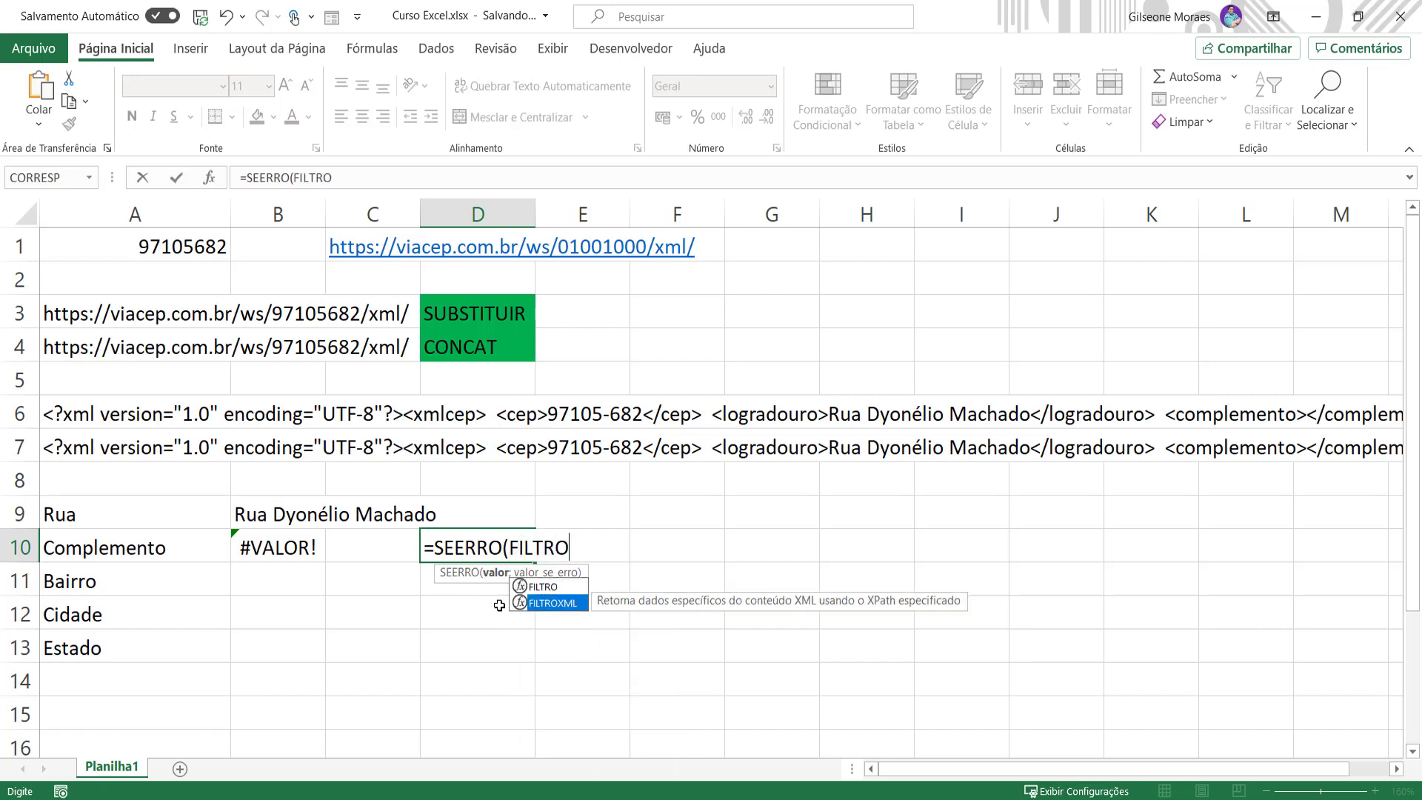
double_click(572, 606)
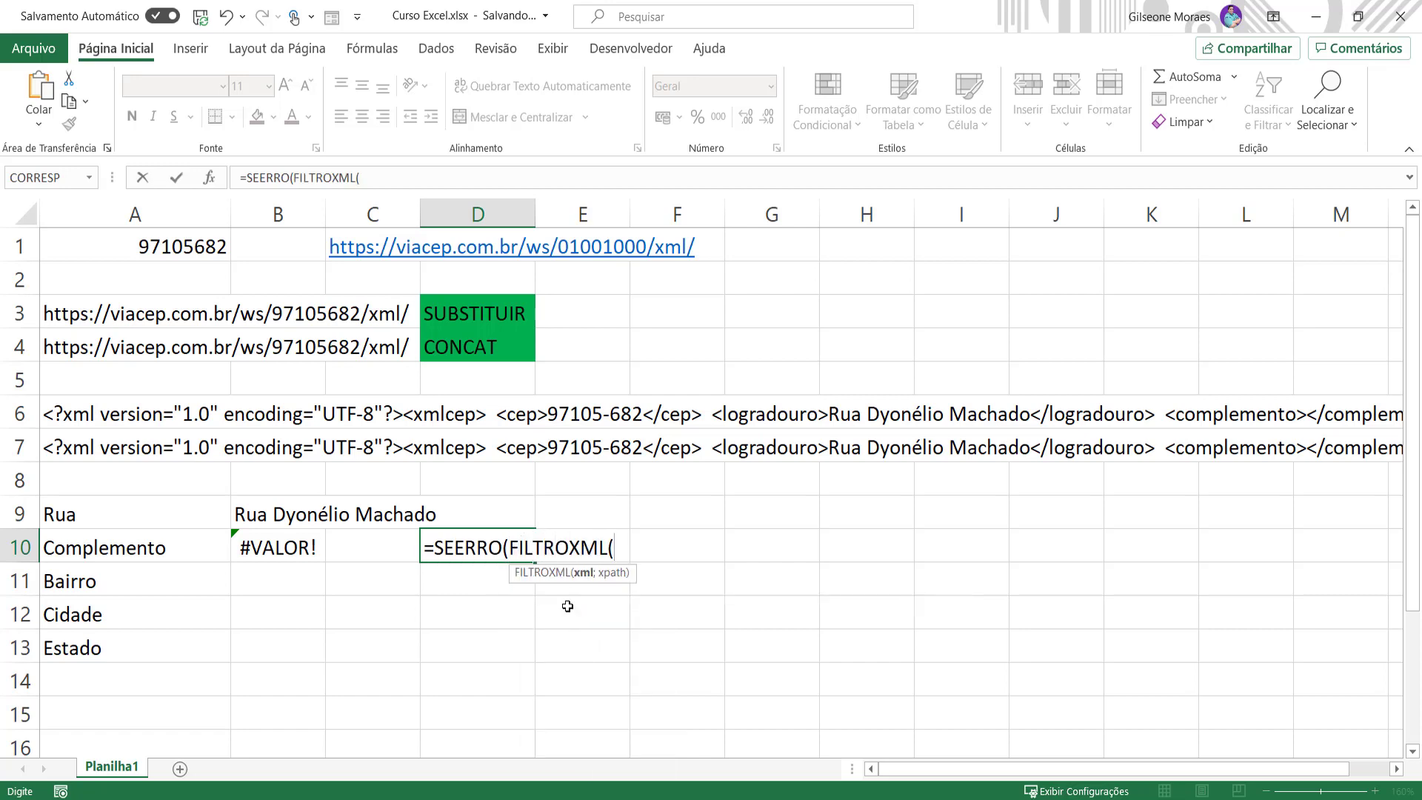
left_click(104, 412)
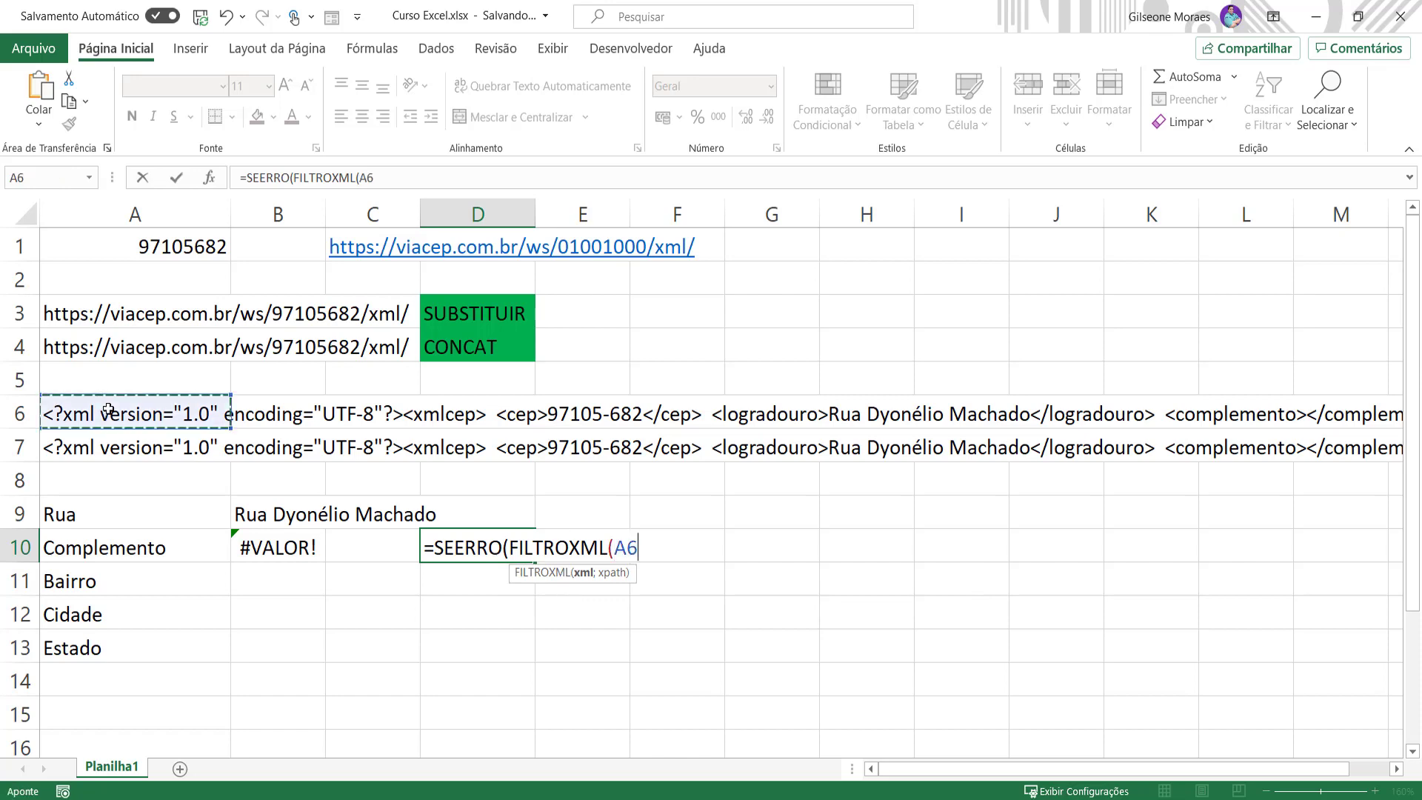
type(";")
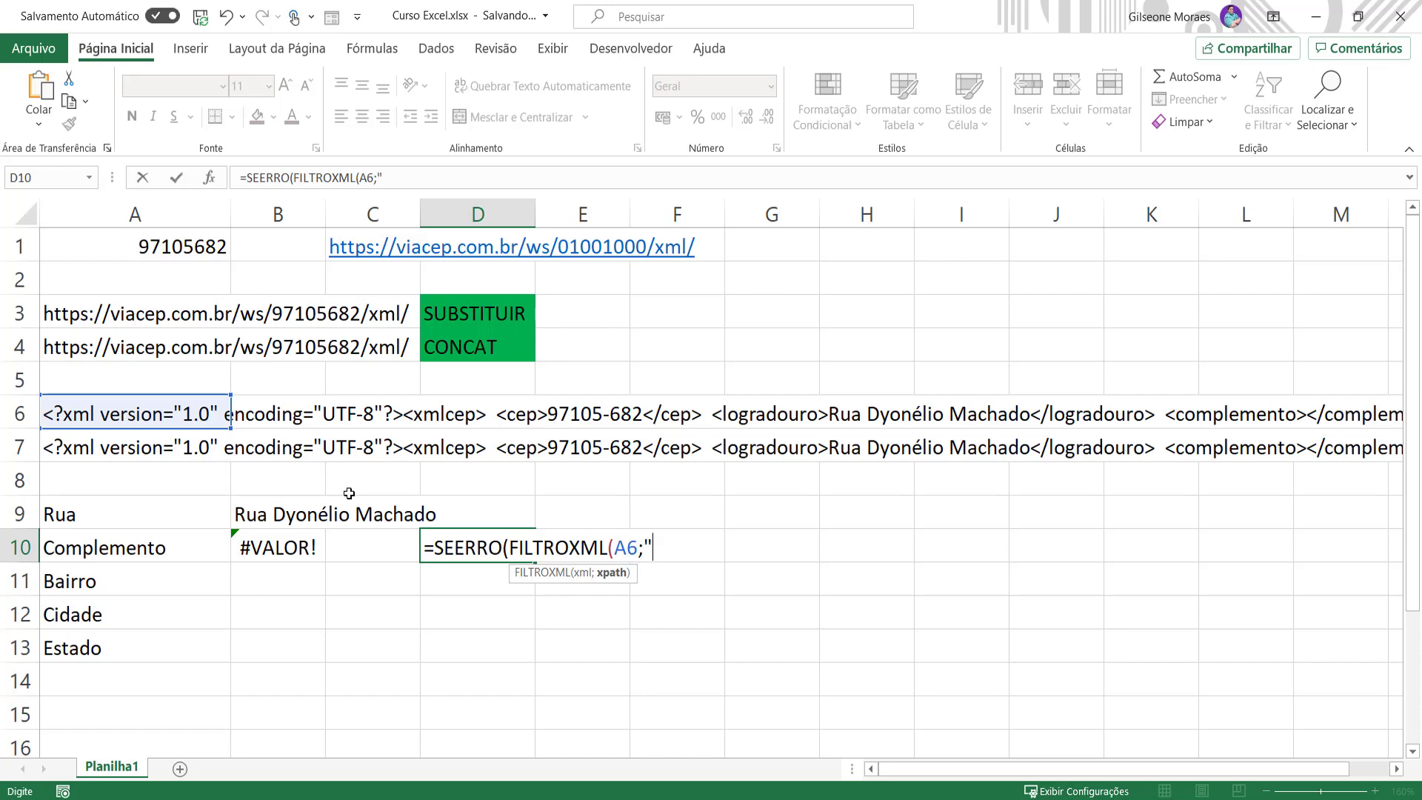
type("\"//complemento\"")
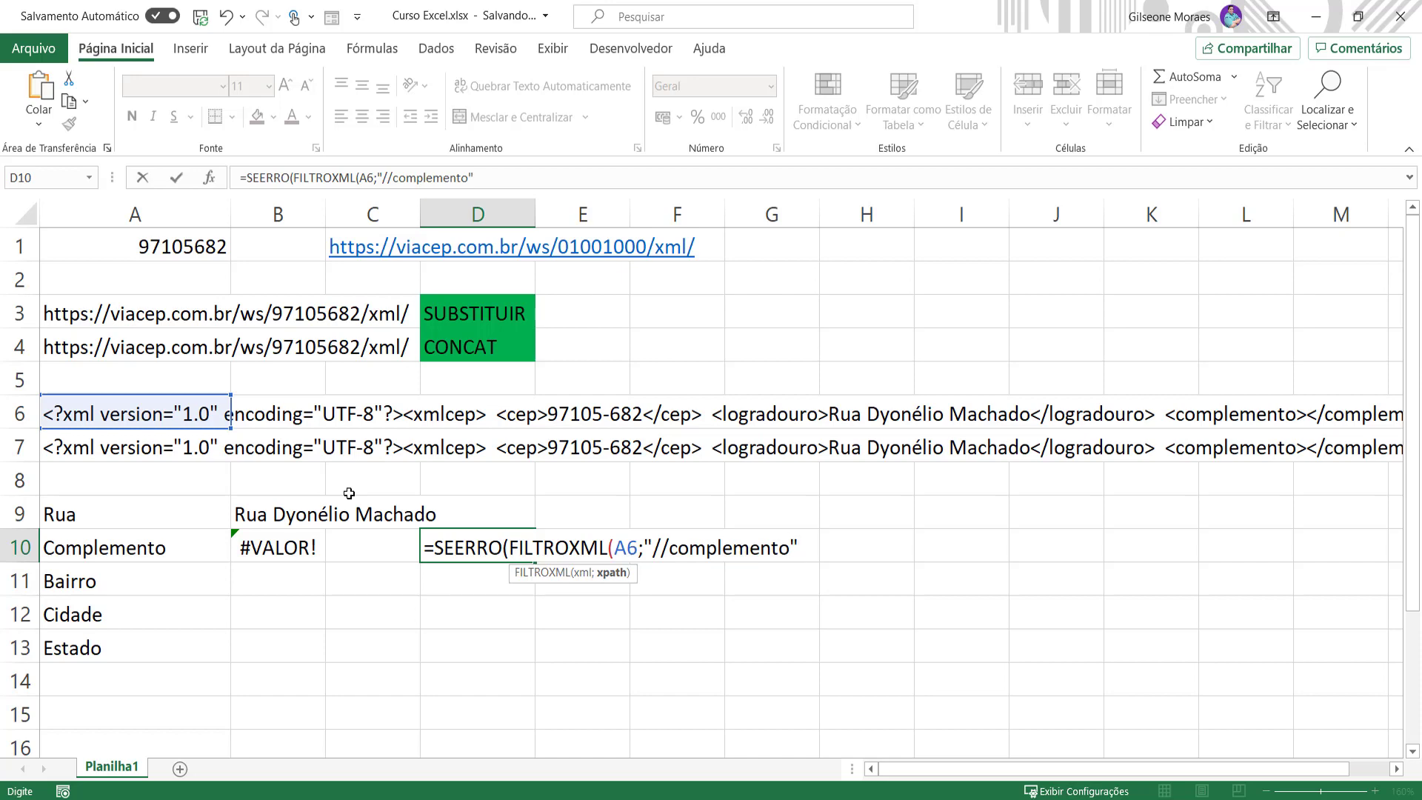
type(")")
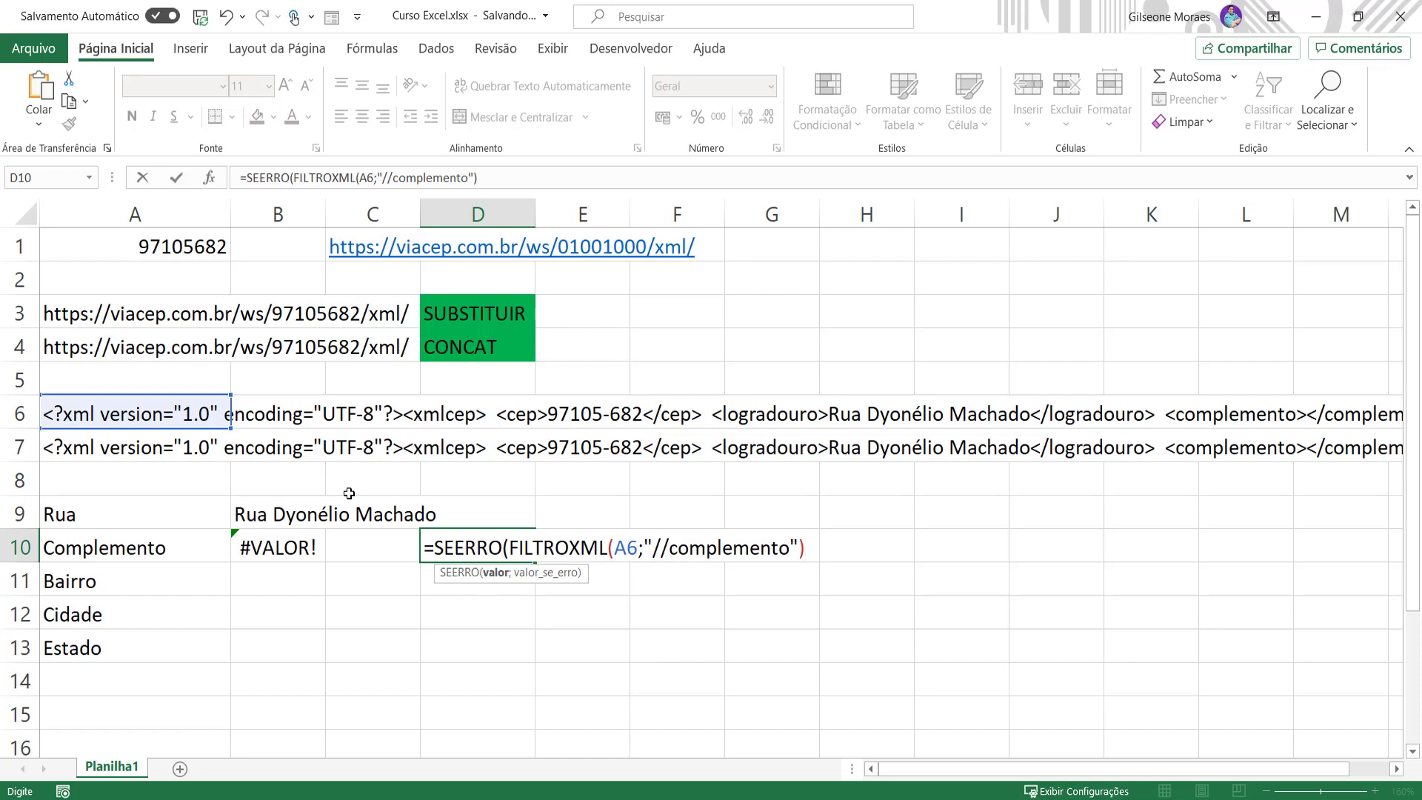
- Complete the SEERRO formula in D10 with "Aconteceu um Erro" as its error value
type(";")
left_click_drag(805, 548, 513, 549)
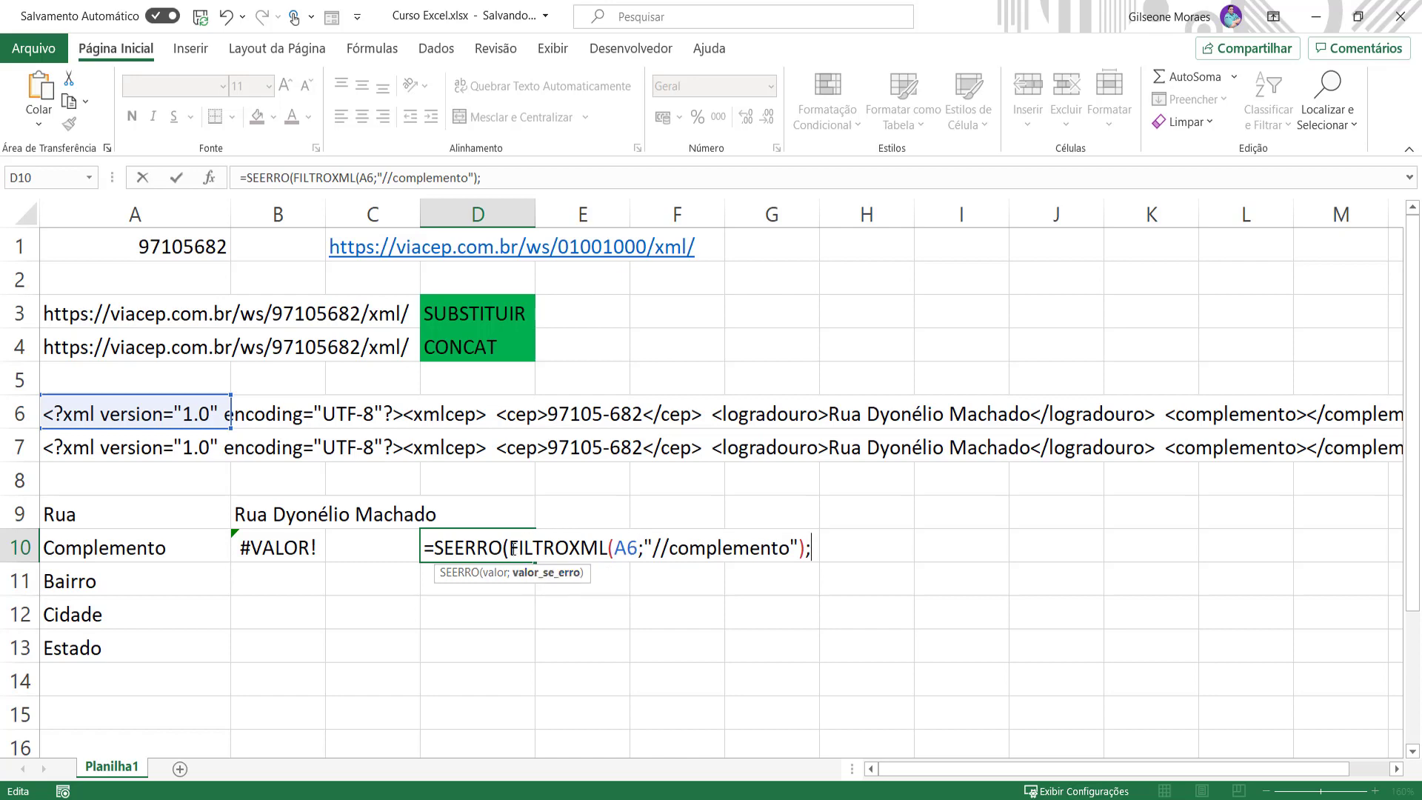
left_click_drag(511, 548, 808, 549)
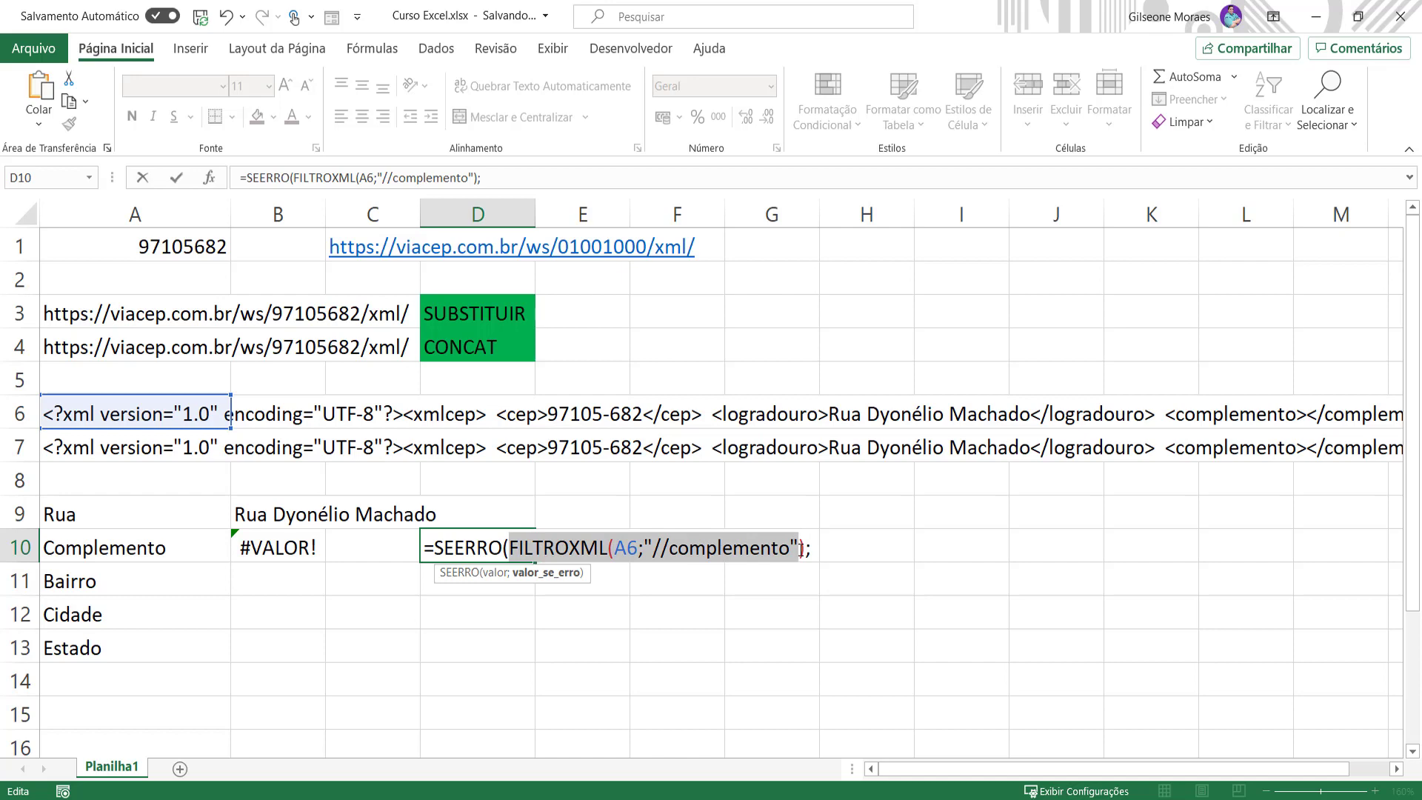
left_click_drag(800, 548, 803, 548)
left_click(816, 549)
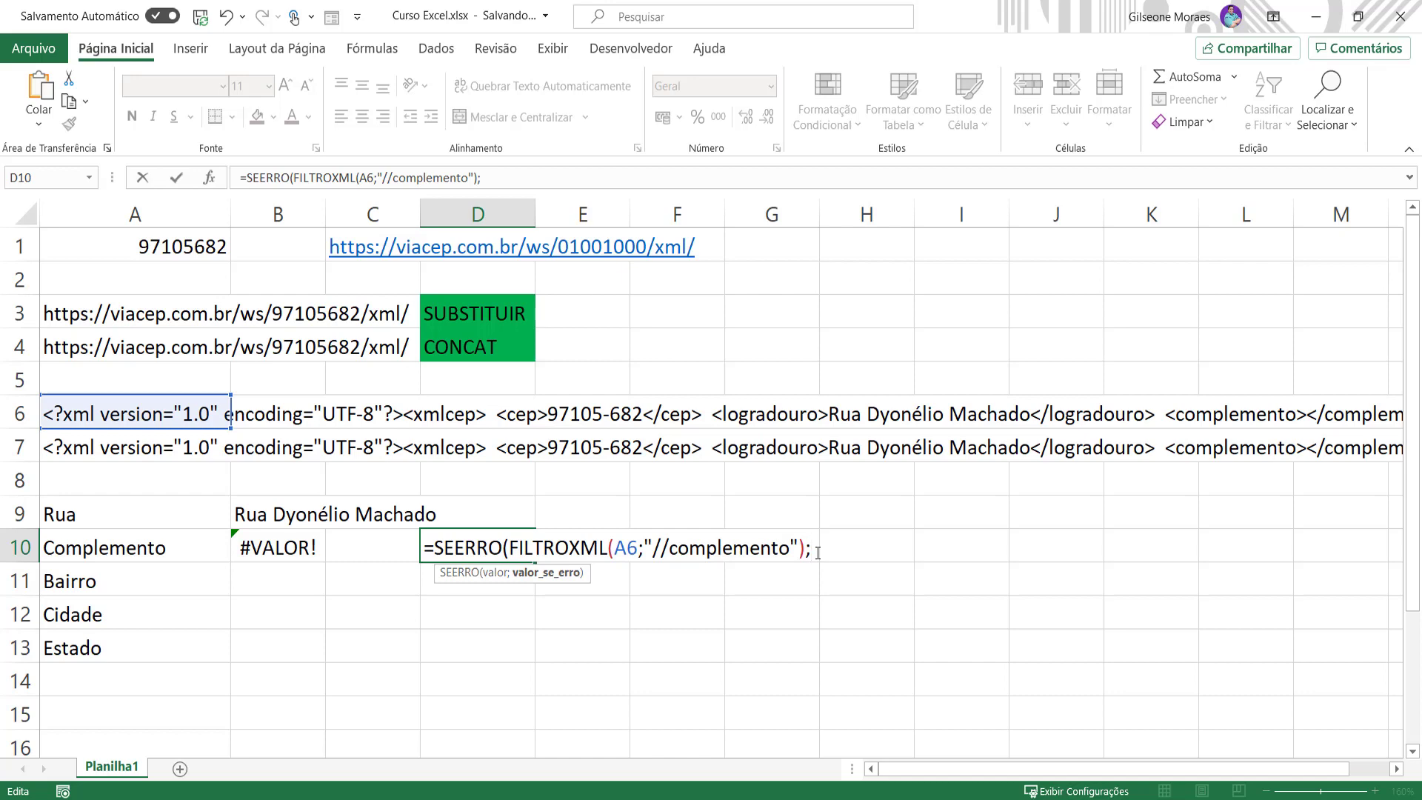
type("\"Aconteceu um Erro\")")
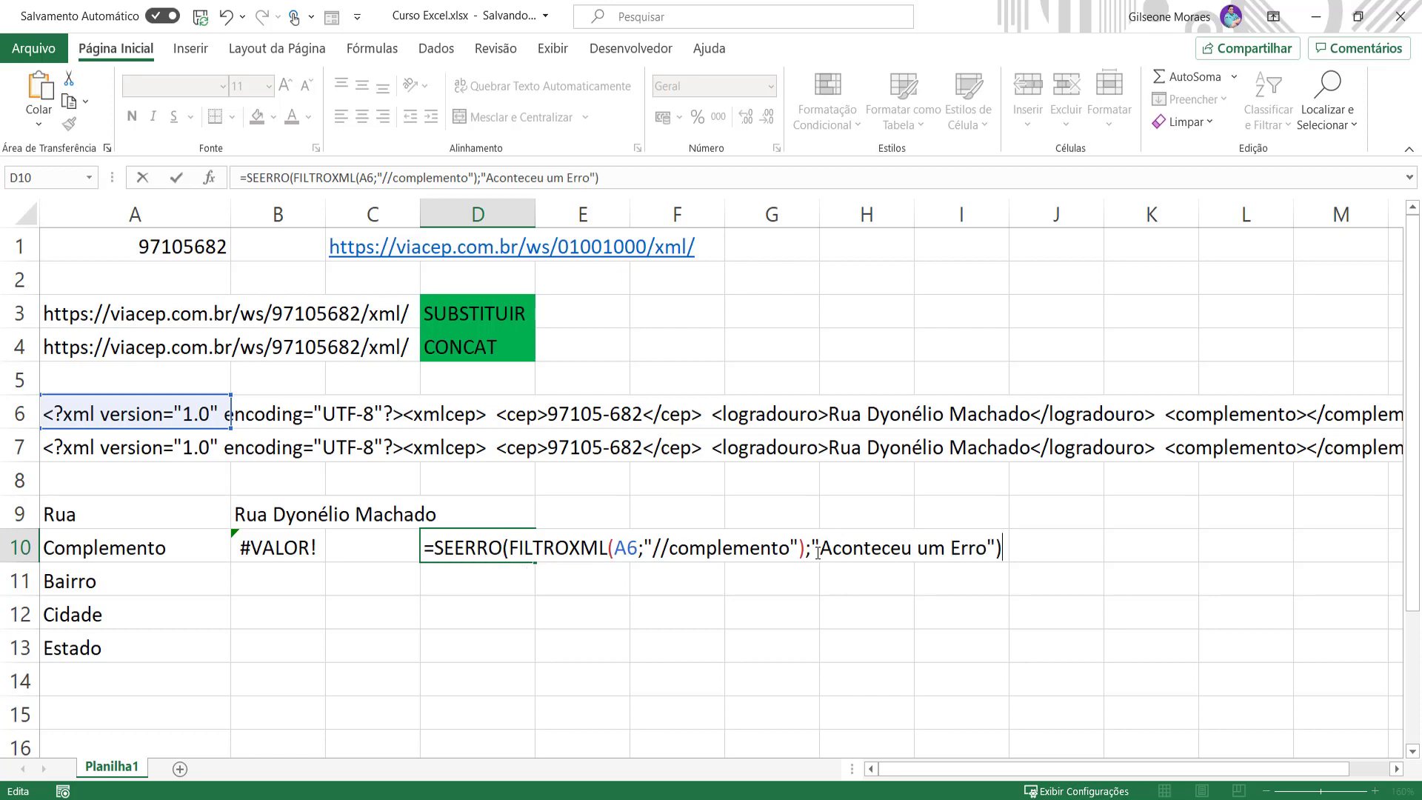
key("Return")
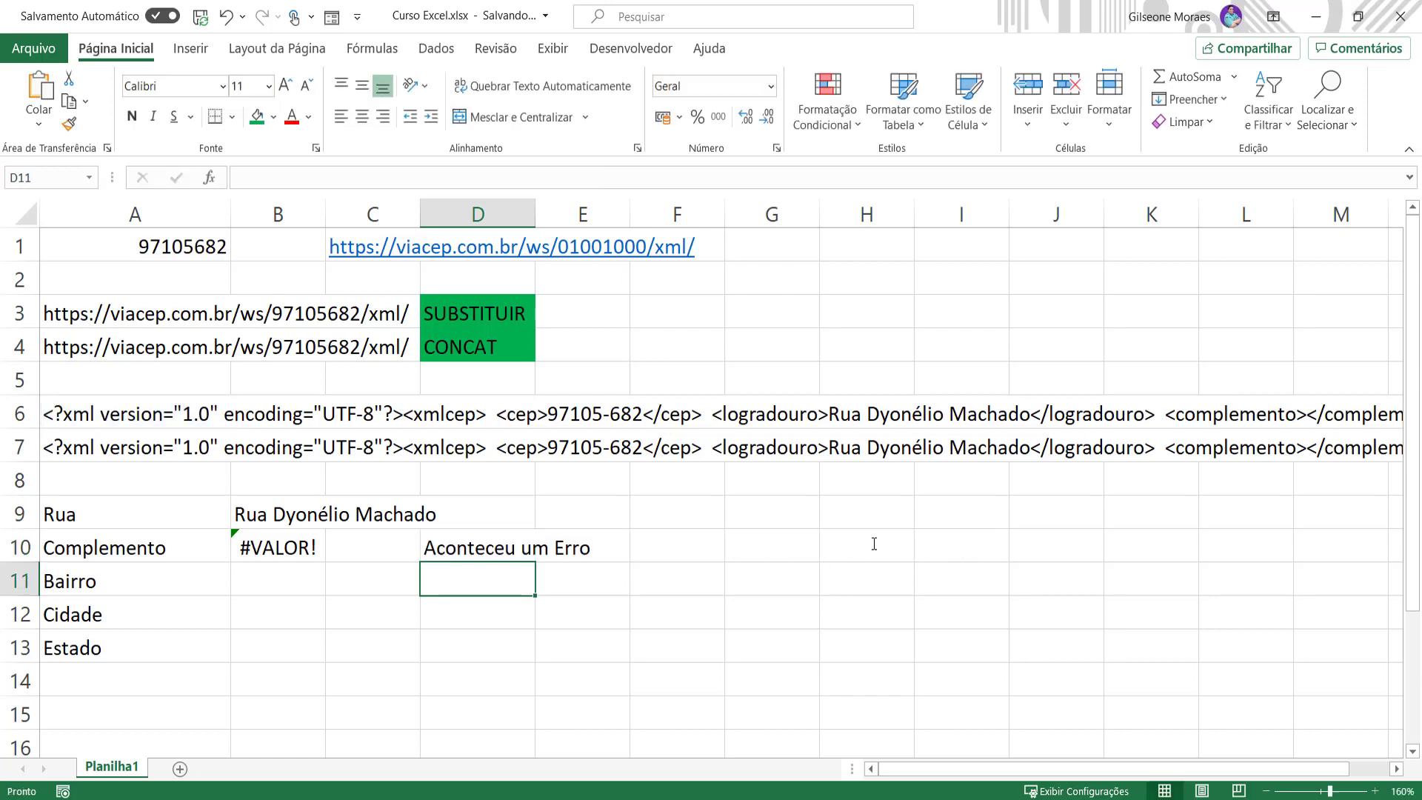
- Change the error value of the SEERRO formula in D10 to an empty string ("")
left_click(478, 546)
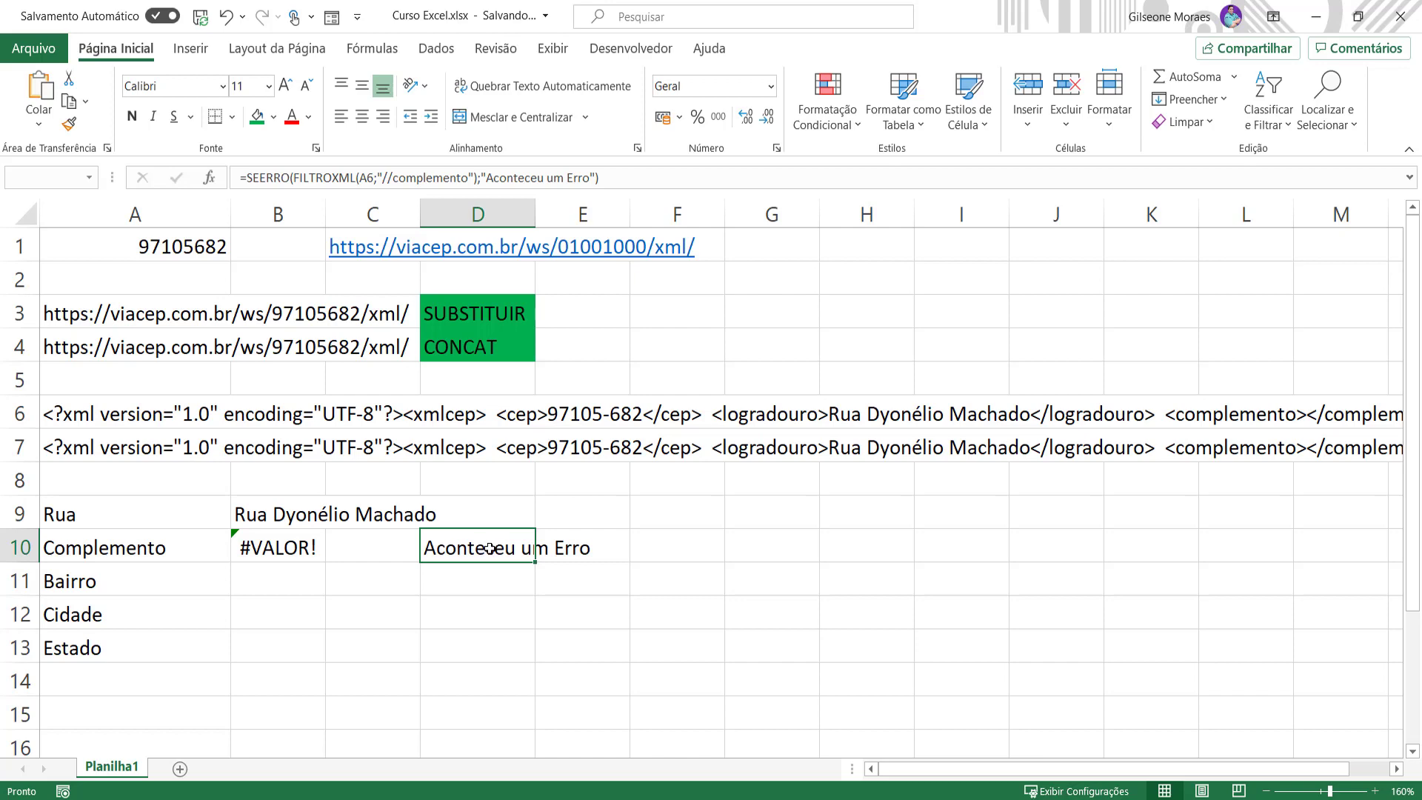
key("F2")
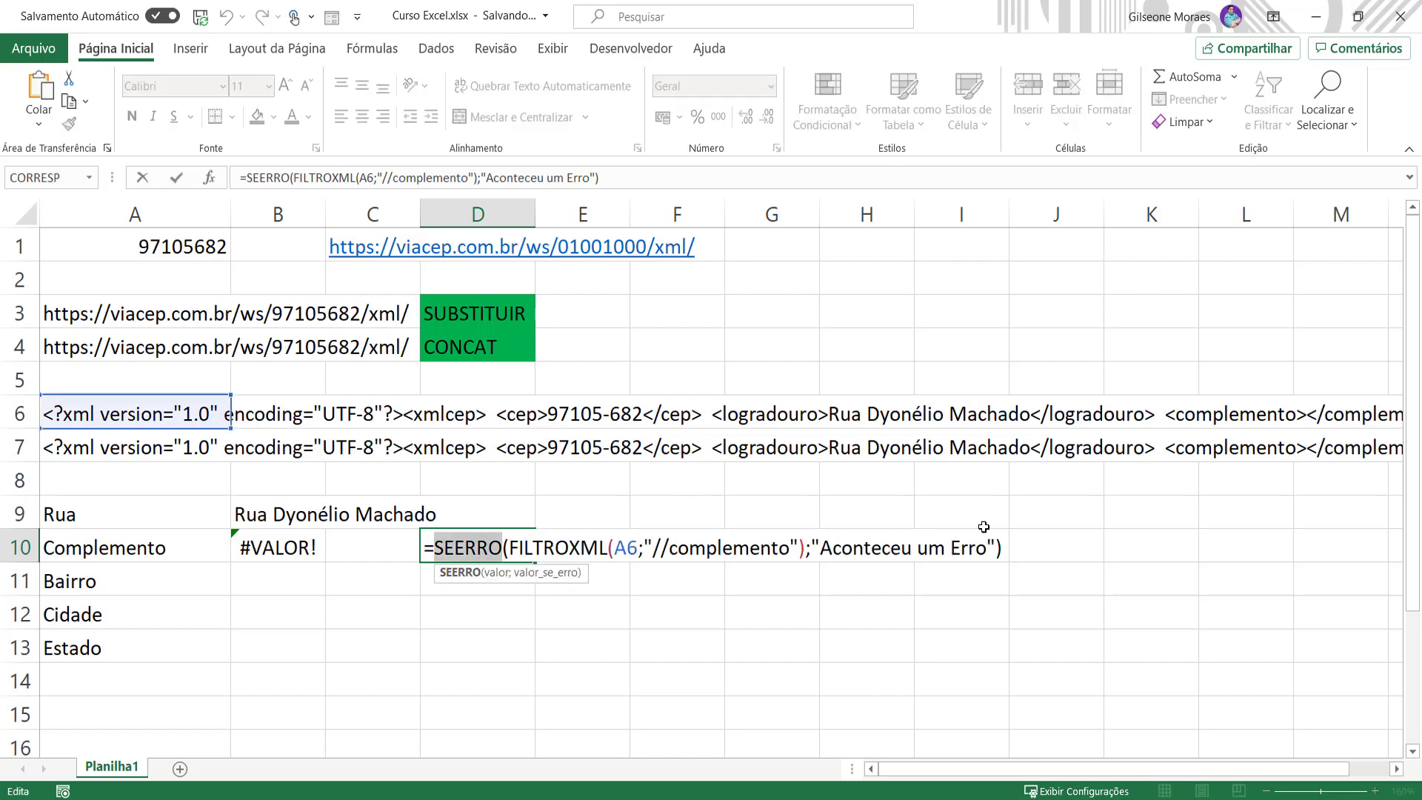
left_click_drag(986, 548, 823, 551)
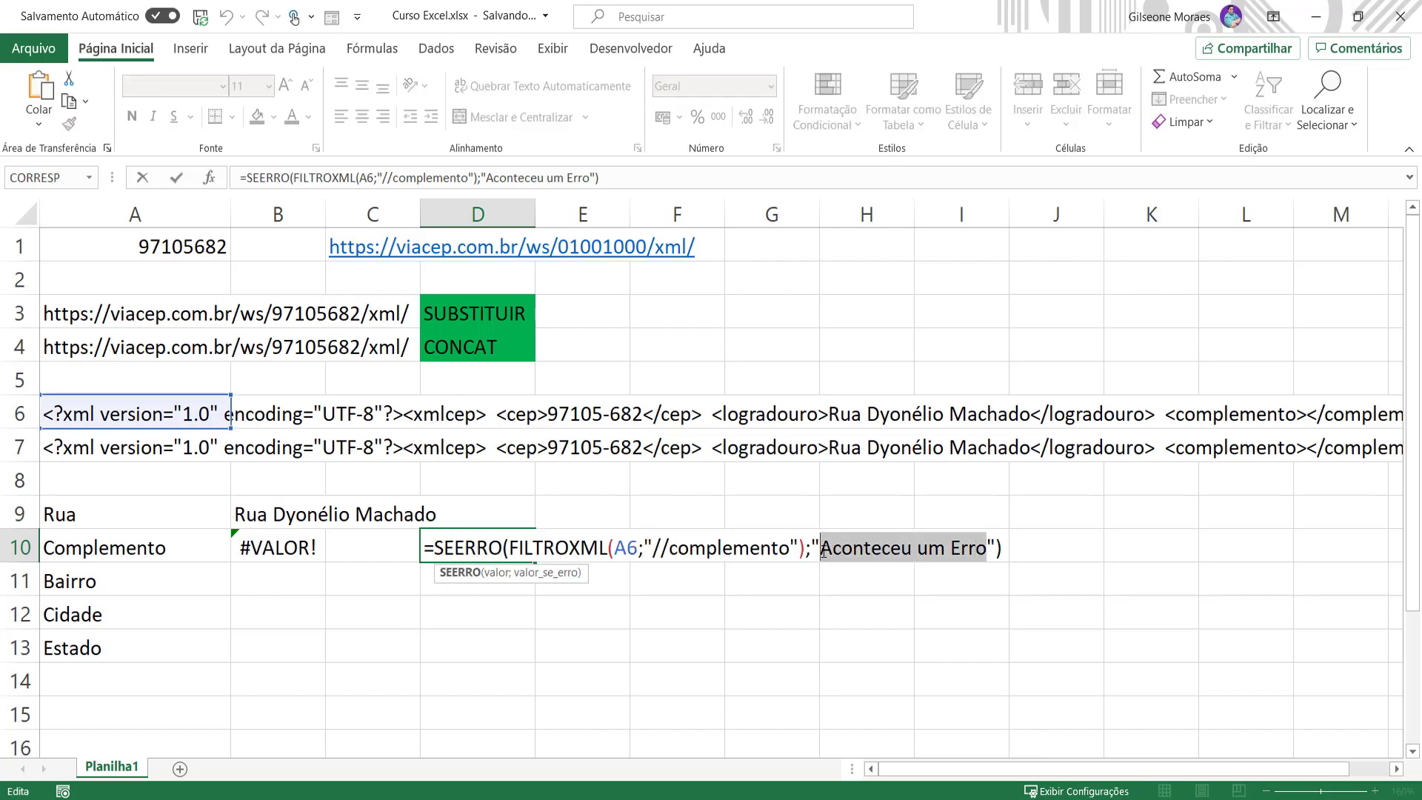
key("BackSpace")
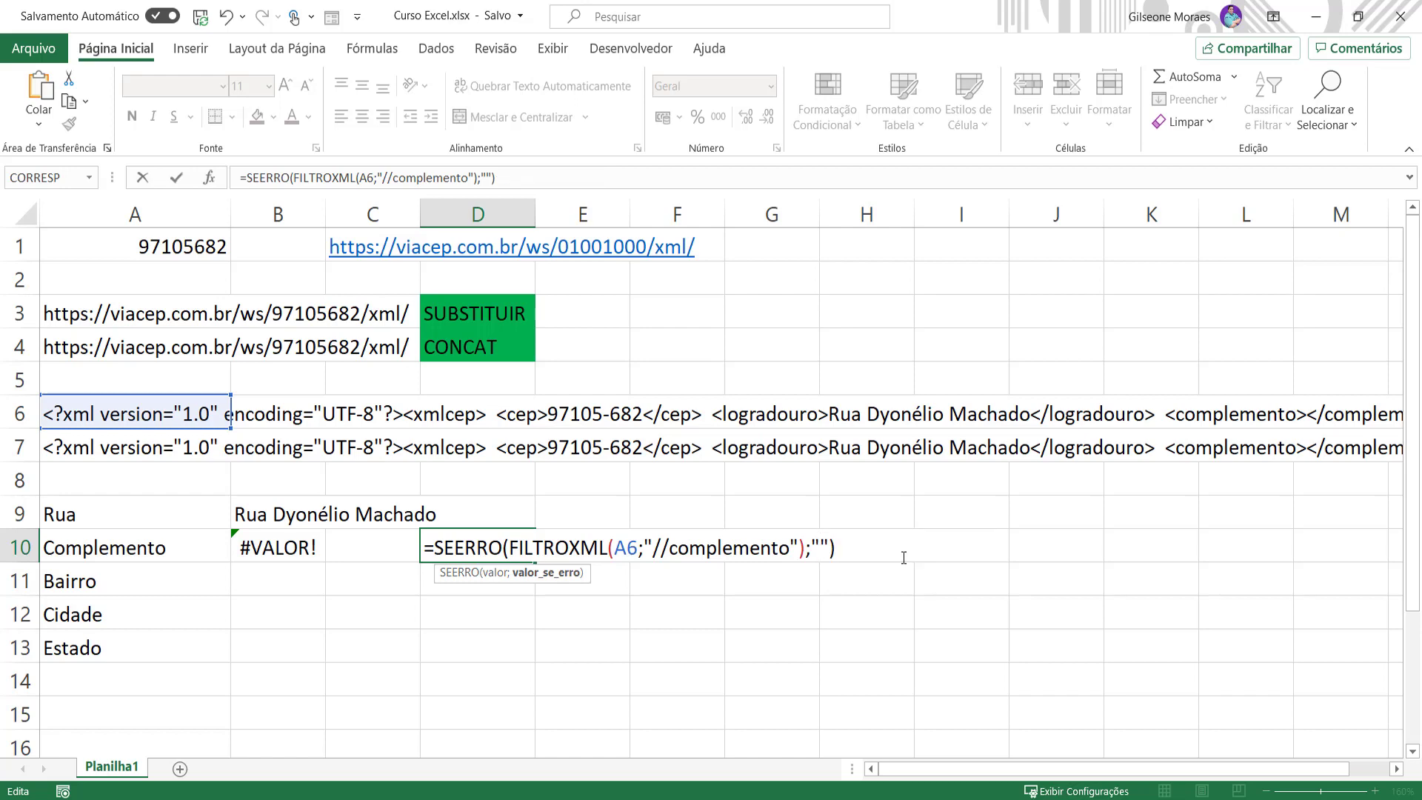
key("Return")
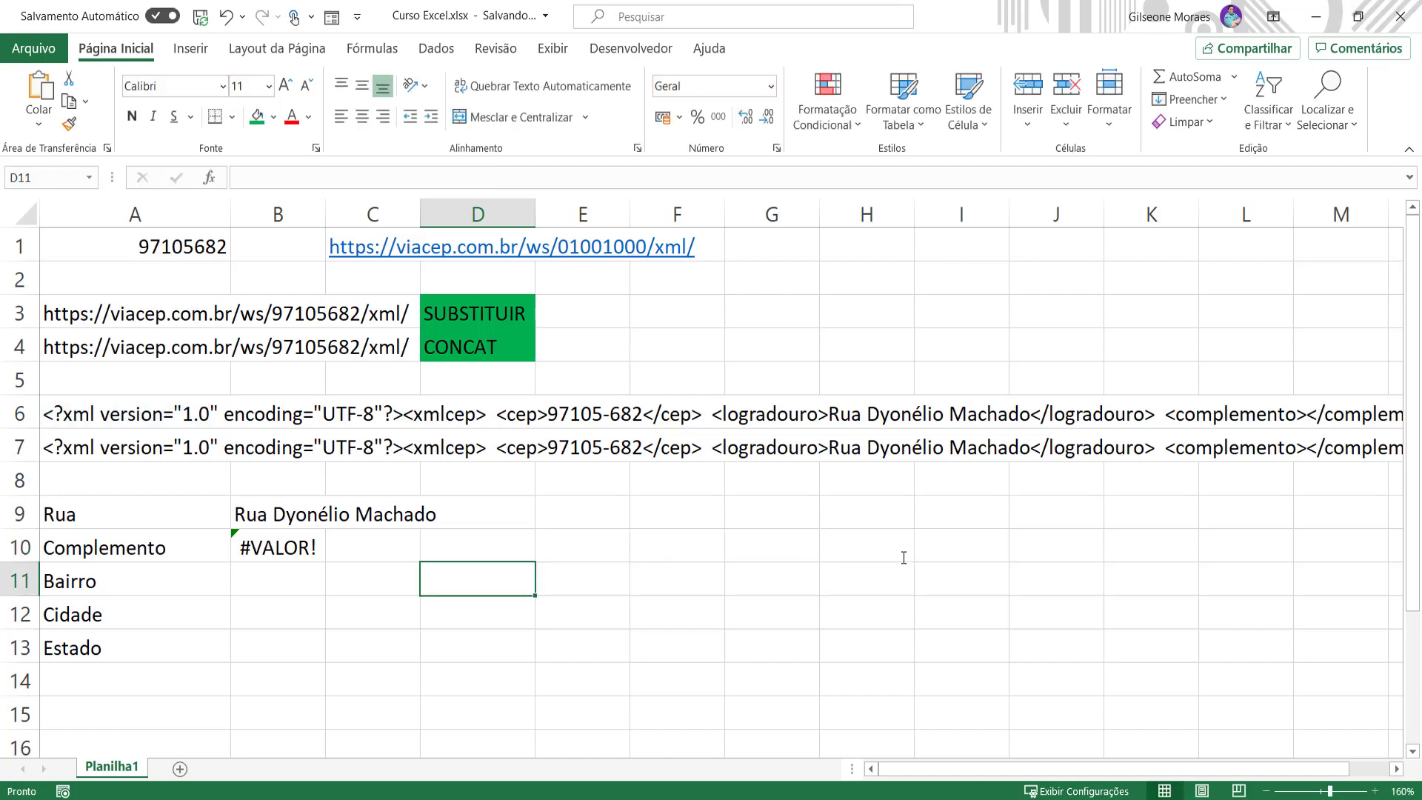
- Copy the full SEERRO formula text from D10 and clear that cell
left_click(477, 541)
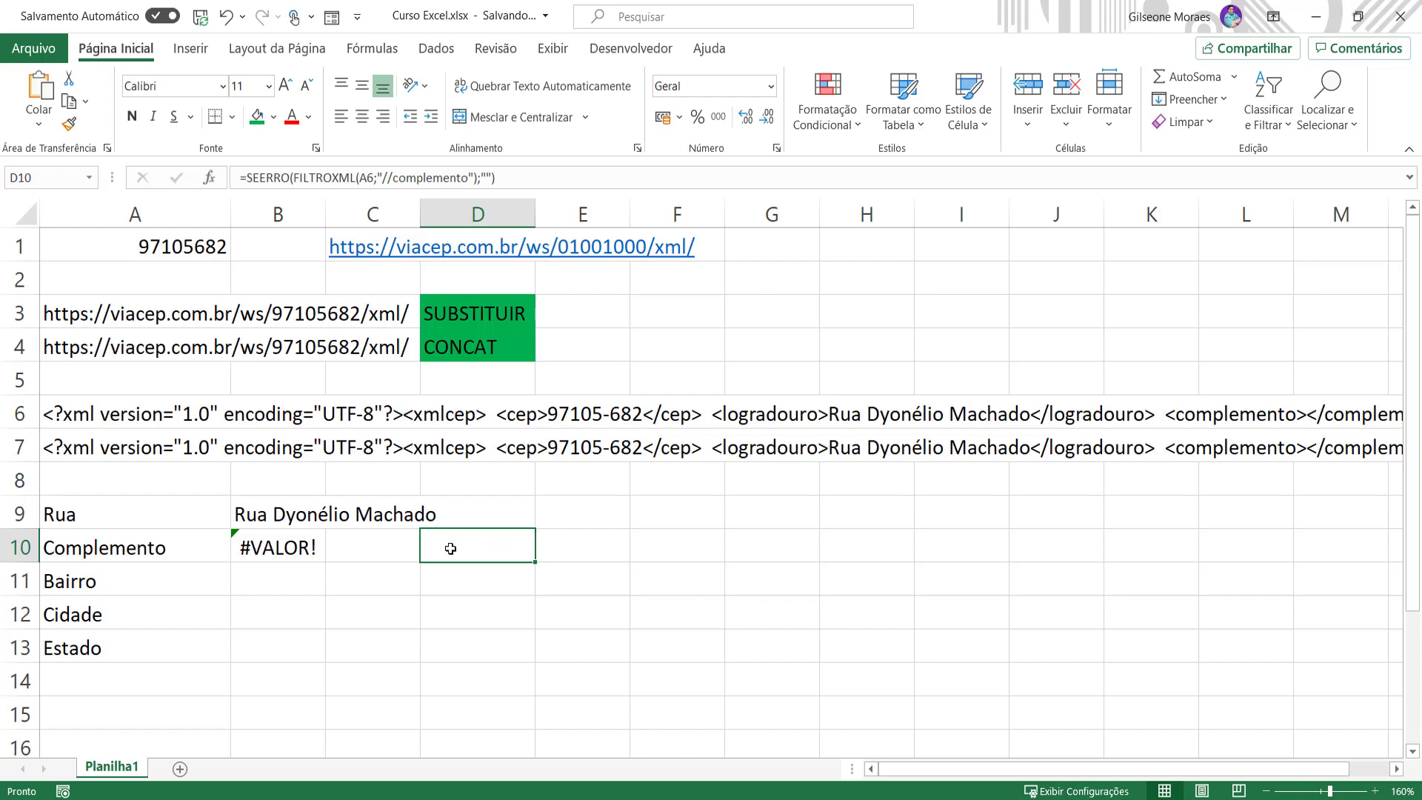
double_click(490, 551)
left_click_drag(835, 548, 414, 557)
key("ctrl+c")
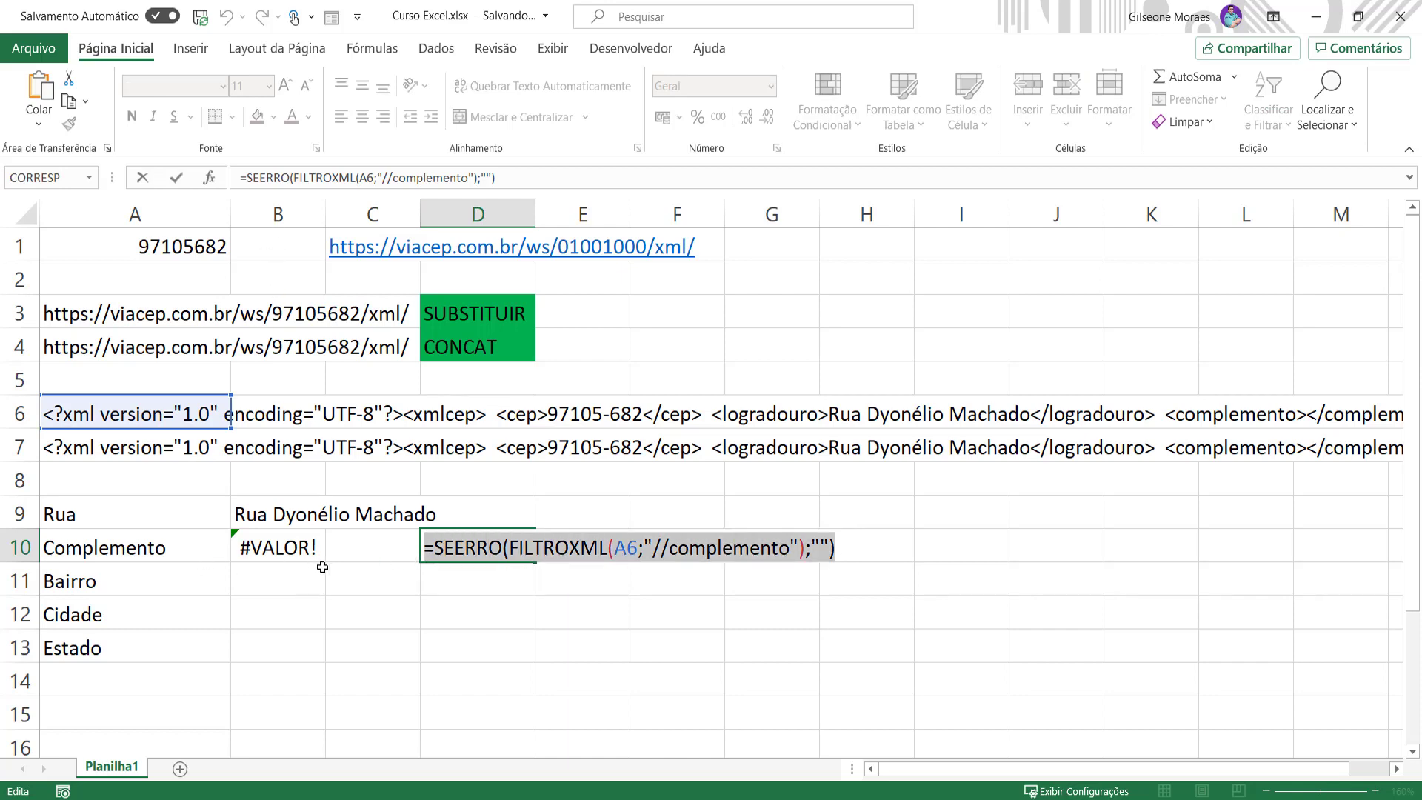
key("Delete")
key("Return")
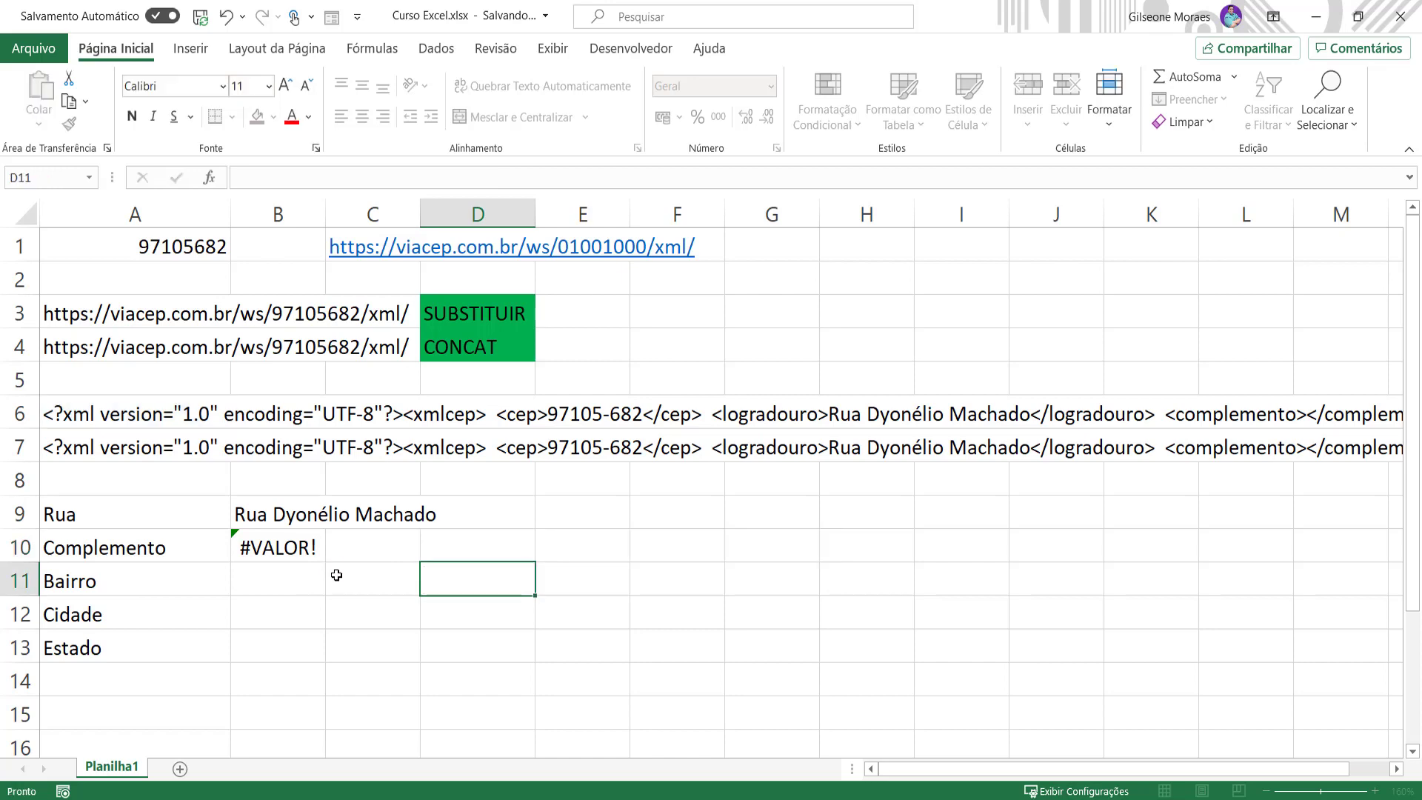
- Replace the Complemento formula in B10 with the copied =SEERRO(FILTROXML(A6;"//complemento");"") and check it in the cell
left_click(298, 551)
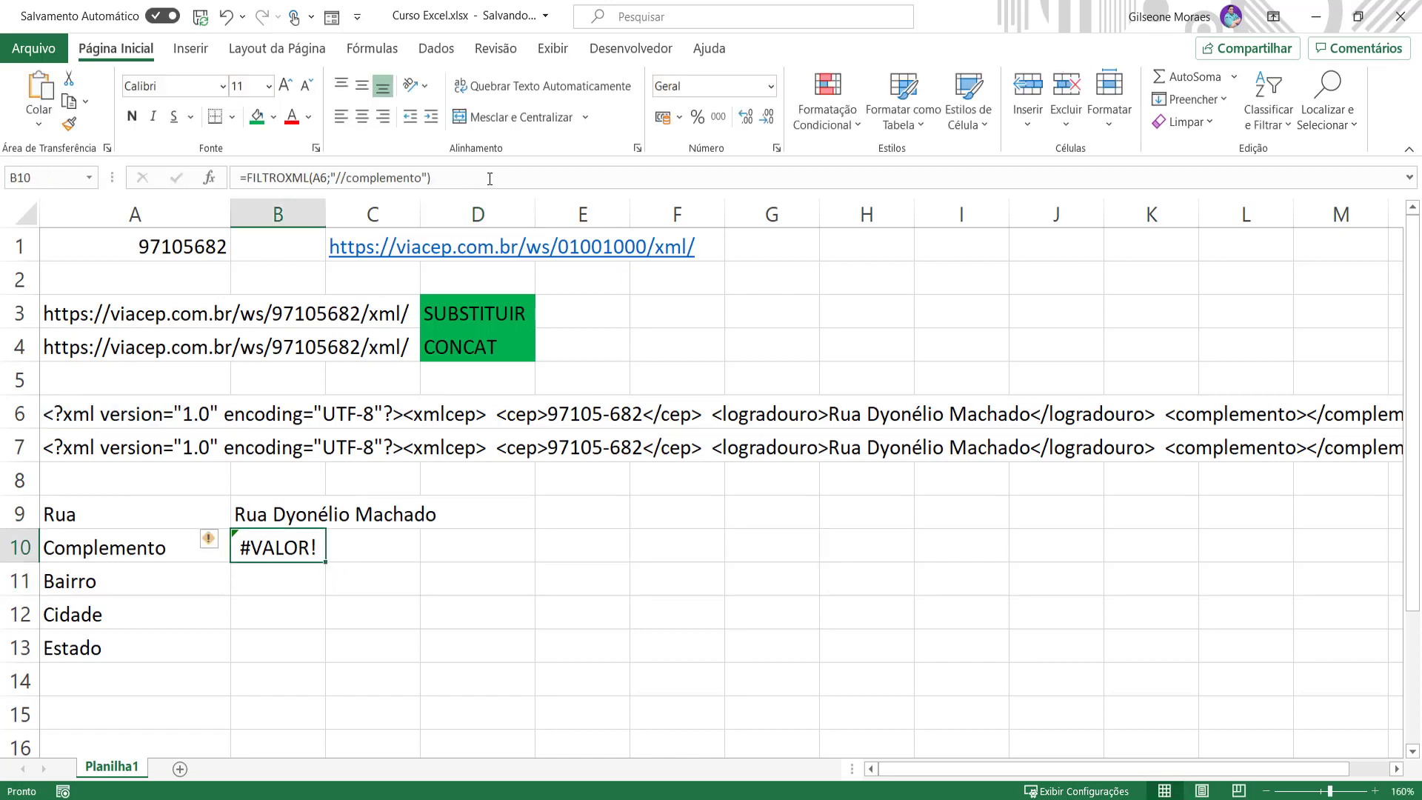
left_click_drag(463, 177, 198, 178)
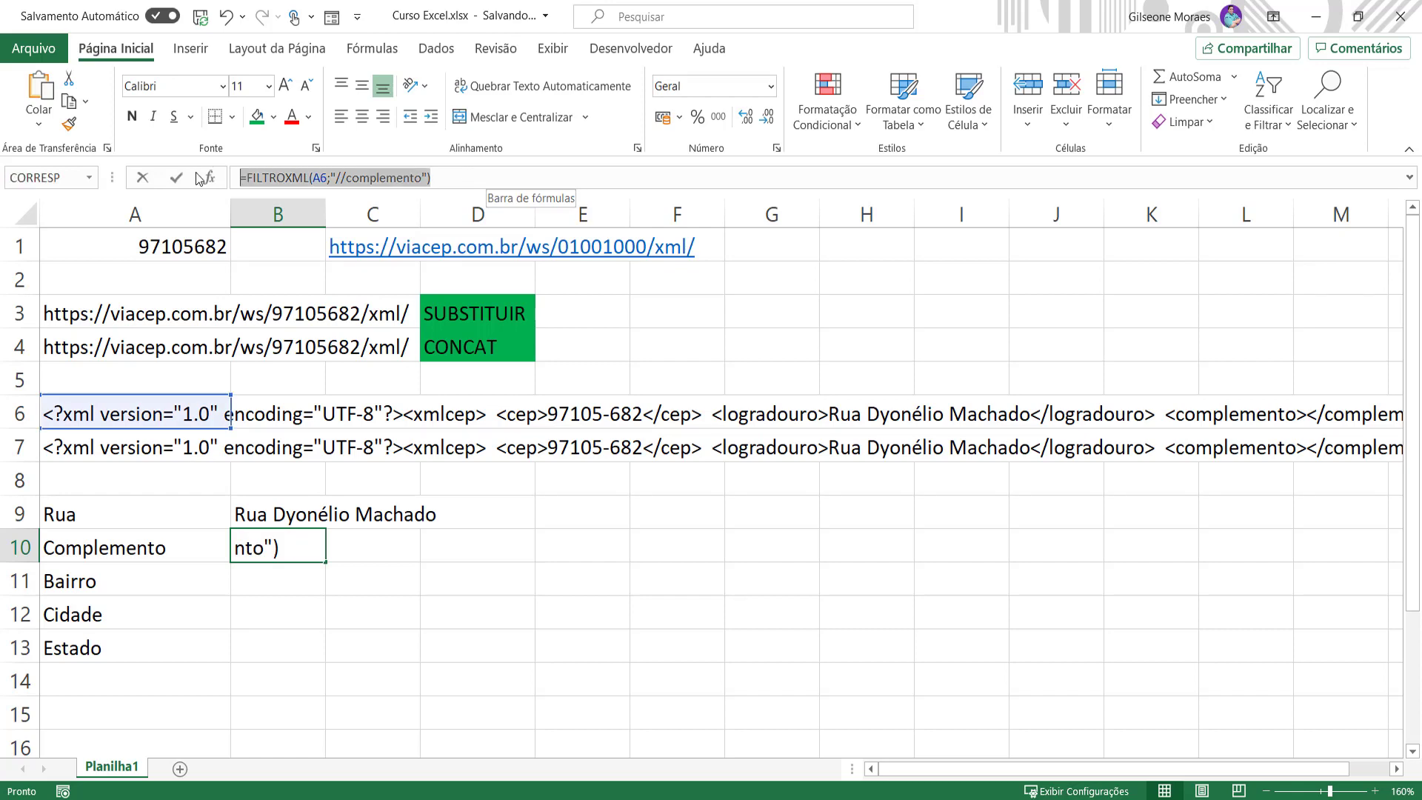
key("ctrl+v")
key("Return")
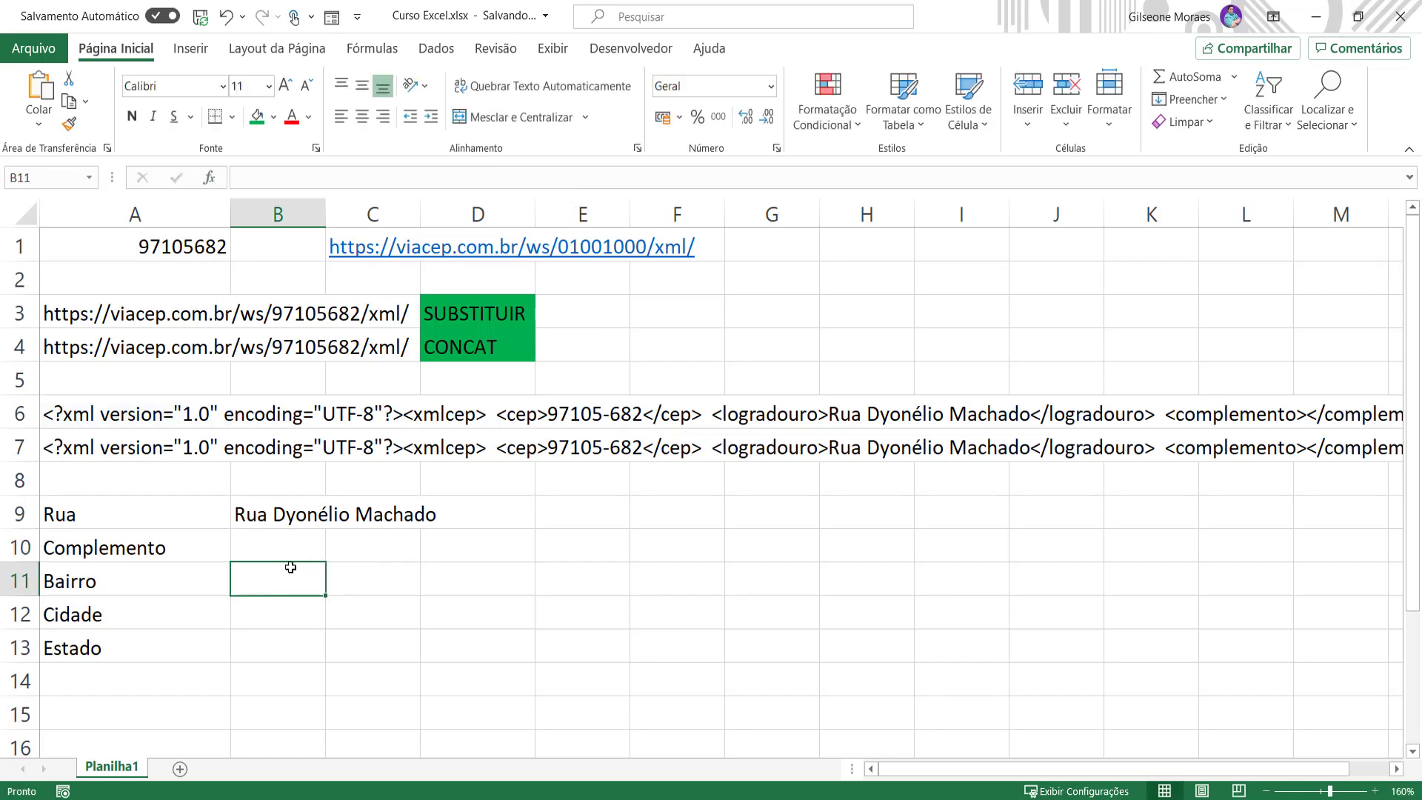
left_click(282, 546)
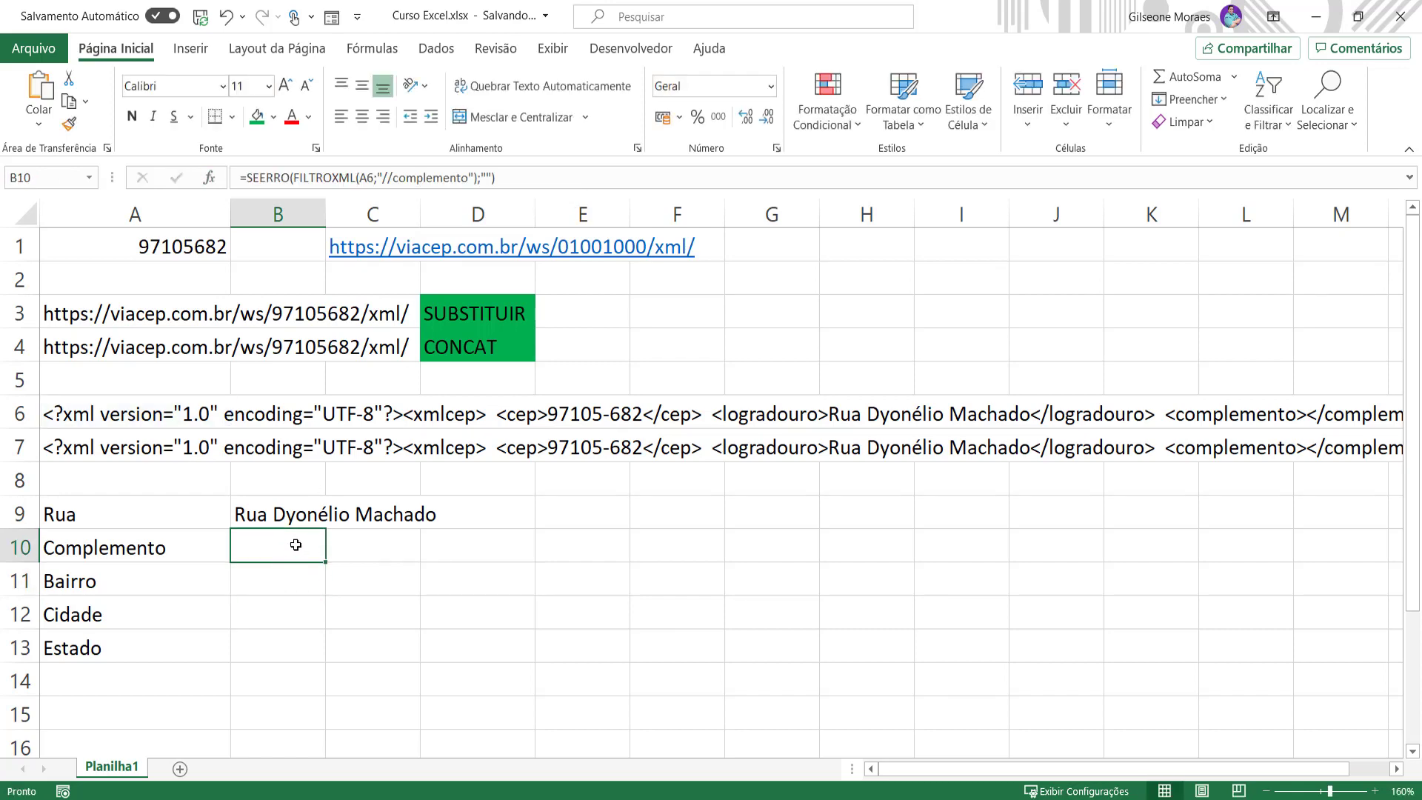
double_click(295, 545)
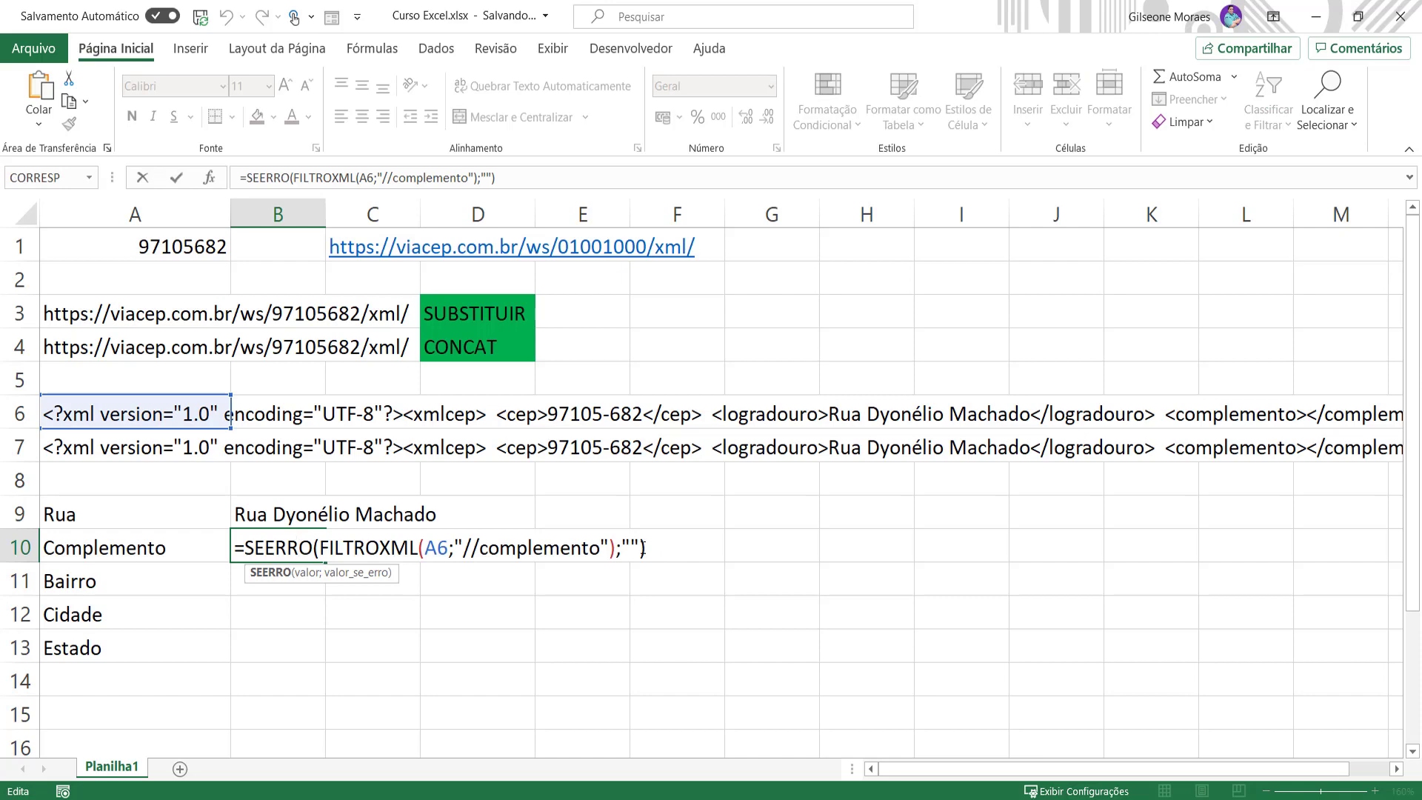
key("Return")
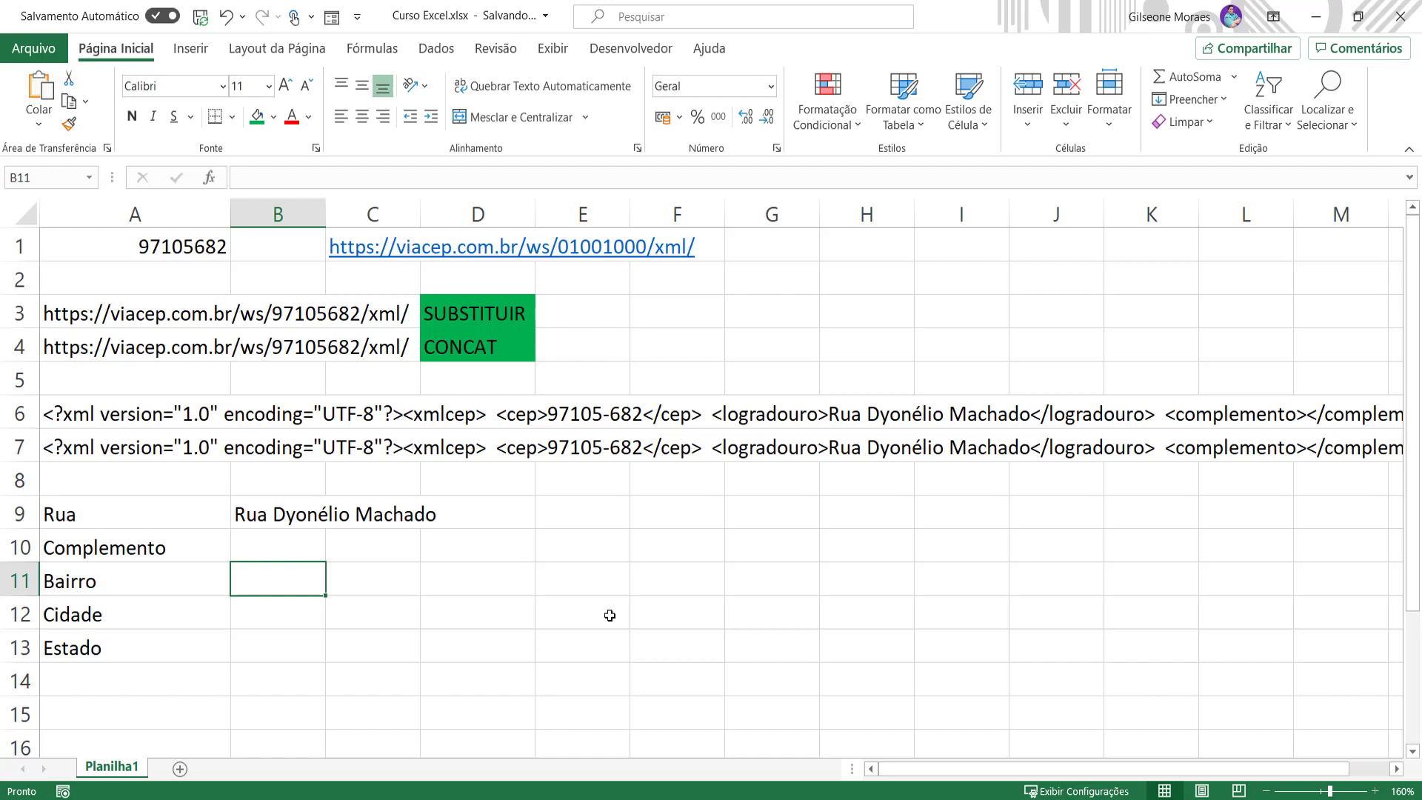
left_click_drag(261, 512, 292, 625)
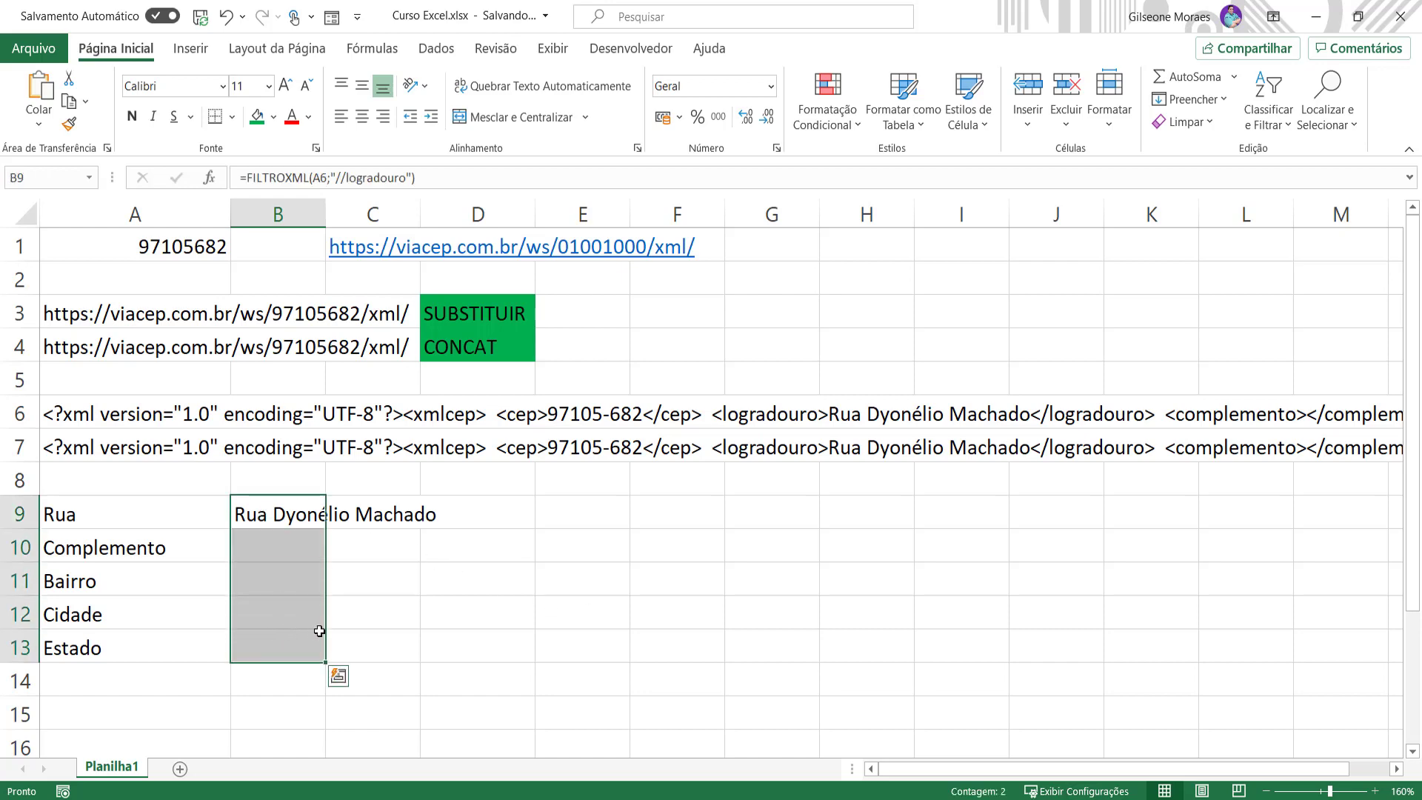
left_click(440, 602)
left_click(281, 546)
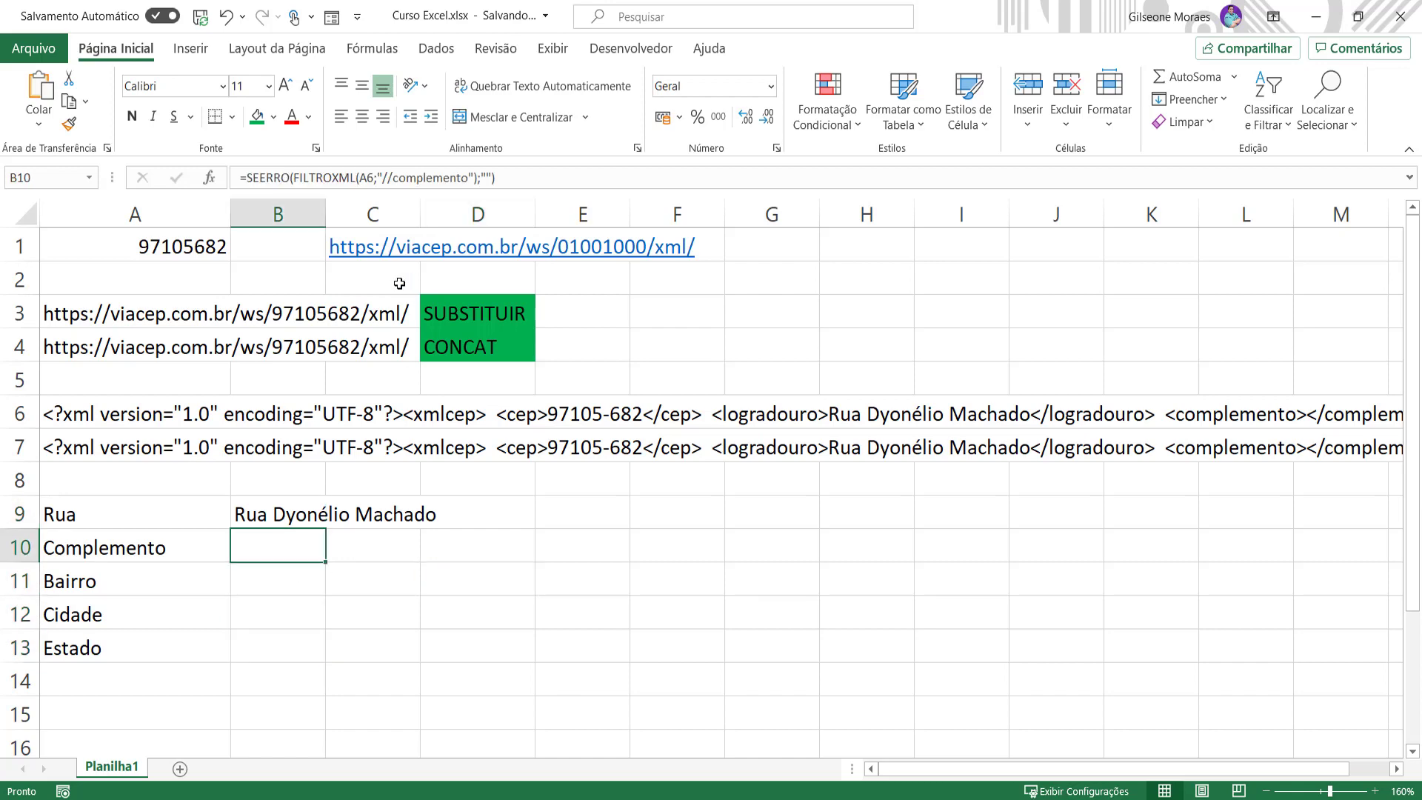
- Wrap the Rua formula in B9 in SEERRO with an empty error value: =SEERRO(FILTROXML(A6;"//logradouro");"")
left_click(265, 518)
double_click(268, 514)
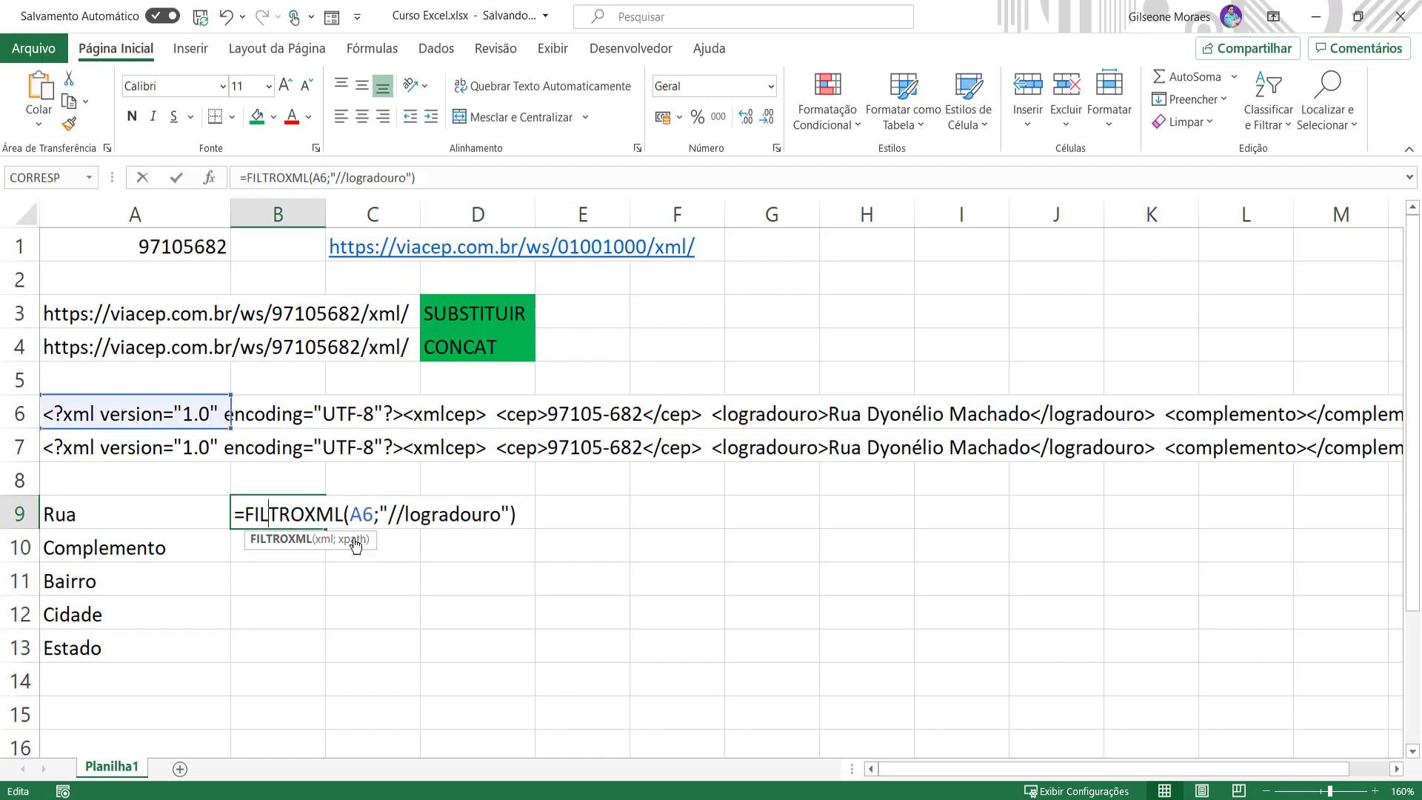
left_click(244, 514)
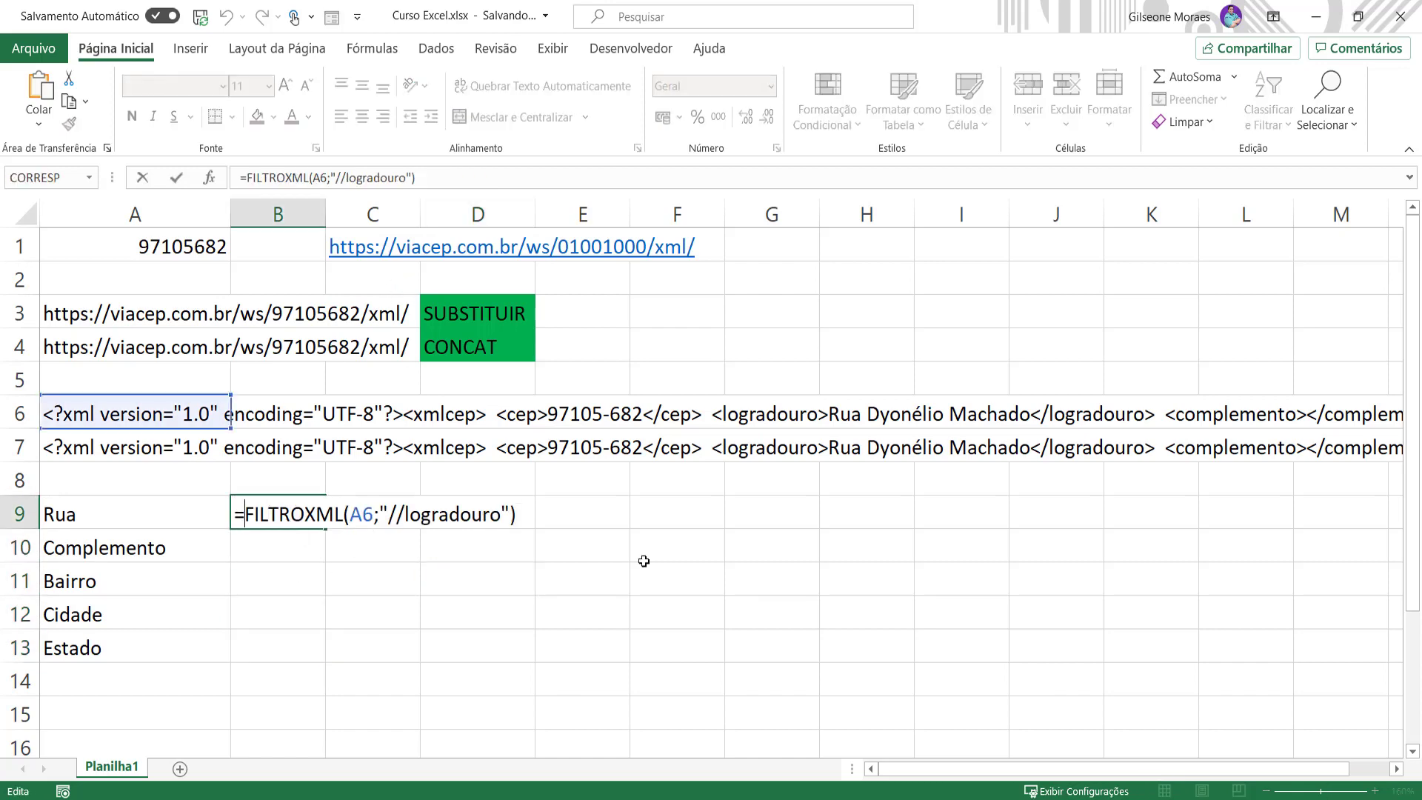
type("SEERRO(")
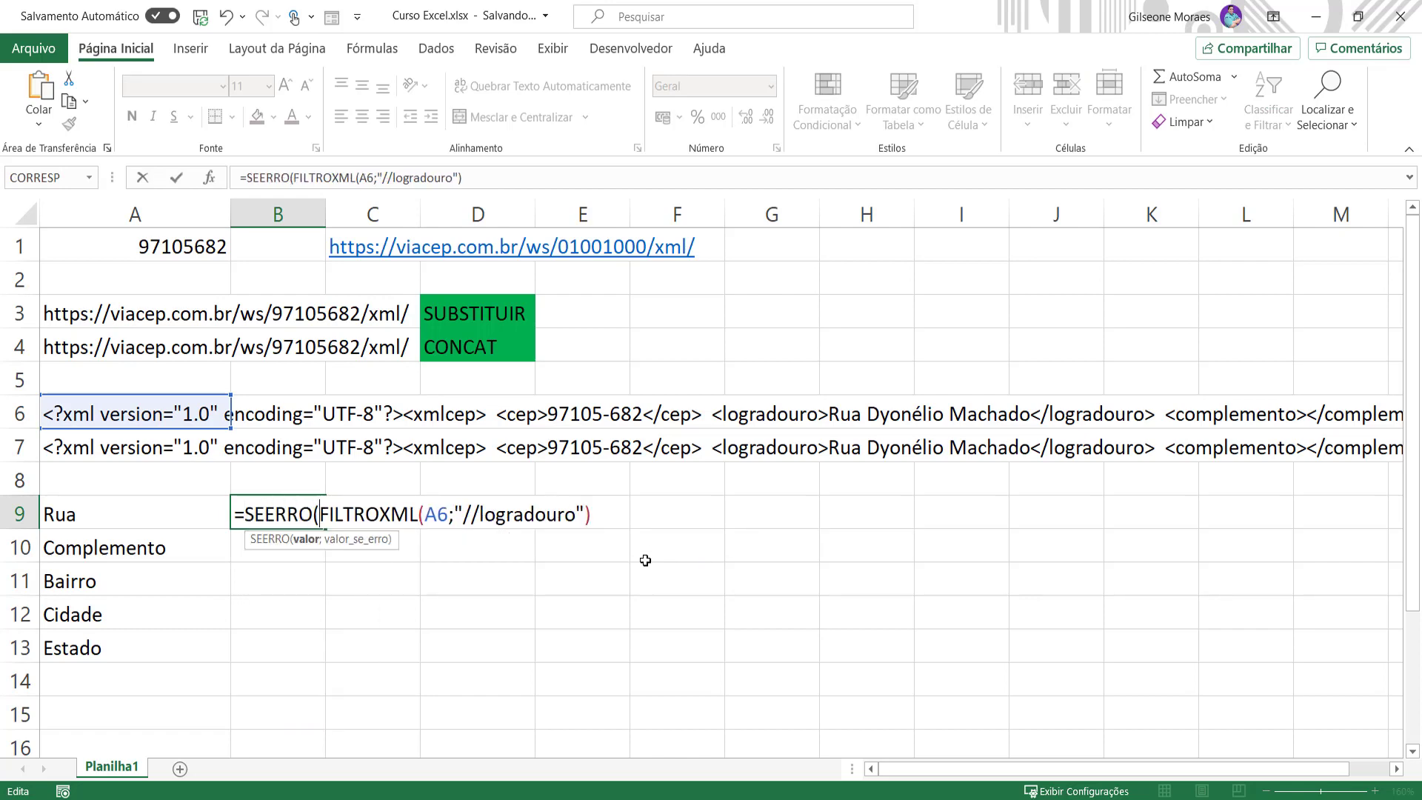
left_click(599, 515)
type(";")
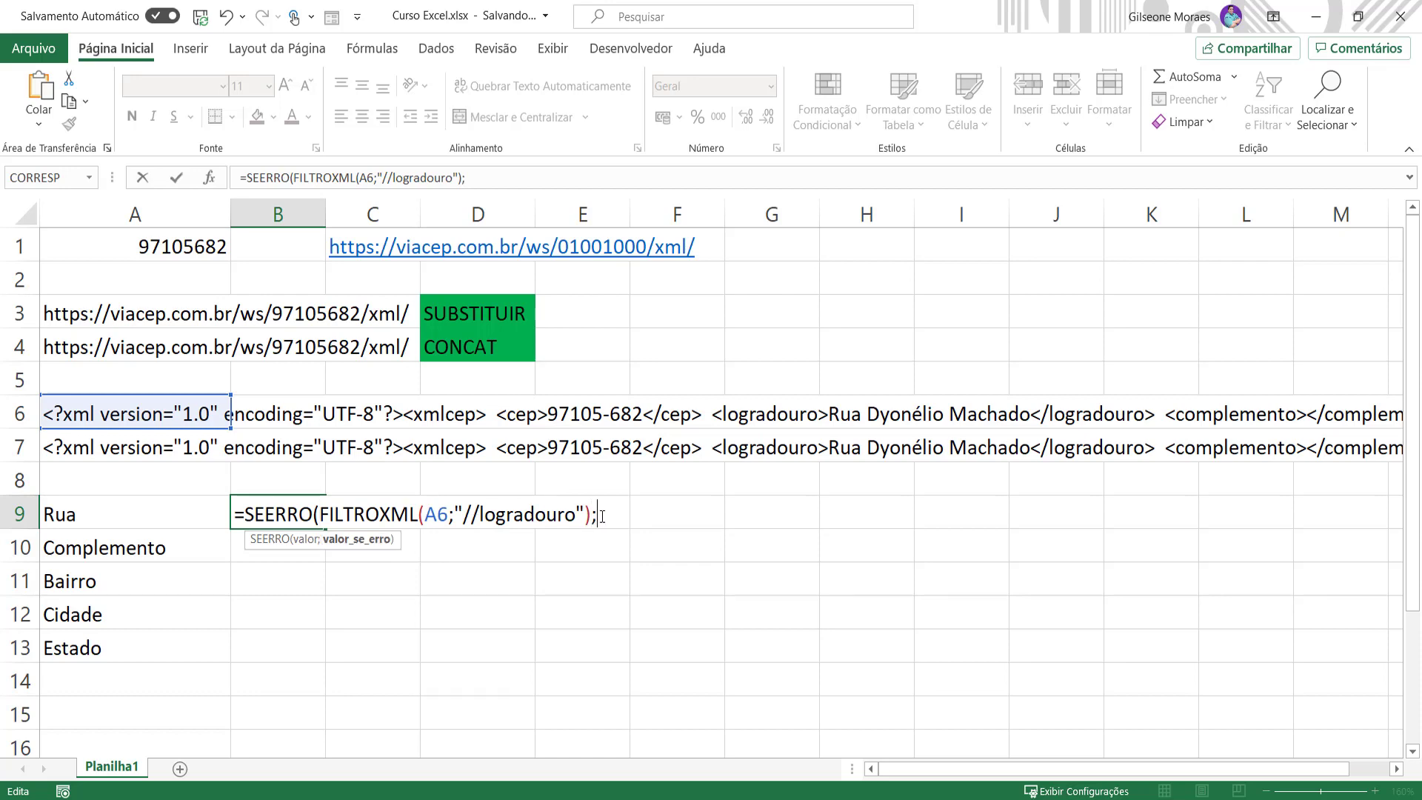
type("\"\")")
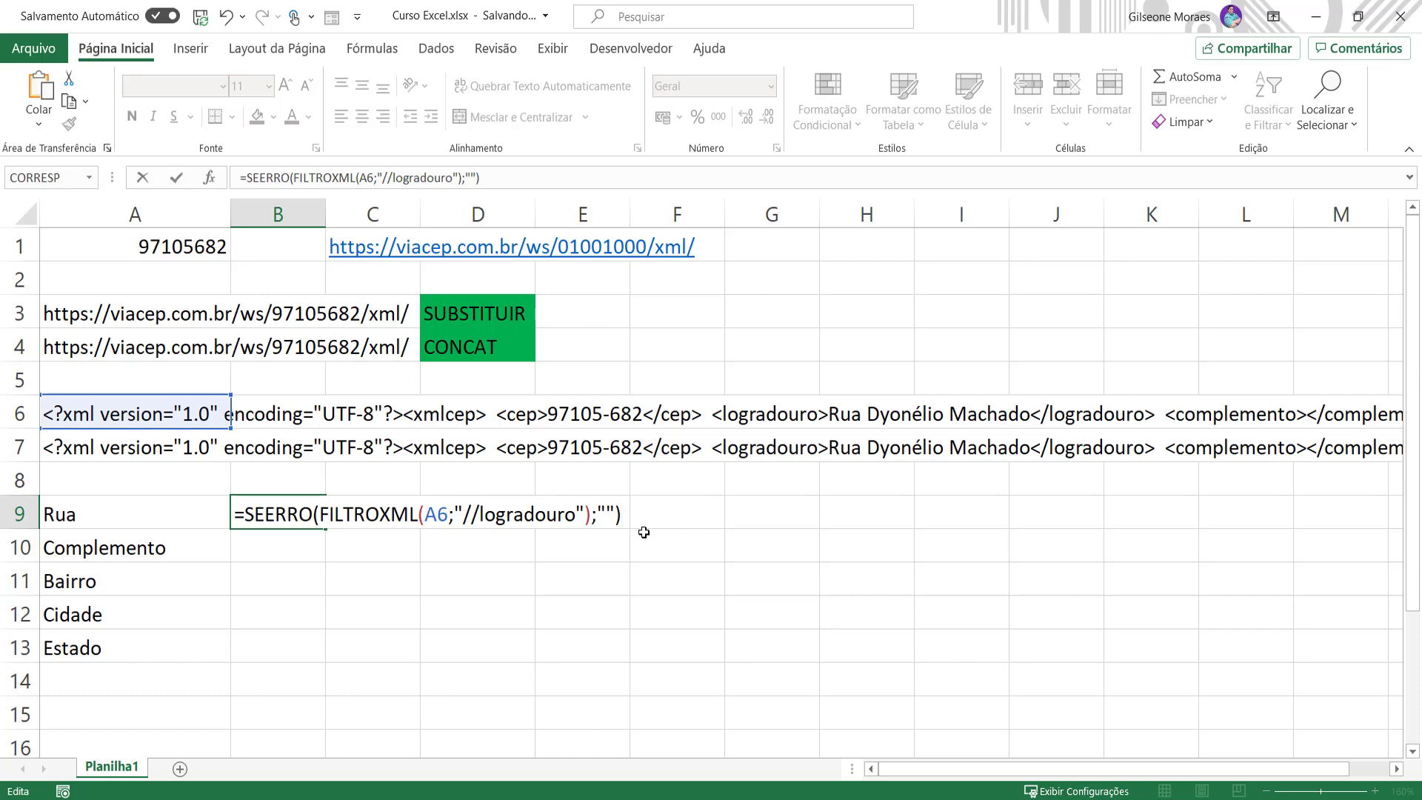
key("Return")
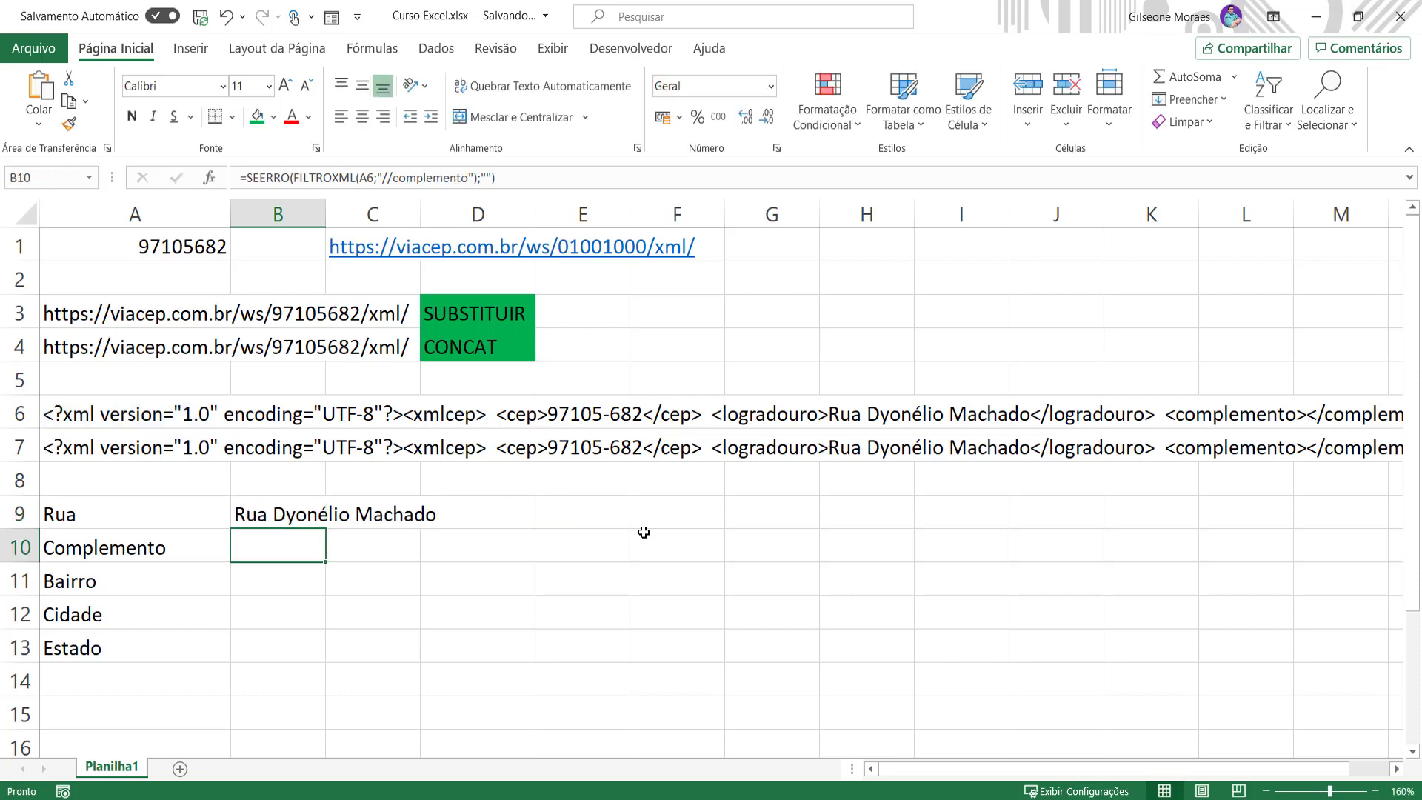
left_click(318, 514)
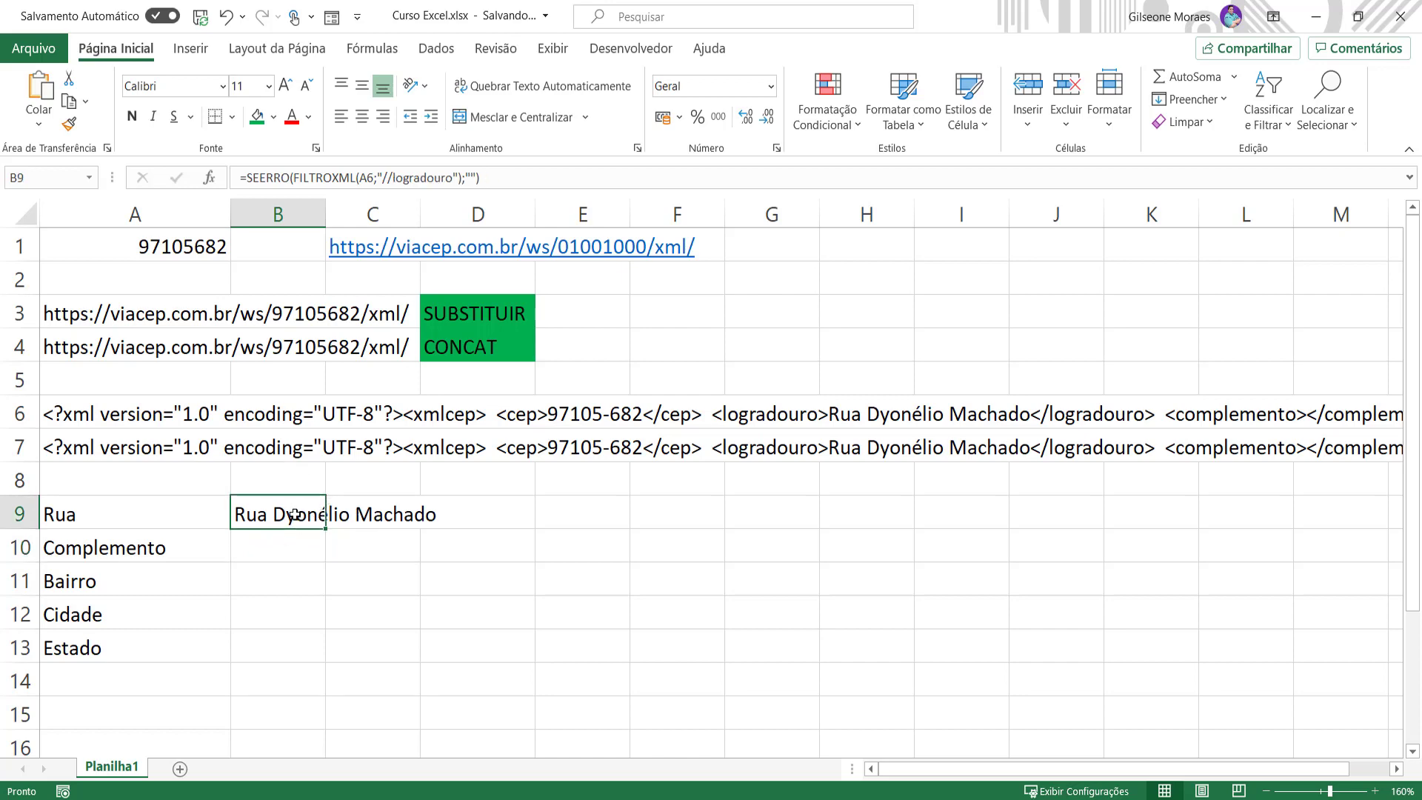
- Copy the full text of the Complemento formula in B10, keeping the formula in the cell
left_click(286, 552)
left_click(286, 584)
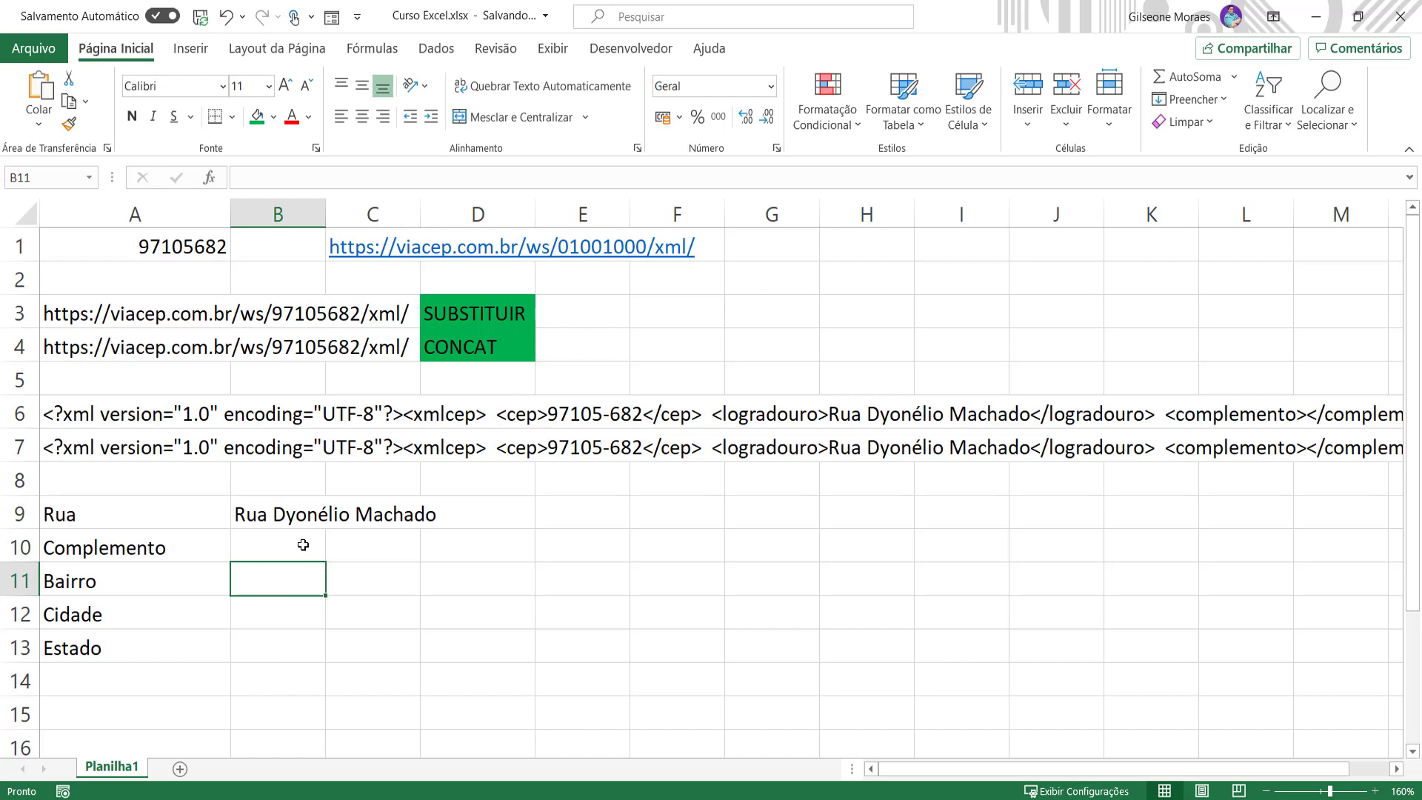
left_click(305, 547)
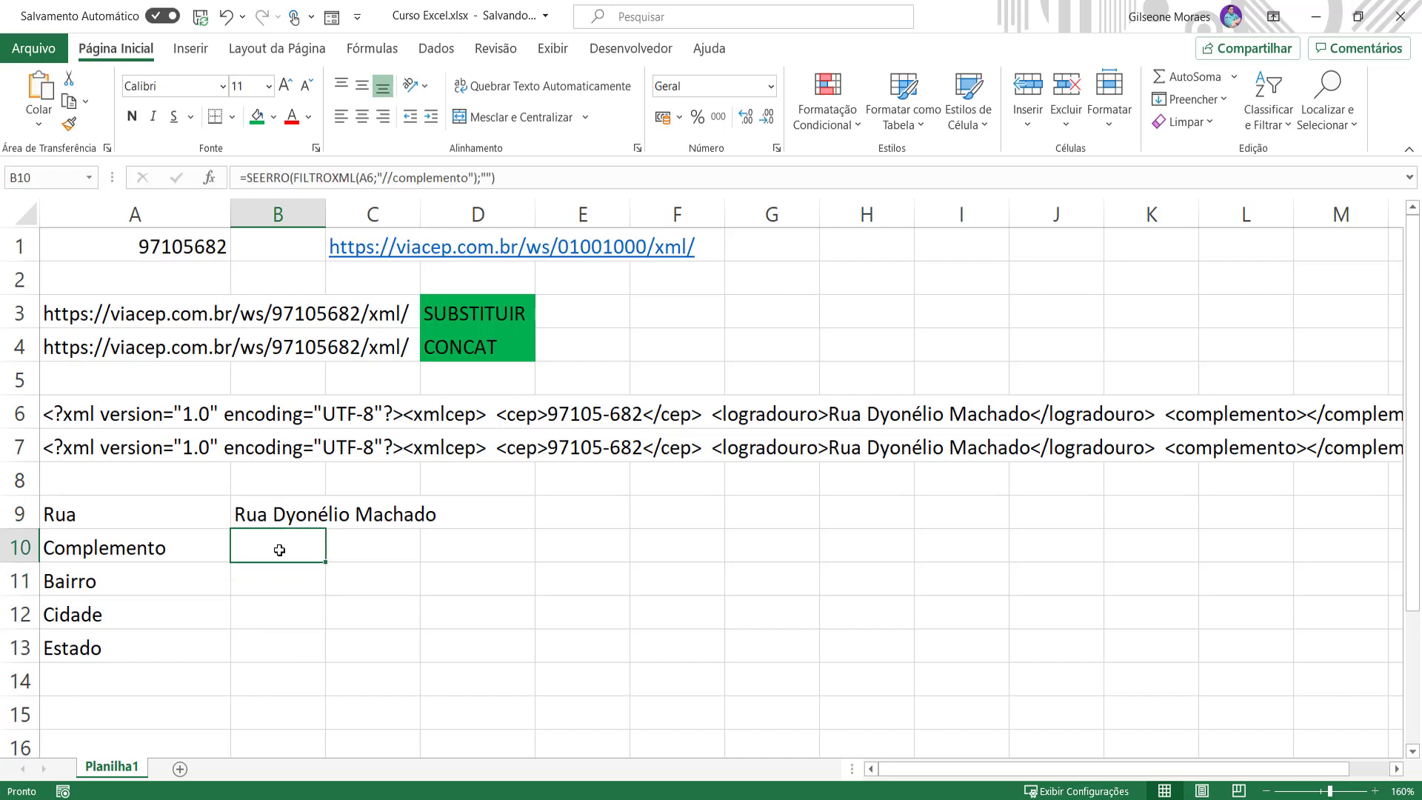
double_click(284, 549)
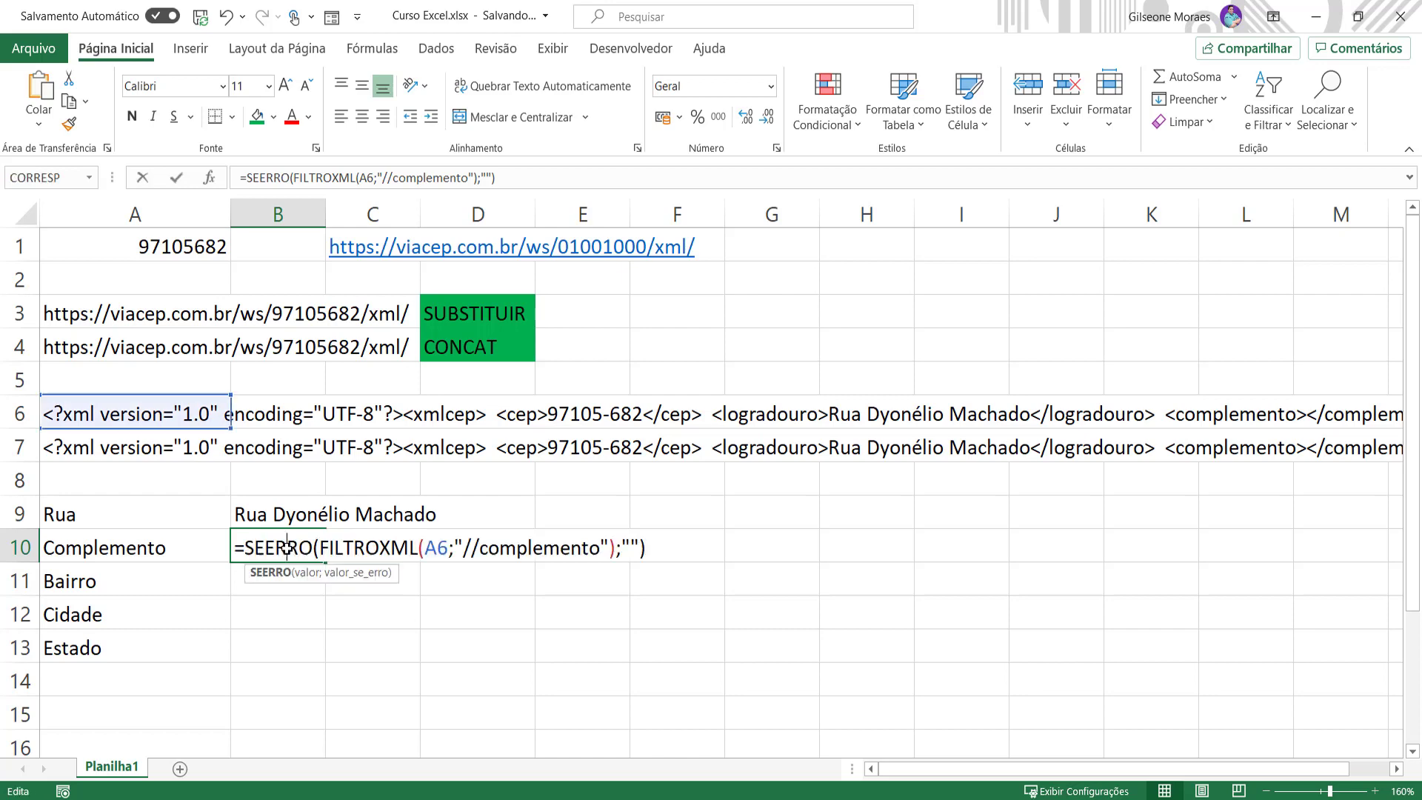
left_click_drag(648, 548, 231, 551)
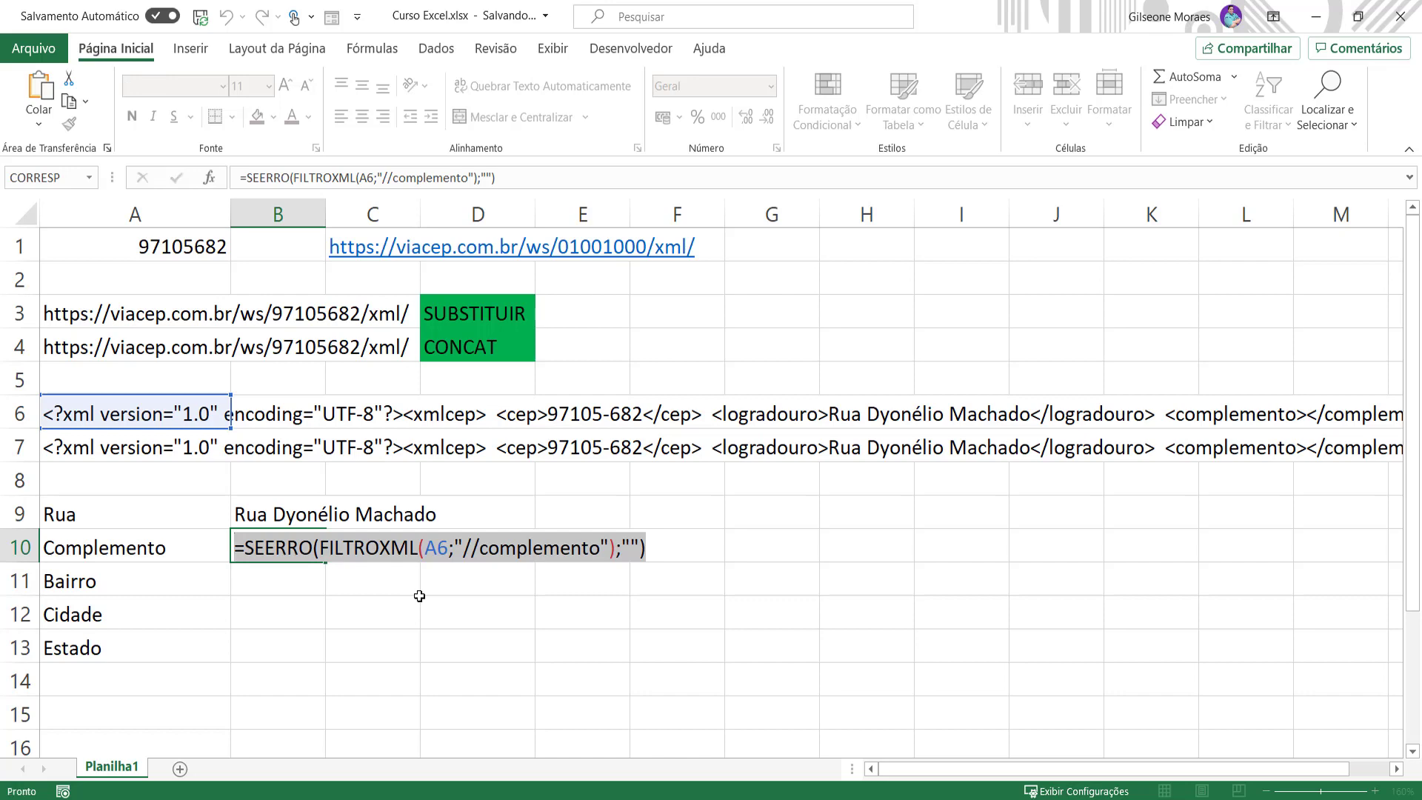
key("ctrl+x")
key("Return")
double_click(281, 580)
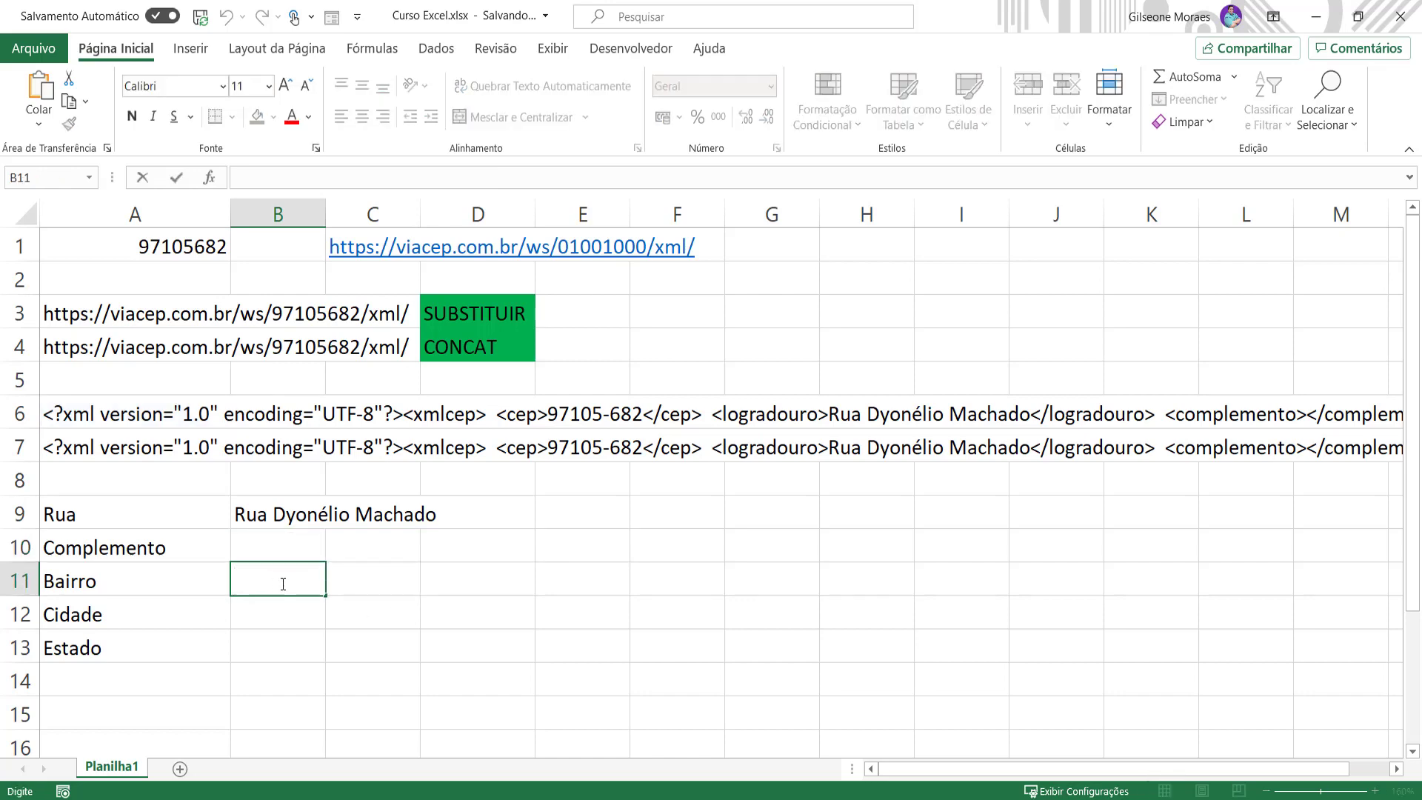
key("ctrl+v")
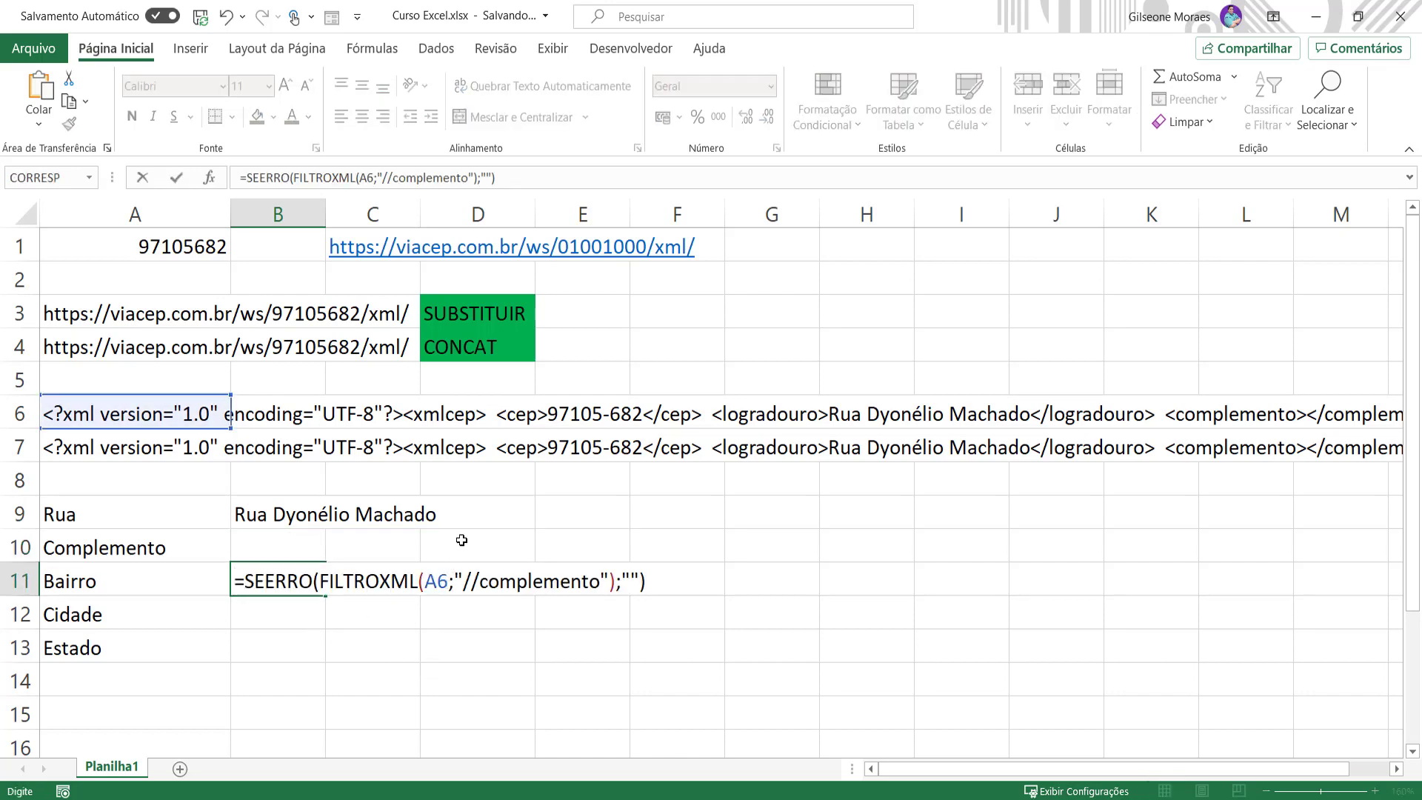
left_click_drag(480, 583, 569, 583)
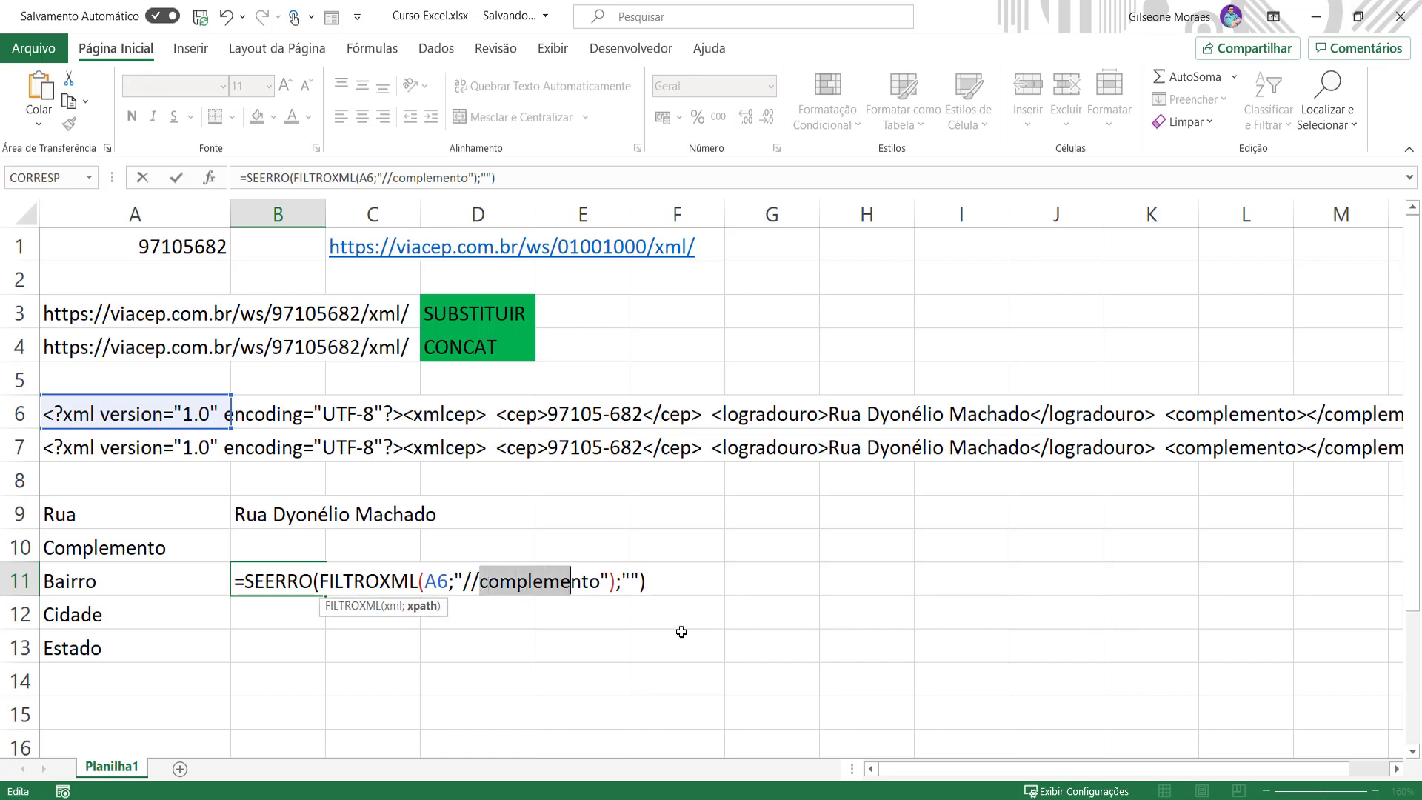
key("Escape")
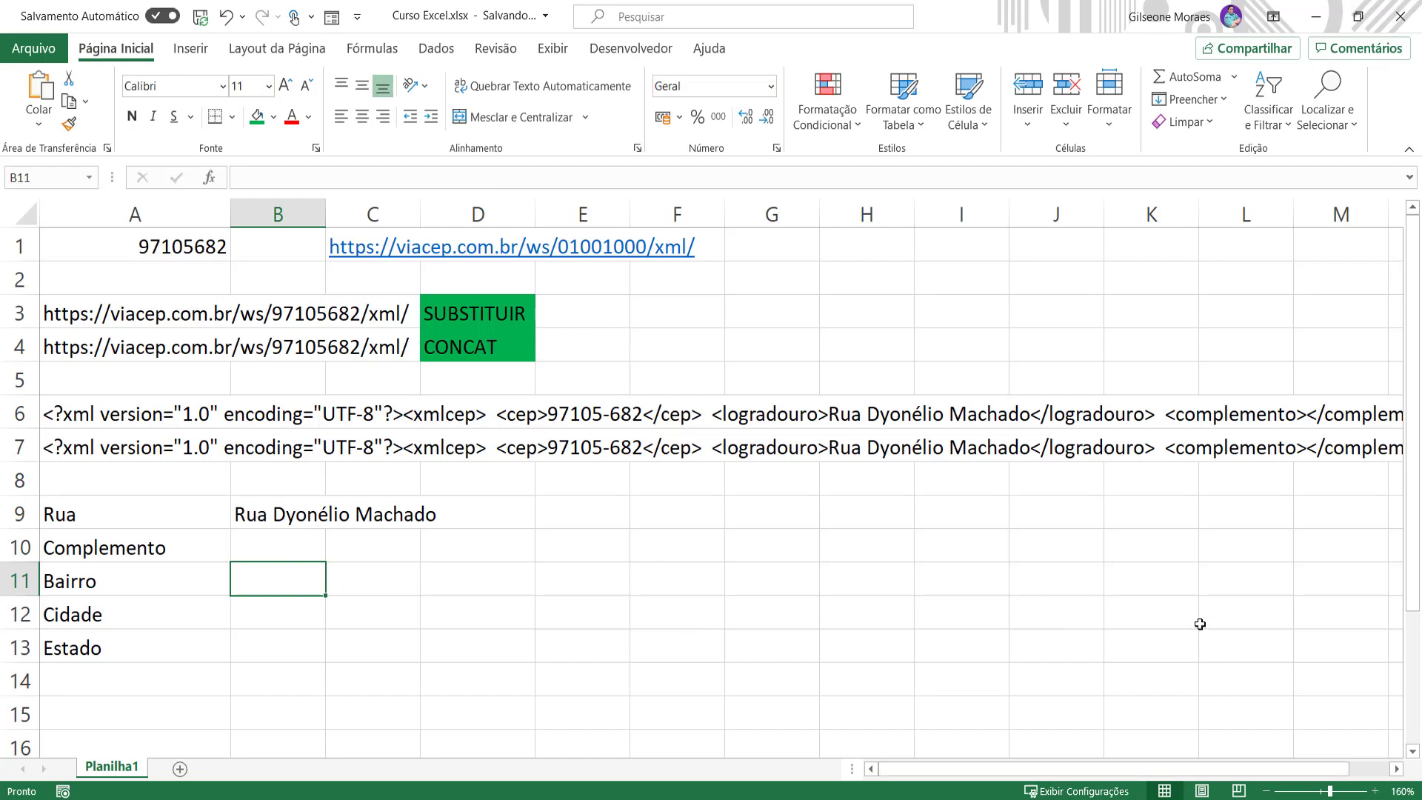
- Examine the XML response along row 7 for the tag holding the district, and return to the Bairro cell B11
left_click(1169, 556)
left_click(1135, 449)
key("Right")
key("Right")
key("Right")
key("Right")
key("Right")
key("Right")
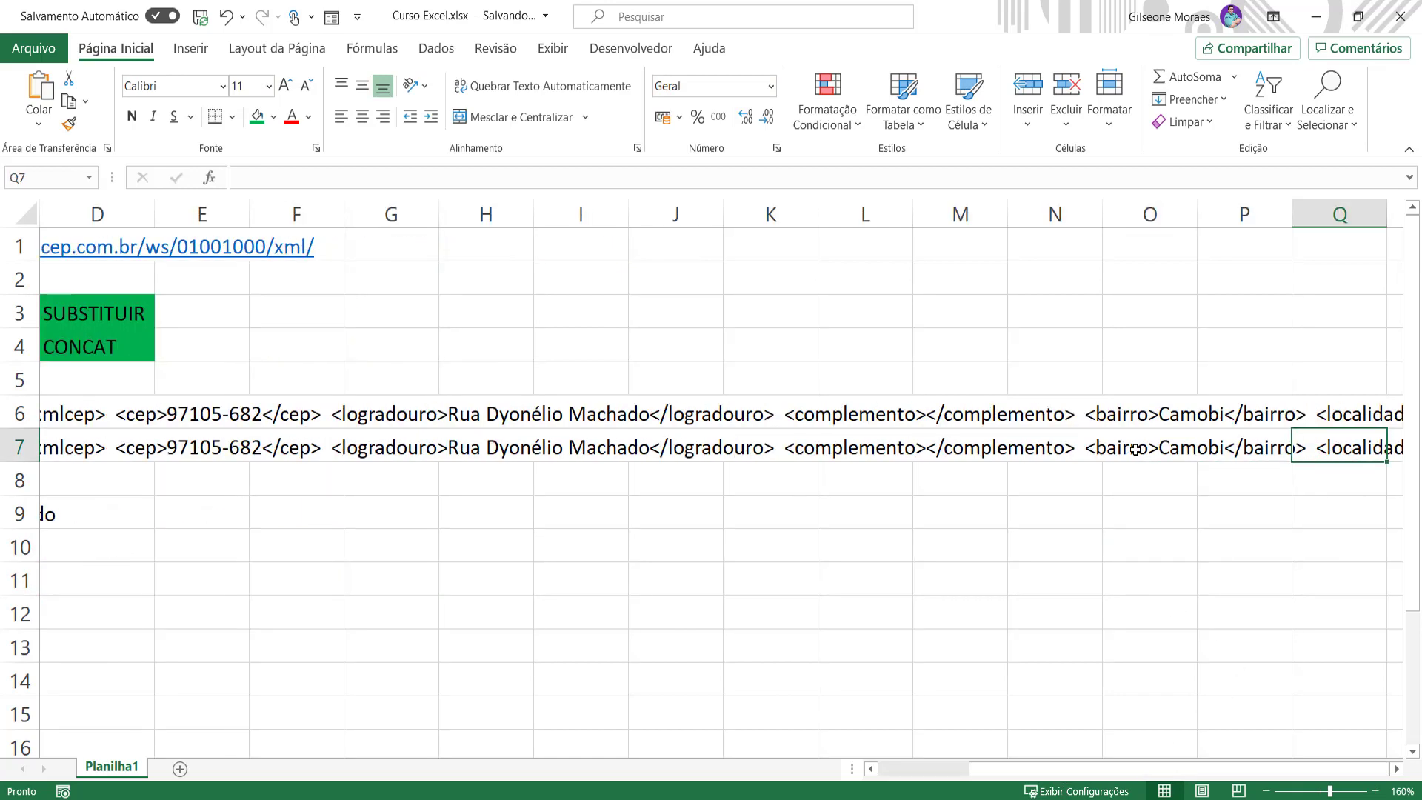
key("Right")
key("Right")
key("Left")
key("Left")
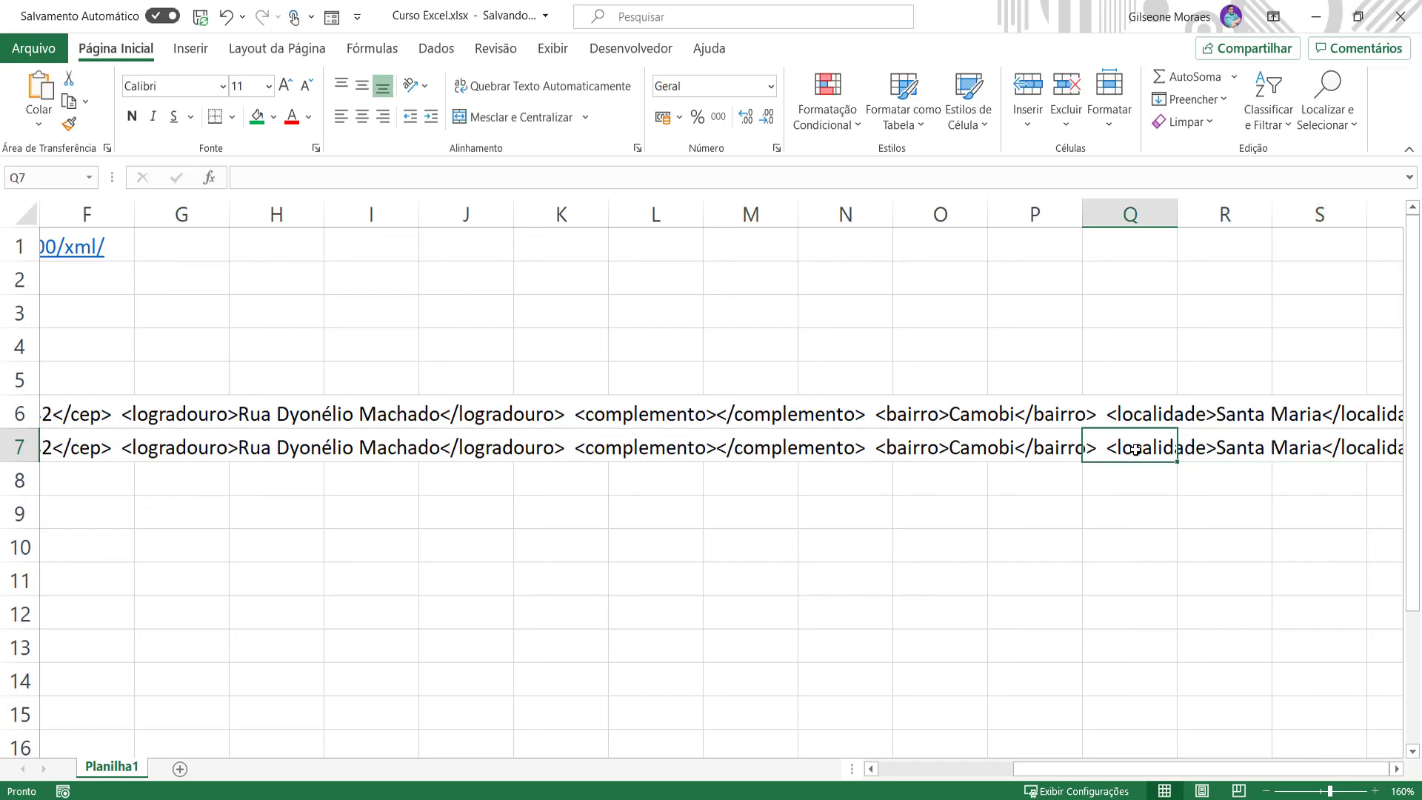
key("Right")
key("Right")
key("Left")
key("Left")
key("Left")
key("Left")
key("Left")
key("Left")
key("Left")
key("Left")
key("Left")
key("Left")
key("Left")
key("Left")
key("Left")
key("Left")
key("Left")
key("Left")
key("Left")
key("Left")
key("Down")
key("Down")
key("Down")
key("Right")
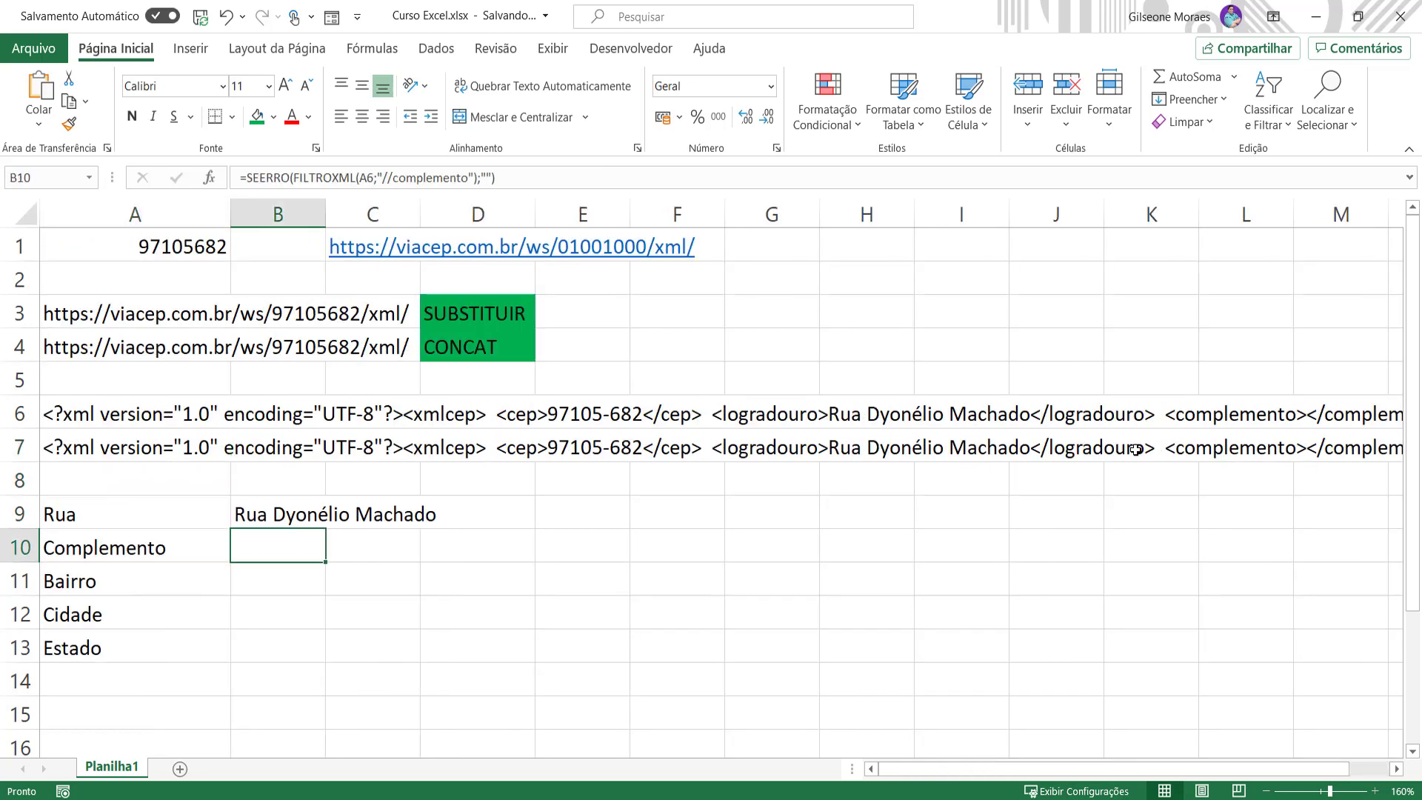
key("Down")
- Paste the copied formula into the Bairro cell B11 and change its tag to bairro: =SEERRO(FILTROXML(A6;"//bairro");"")
double_click(288, 583)
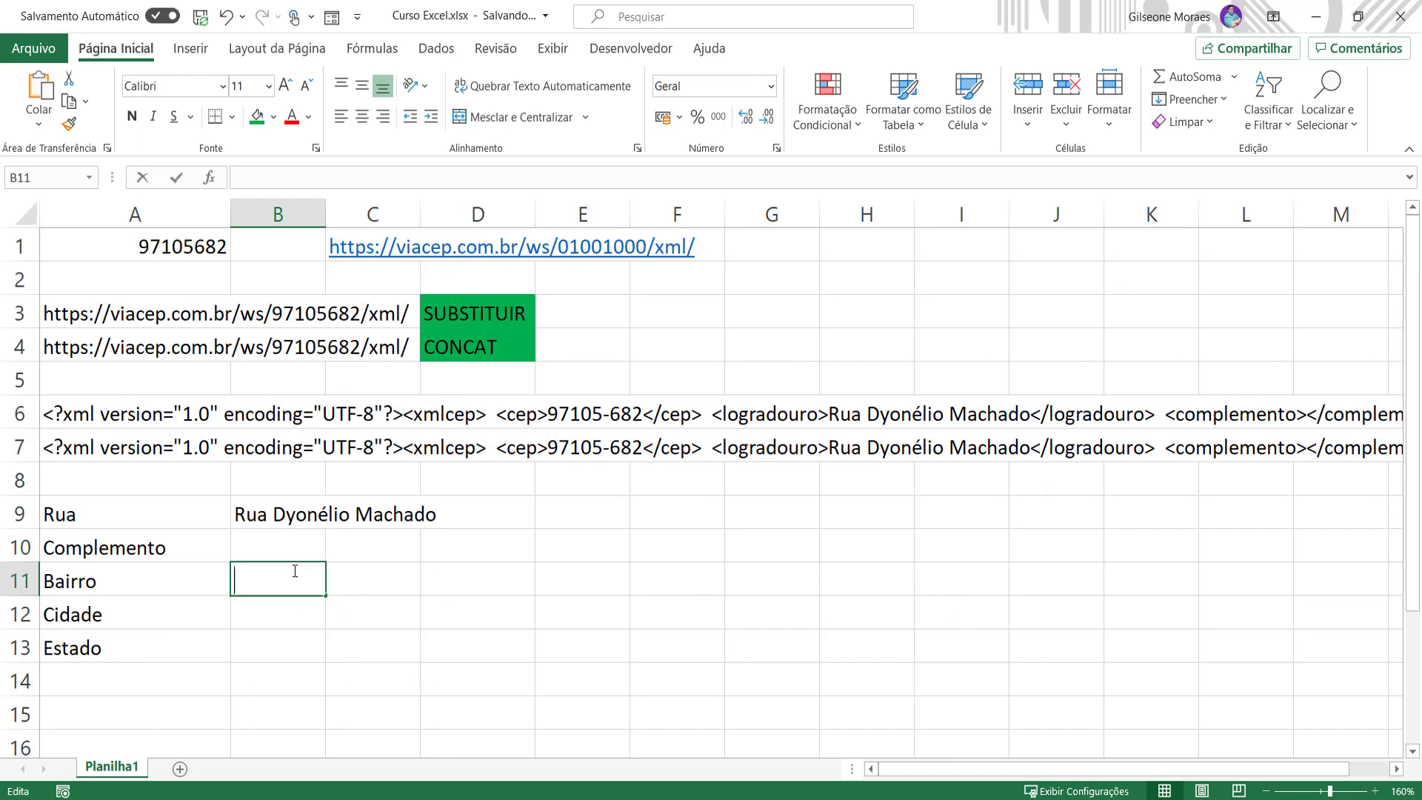
type("=SEERRO(FILTROXML(A6;\"//complemento\");\"\")")
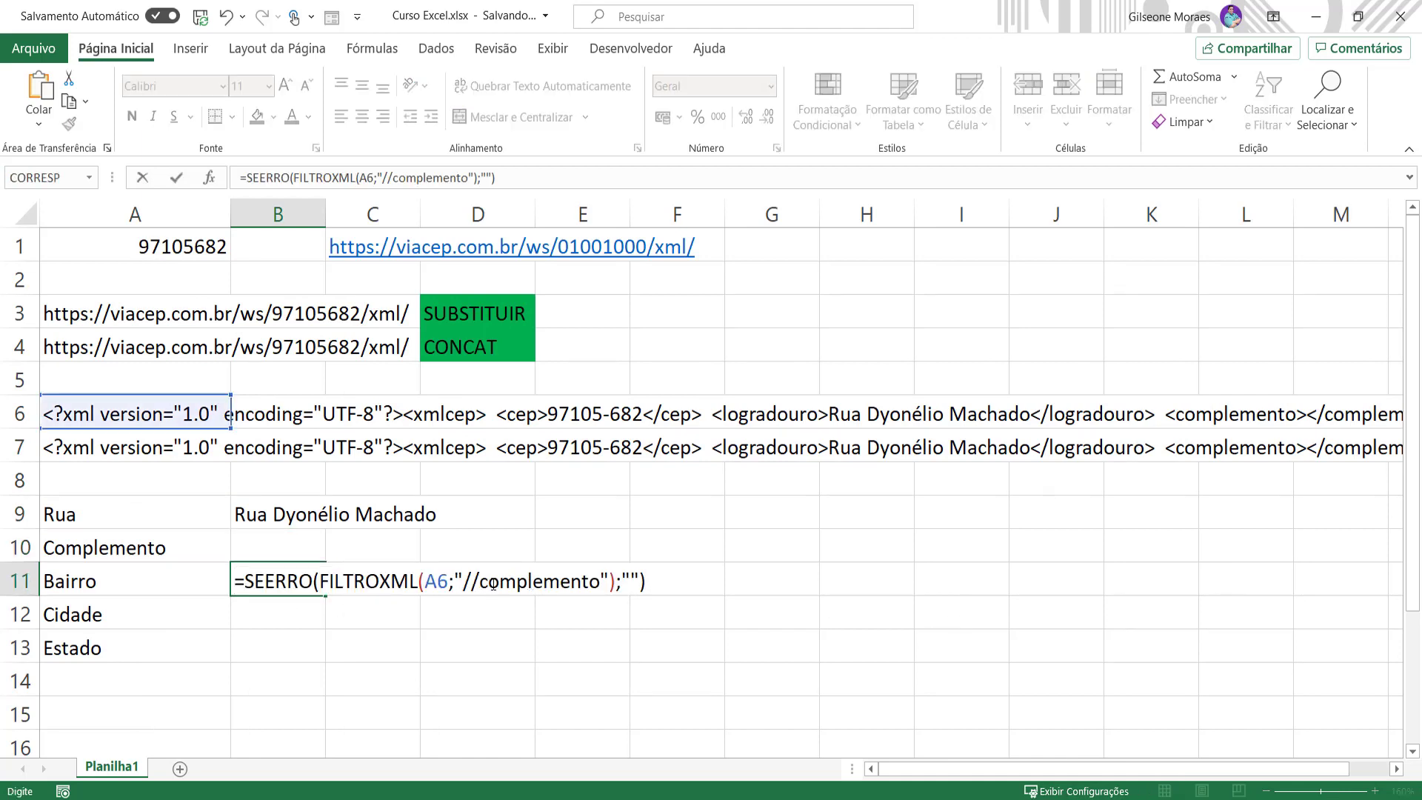
left_click_drag(478, 581, 601, 580)
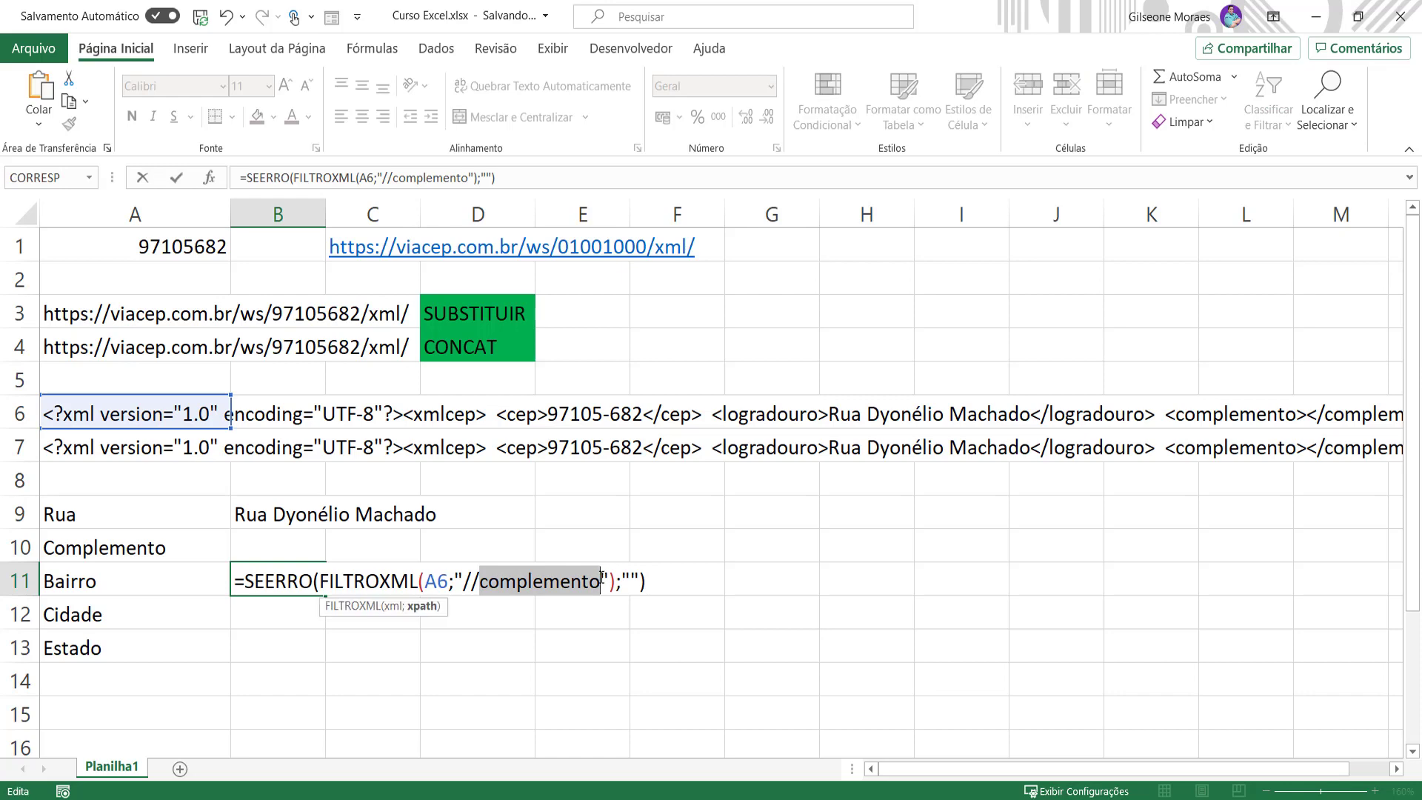
type("bairro")
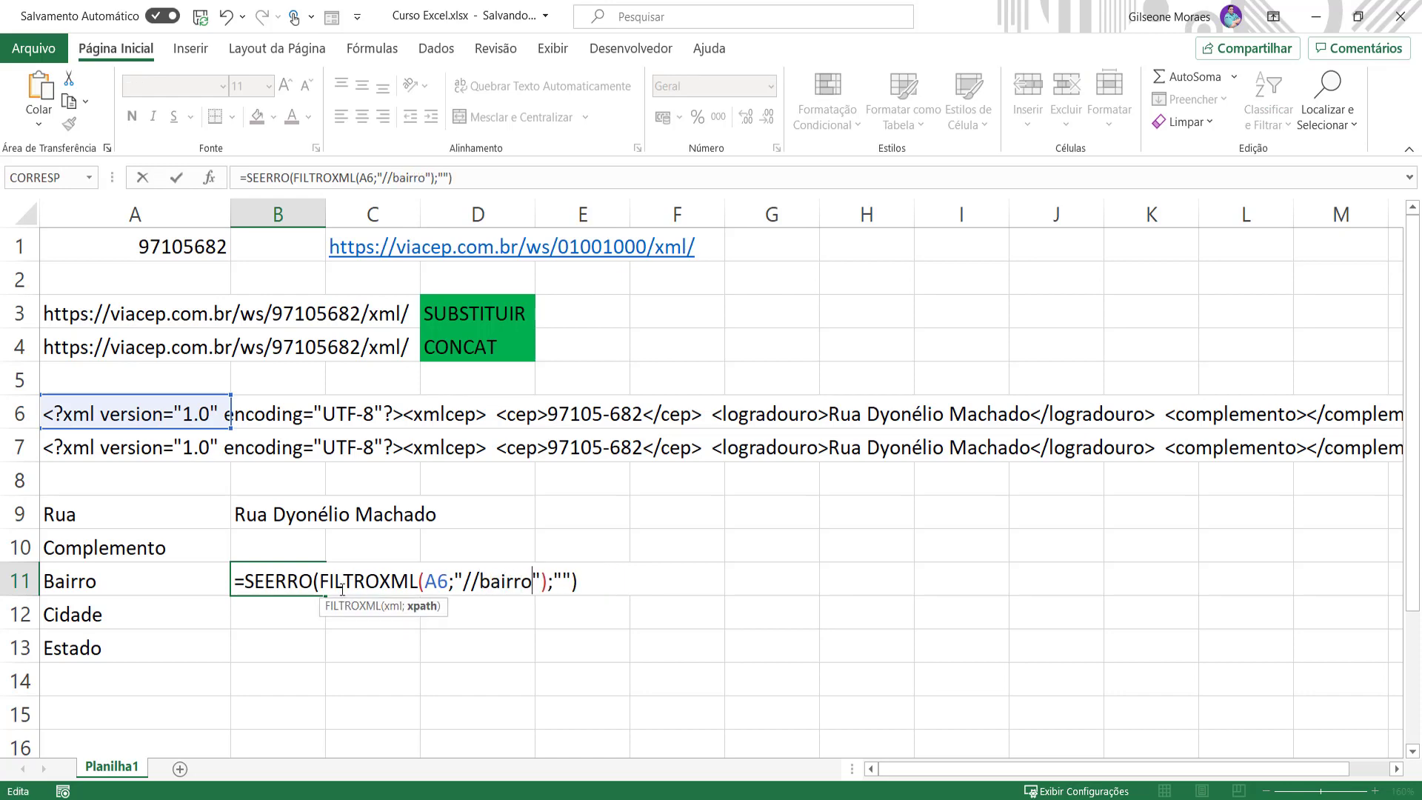
left_click_drag(320, 580, 573, 581)
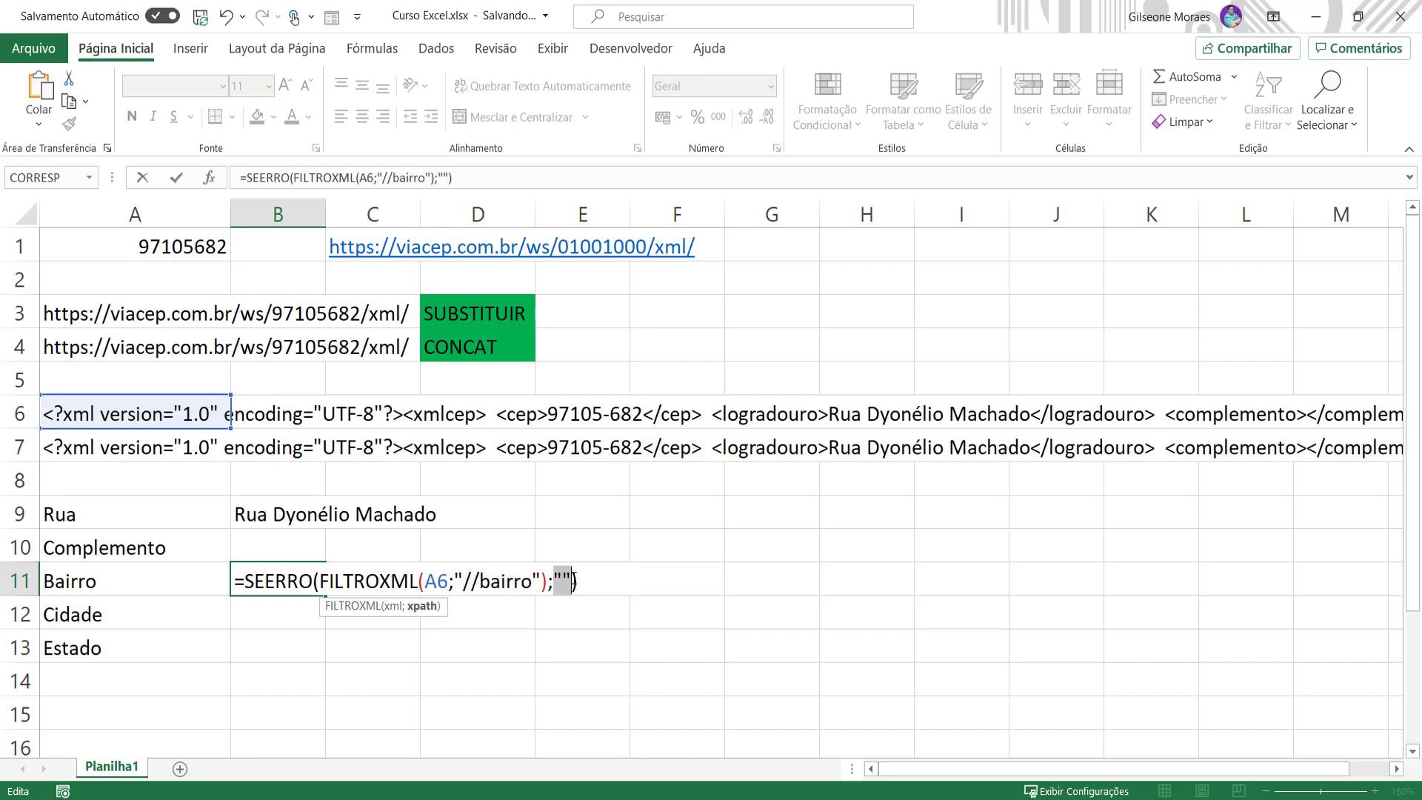
left_click(578, 582)
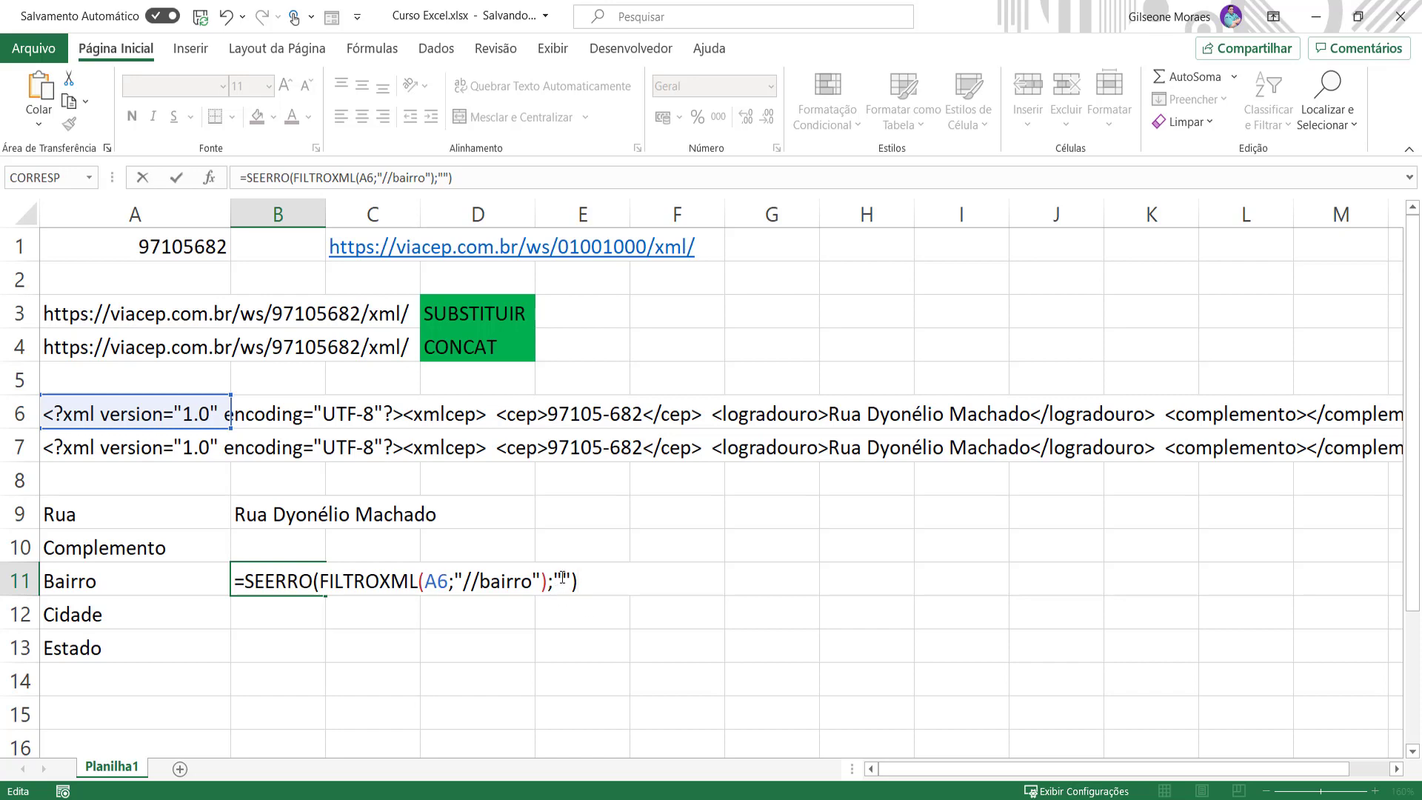
left_click_drag(562, 579, 554, 579)
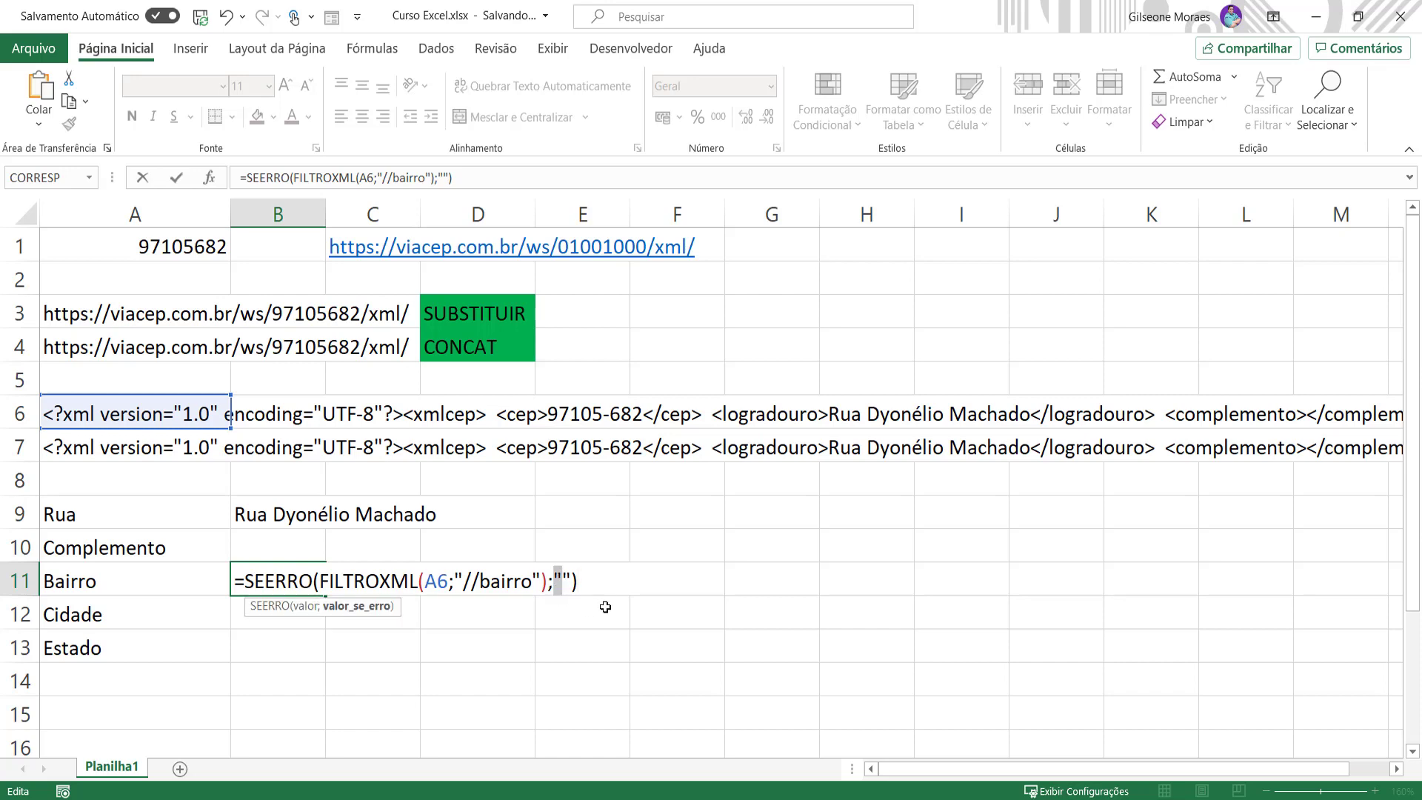
left_click(569, 581)
left_click_drag(569, 581, 554, 581)
key("Return")
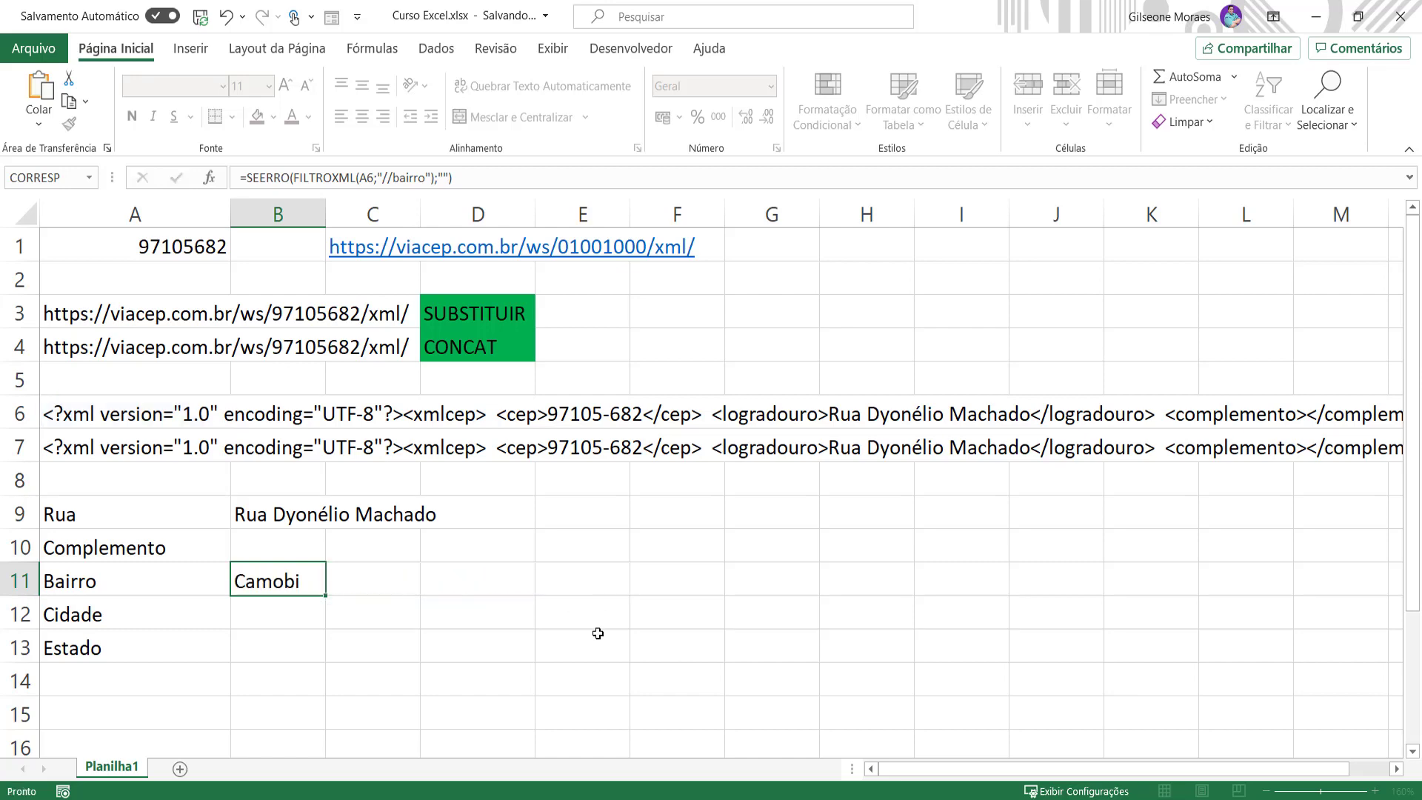
left_click(311, 587)
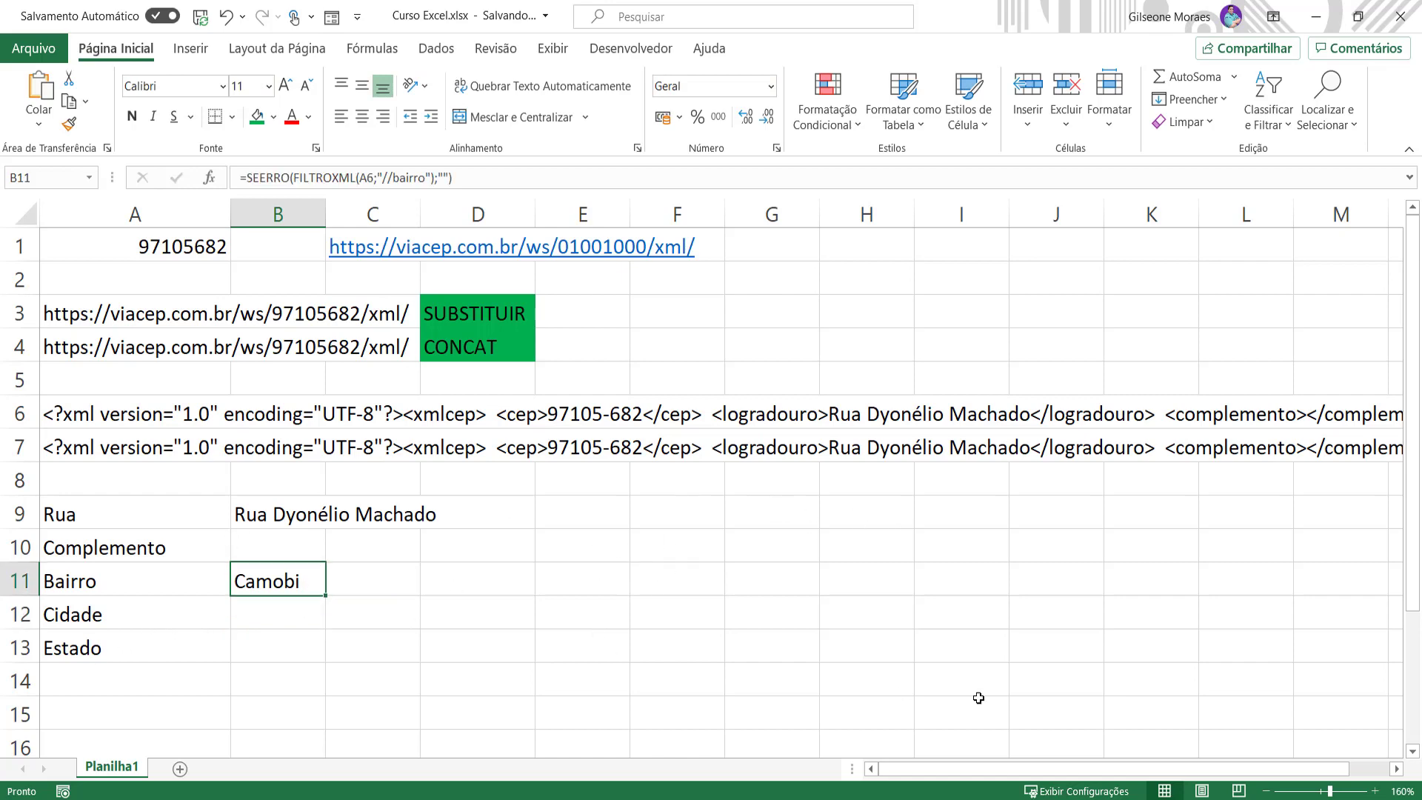
- Examine the XML response along row 7 for the tags holding the city and state, and return to the address labels
left_click(1032, 432)
key("Right")
key("Right")
key("Right")
key("Right")
key("Right")
key("Right")
key("Right")
key("Right")
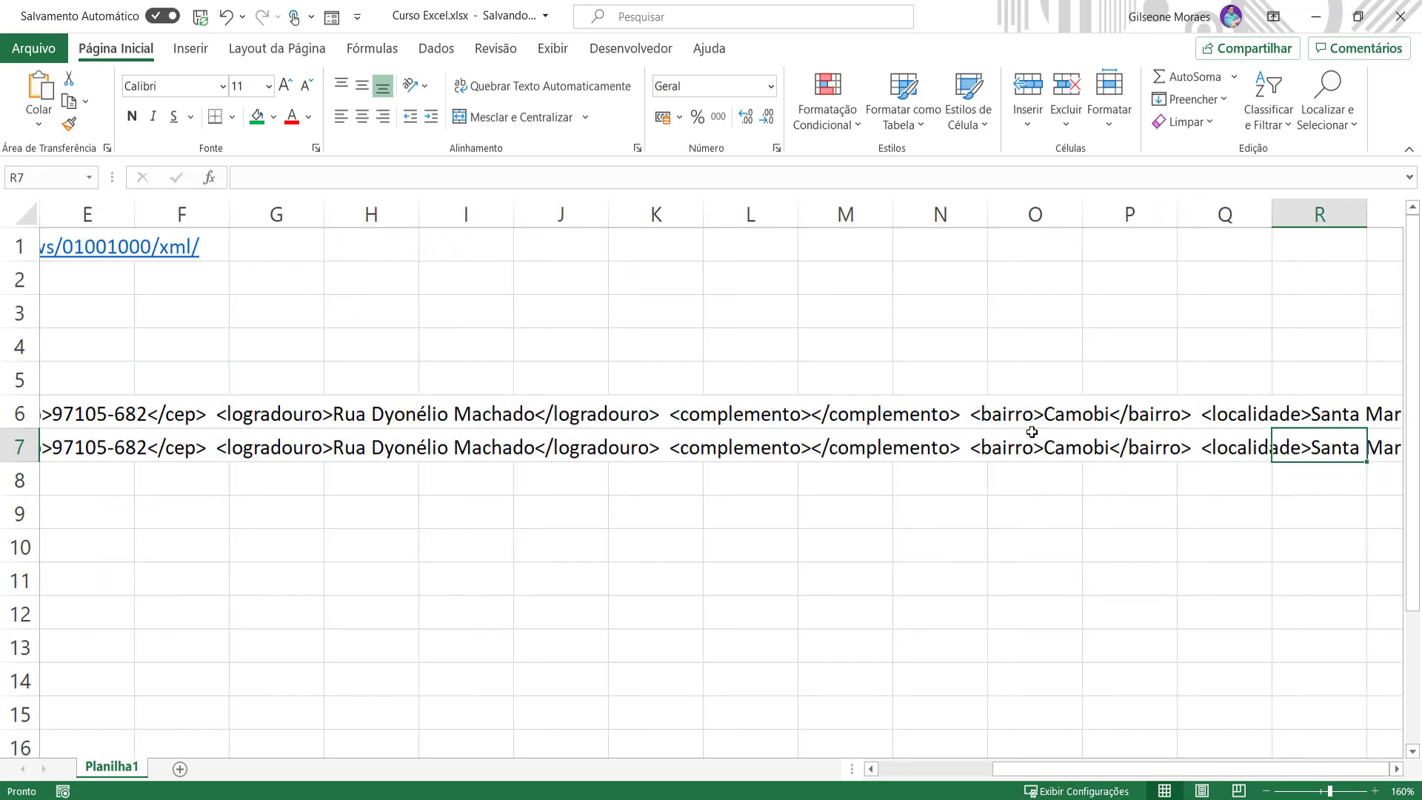
key("Right")
key("Right")
key("Right")
key("Right")
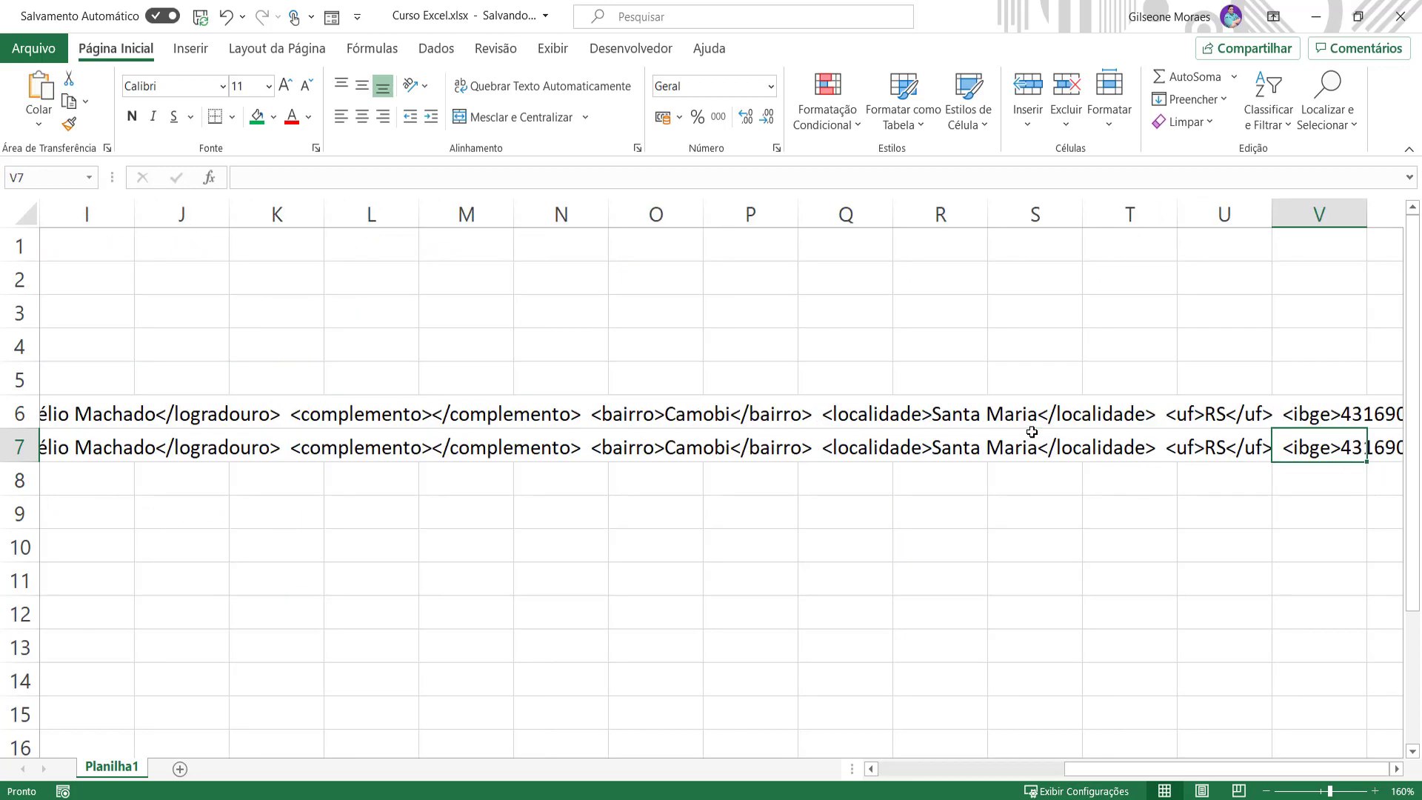
key("Down")
key("Home")
key("Down")
key("Down")
key("Down")
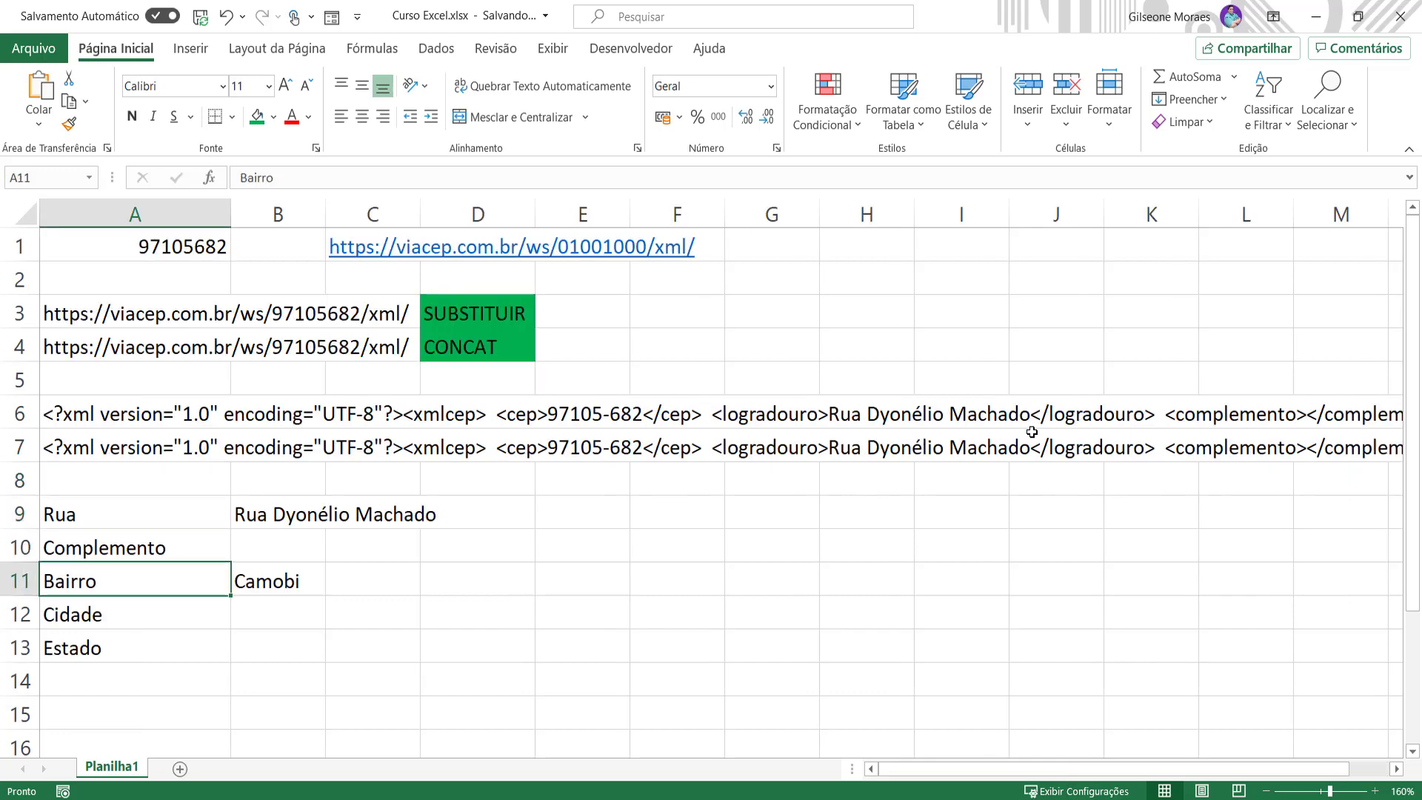
- Paste the copied formula into the Cidade cell B12 and change its tag to localidade: =SEERRO(FILTROXML(A6;"//localidade");"")
left_click(286, 612)
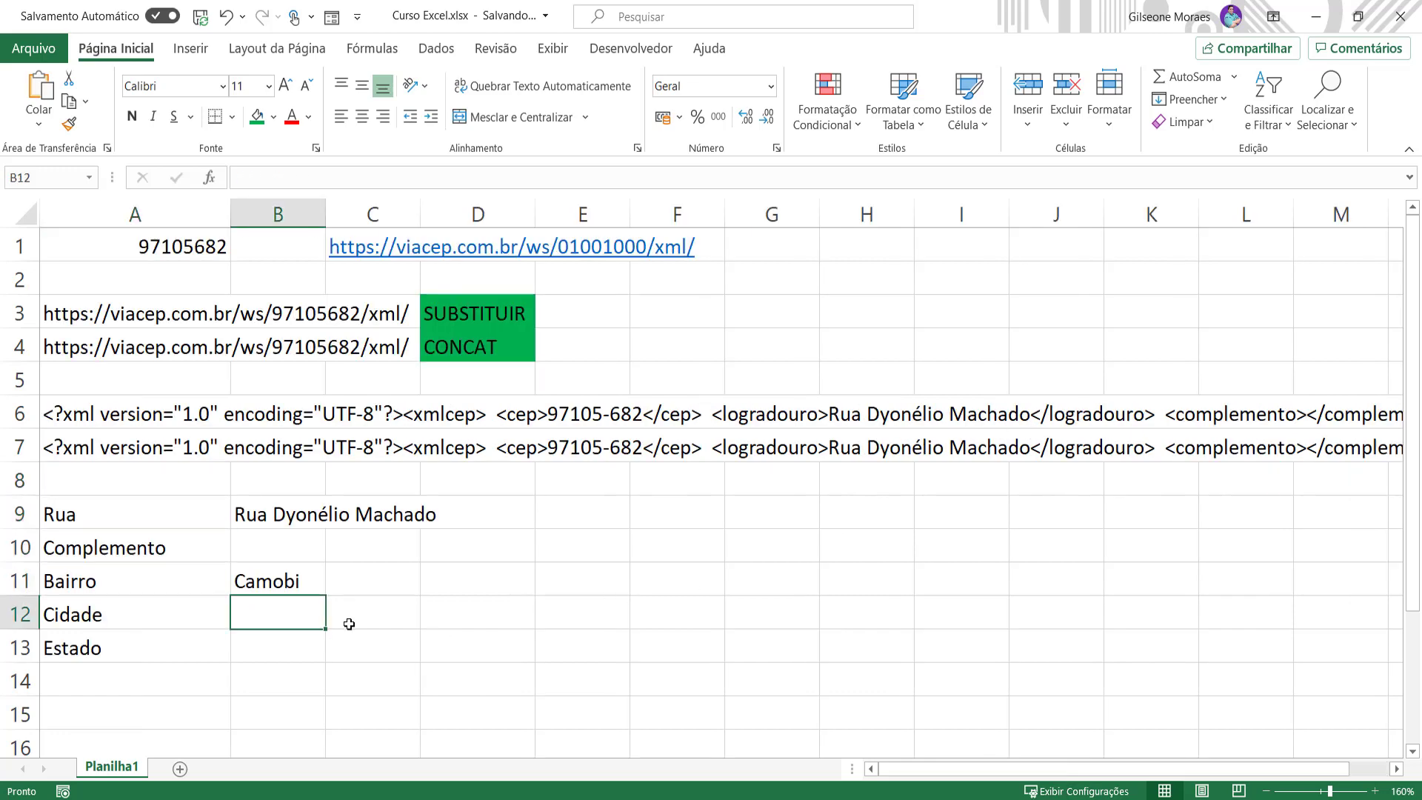
double_click(314, 614)
type("=SEERRO(FILTROXML(A6;\"//complemento\");\"\")")
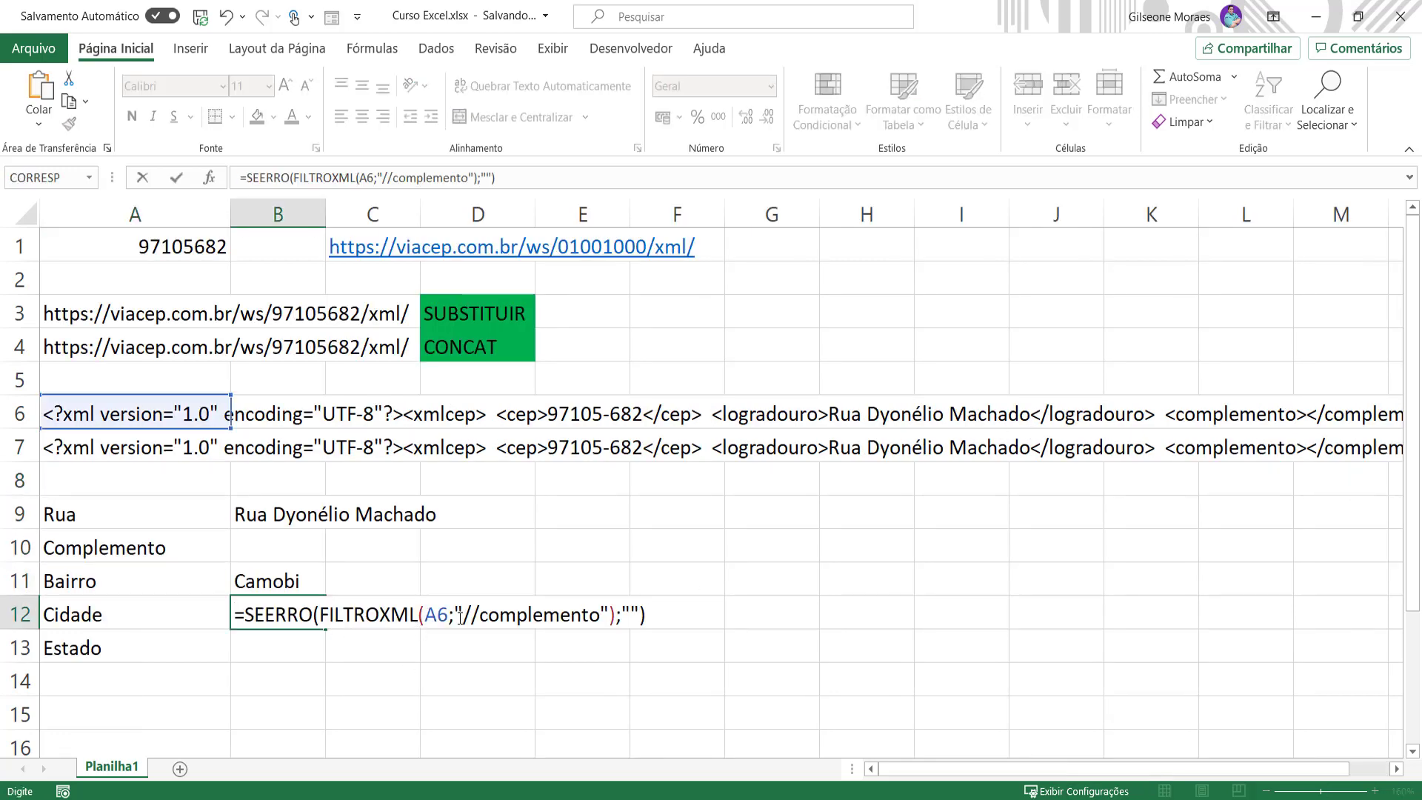
double_click(520, 614)
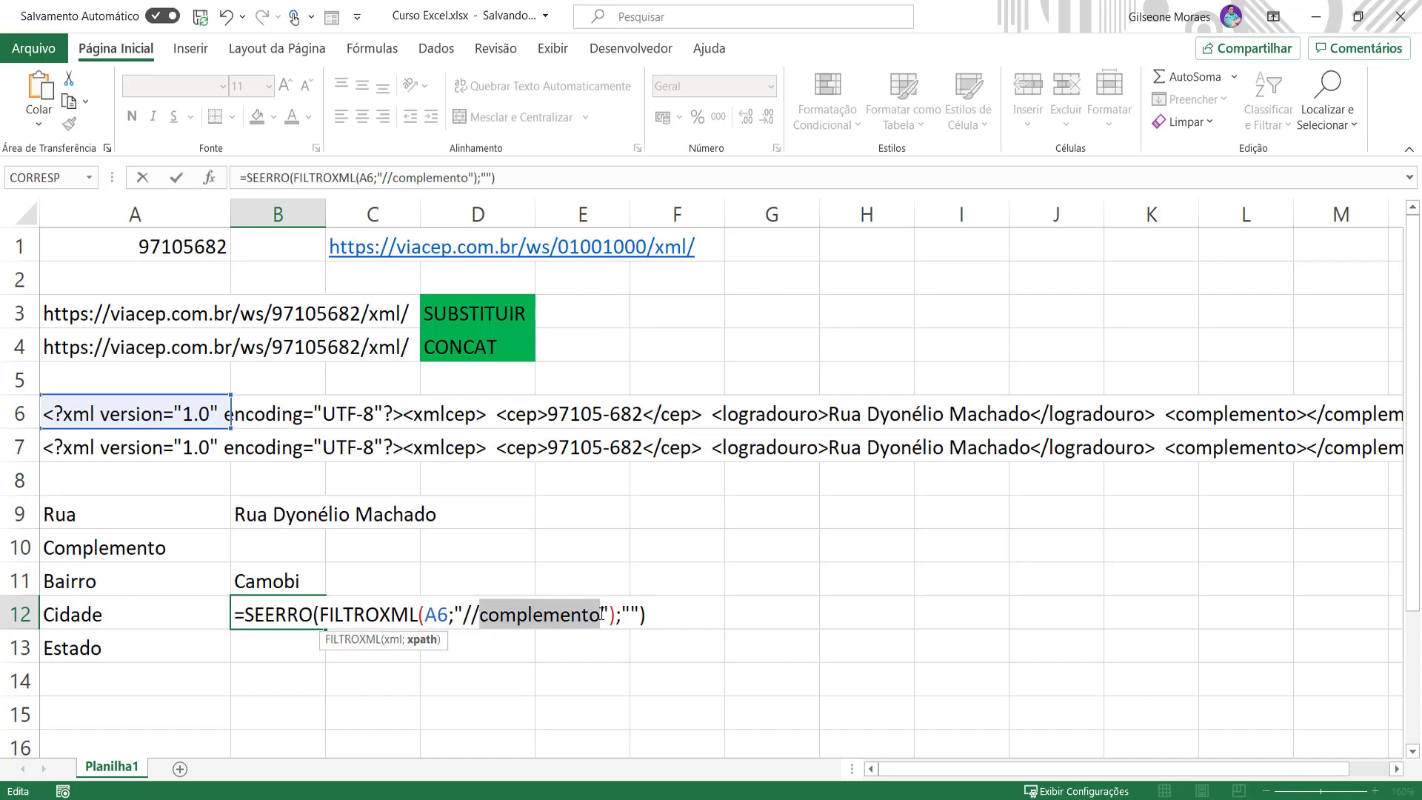
type("localidade")
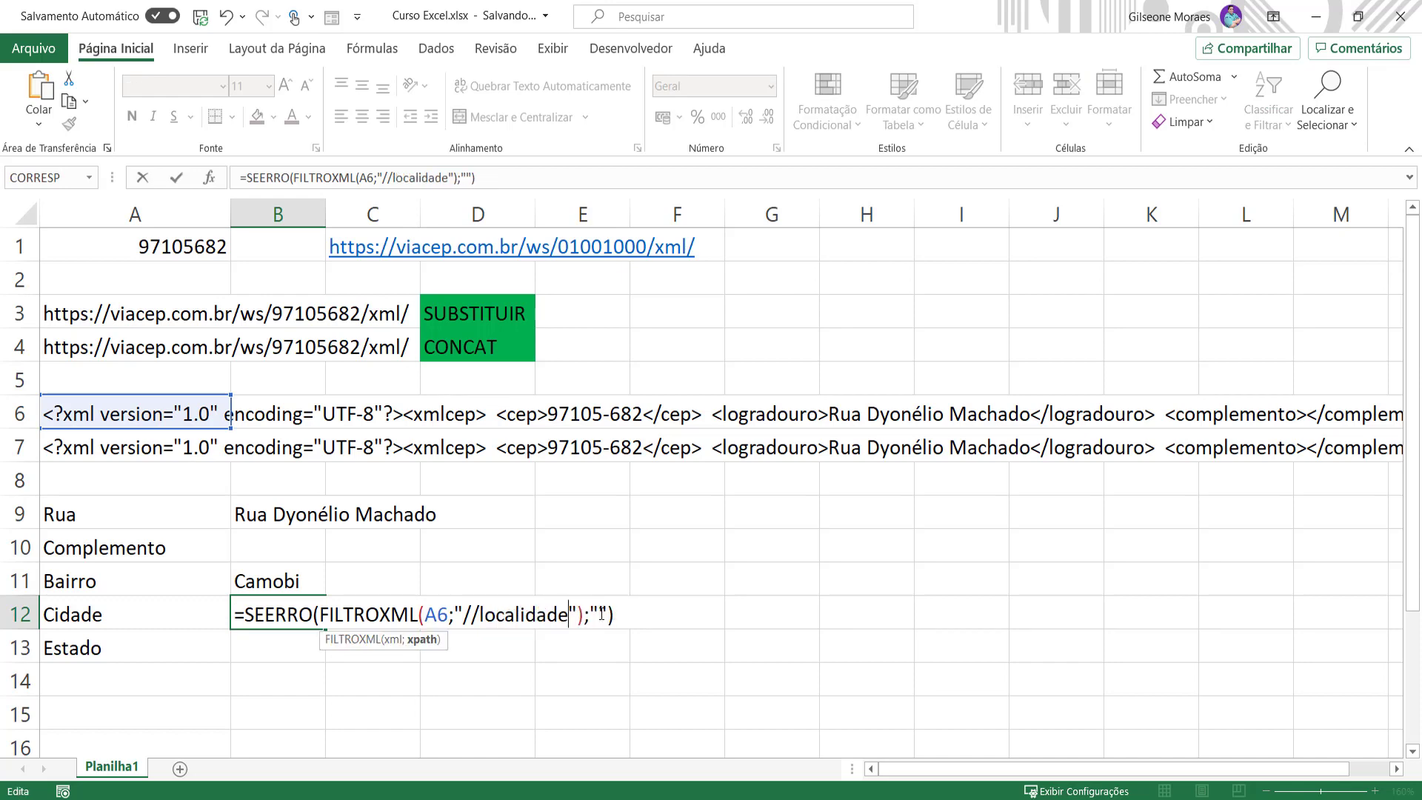
key("Return")
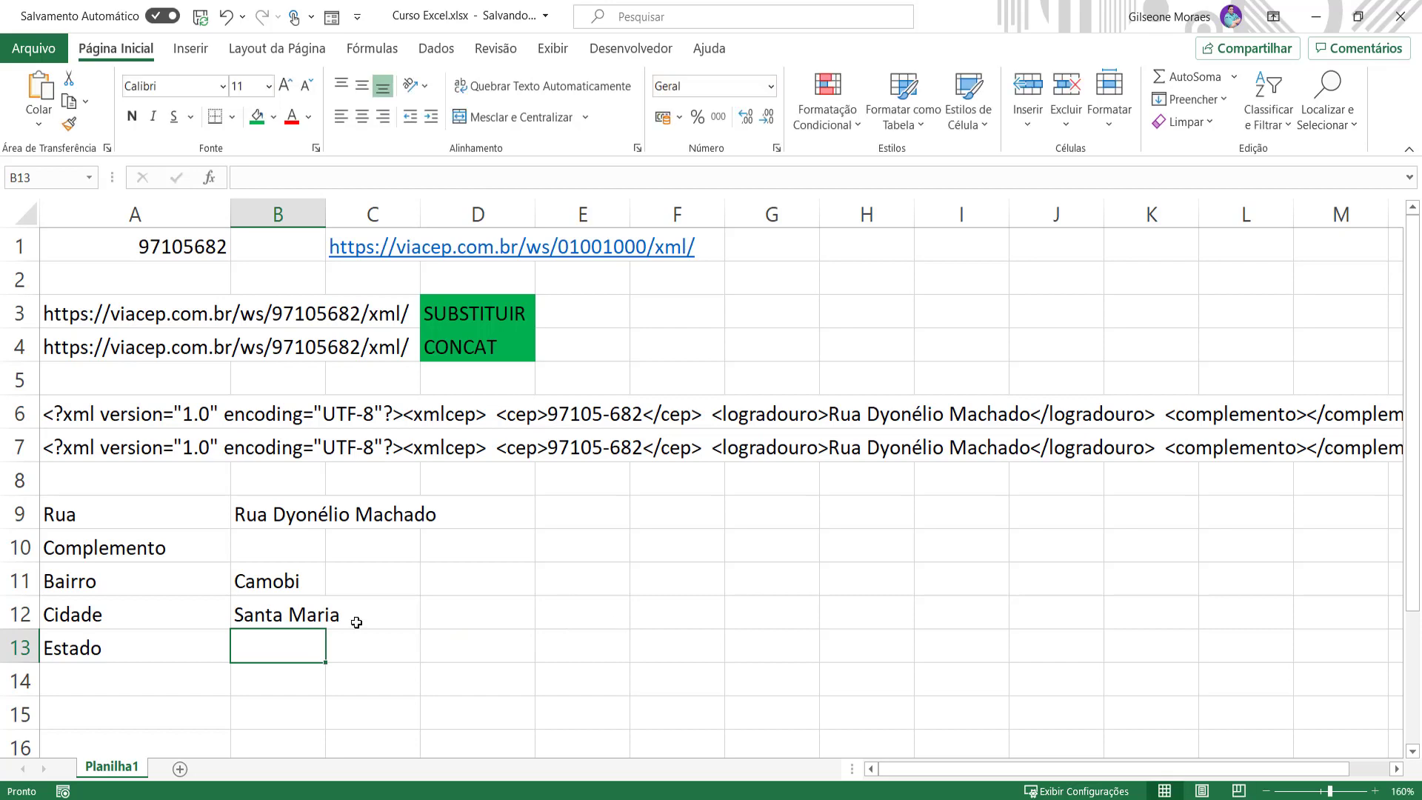
- Paste the copied formula into the Estado cell B13 and change its tag to uf: =SEERRO(FILTROXML(A6;"//uf");"")
type("=SEERRO(FILTROXML(A6;\"//complemento\");\"\")")
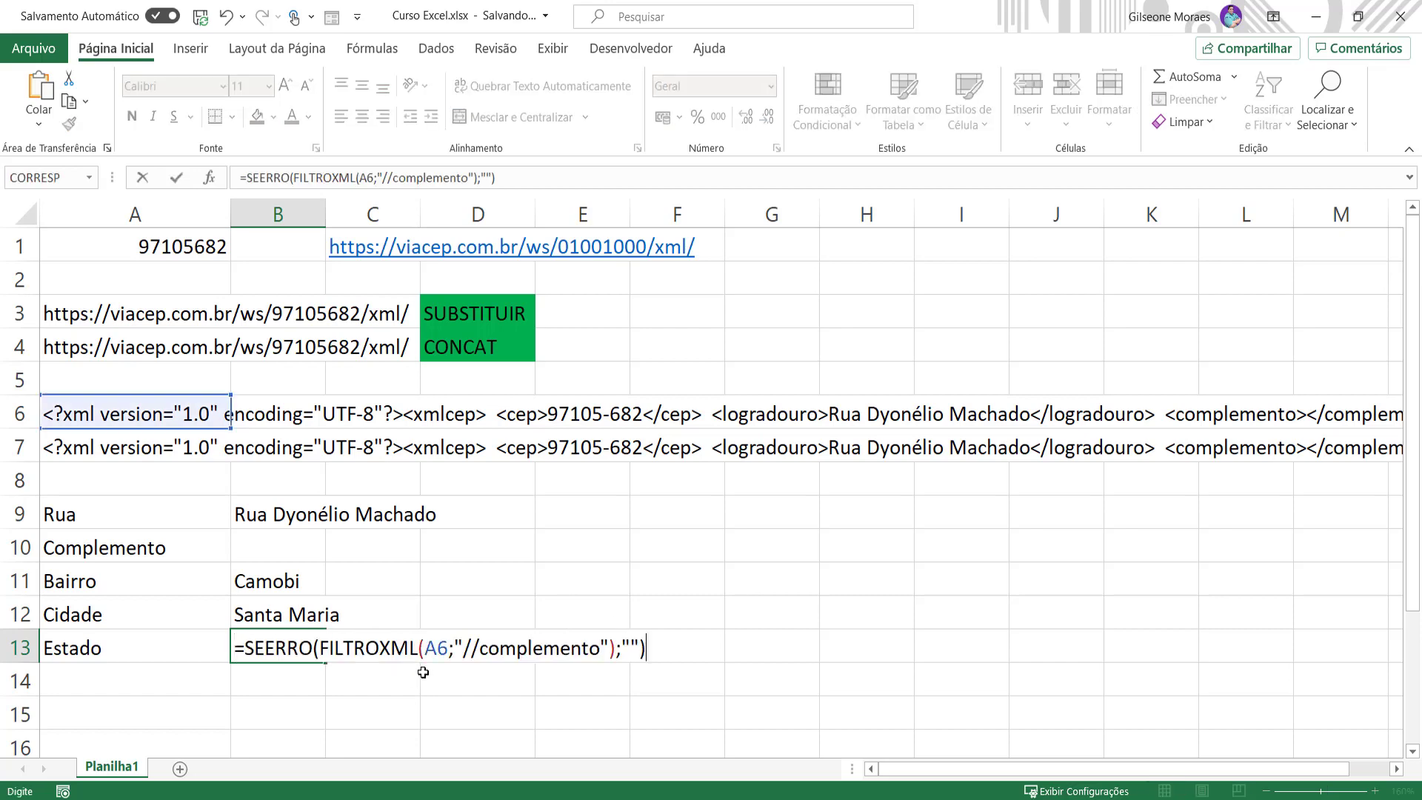
double_click(516, 648)
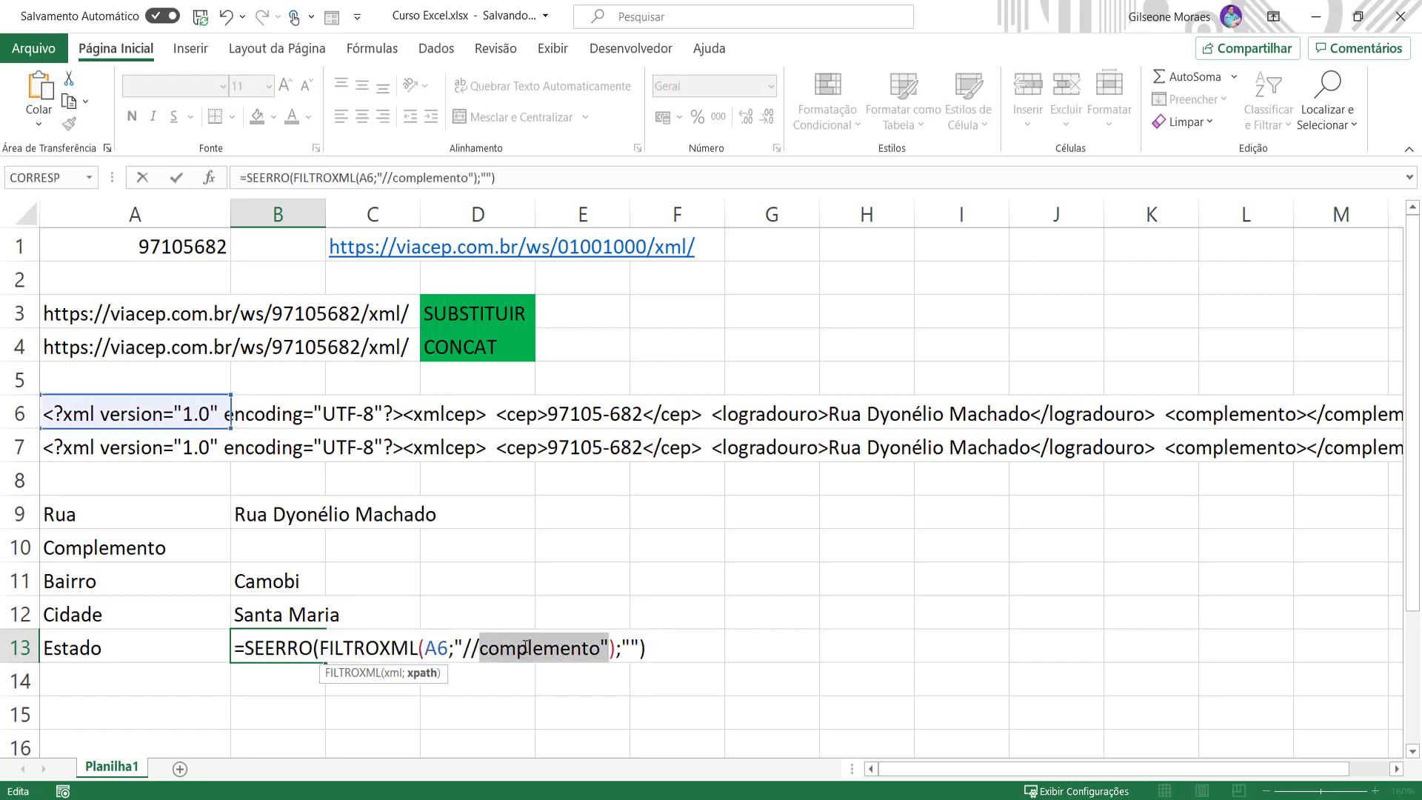
type("uf")
key("Return")
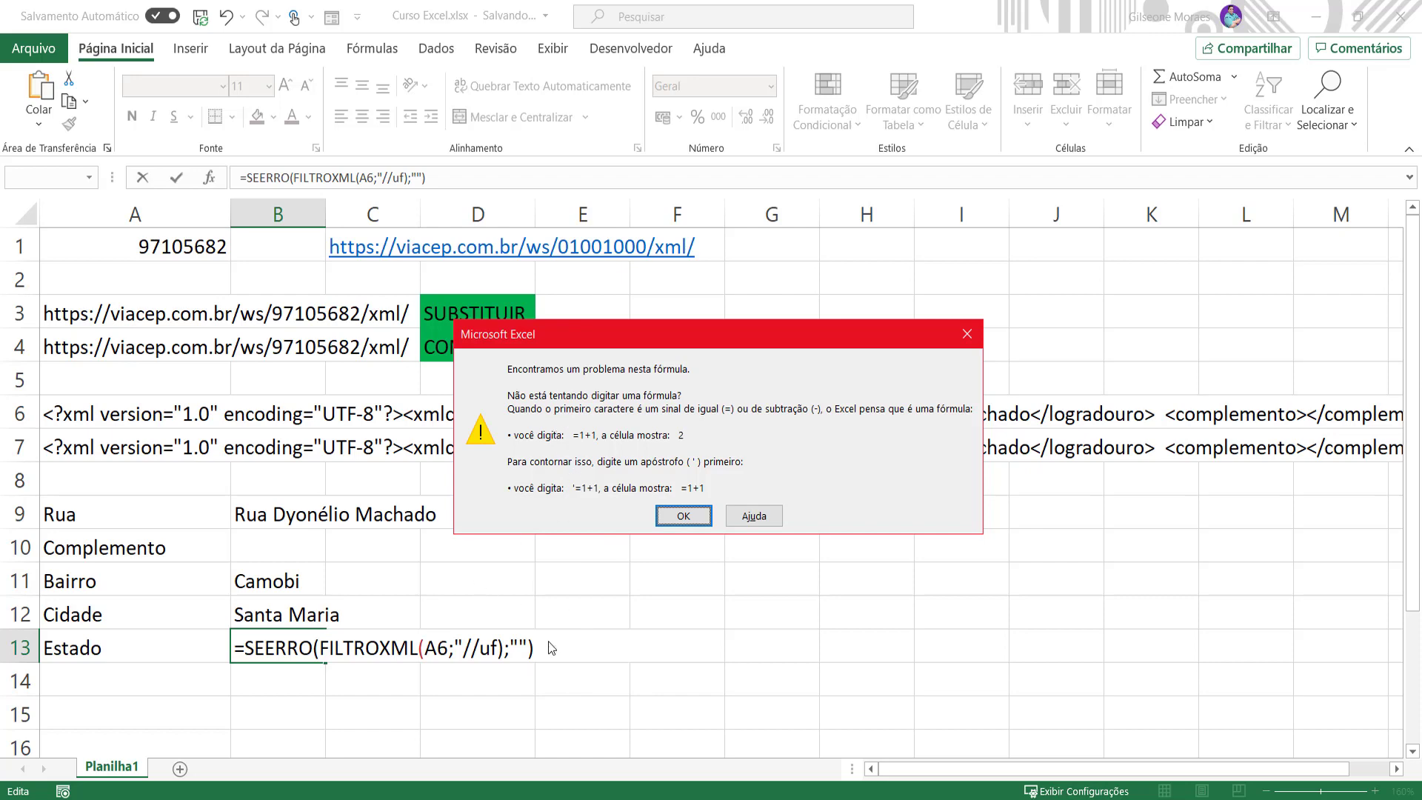
left_click(966, 335)
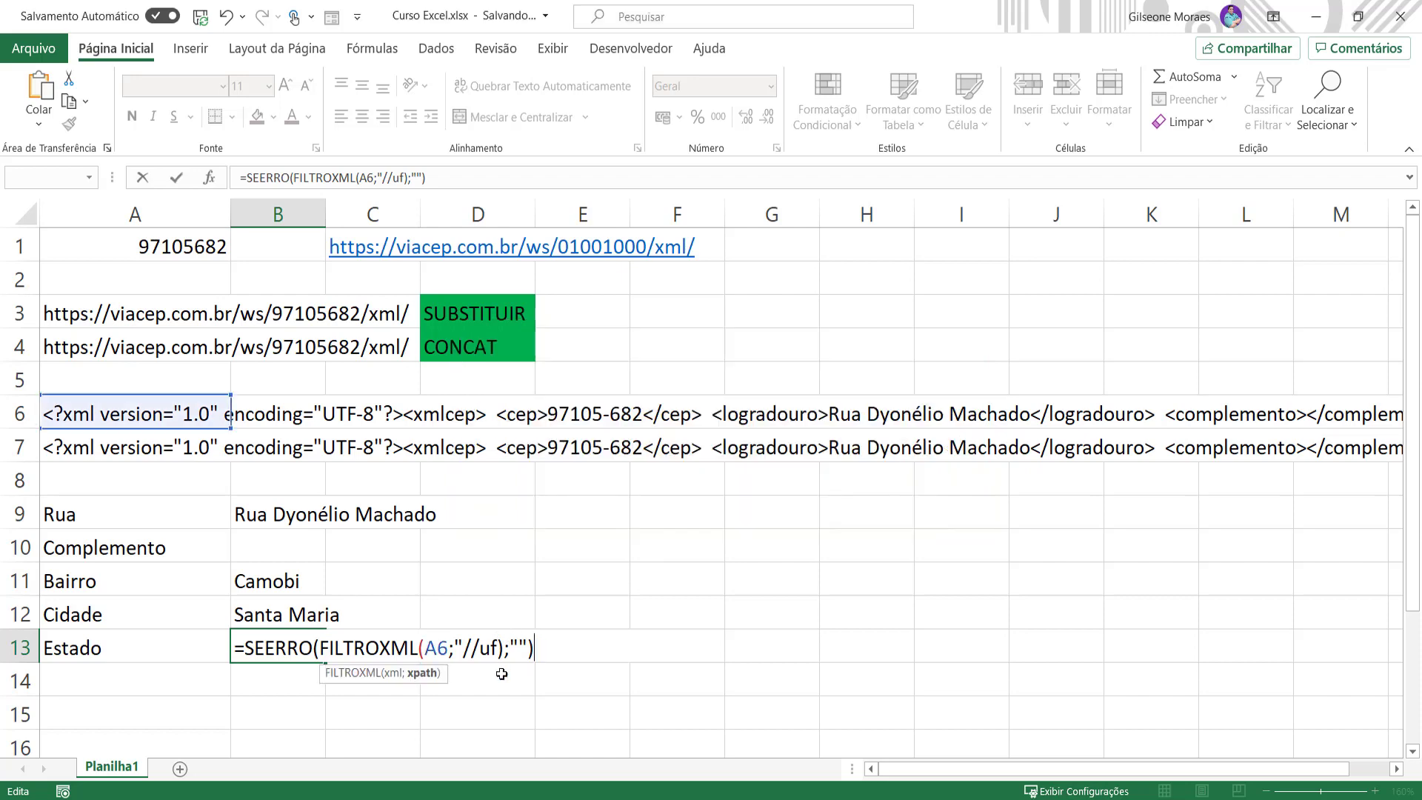
type("\"")
key("Return")
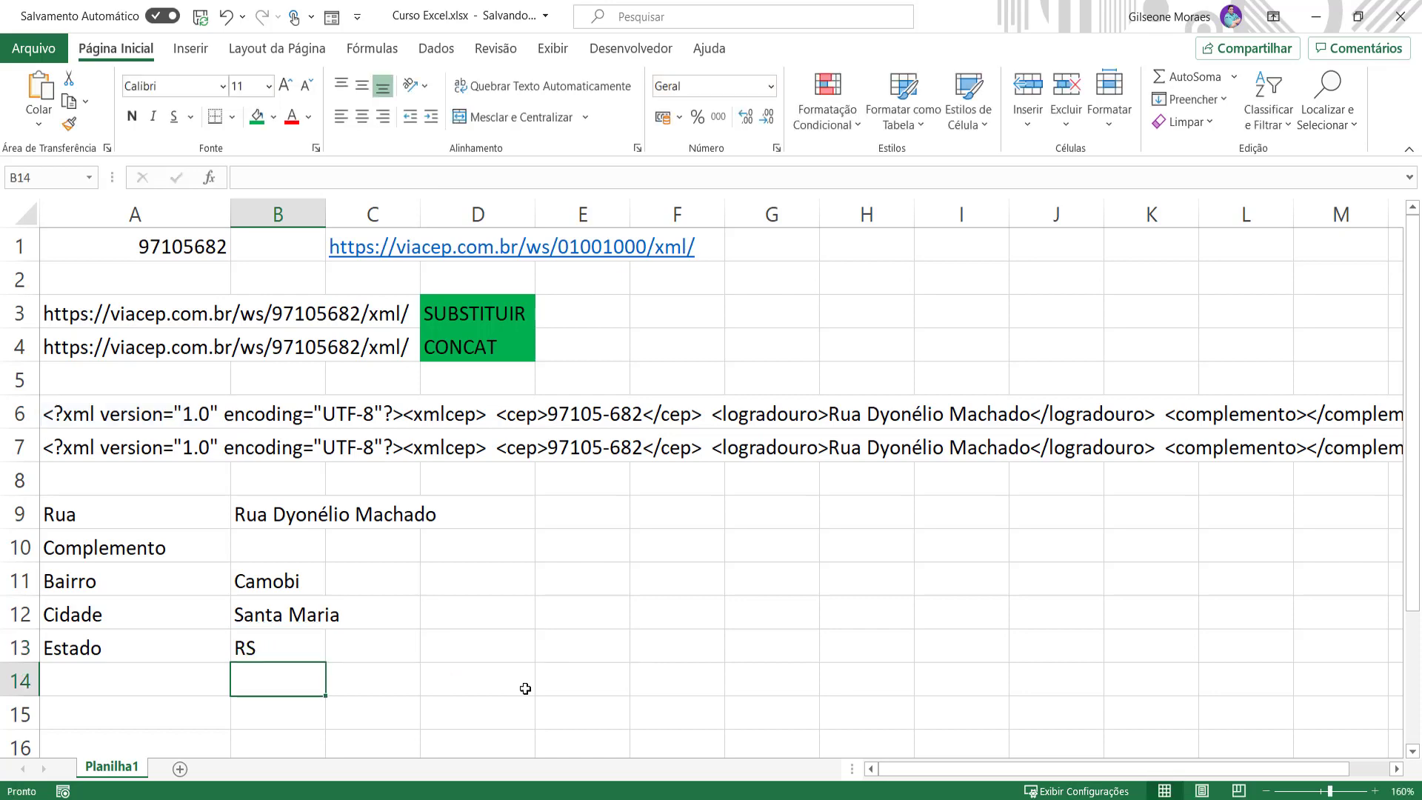
- Widen column B so that the full street name fits inside it
left_click(506, 684)
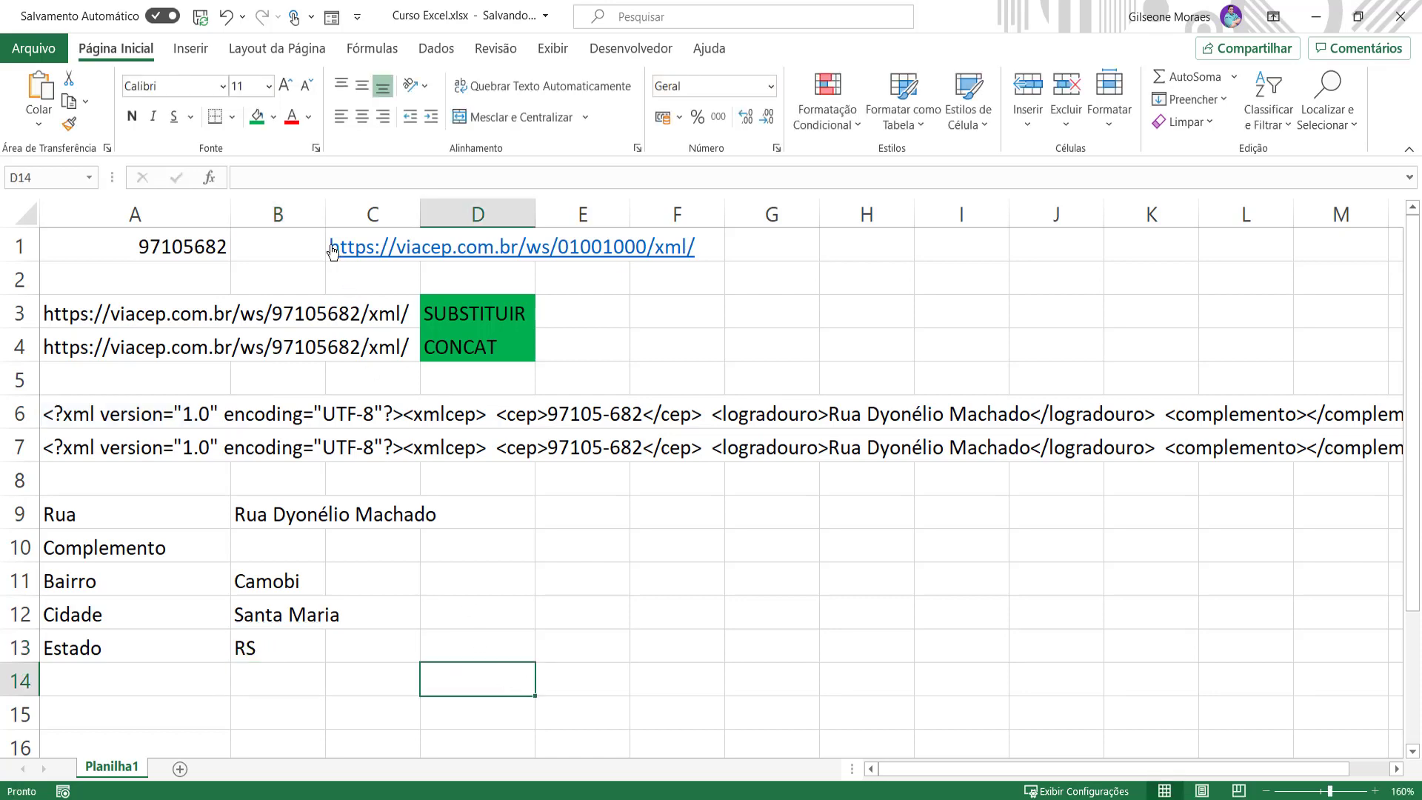
left_click_drag(326, 215, 416, 215)
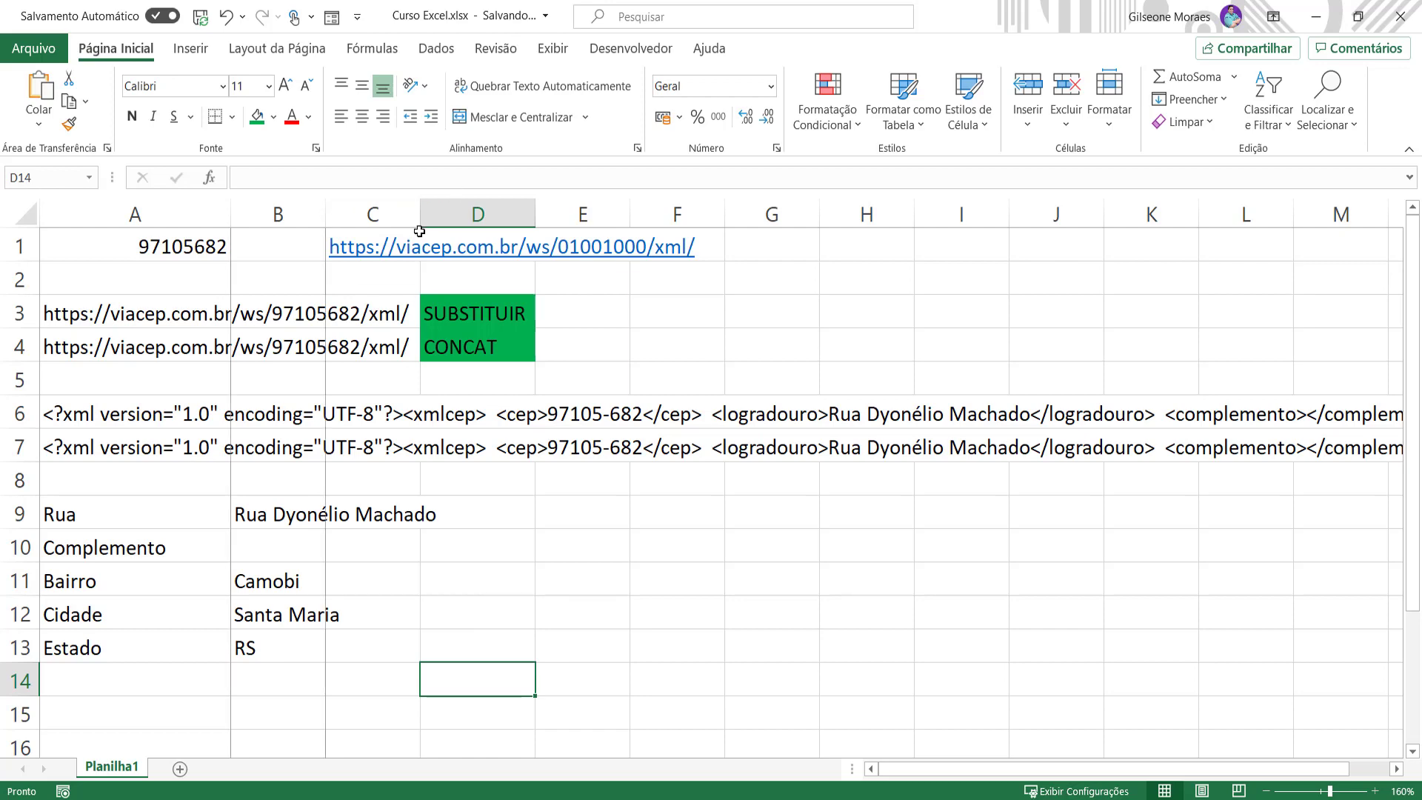
double_click(416, 214)
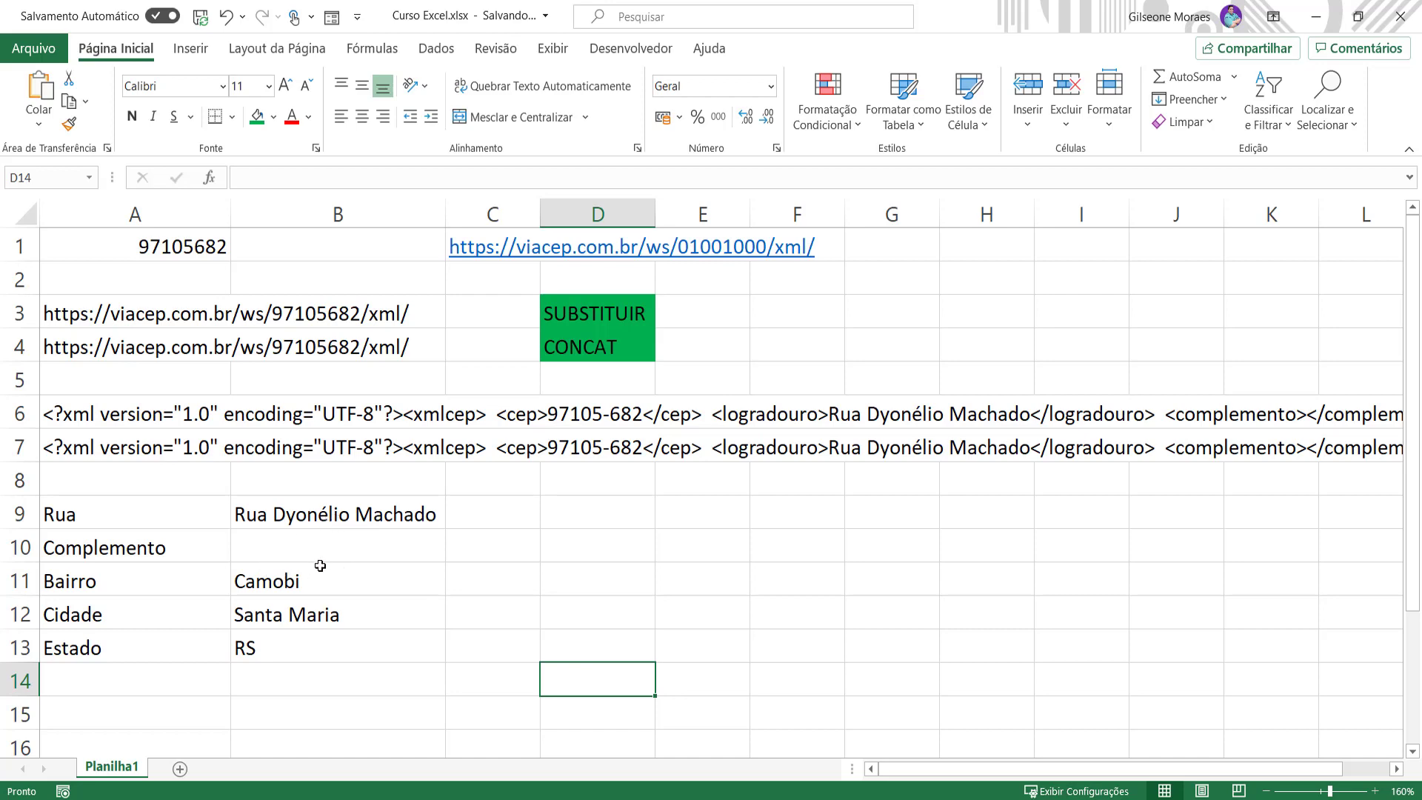
- Examine the A6 reference in the Rua formula in B9, and the SERVIÇOWEB formulas in A6 and A7, leaving all of them unedited
left_click(326, 512)
double_click(322, 511)
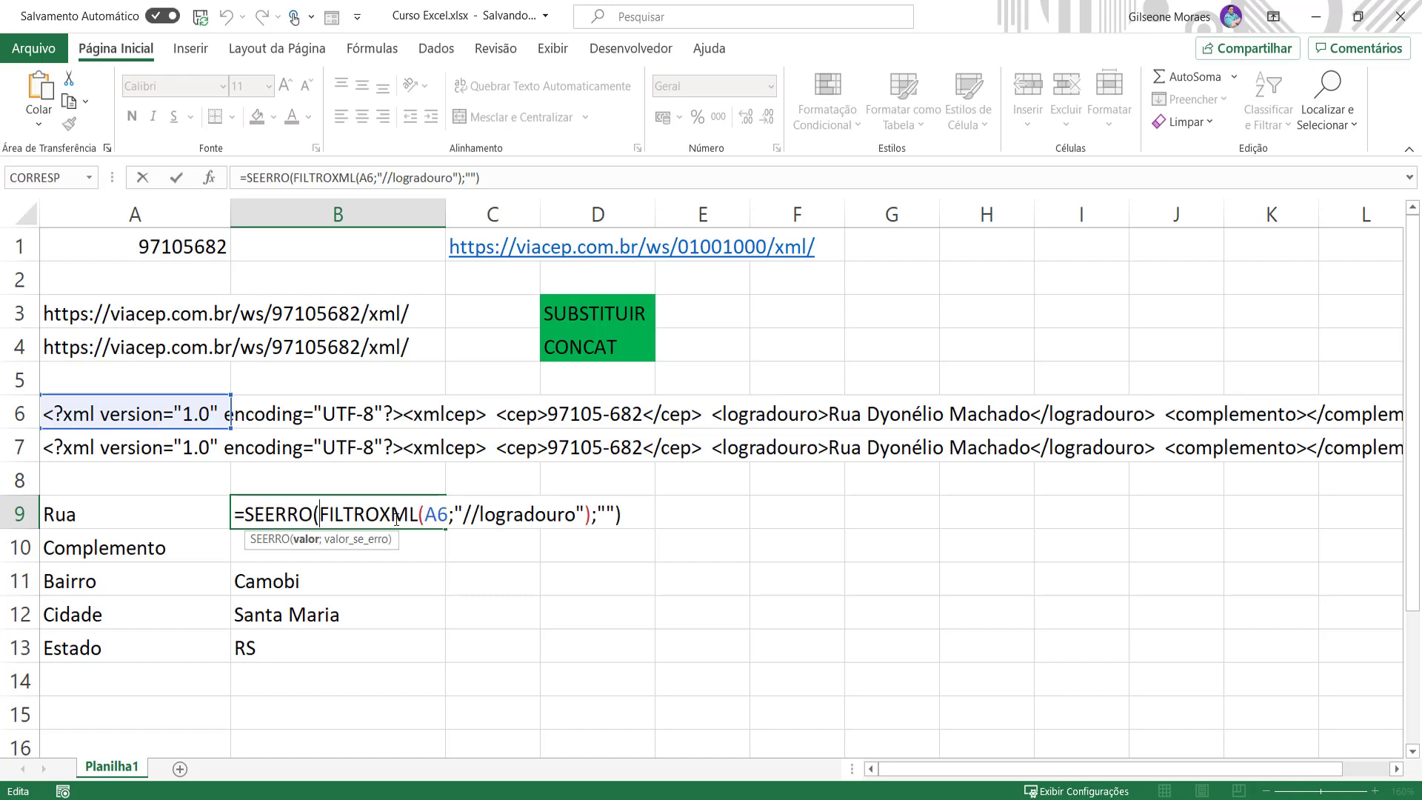
left_click_drag(445, 516, 429, 514)
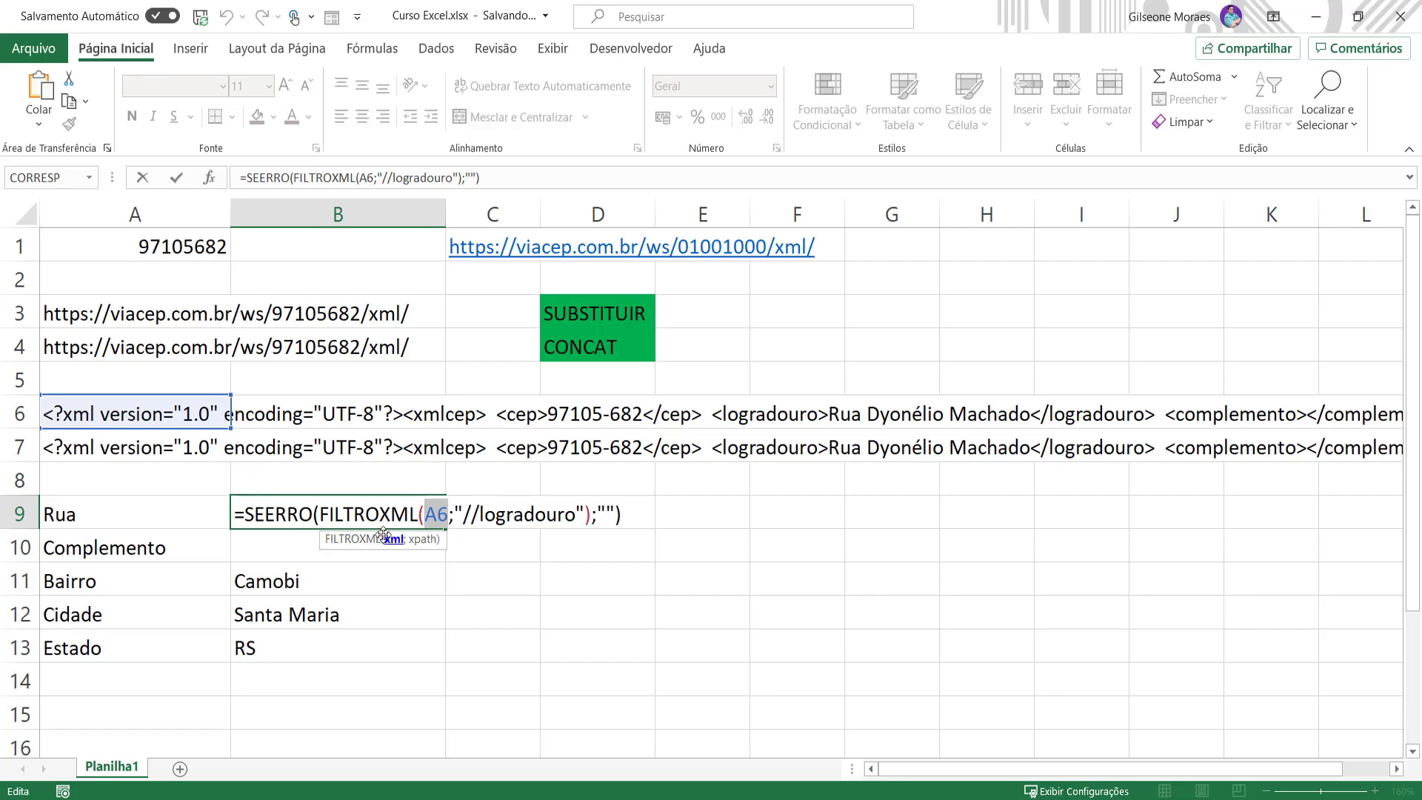
key("Return")
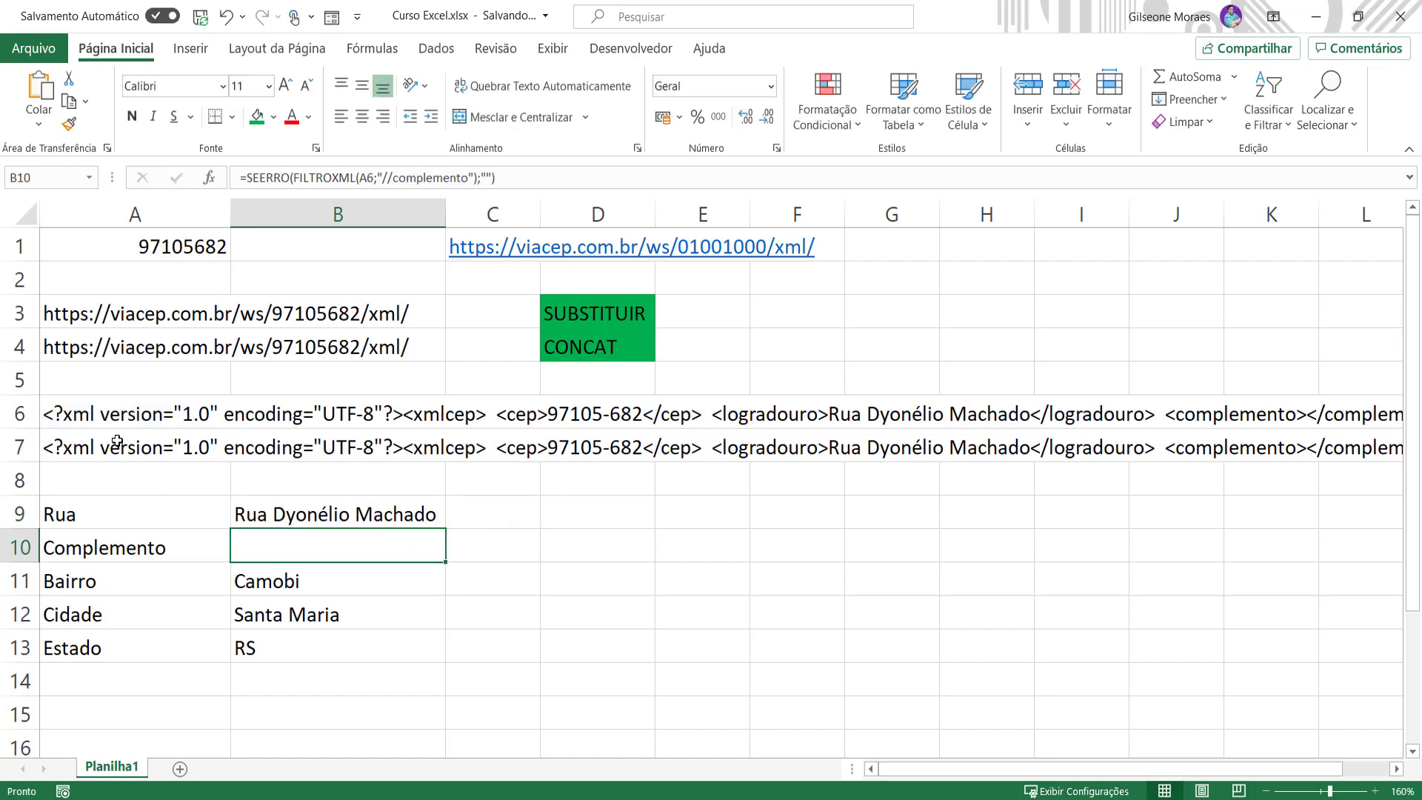
left_click(20, 447)
left_click_drag(23, 430, 25, 412)
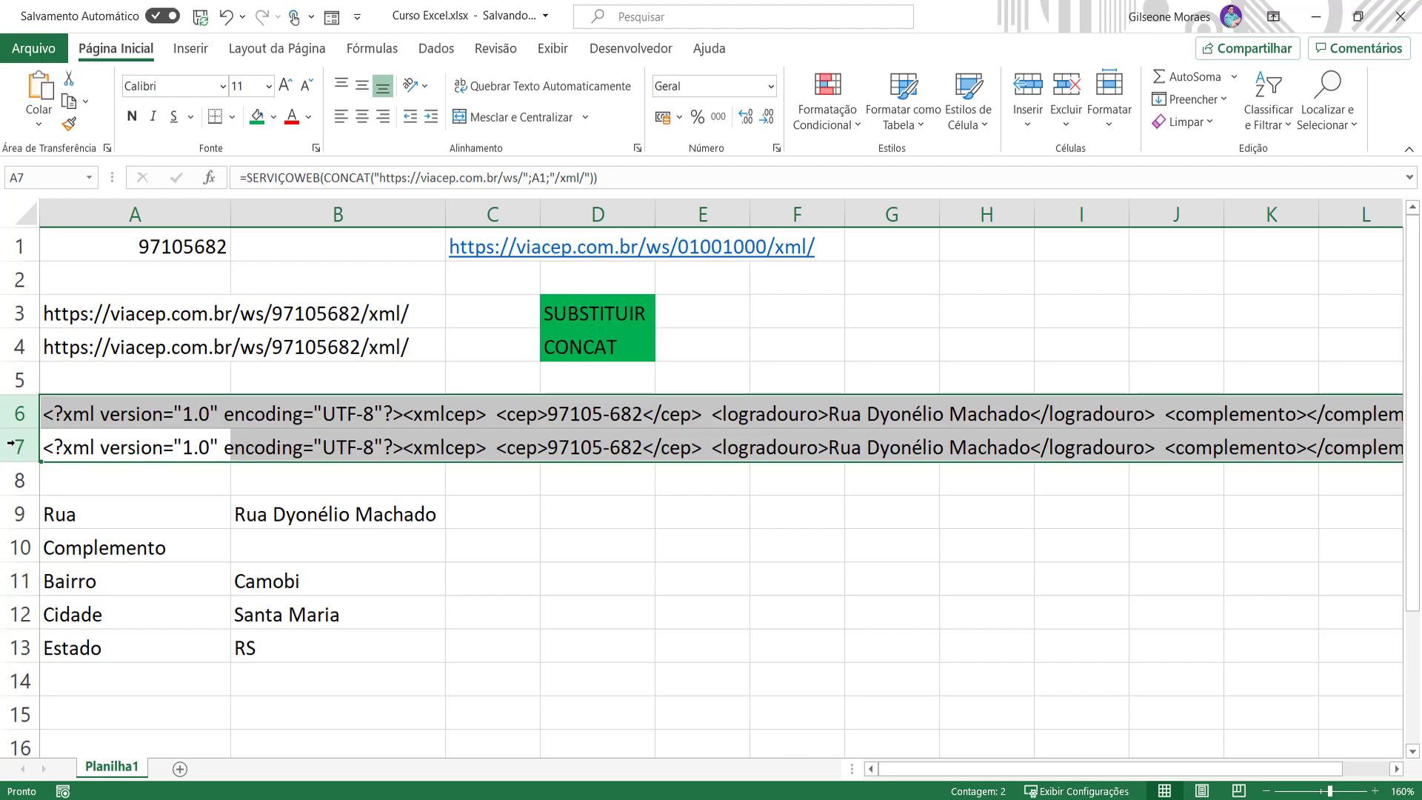
left_click(165, 453)
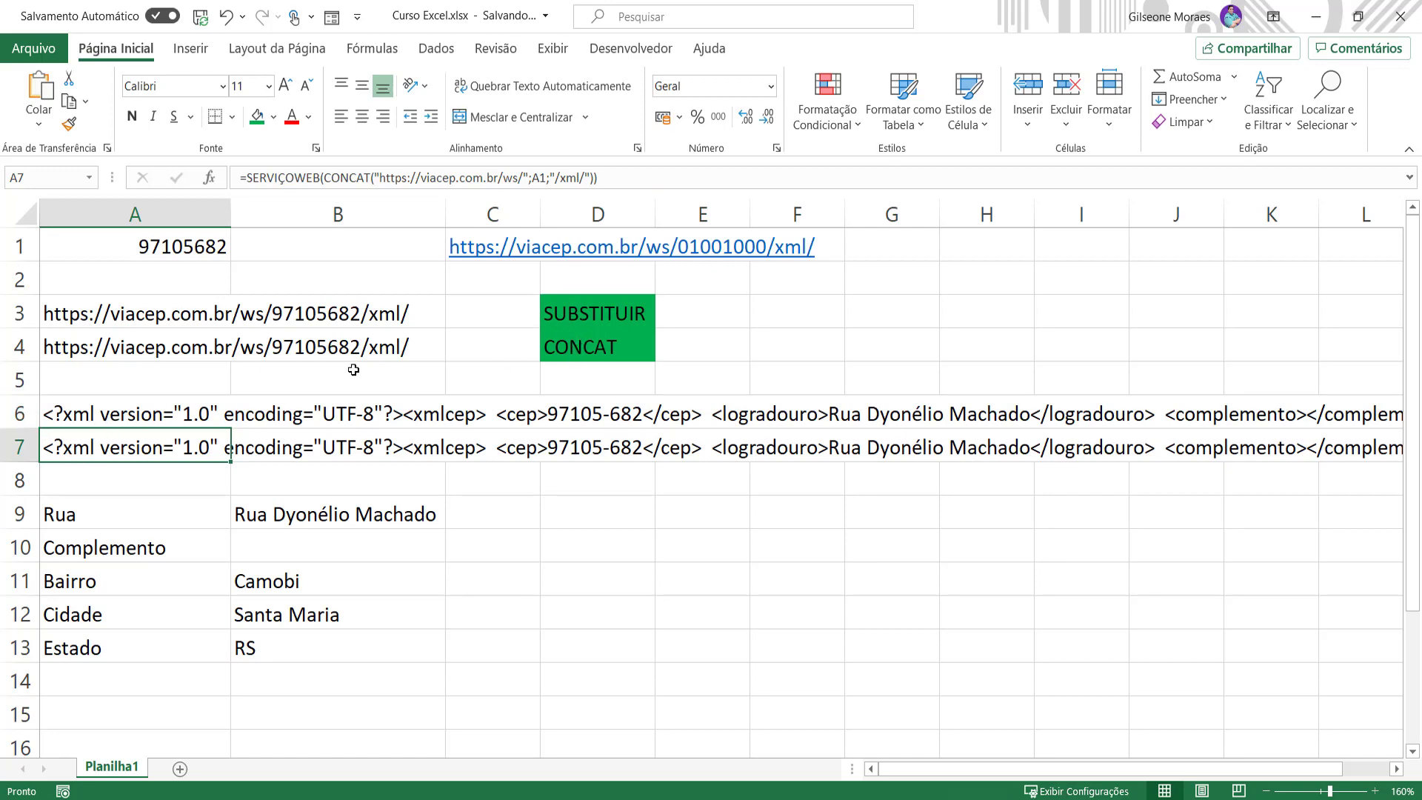
left_click(189, 411)
left_click(374, 178)
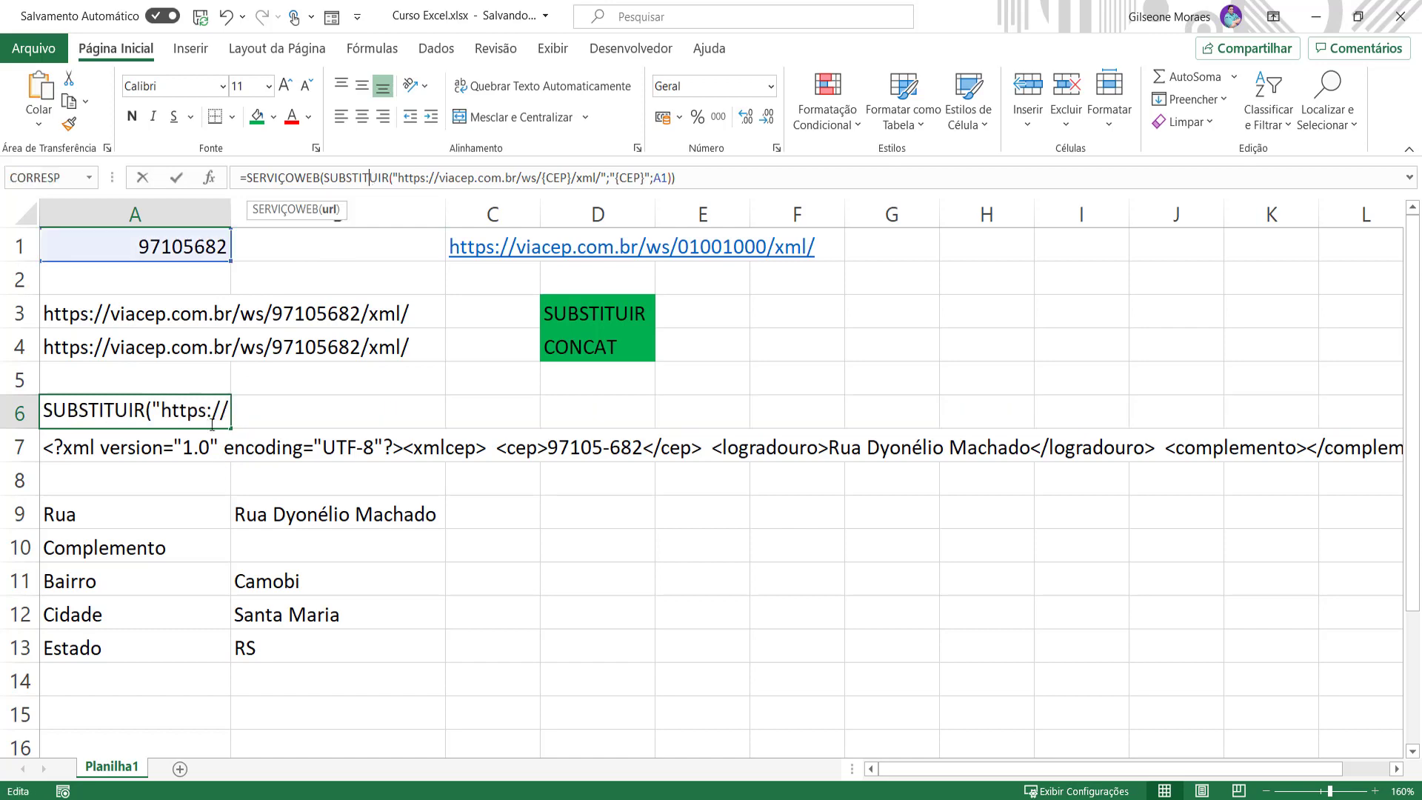
key("Escape")
left_click(185, 456)
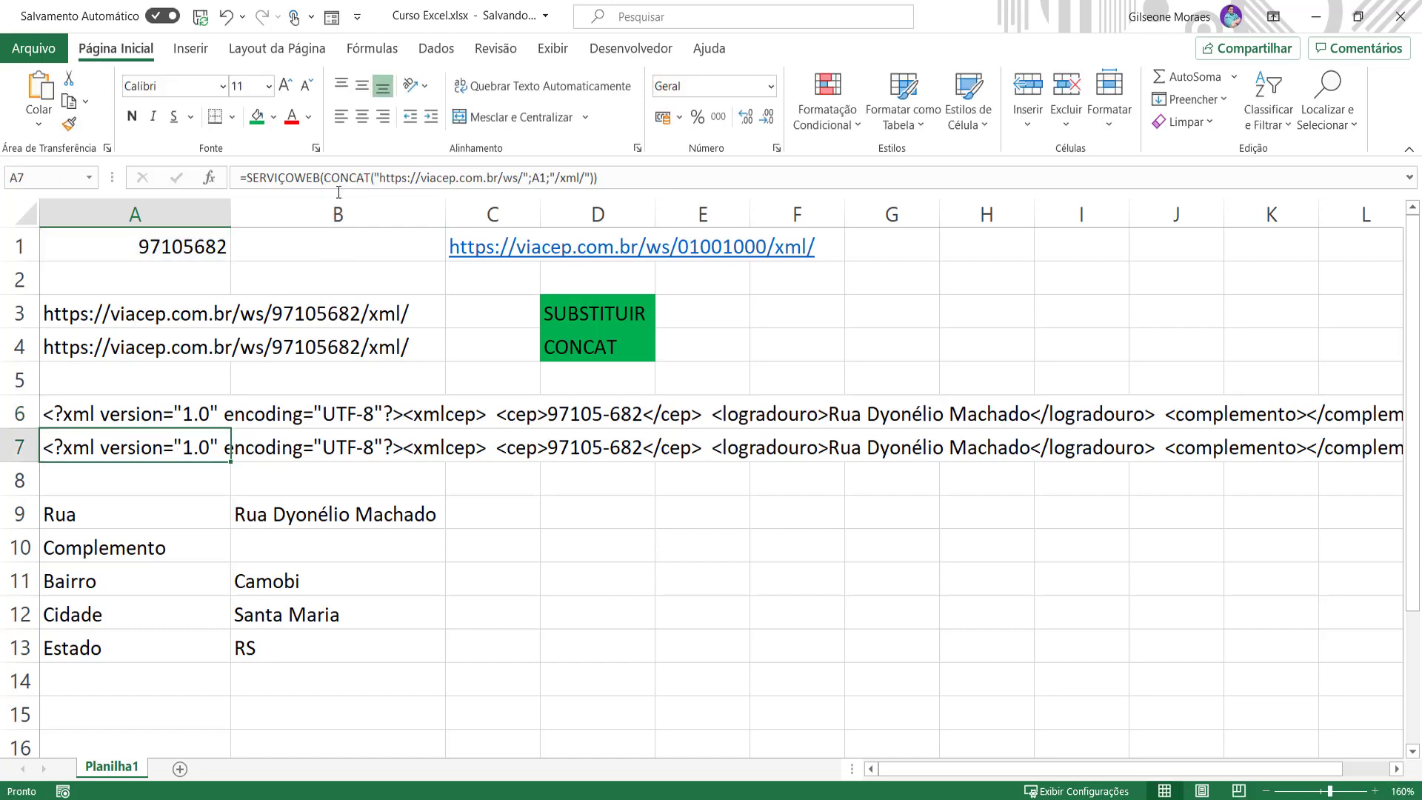
- Hide rows 6 and 7, which hold the XML responses
left_click_drag(20, 414, 20, 445)
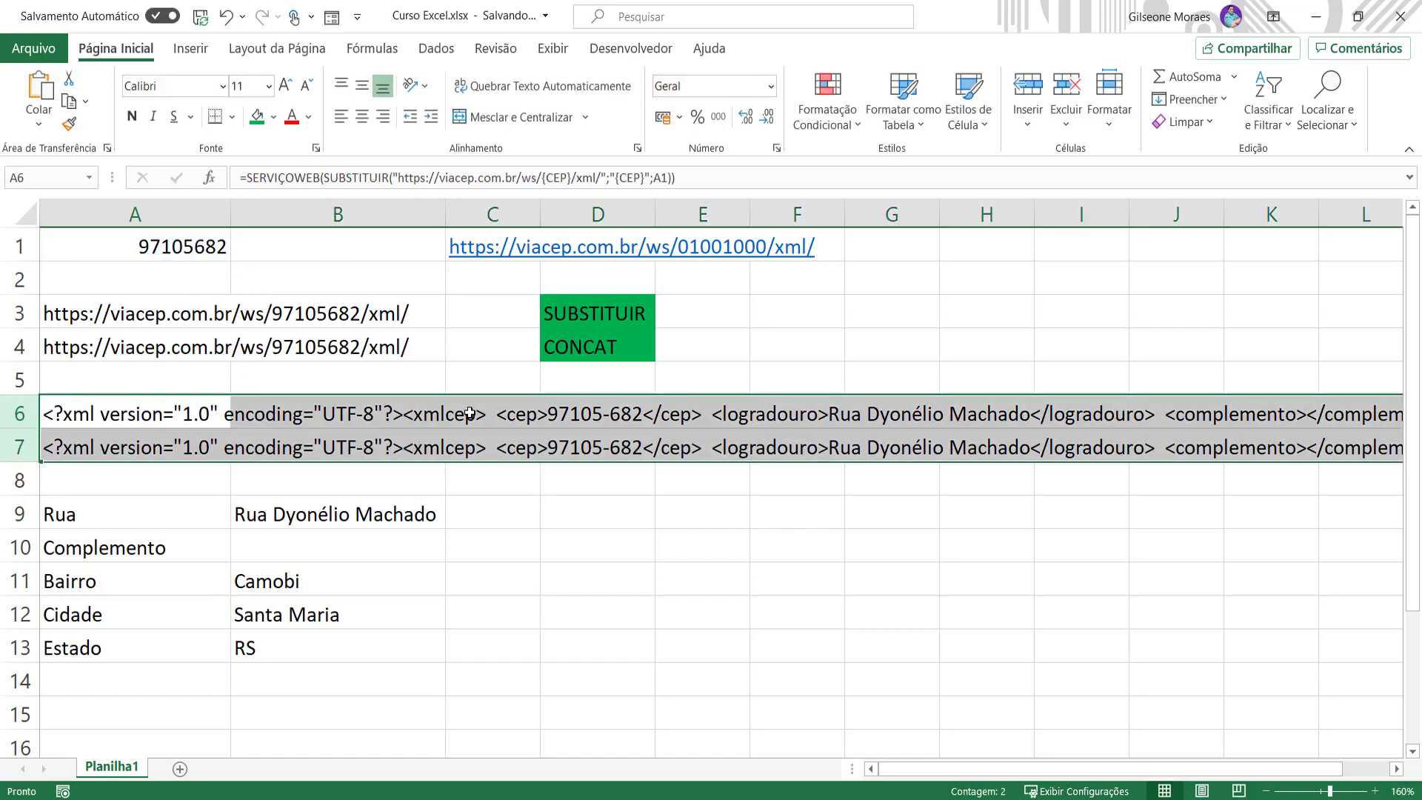
right_click(11, 424)
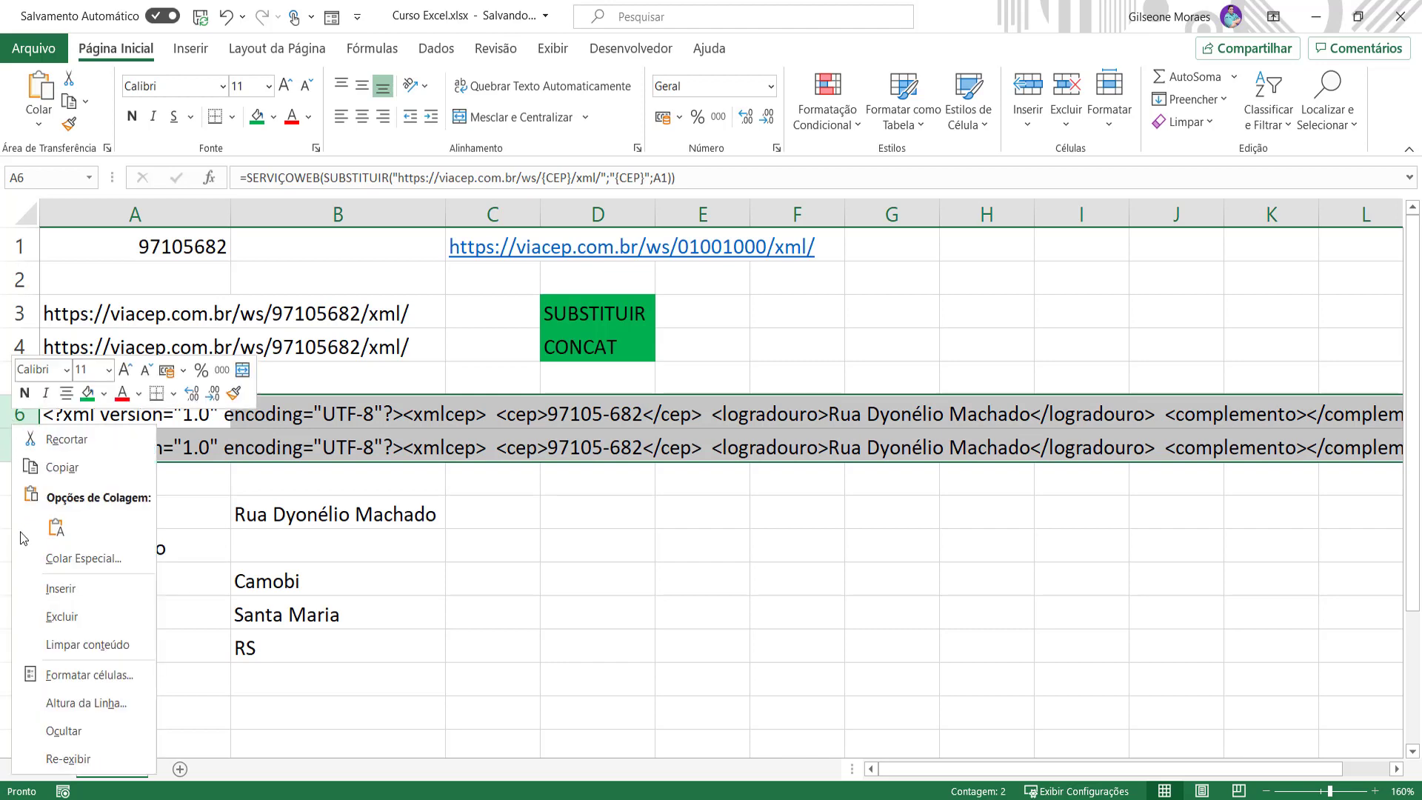
left_click(64, 730)
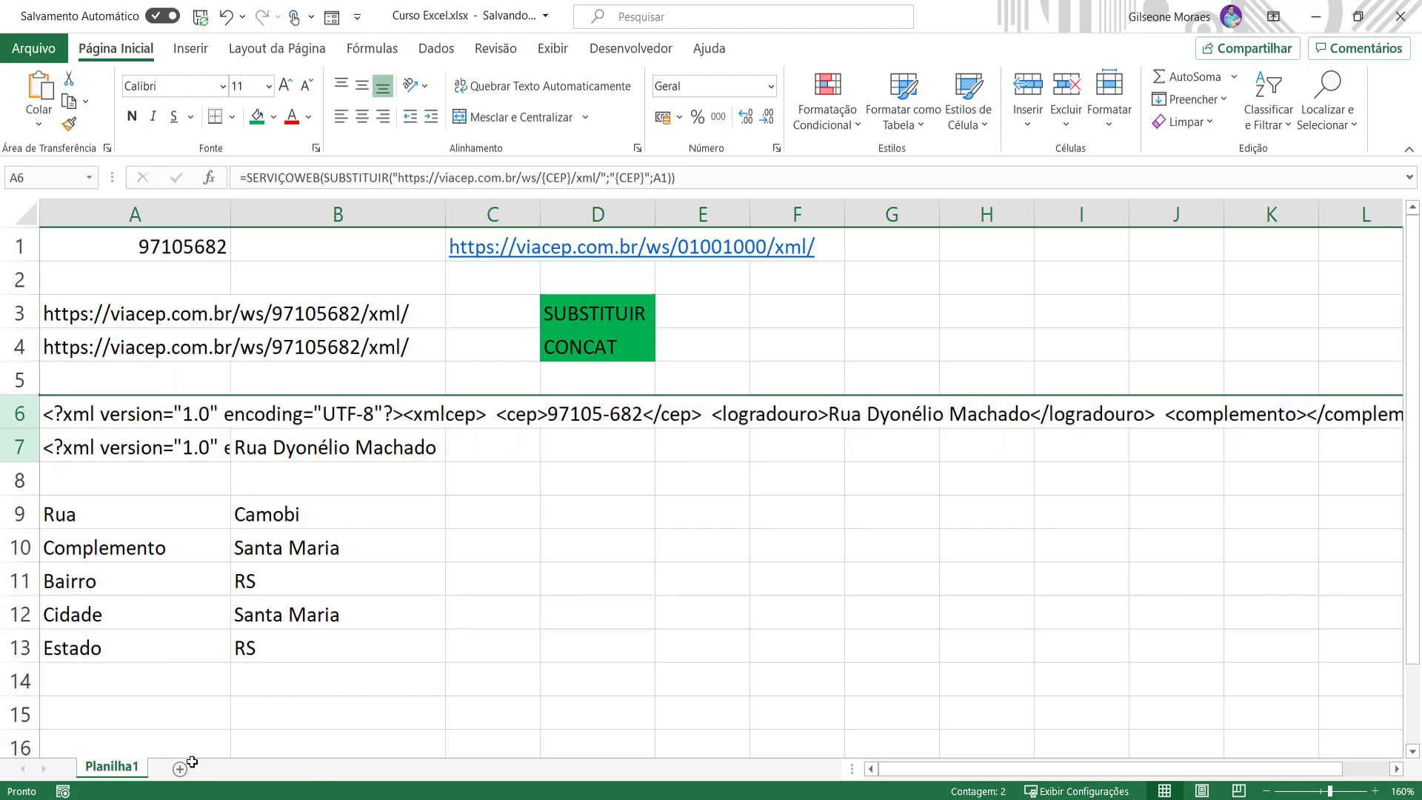
left_click(499, 592)
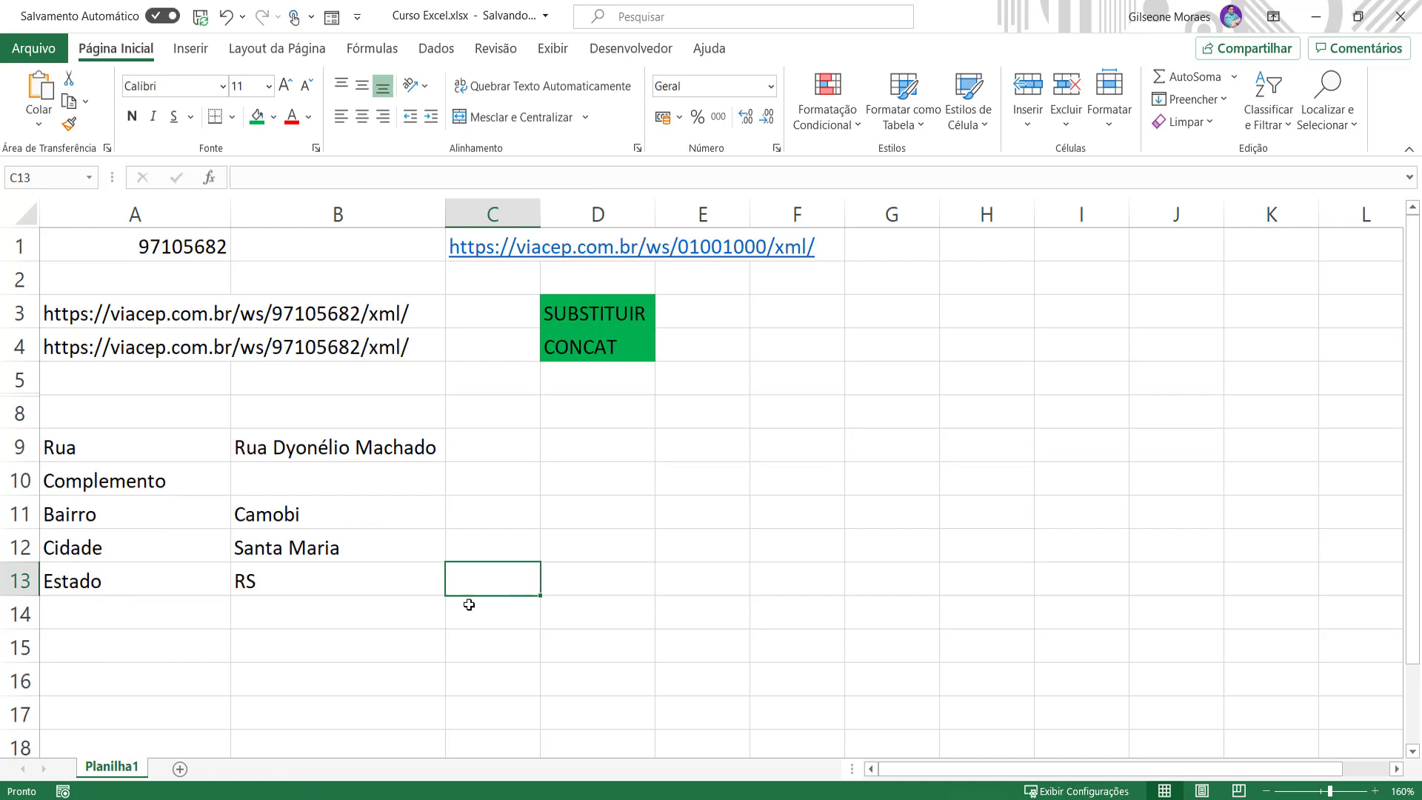
- Unhide the hidden XML response rows 7 and 6
right_click(28, 397)
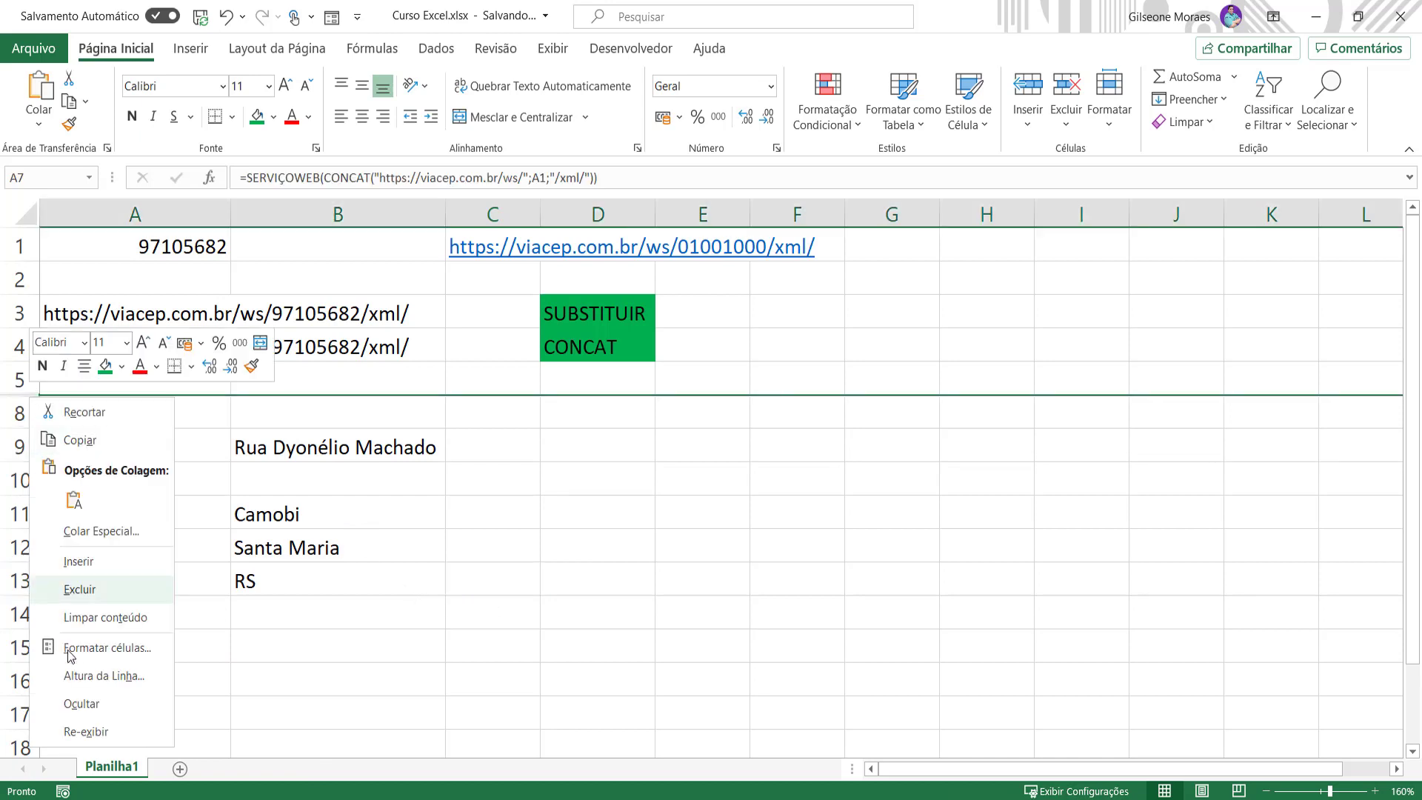
left_click(82, 731)
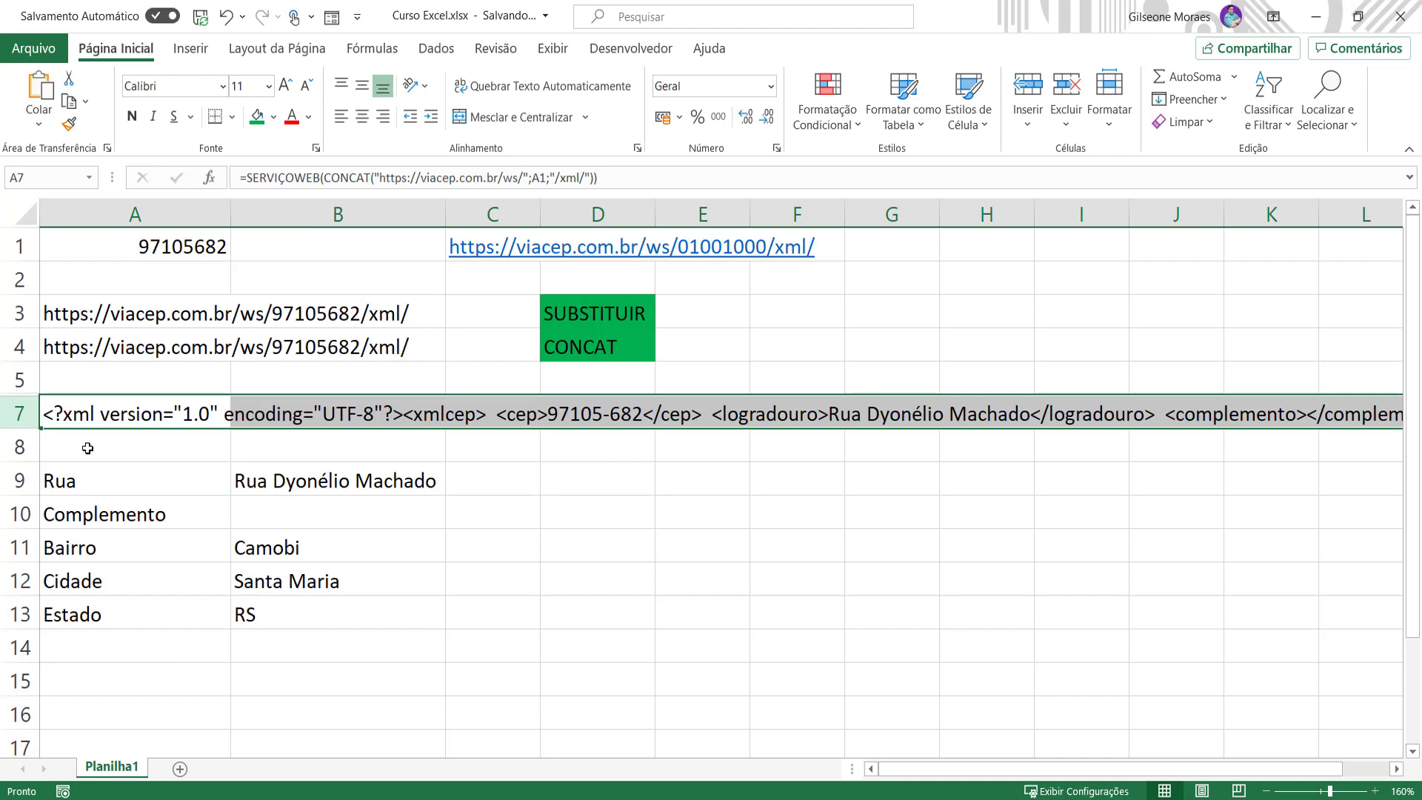
left_click(114, 474)
right_click(35, 397)
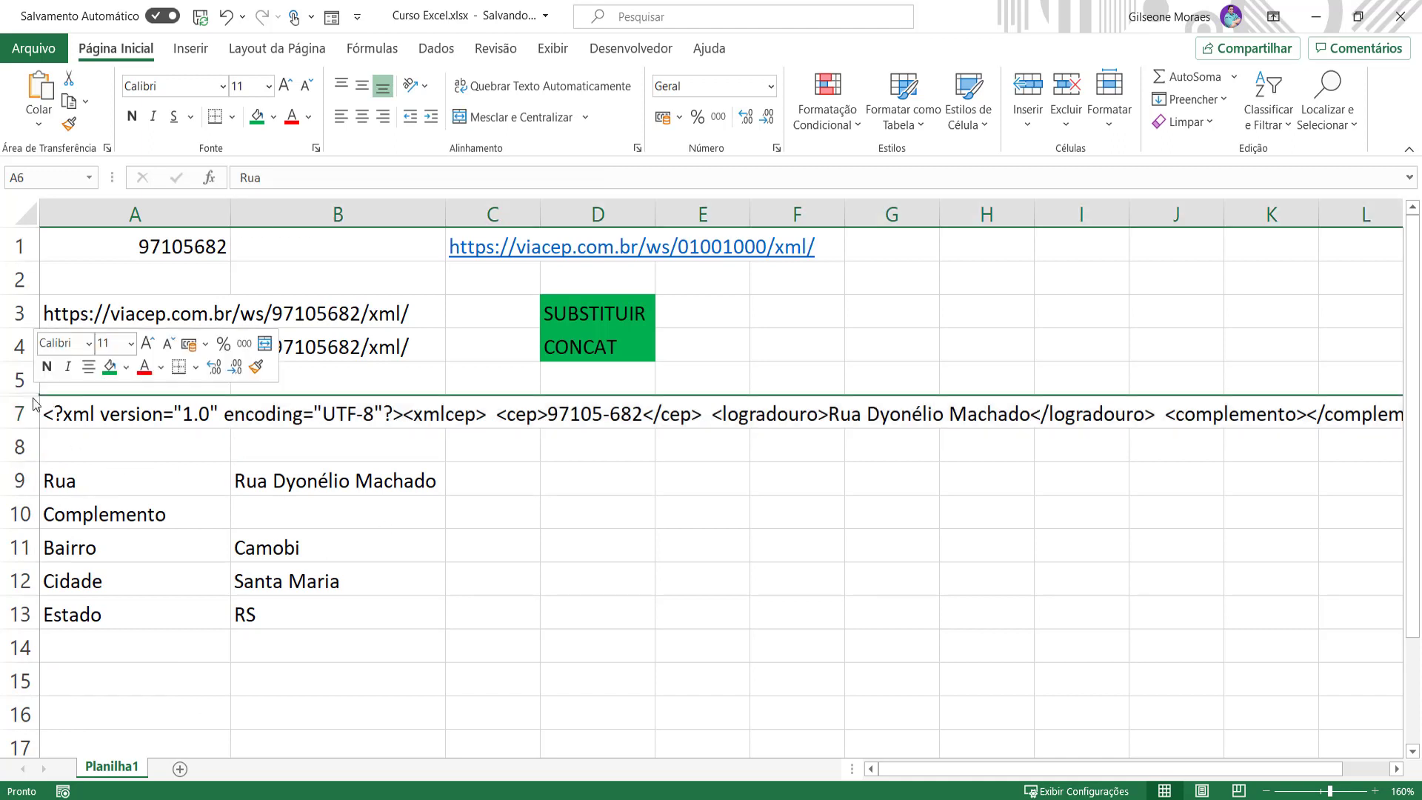
left_click(111, 744)
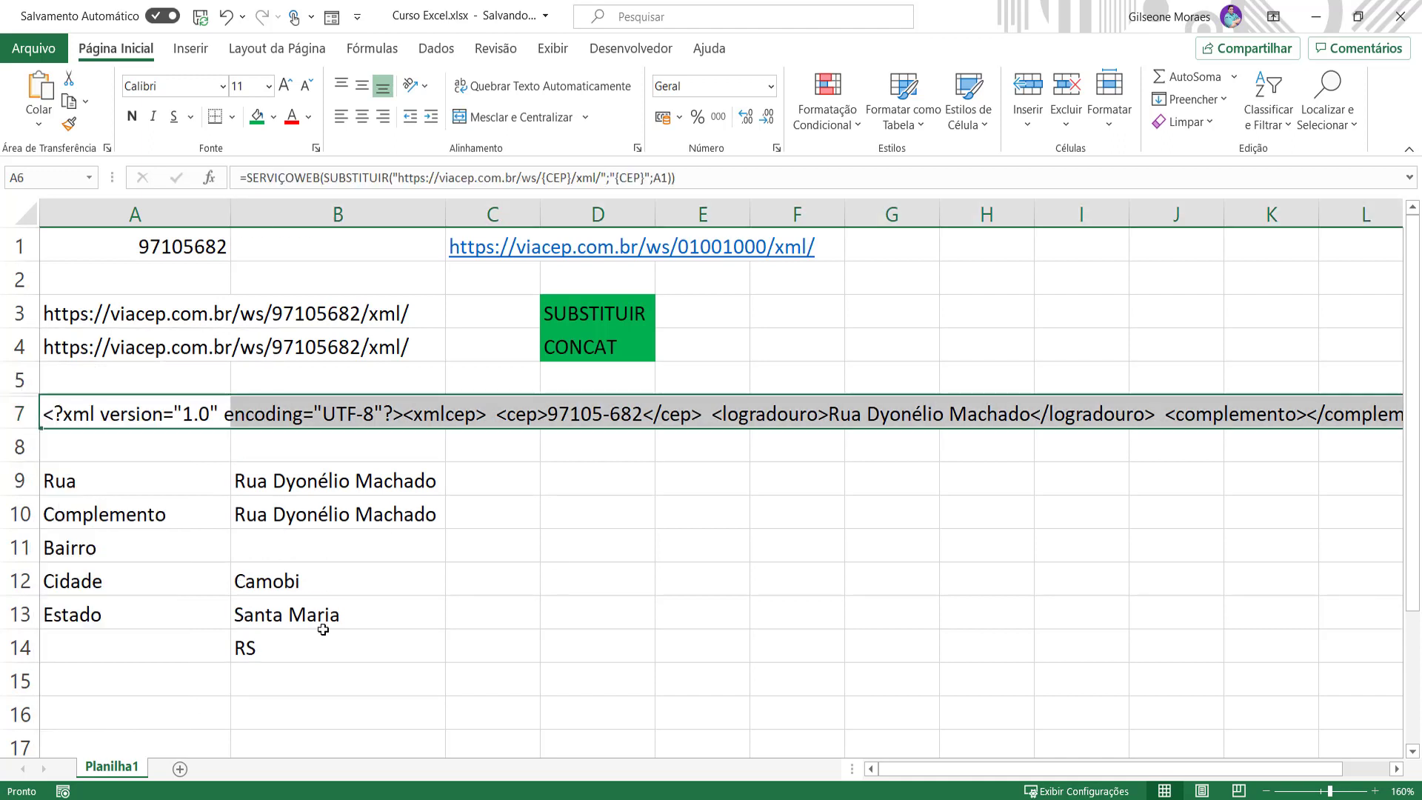
left_click(627, 606)
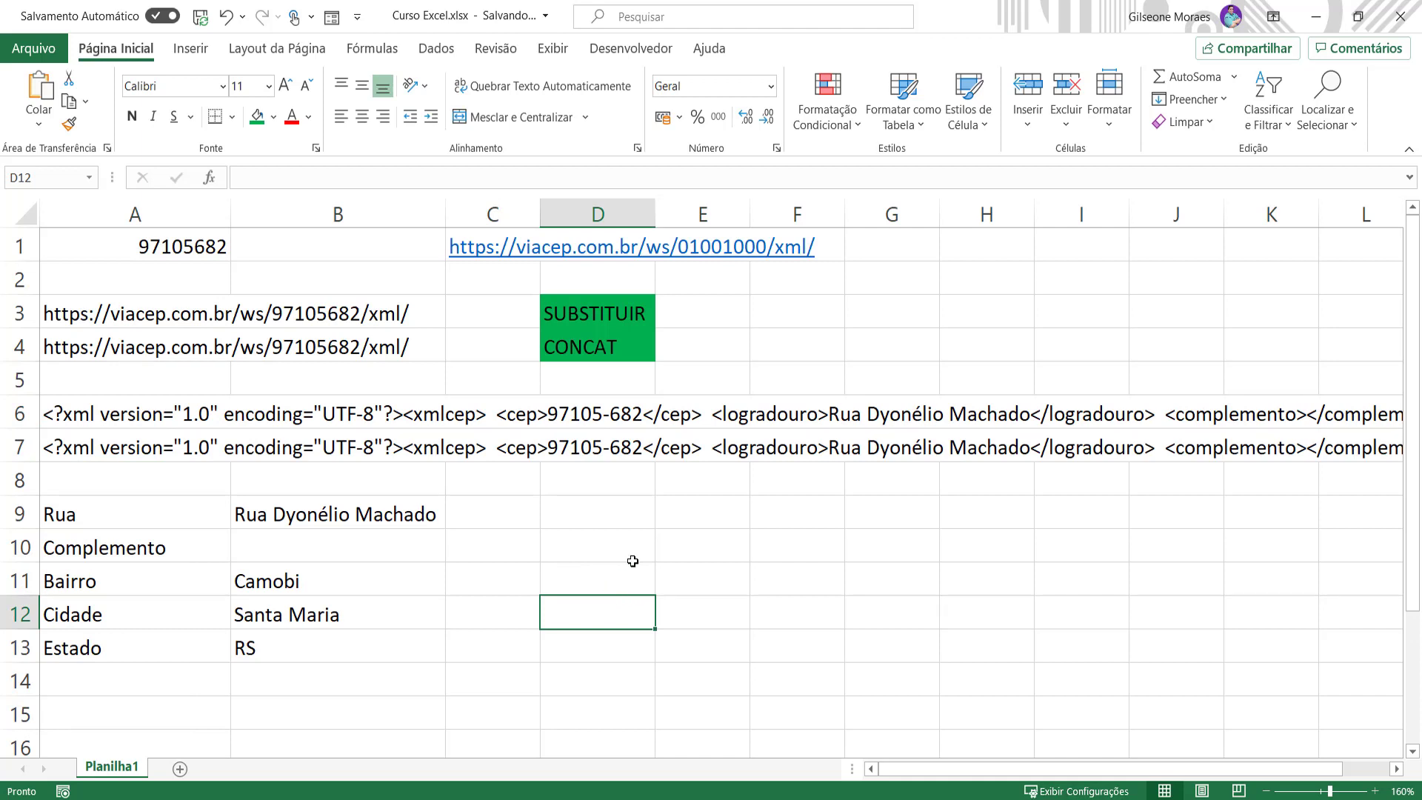
left_click_drag(21, 413, 22, 446)
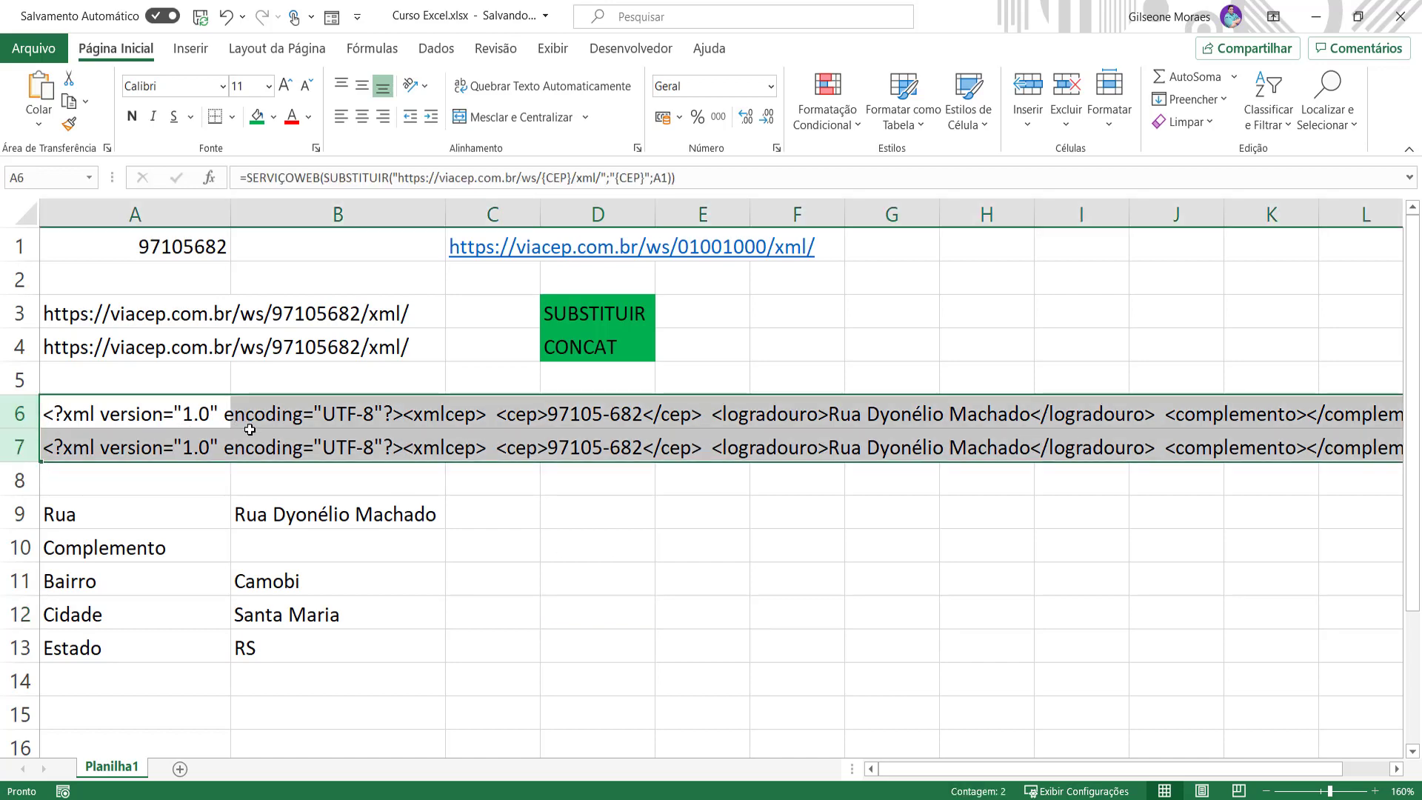
left_click(451, 568)
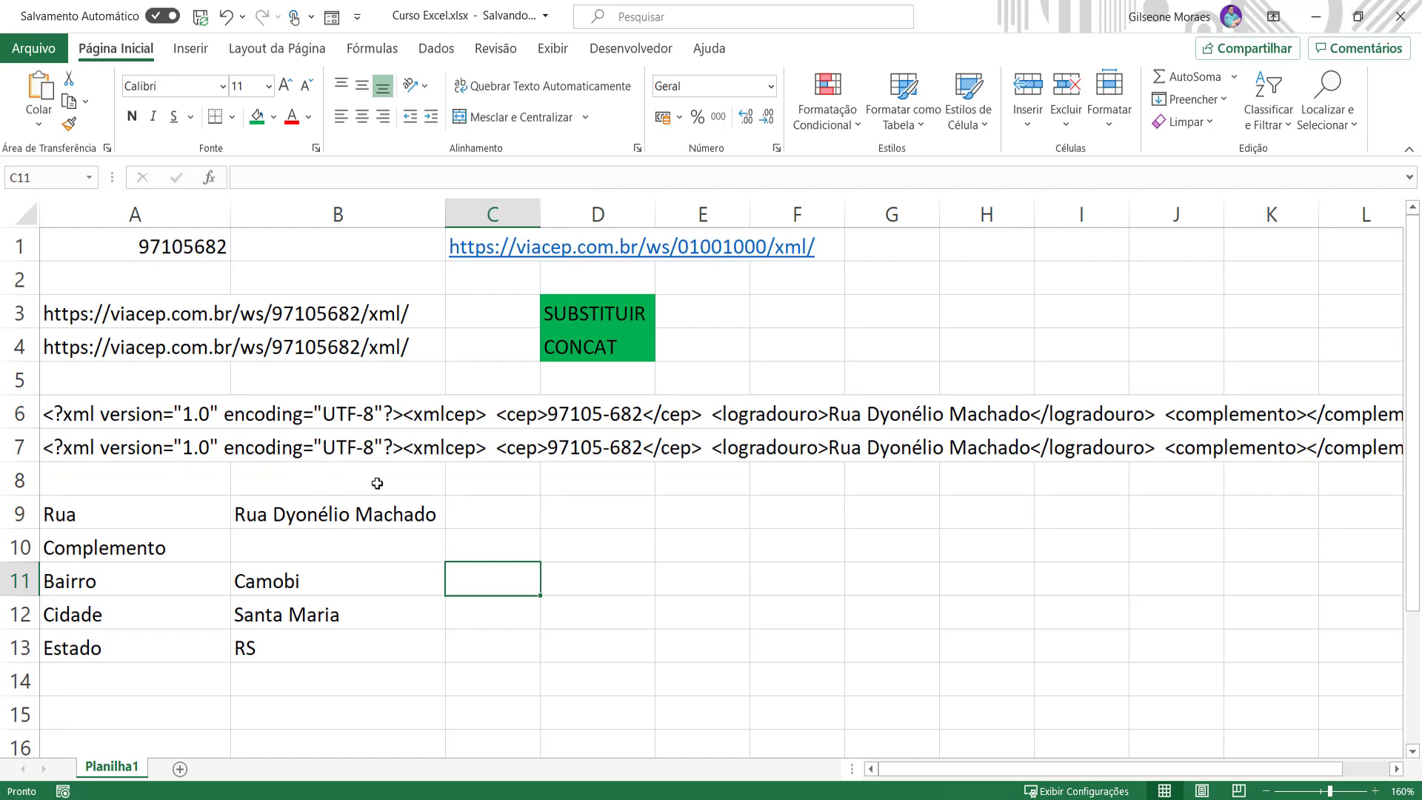
- Copy the SERVIÇOWEB(SUBSTITUIR(...)) formula text from A6 without its equals sign, keeping the cell intact, and return to the Rua cell B9
left_click(160, 415)
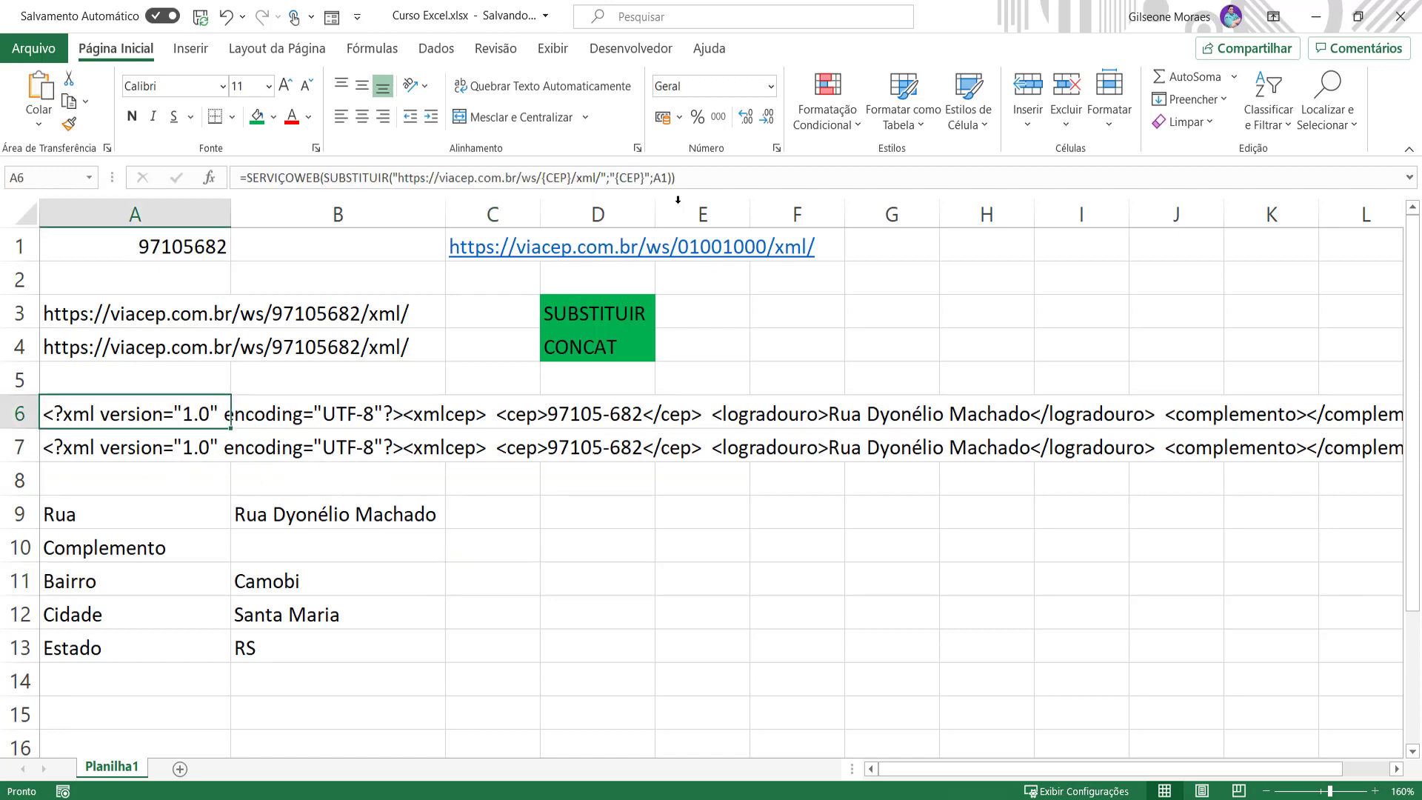
left_click_drag(676, 177, 249, 182)
key("ctrl+c")
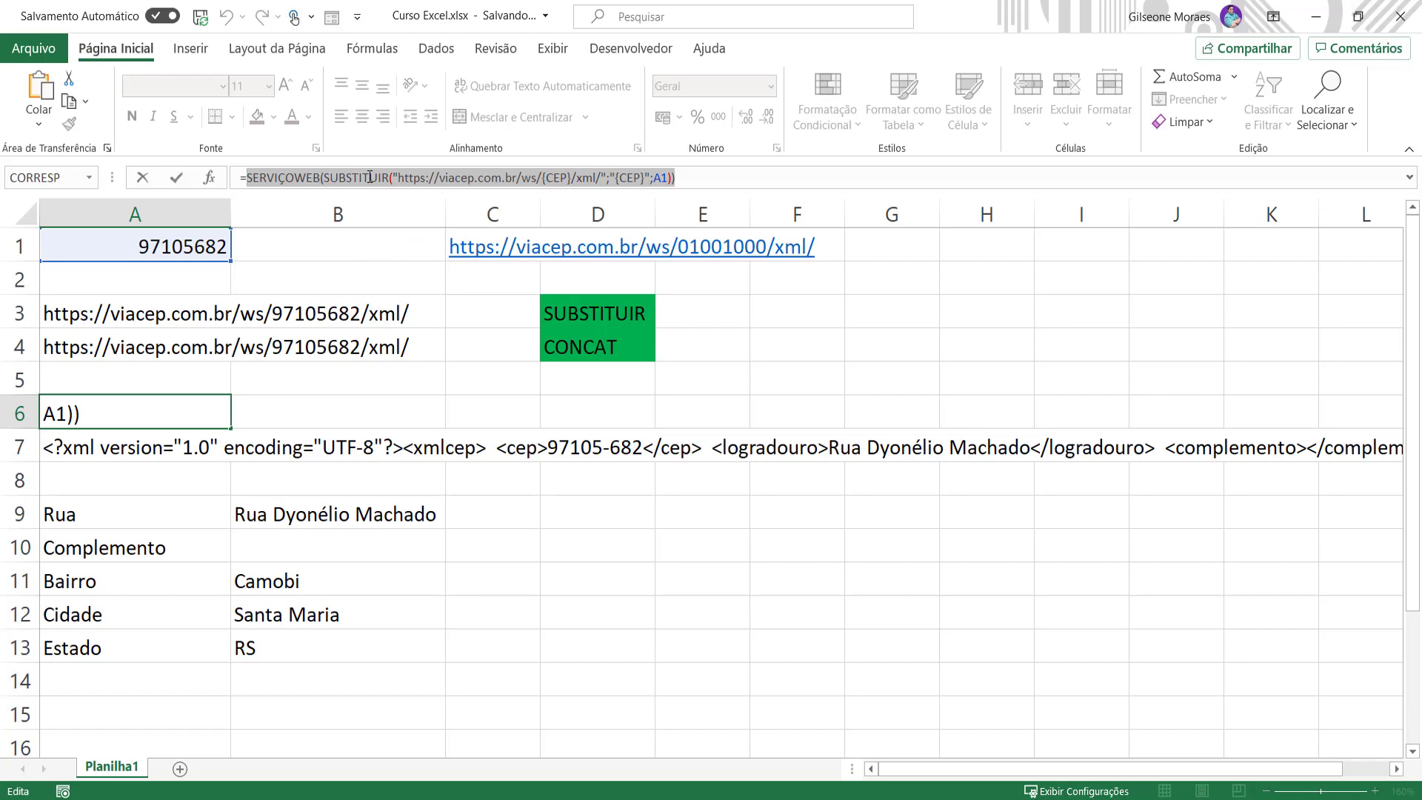
key("Return")
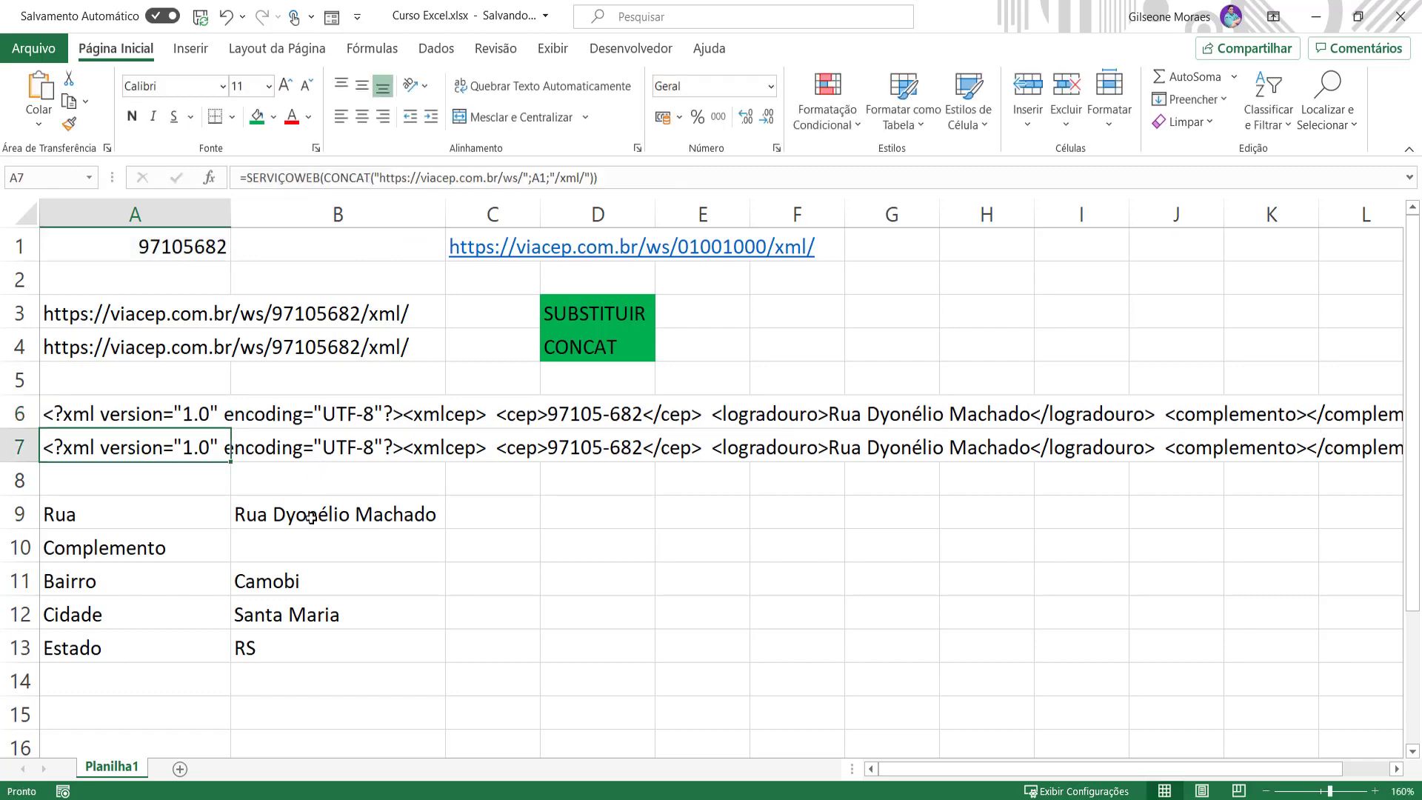
left_click(313, 514)
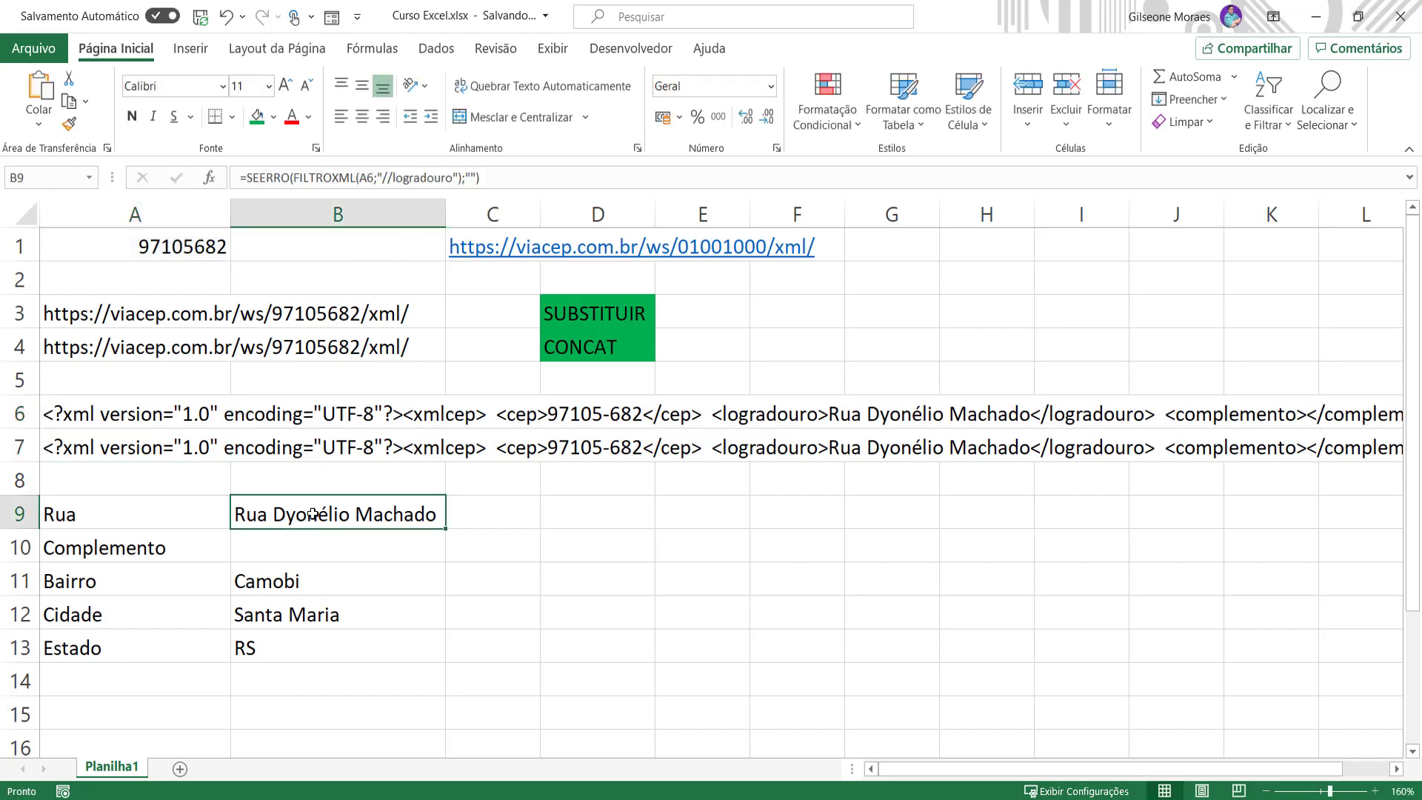
- Replace the A6 reference in the Rua formula in B9 with the copied SERVIÇOWEB(SUBSTITUIR(...)) call
left_click(365, 176)
double_click(365, 176)
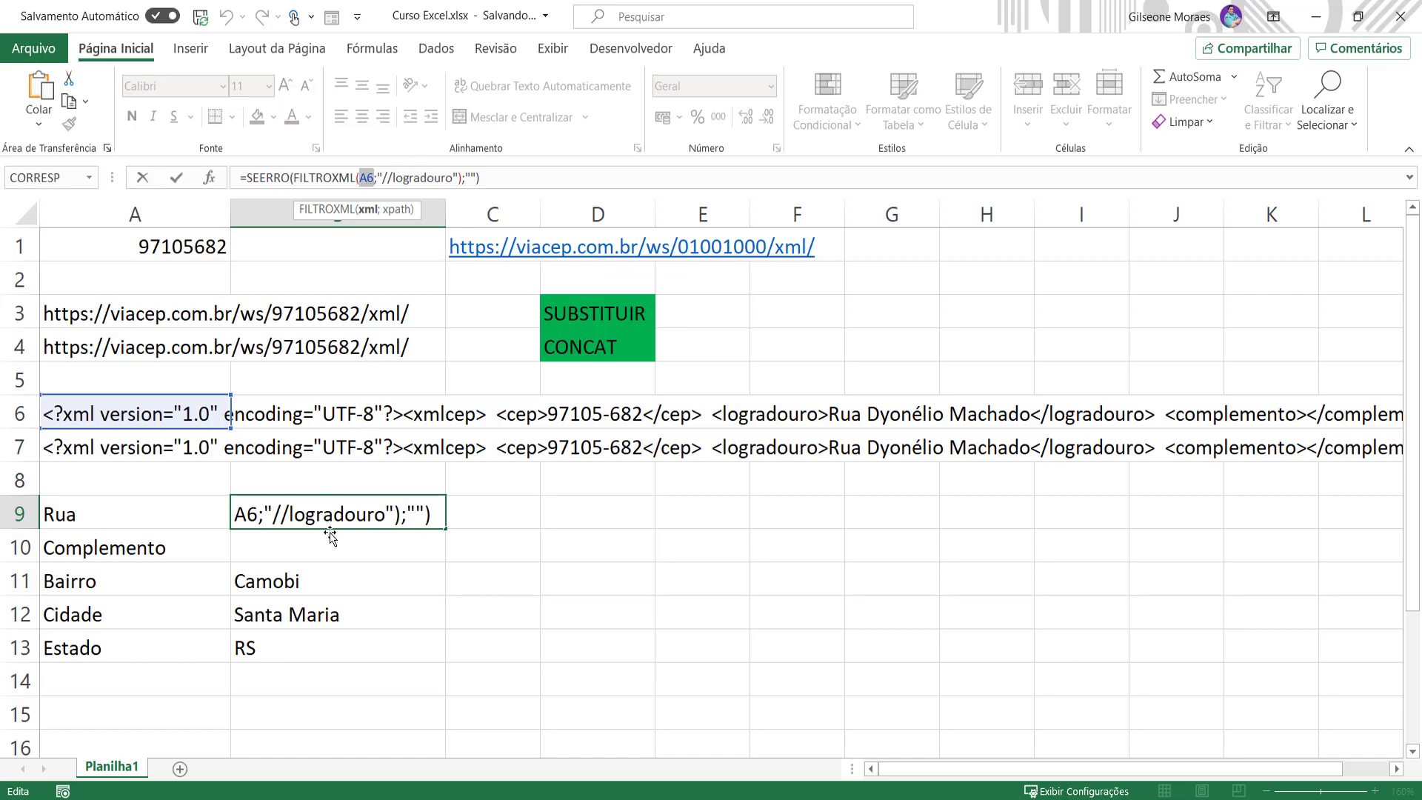
left_click_drag(332, 522, 138, 524)
left_click(406, 509)
left_click_drag(450, 515, 430, 515)
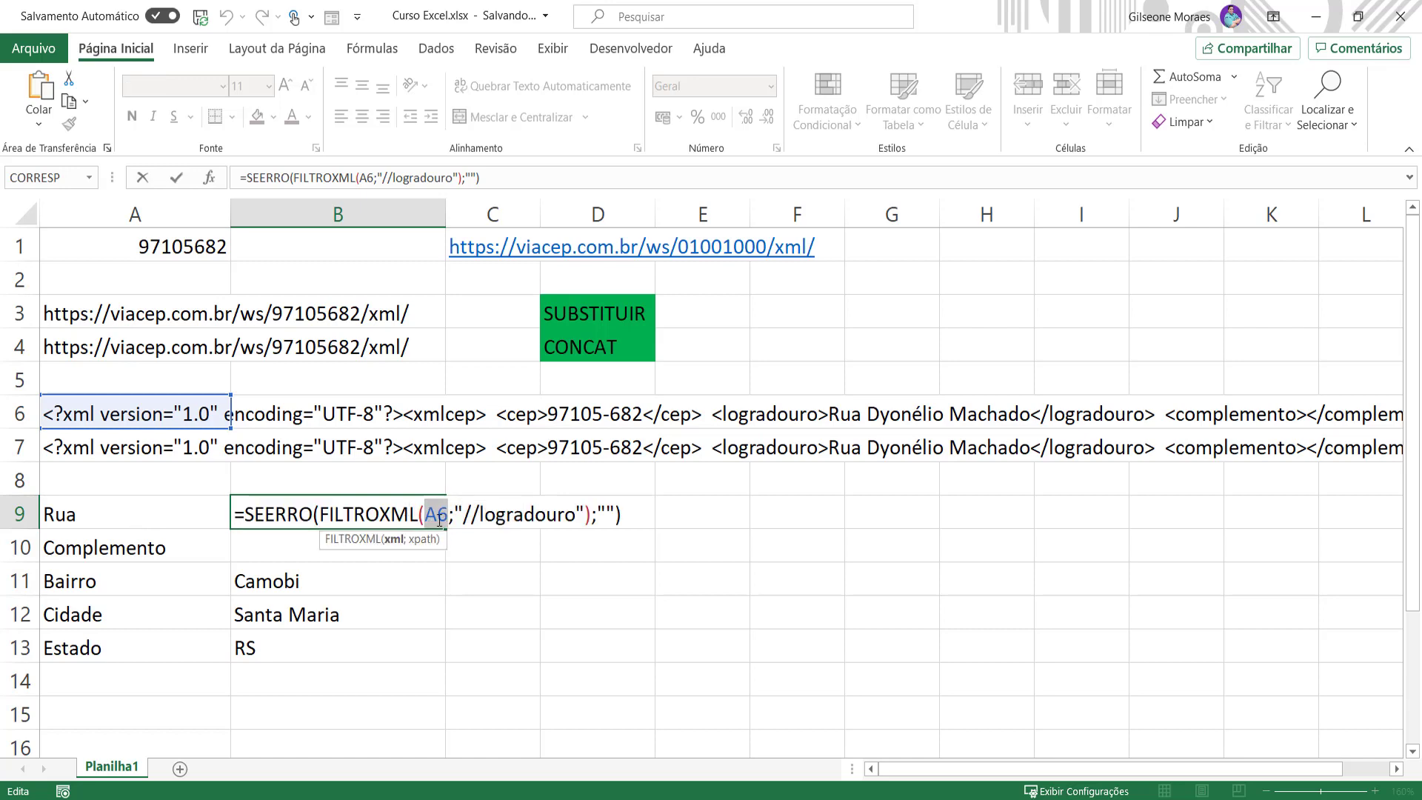
key("ctrl+v")
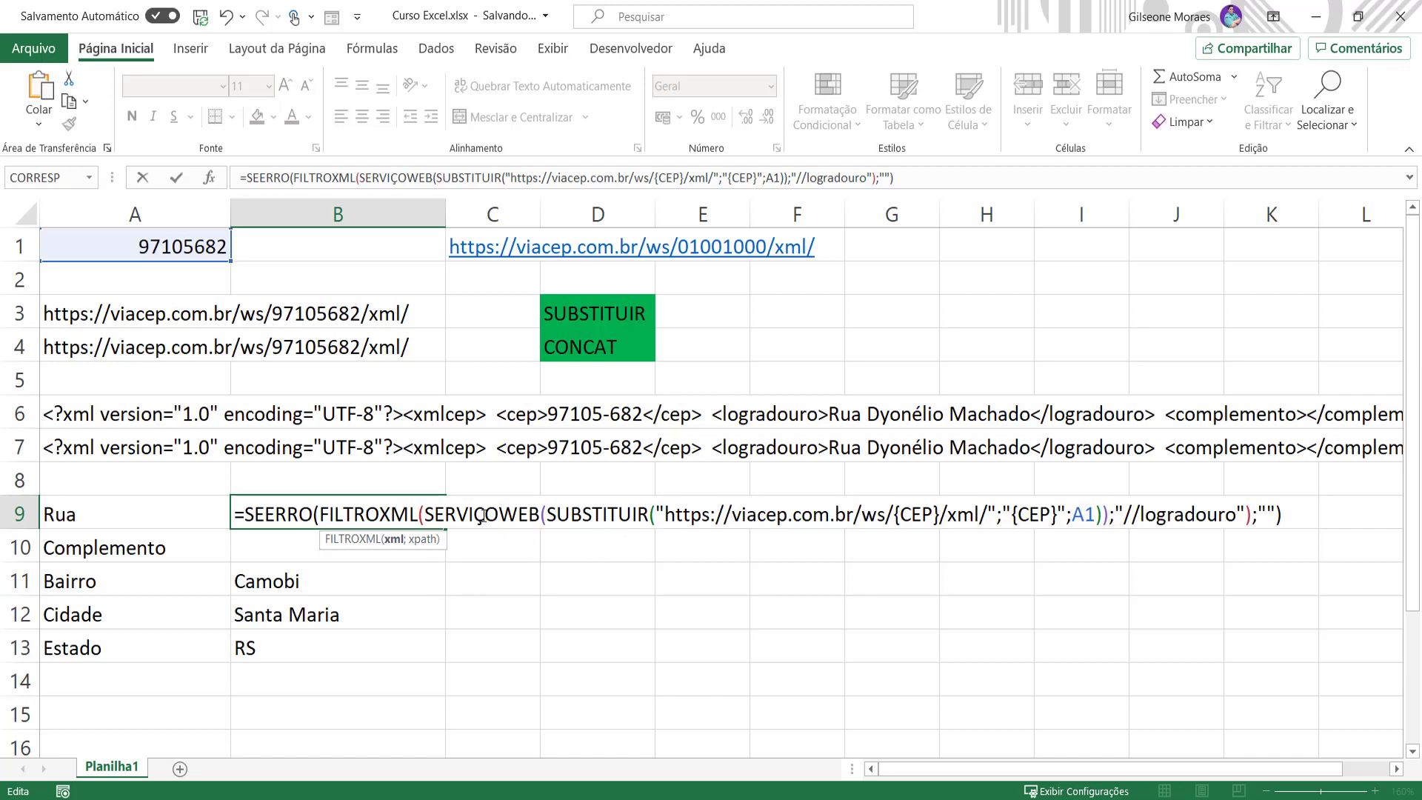
left_click_drag(483, 516, 518, 516)
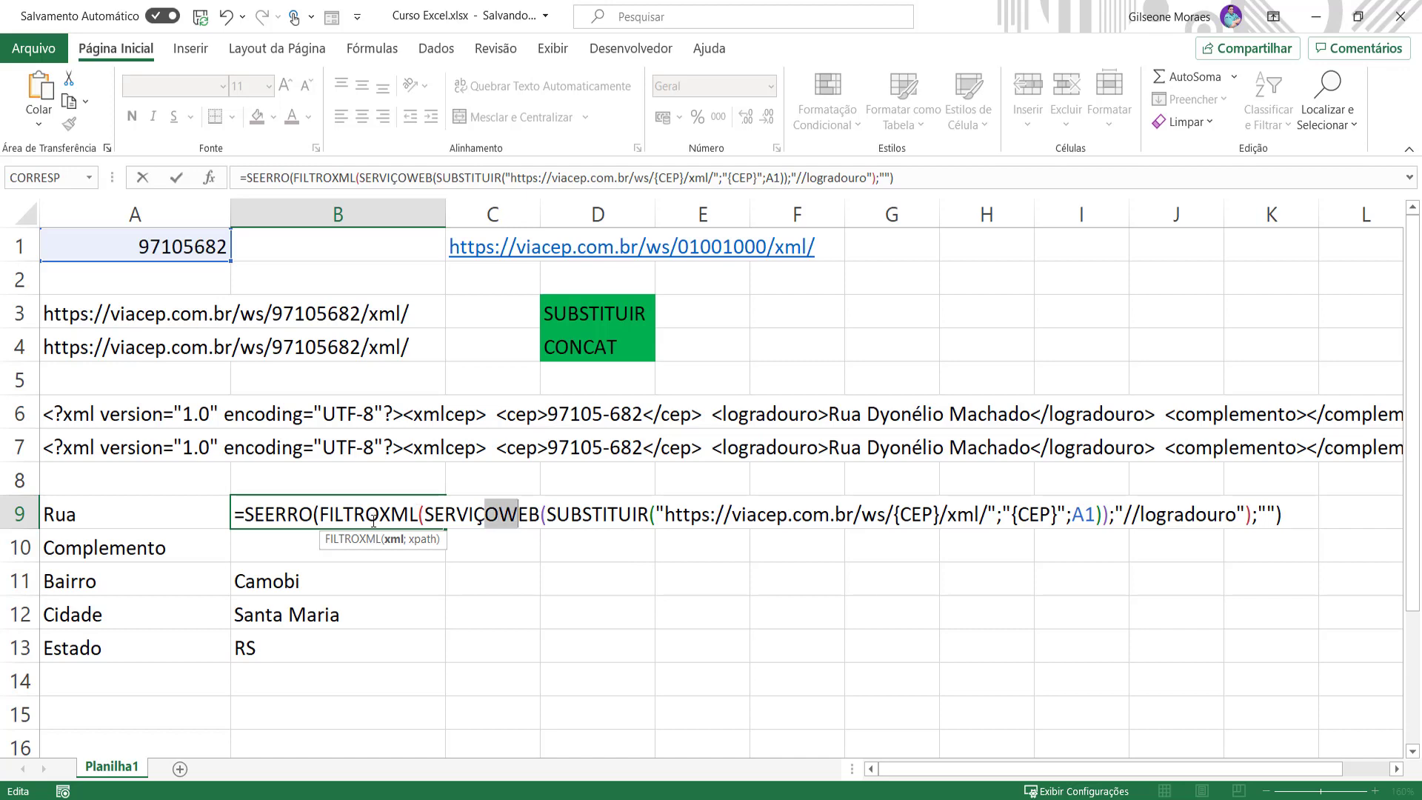
left_click_drag(345, 513, 418, 513)
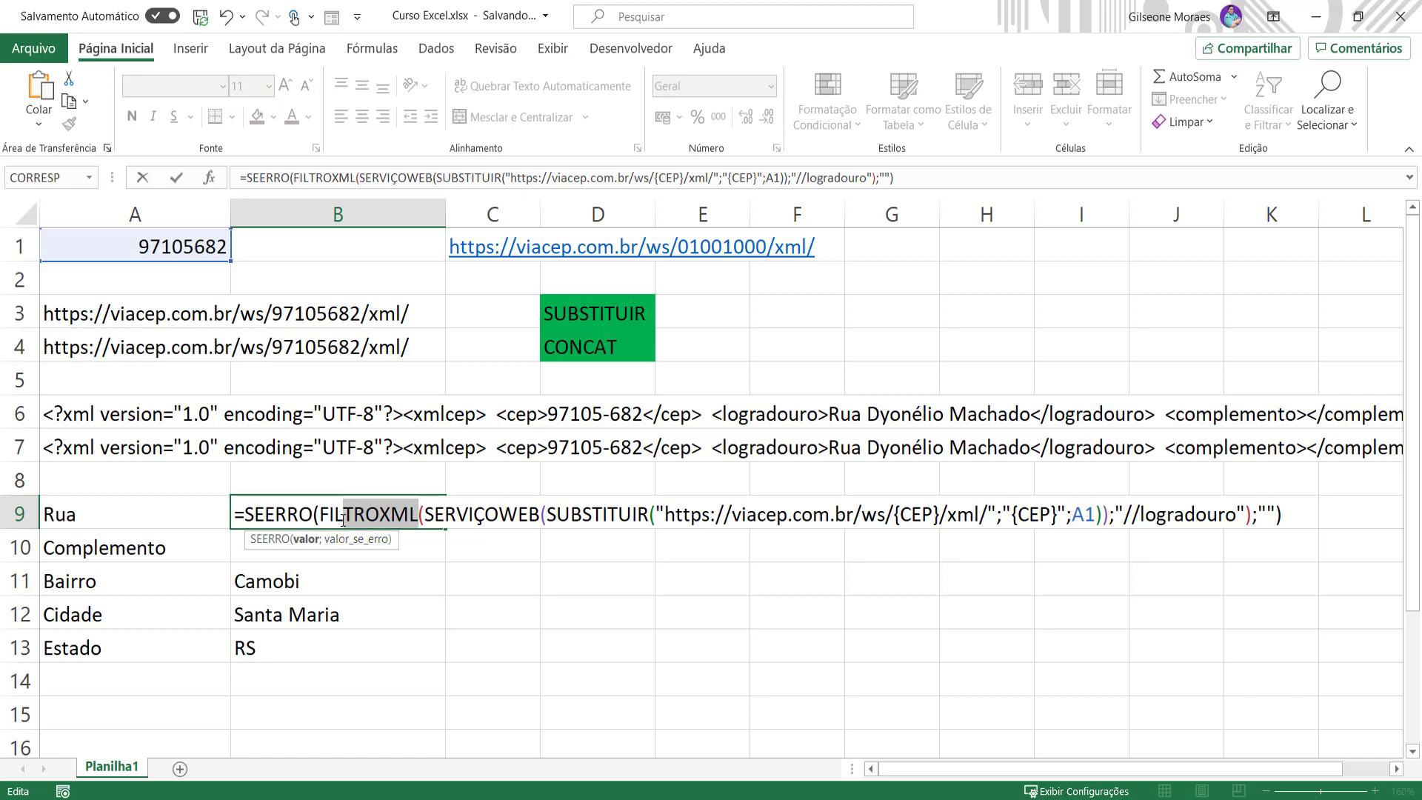
left_click_drag(245, 512, 312, 513)
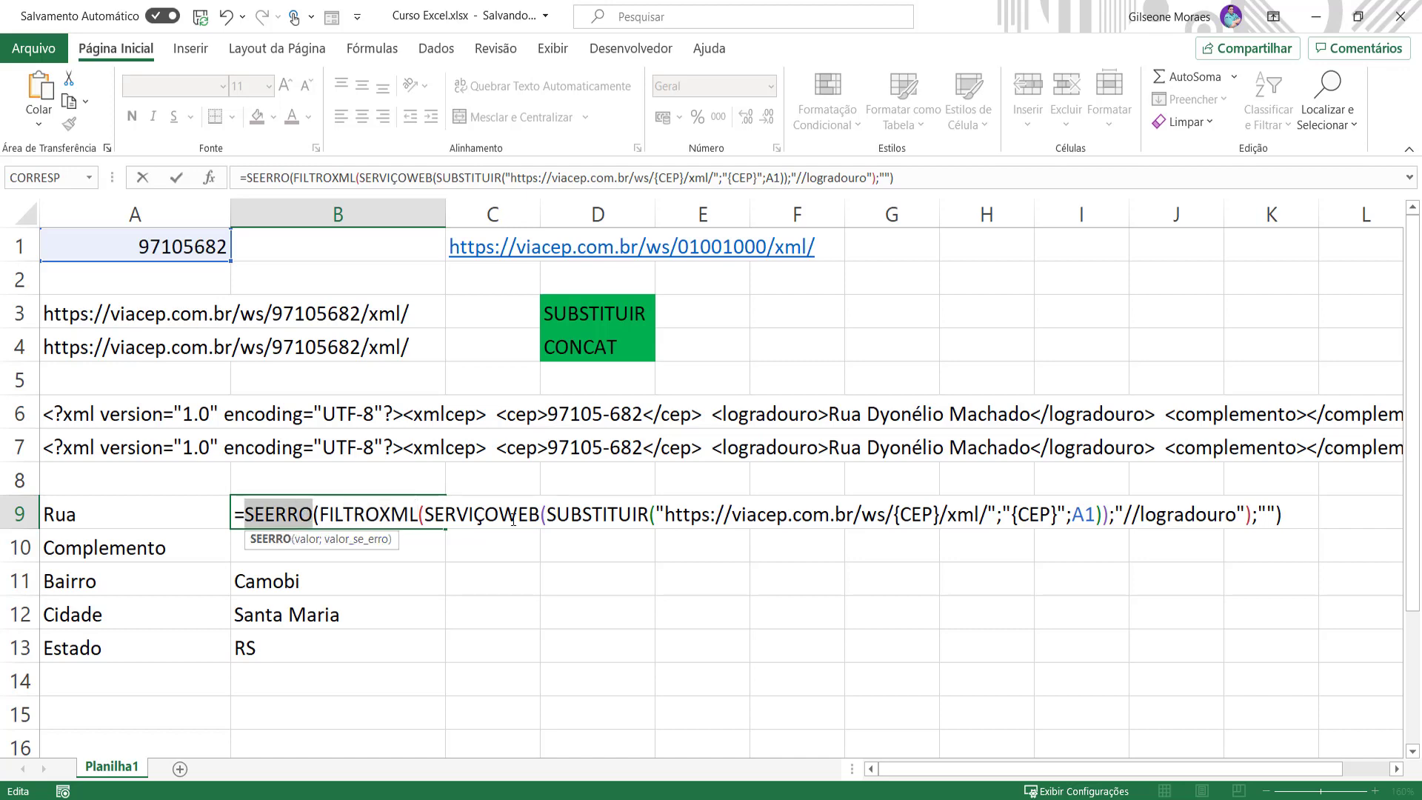
key("Return")
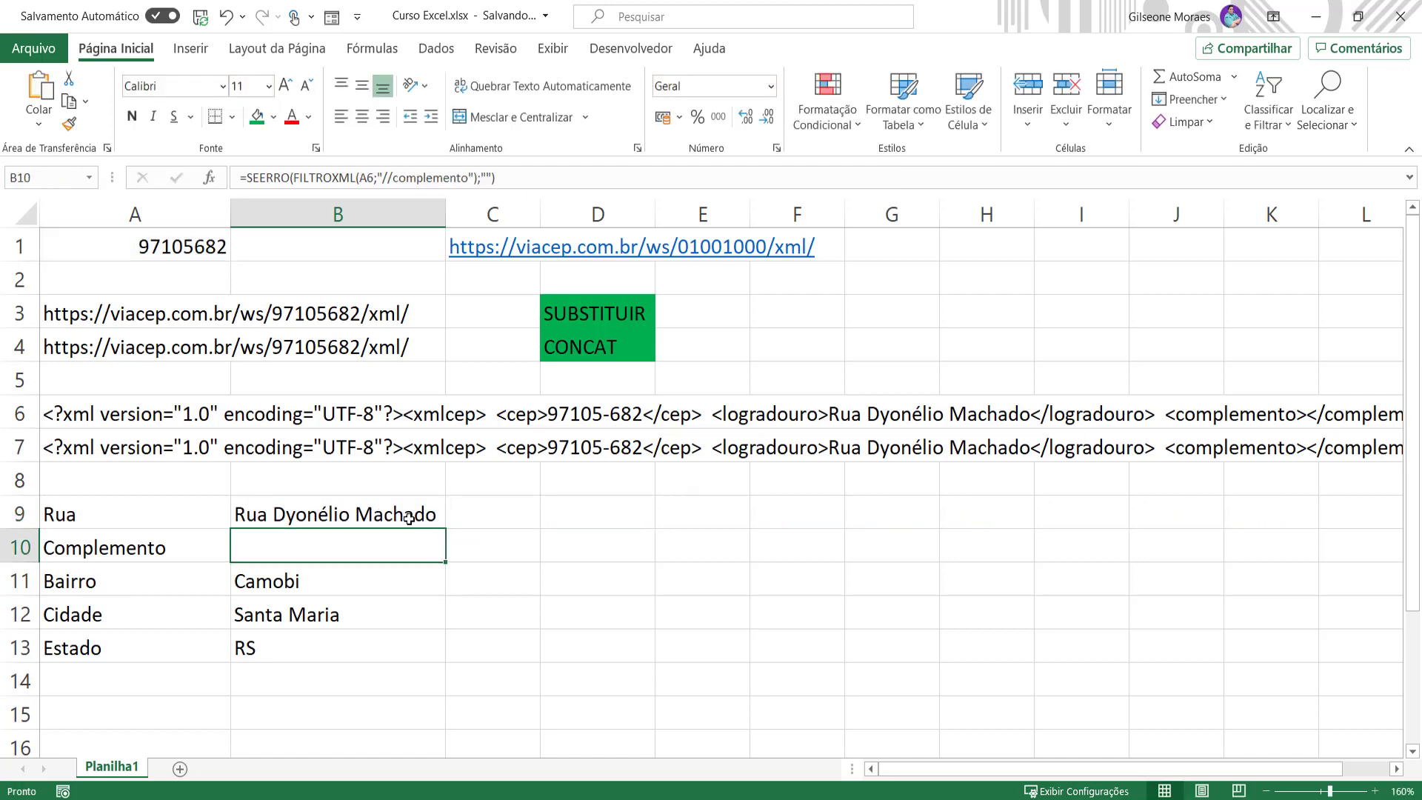
- Examine the SERVIÇOWEB and SUBSTITUIR functions nested inside FILTROXML in the Rua formula in B9
left_click(409, 516)
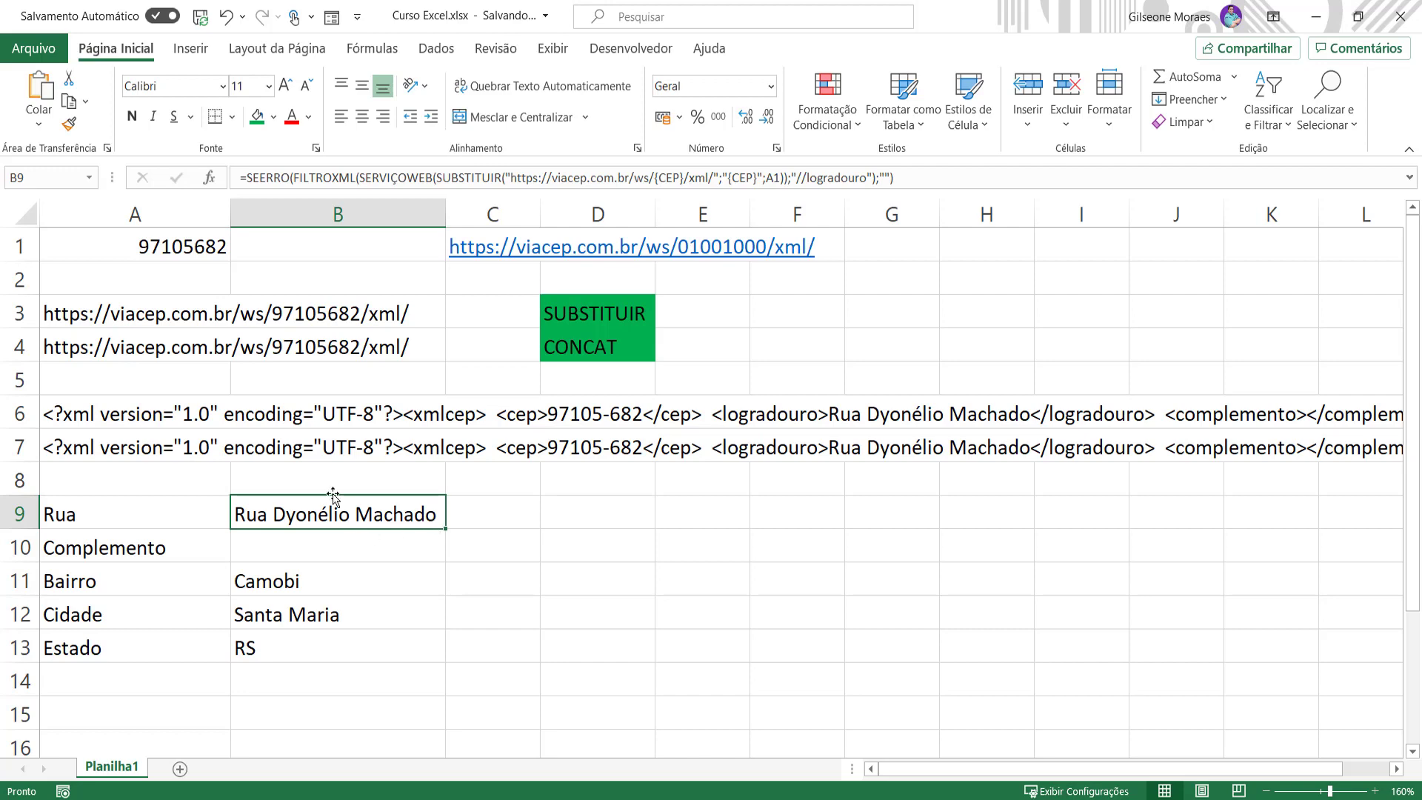
left_click_drag(326, 510, 316, 643)
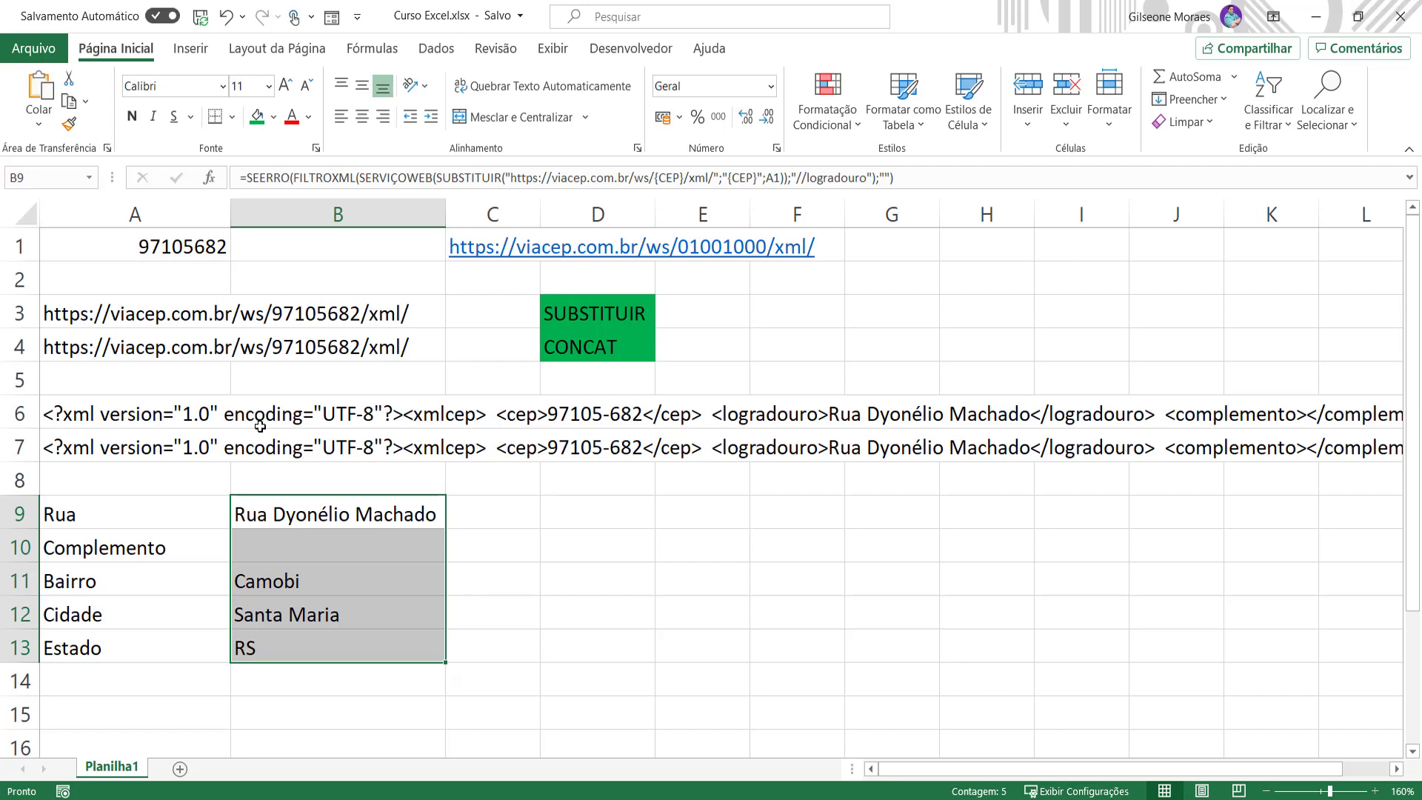
left_click(313, 517)
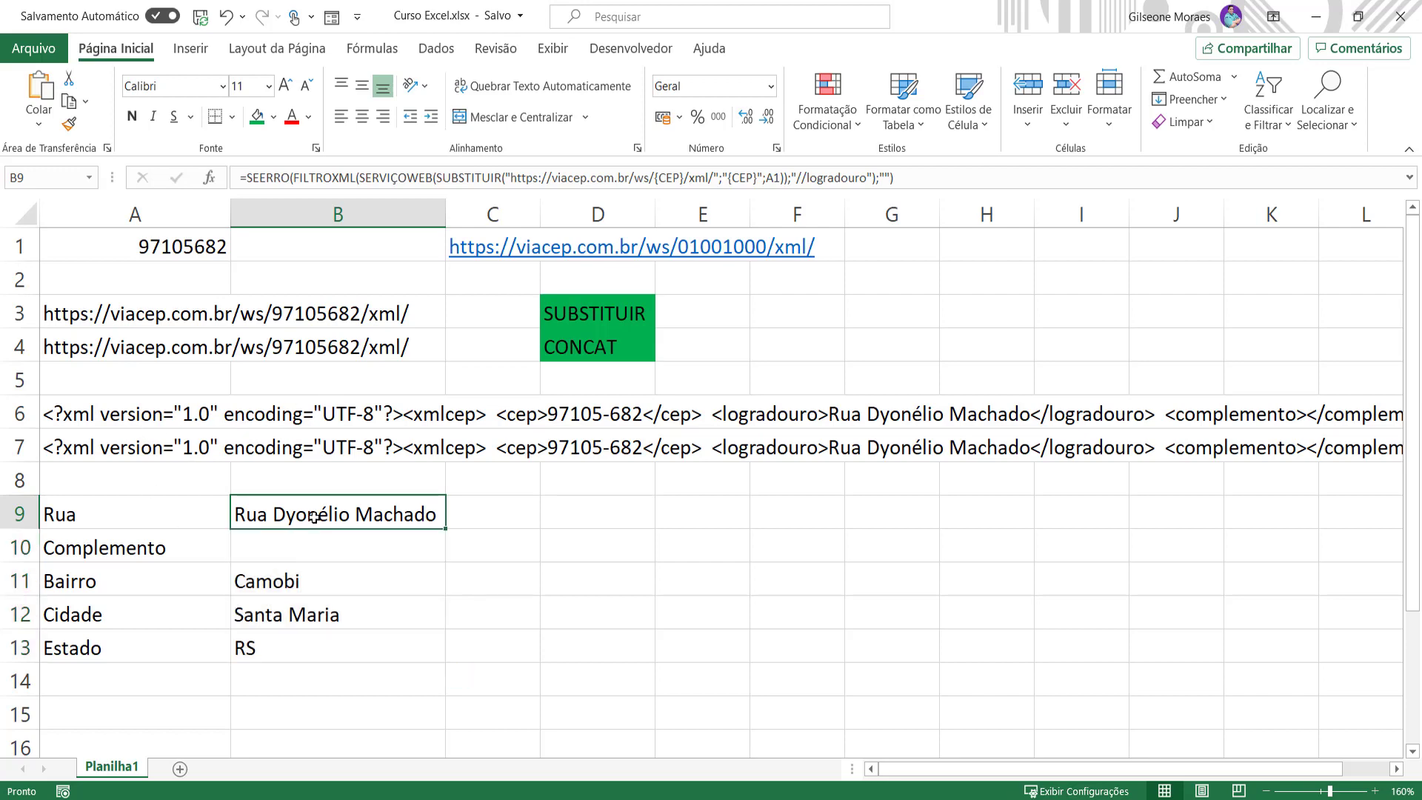
double_click(335, 519)
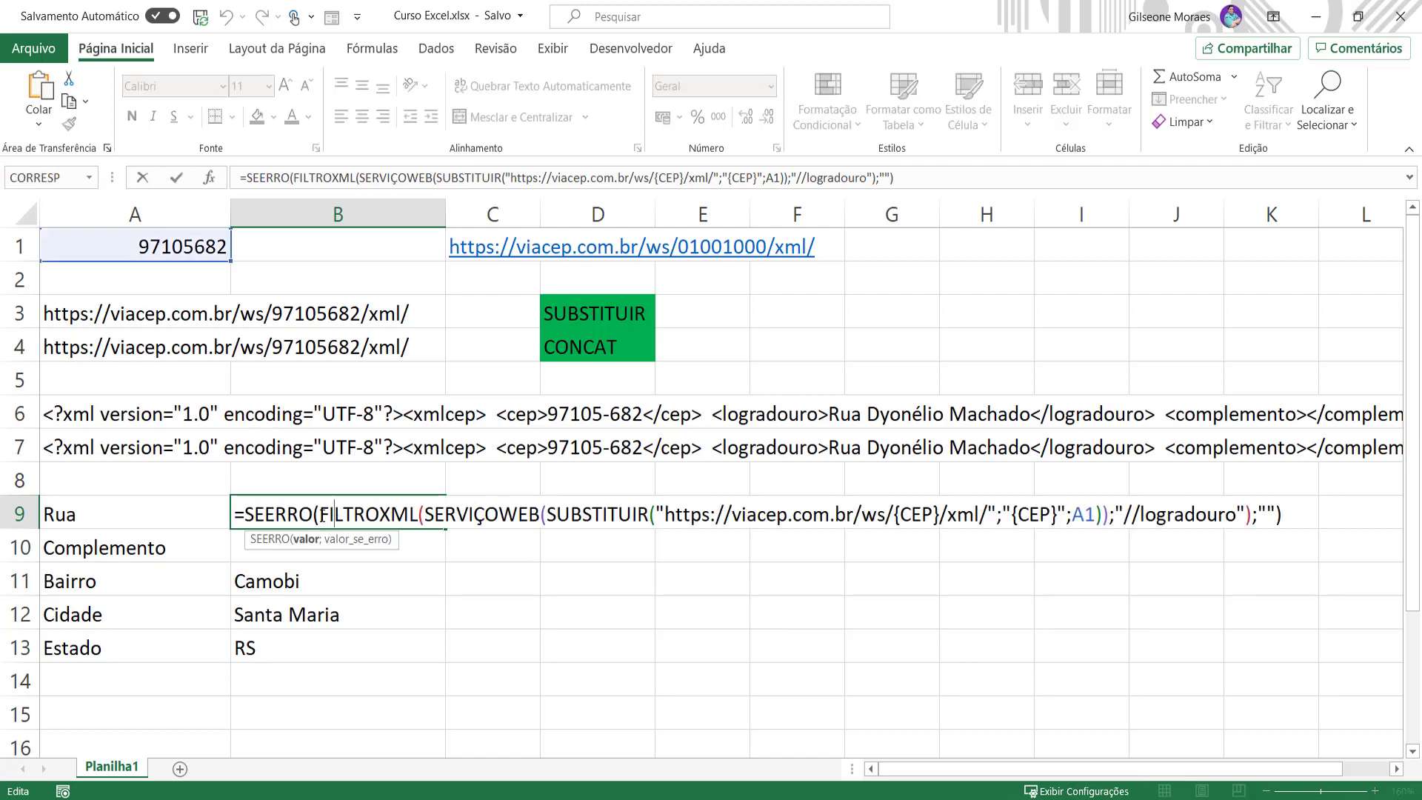
left_click_drag(426, 514, 1029, 508)
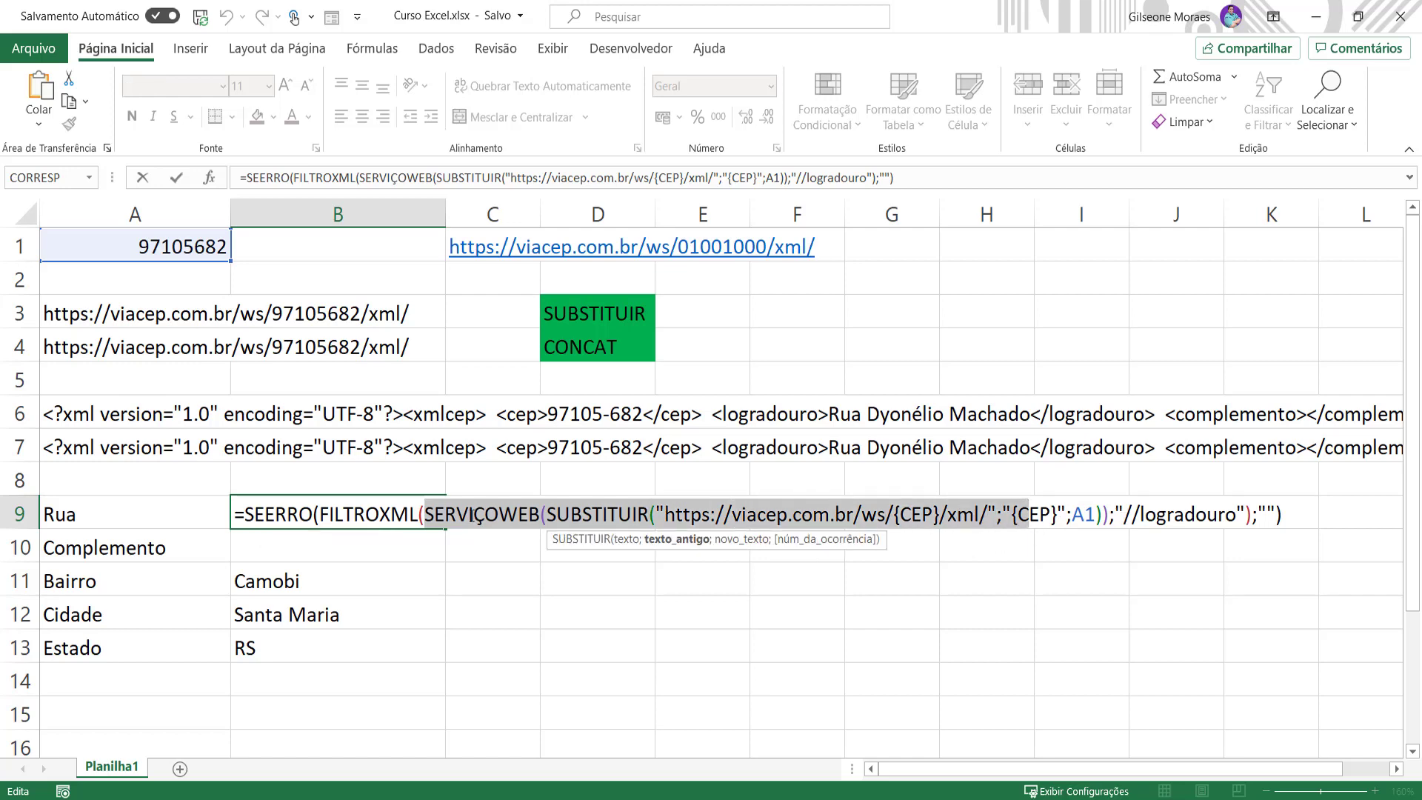
left_click(422, 514)
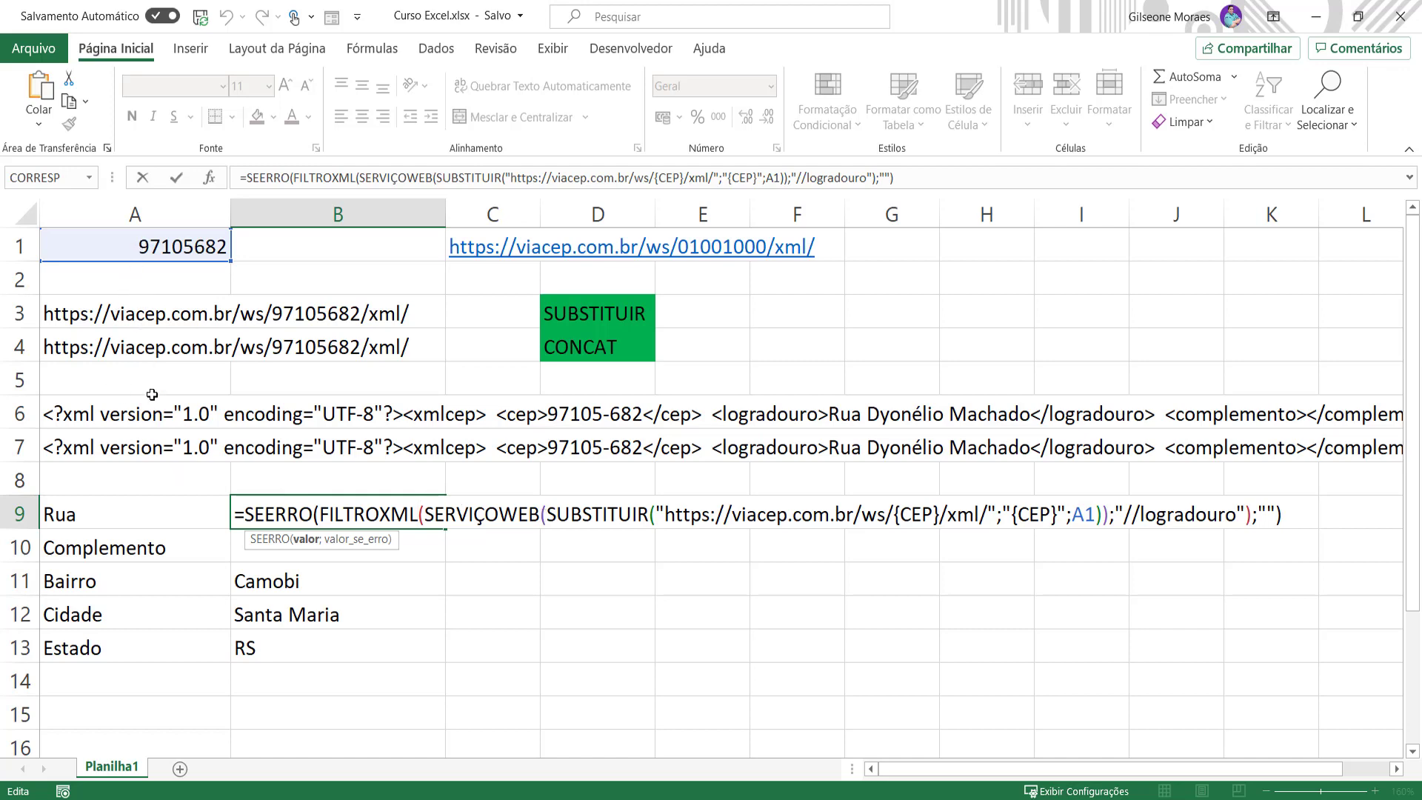
left_click(543, 514)
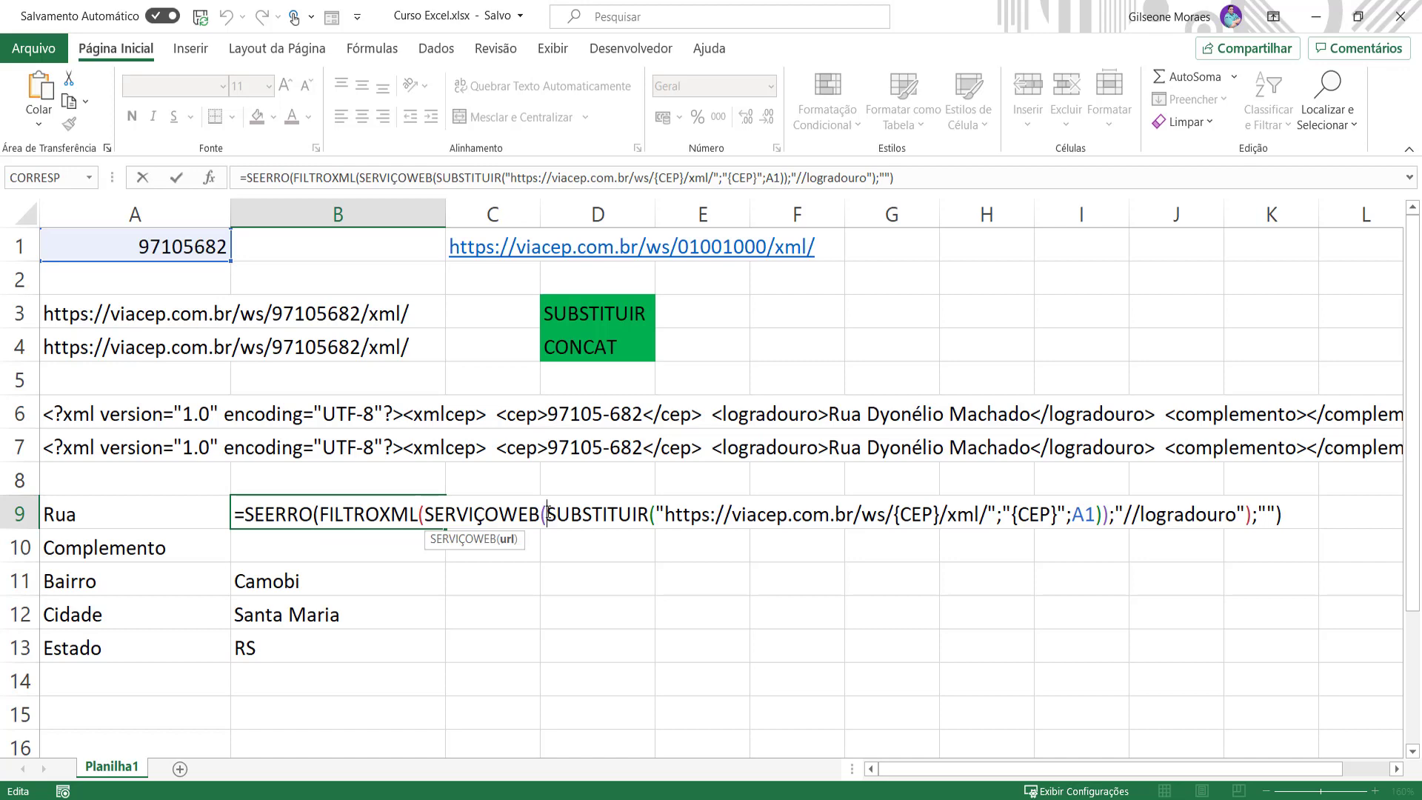
left_click(540, 514)
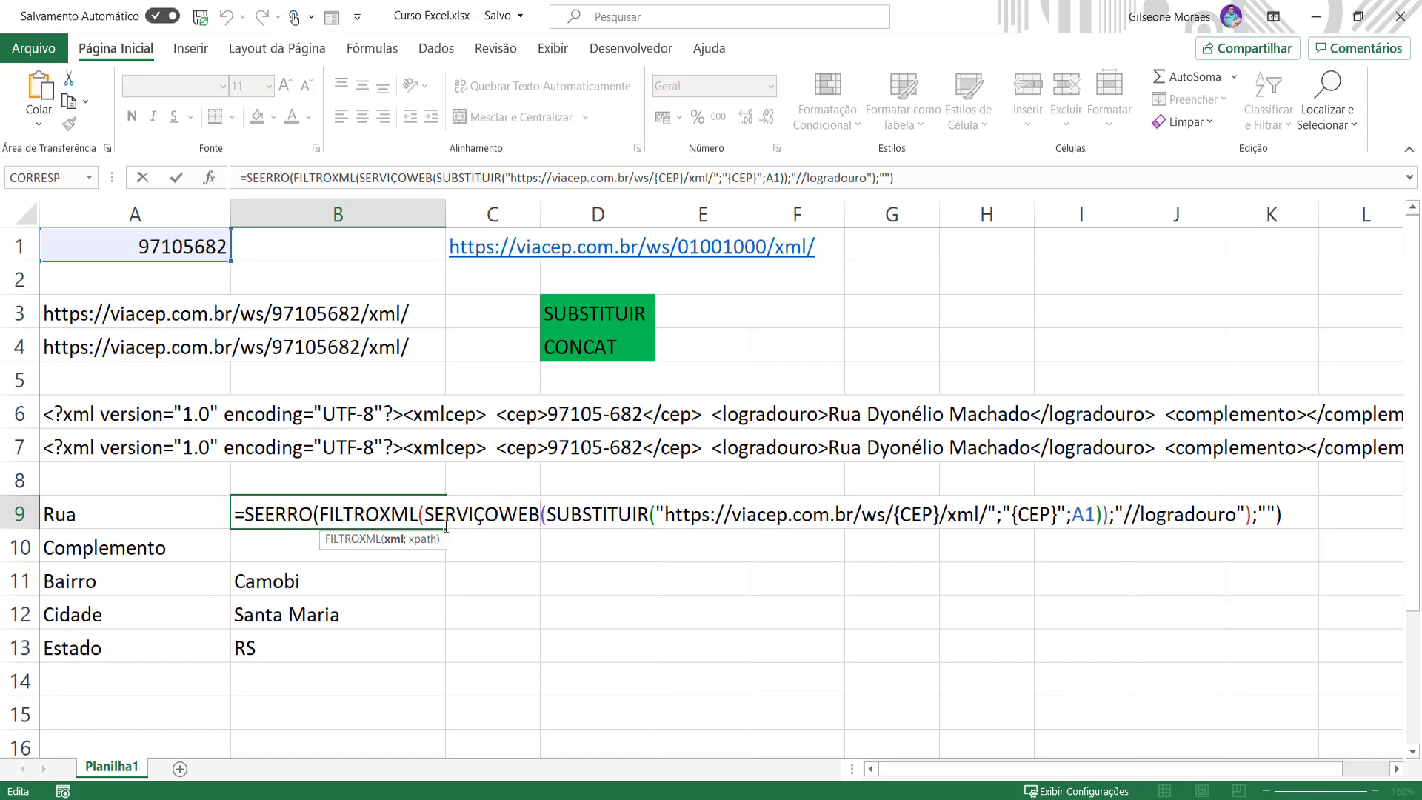
- Replace the nested SERVIÇOWEB(SUBSTITUIR(...)) call in the Rua formula in B9 with a reference to A6
left_click_drag(429, 512, 1104, 512)
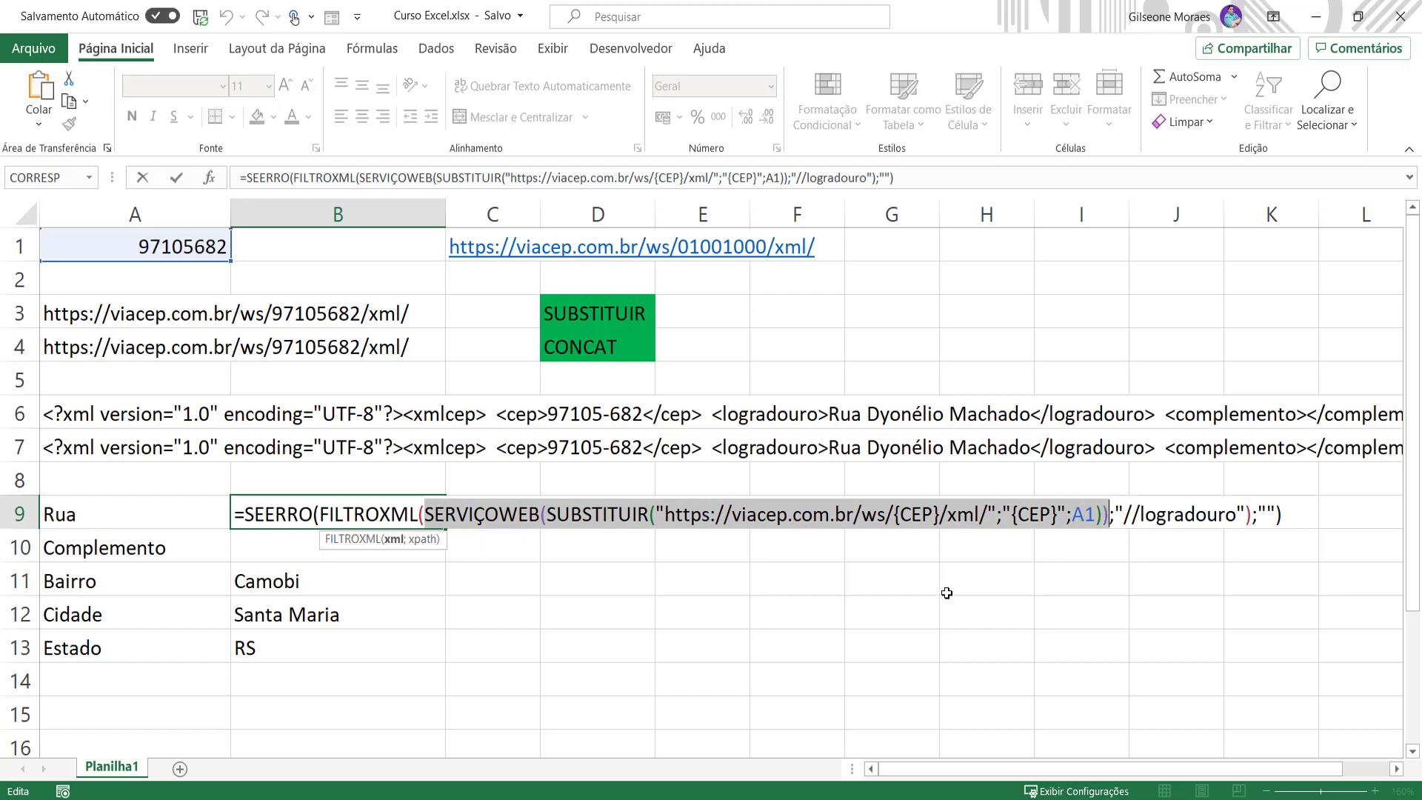
key("ctrl+x")
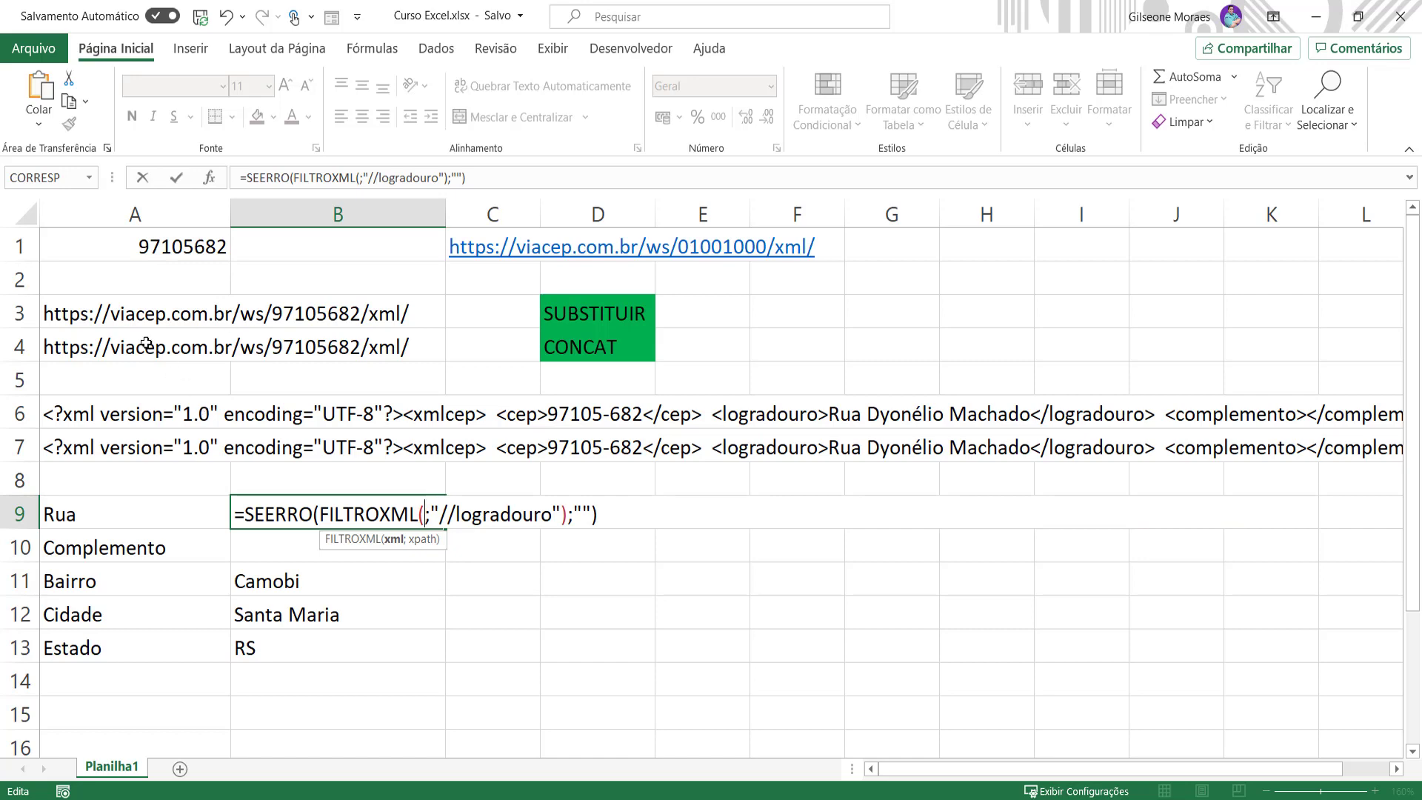
left_click(126, 412)
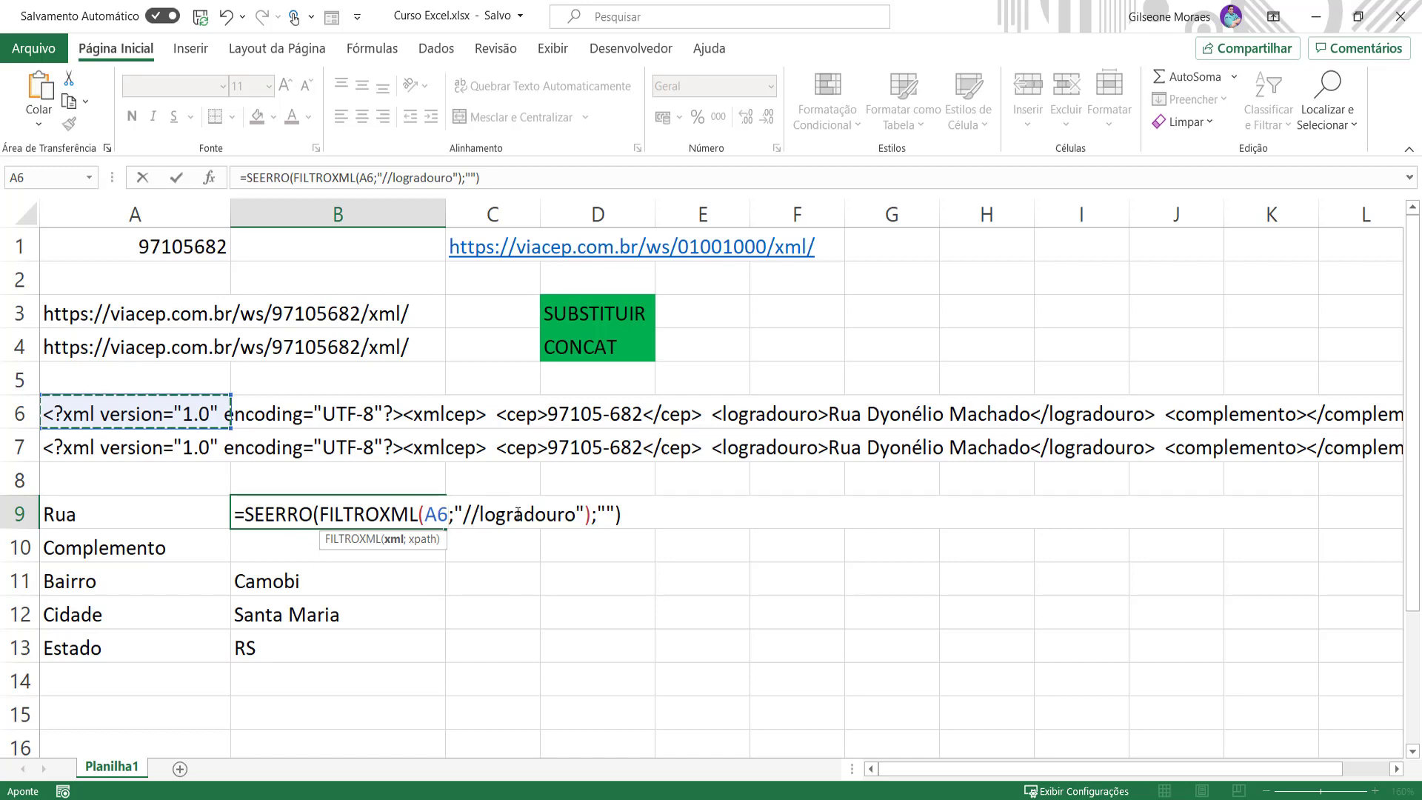
key("Return")
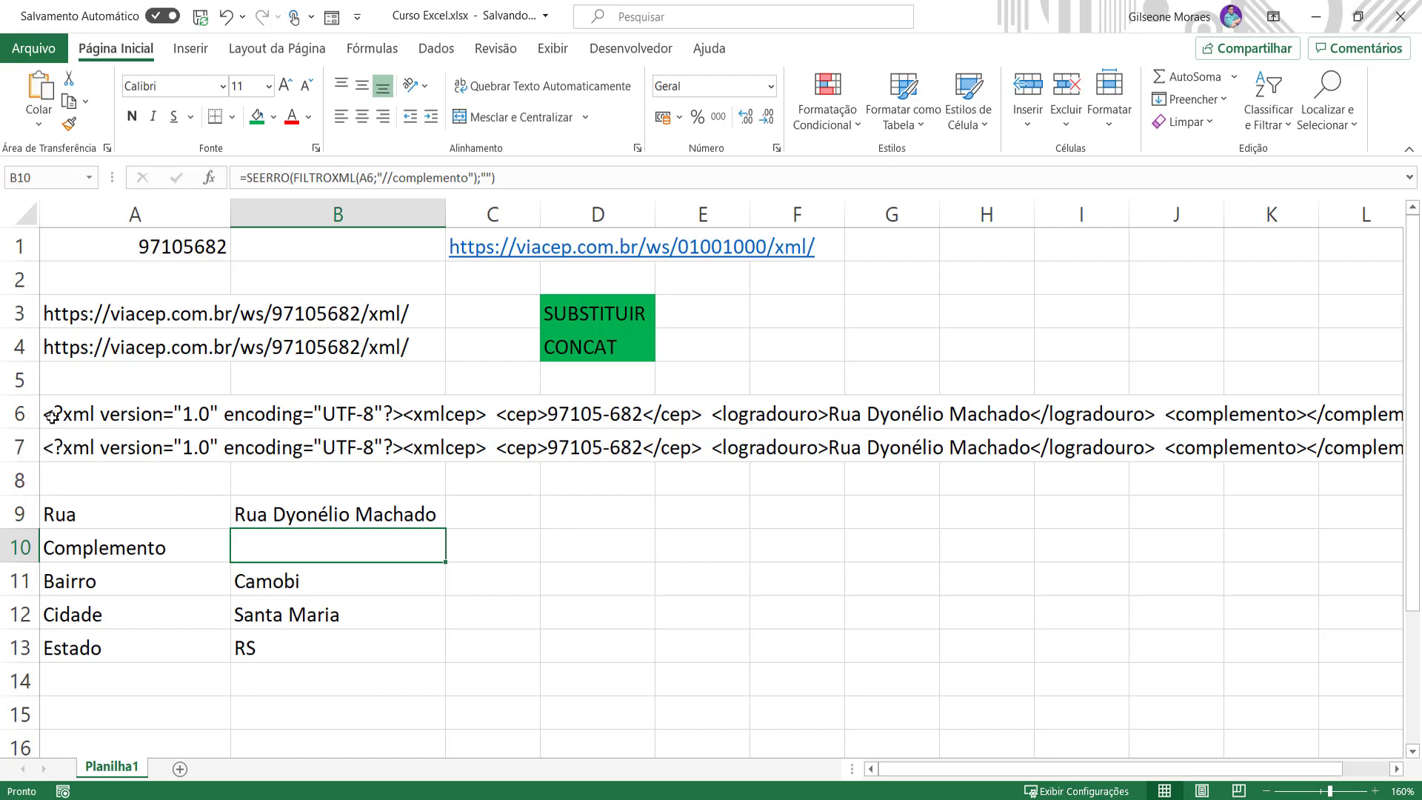
- Hide the helper rows 2 to 7 and undo the hiding
mouse_move(19, 446)
left_mouse_down()
mouse_move(17, 314)
mouse_move(15, 448)
left_mouse_up()
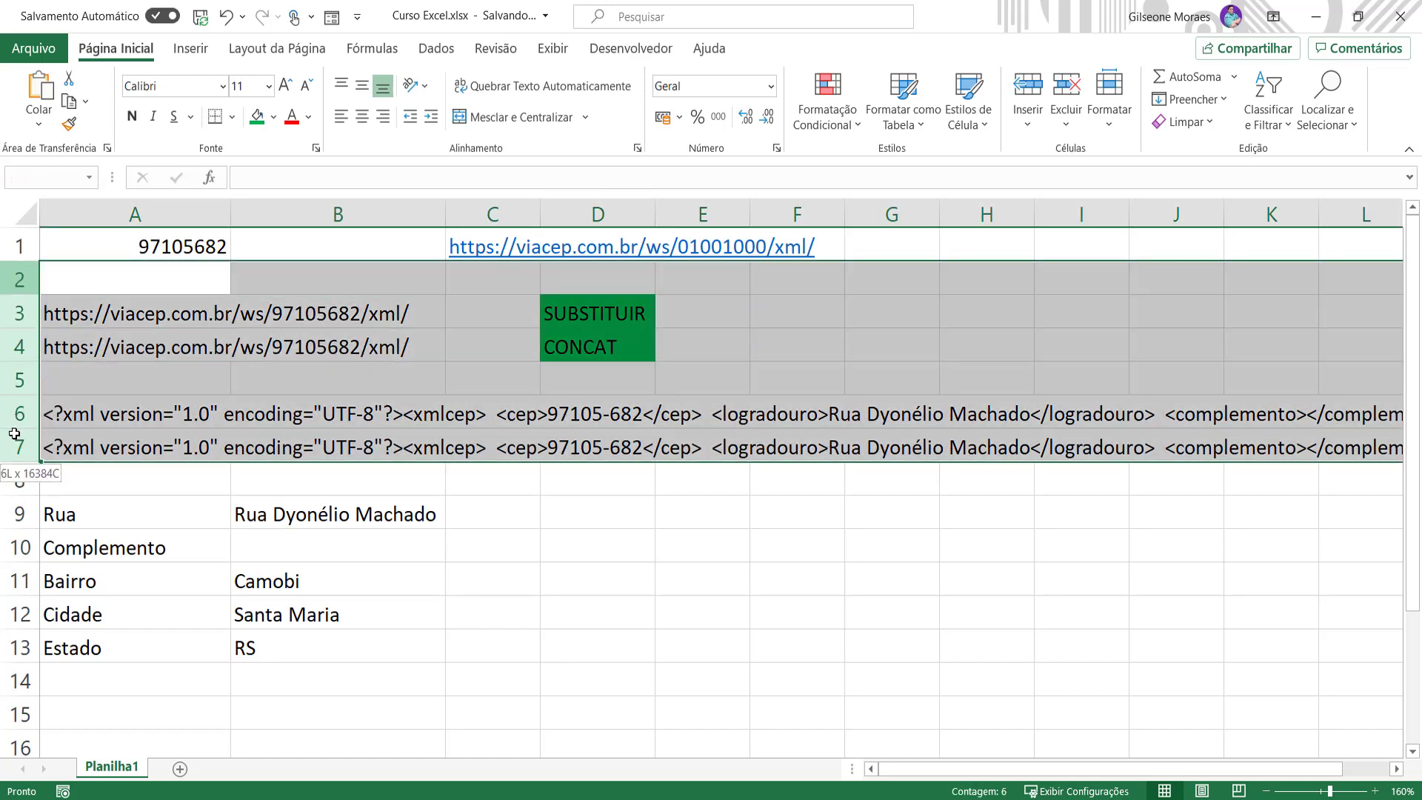
right_click(14, 420)
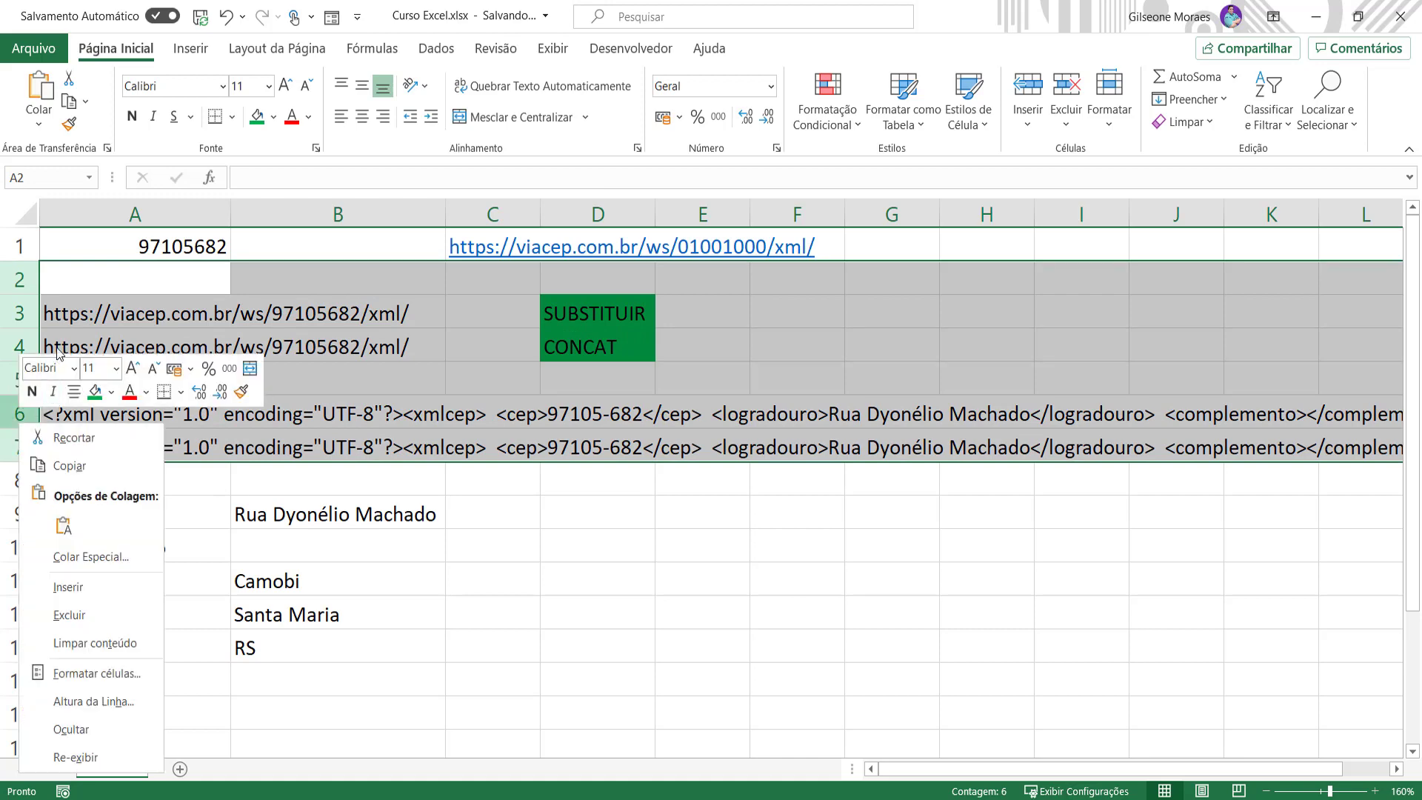
left_click(82, 735)
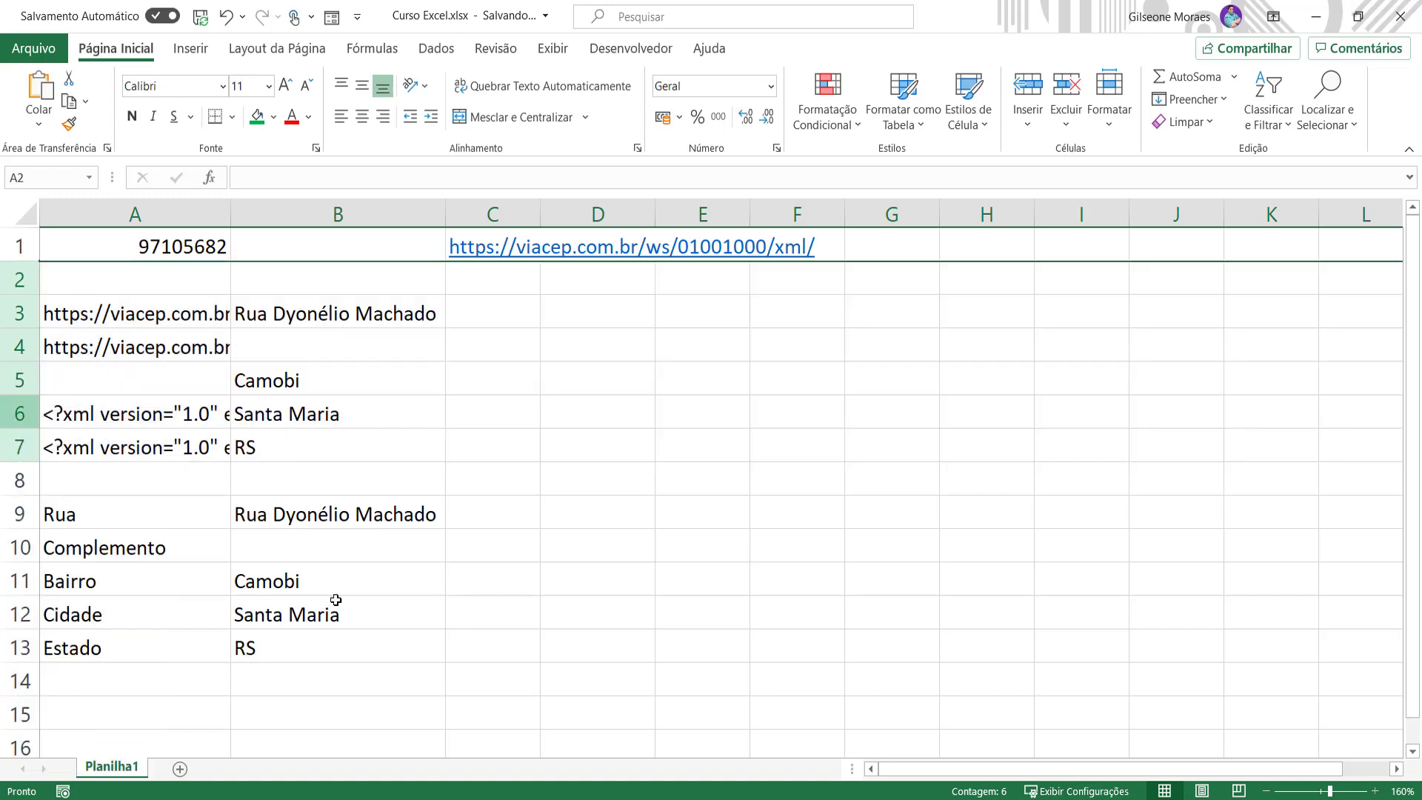
left_click(486, 558)
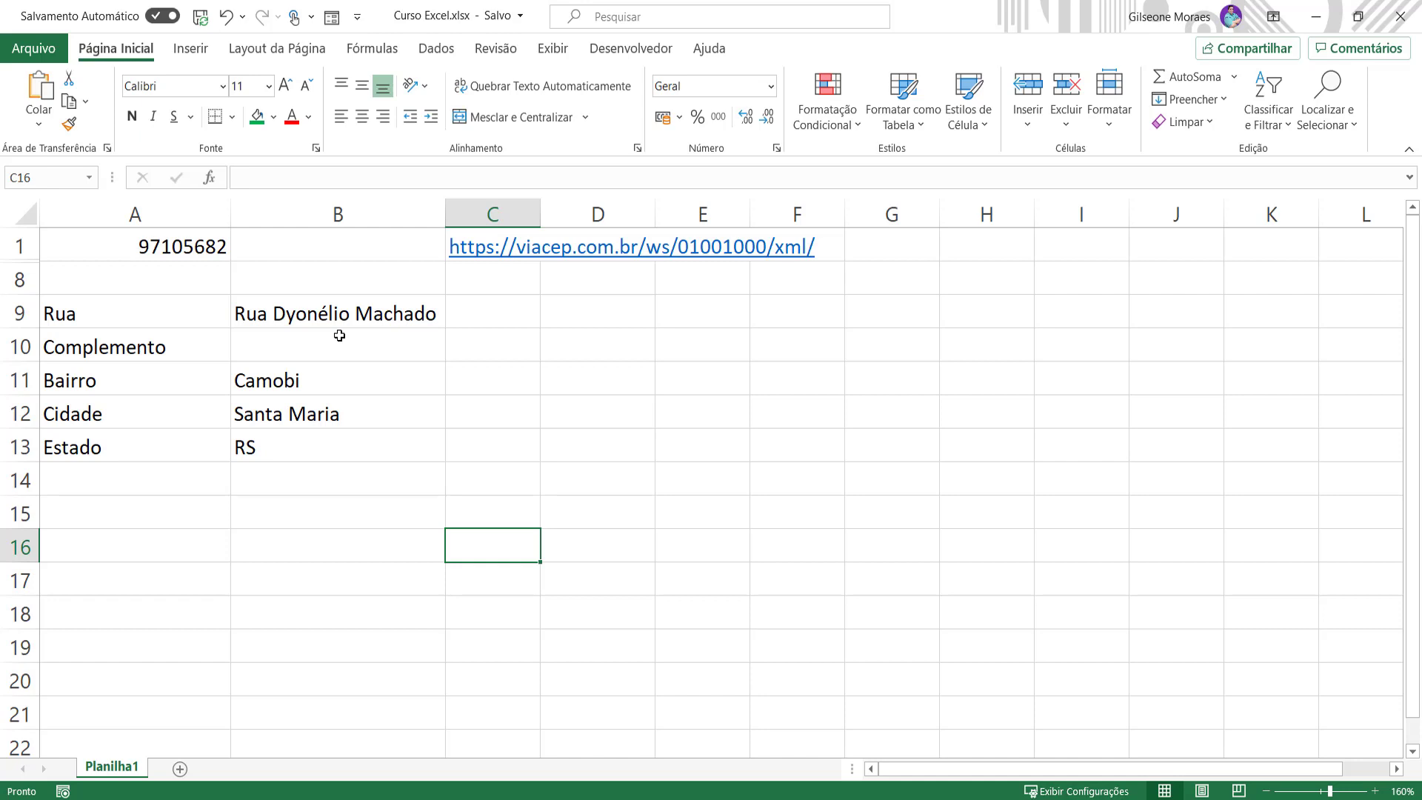
left_click_drag(384, 424, 381, 433)
key("ctrl+z")
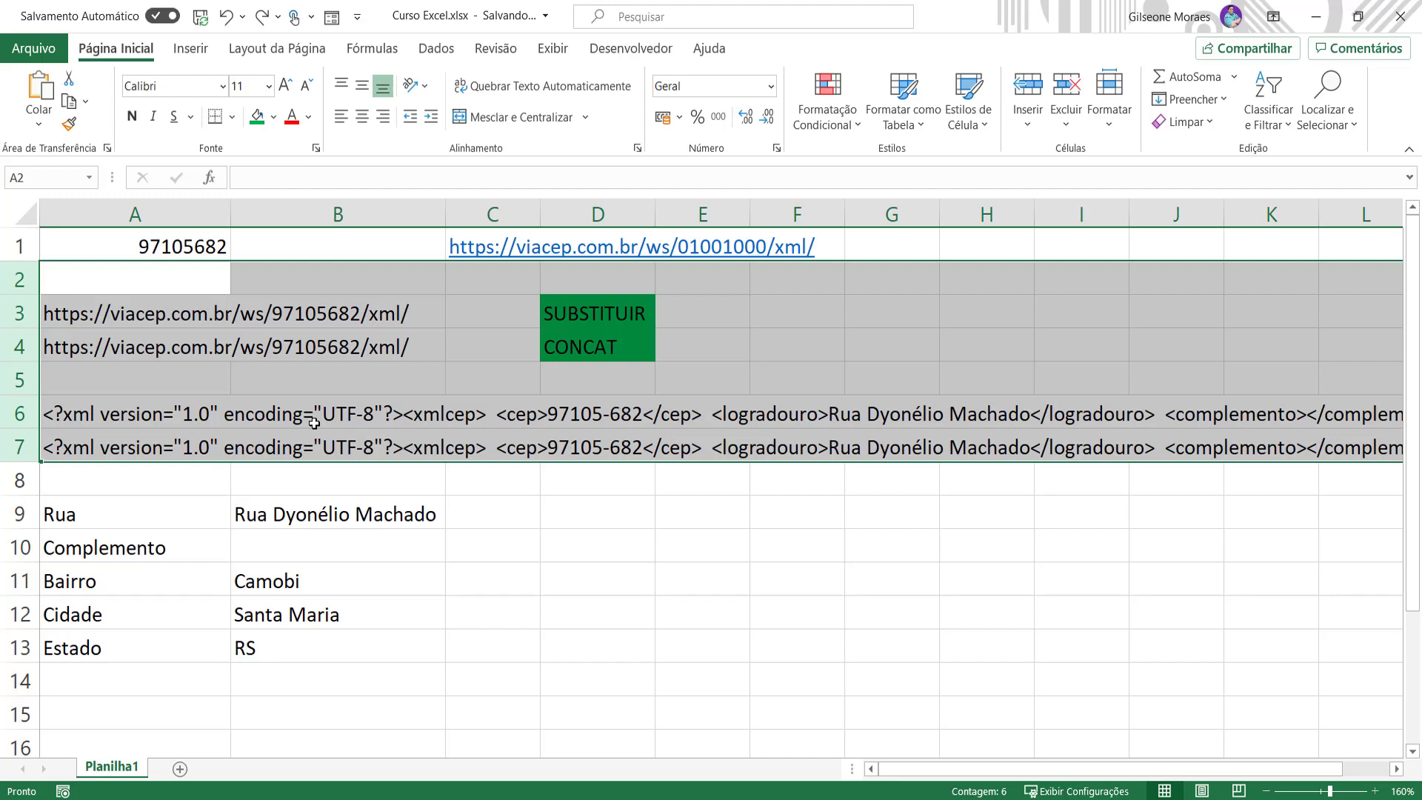
- Enter the CEP 01001000 in A1 as a plain number
left_click(128, 249)
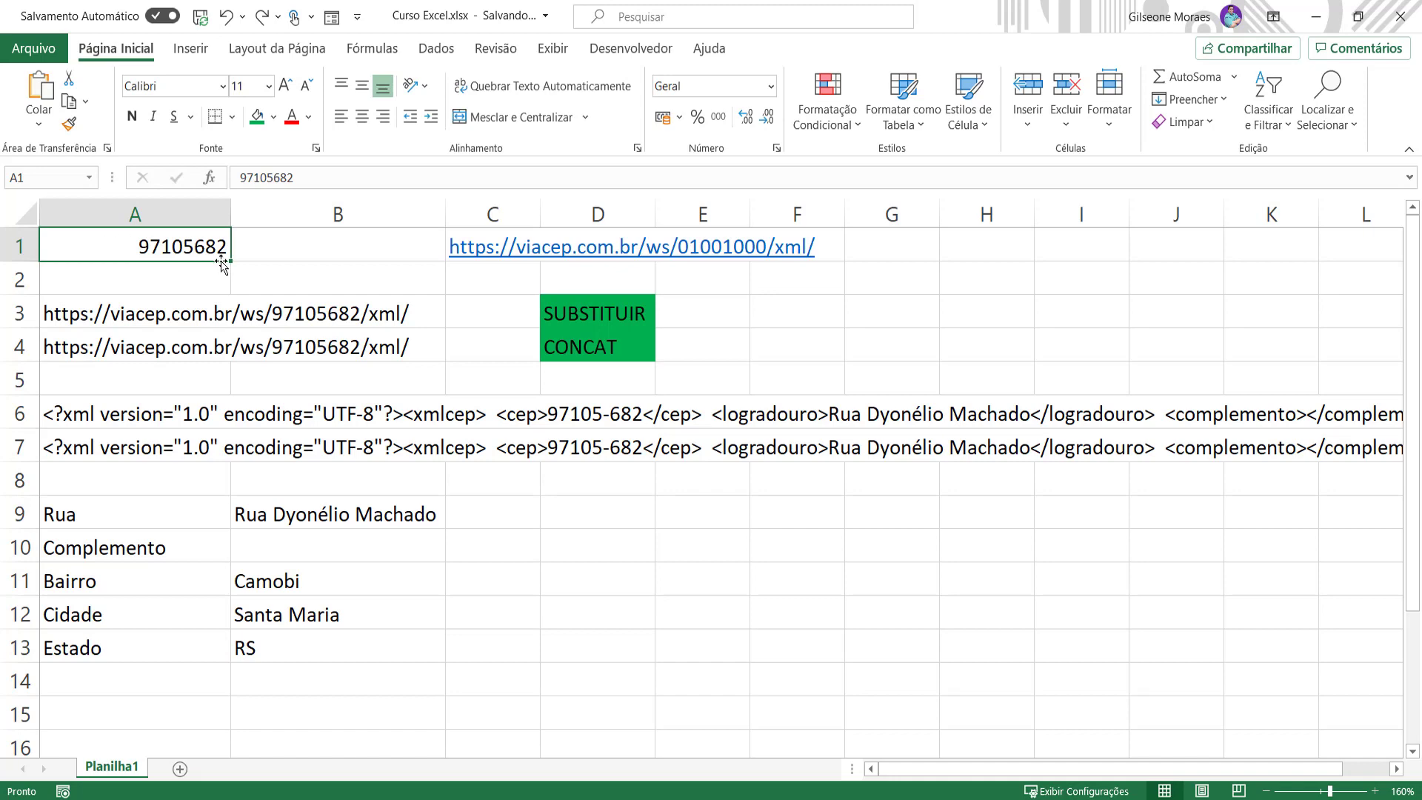
type("0")
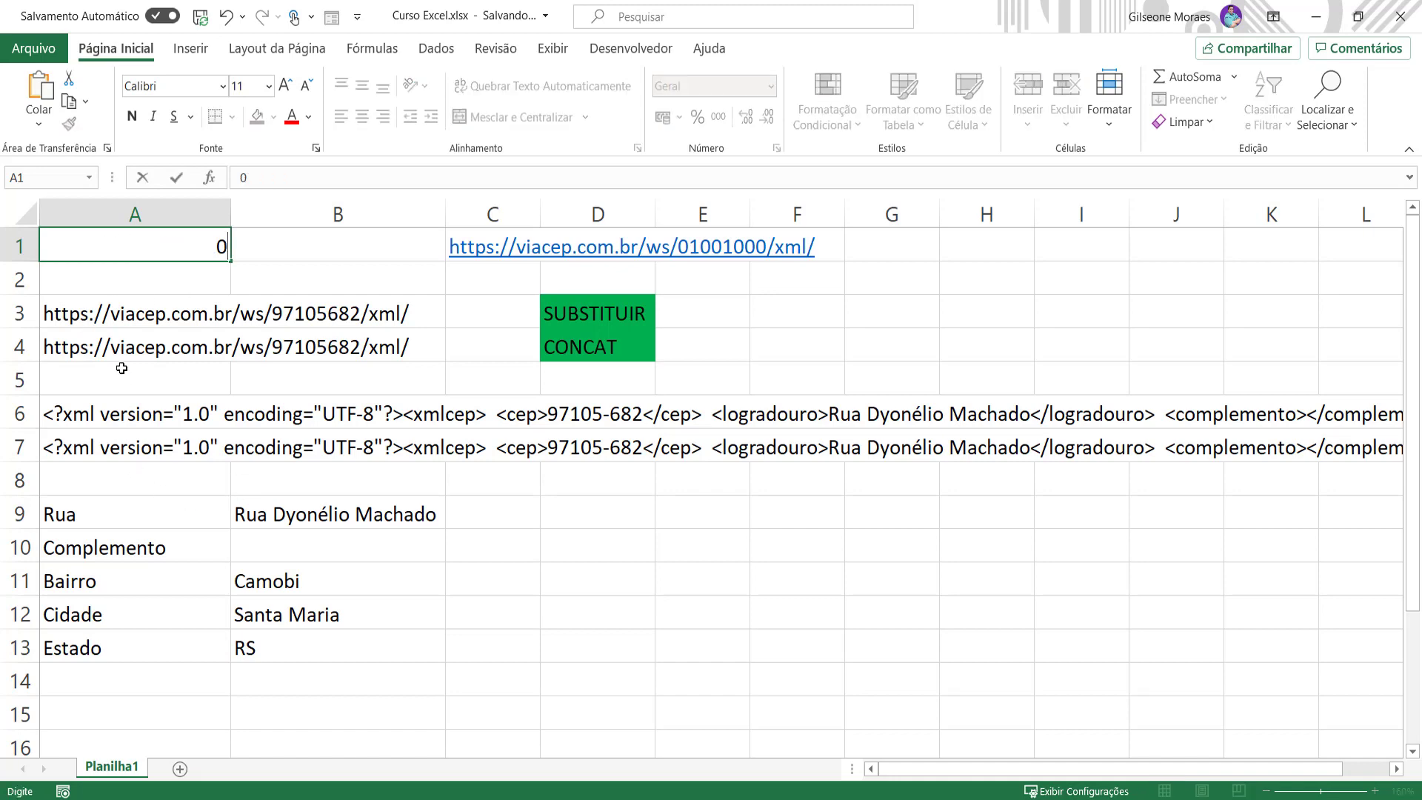
type("1001000")
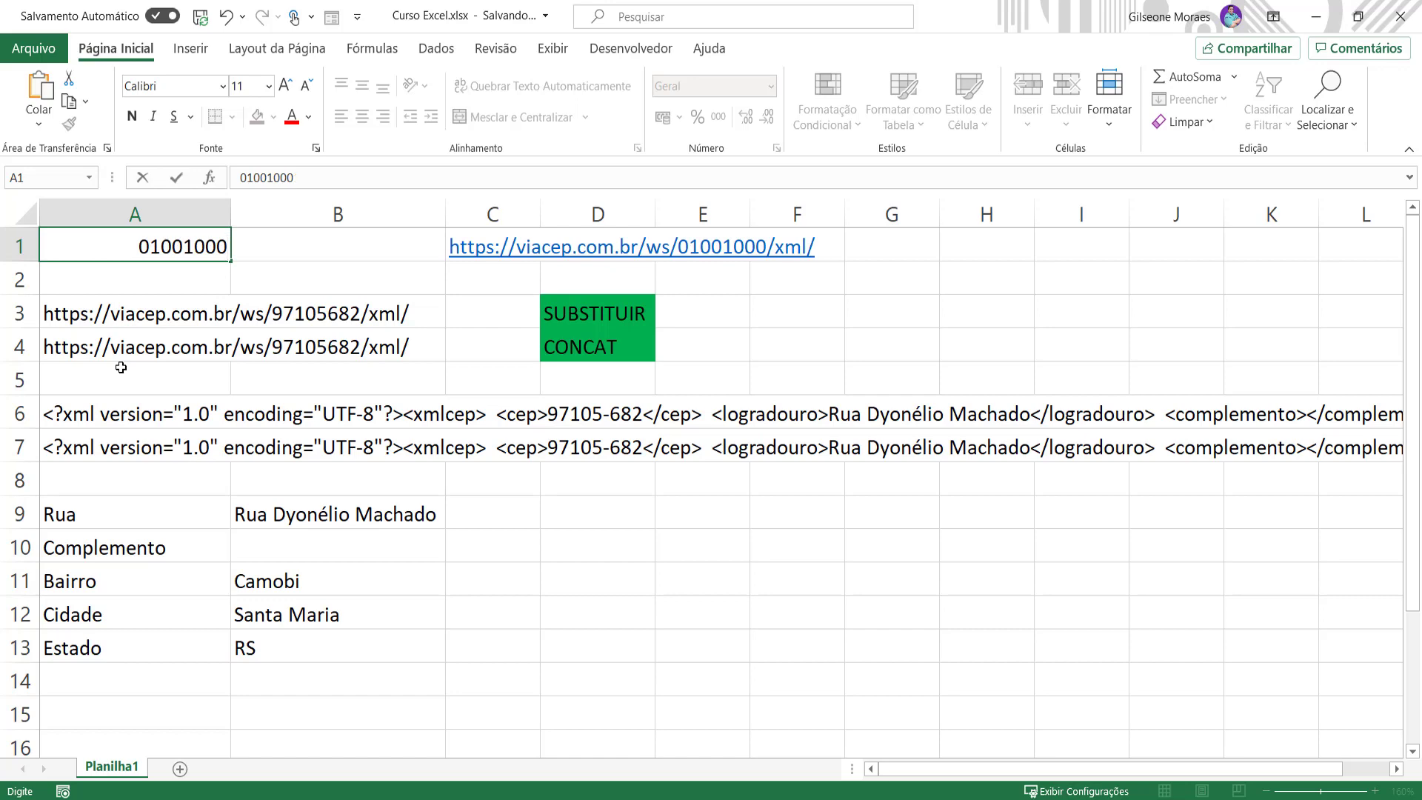
key("Return")
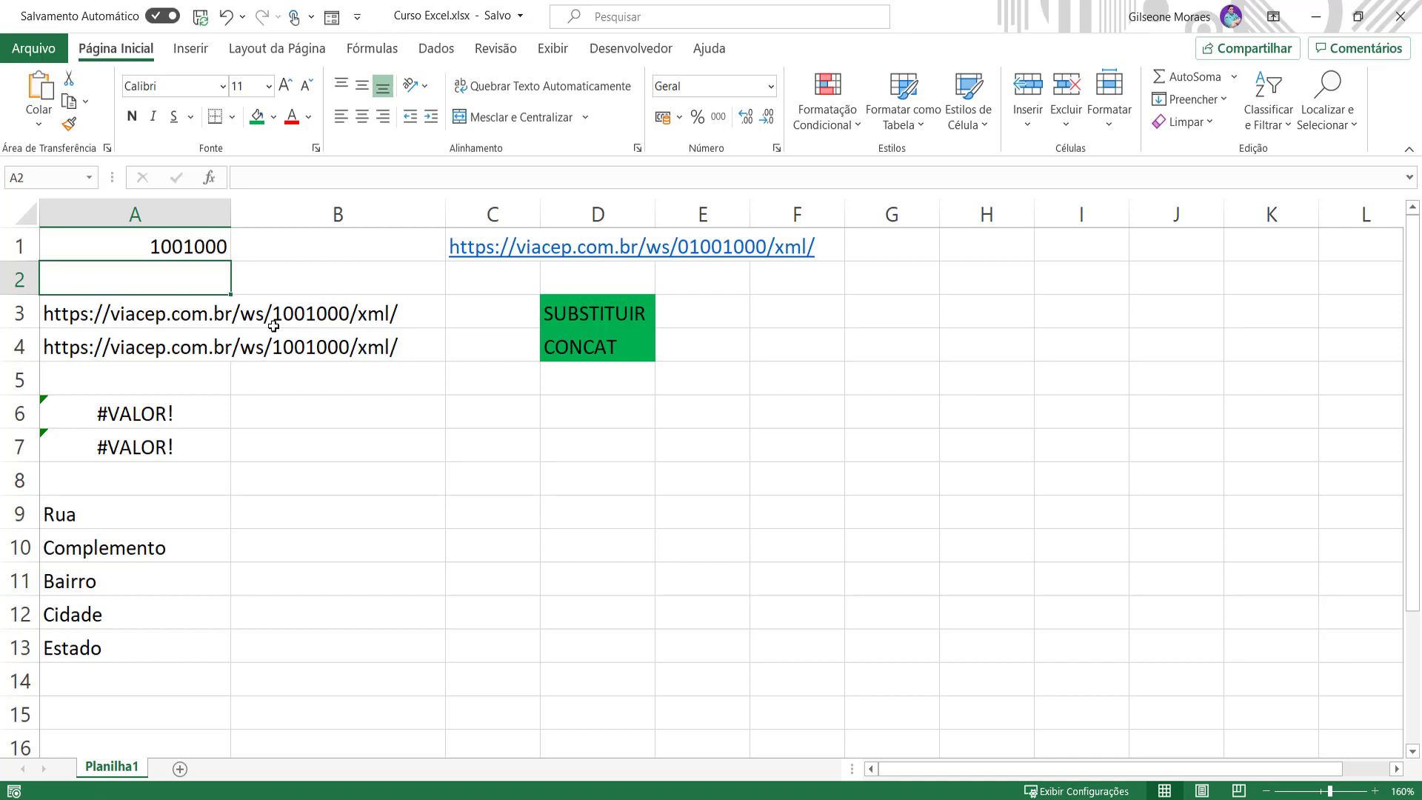
- Set the CEP in A1 to 97105682
left_click(194, 242)
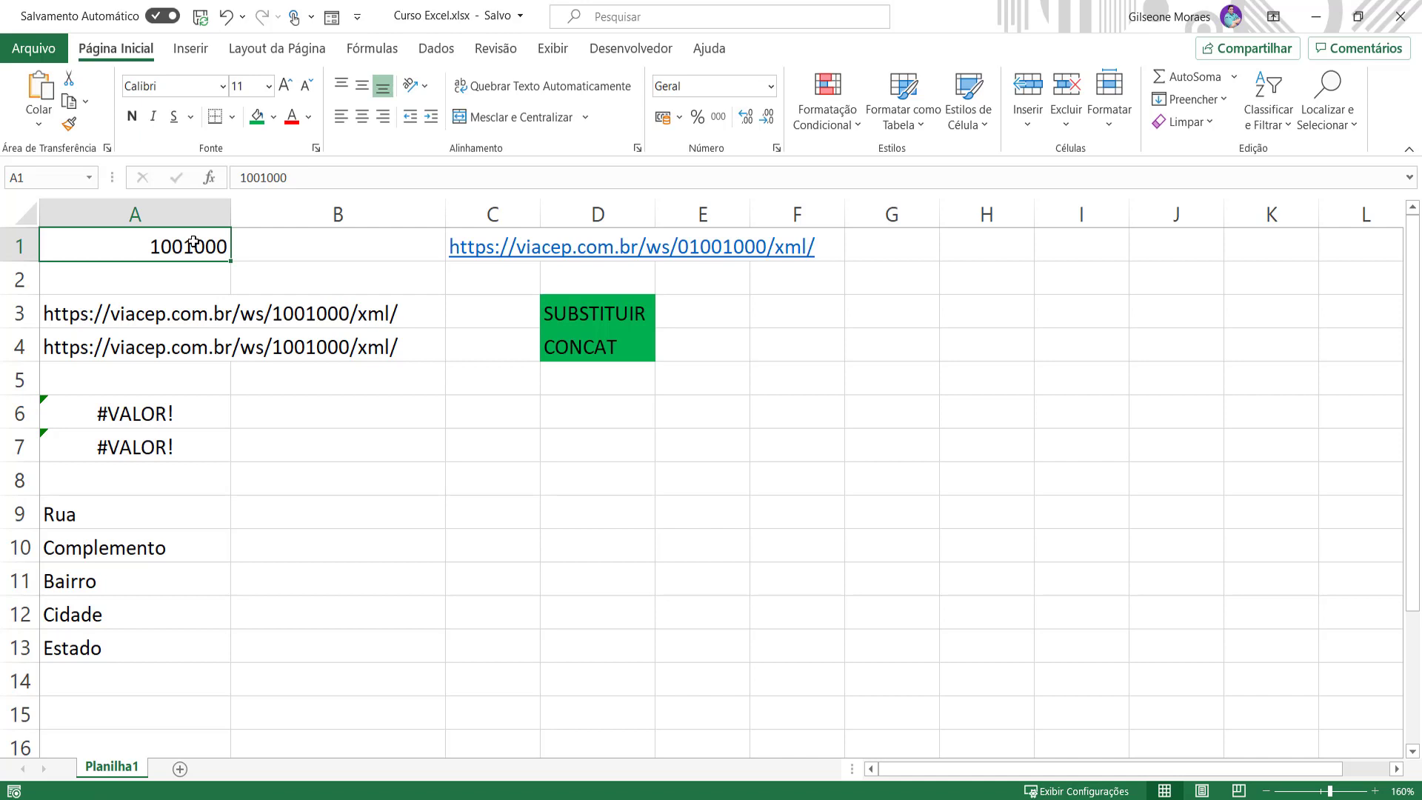
type("97105")
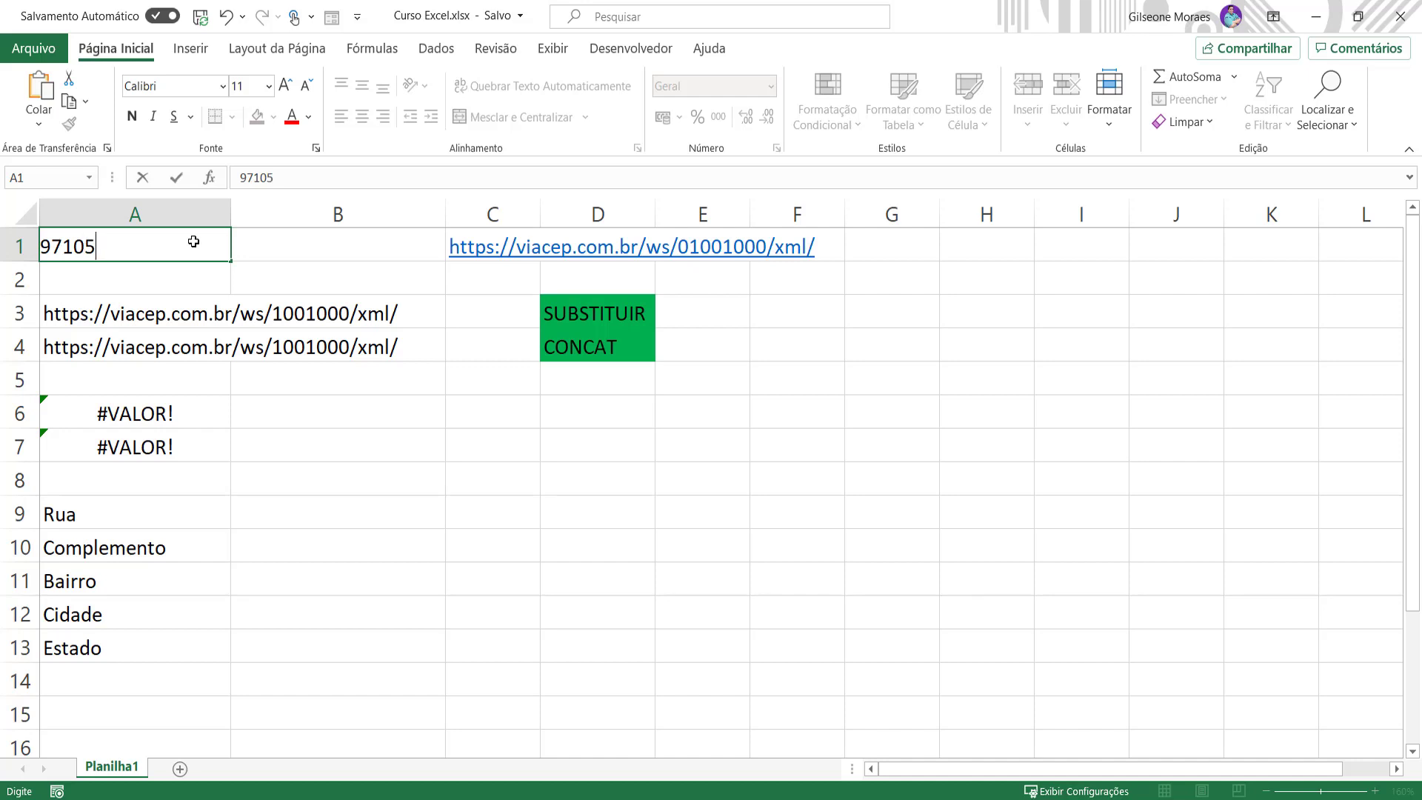
type("682")
key("Return")
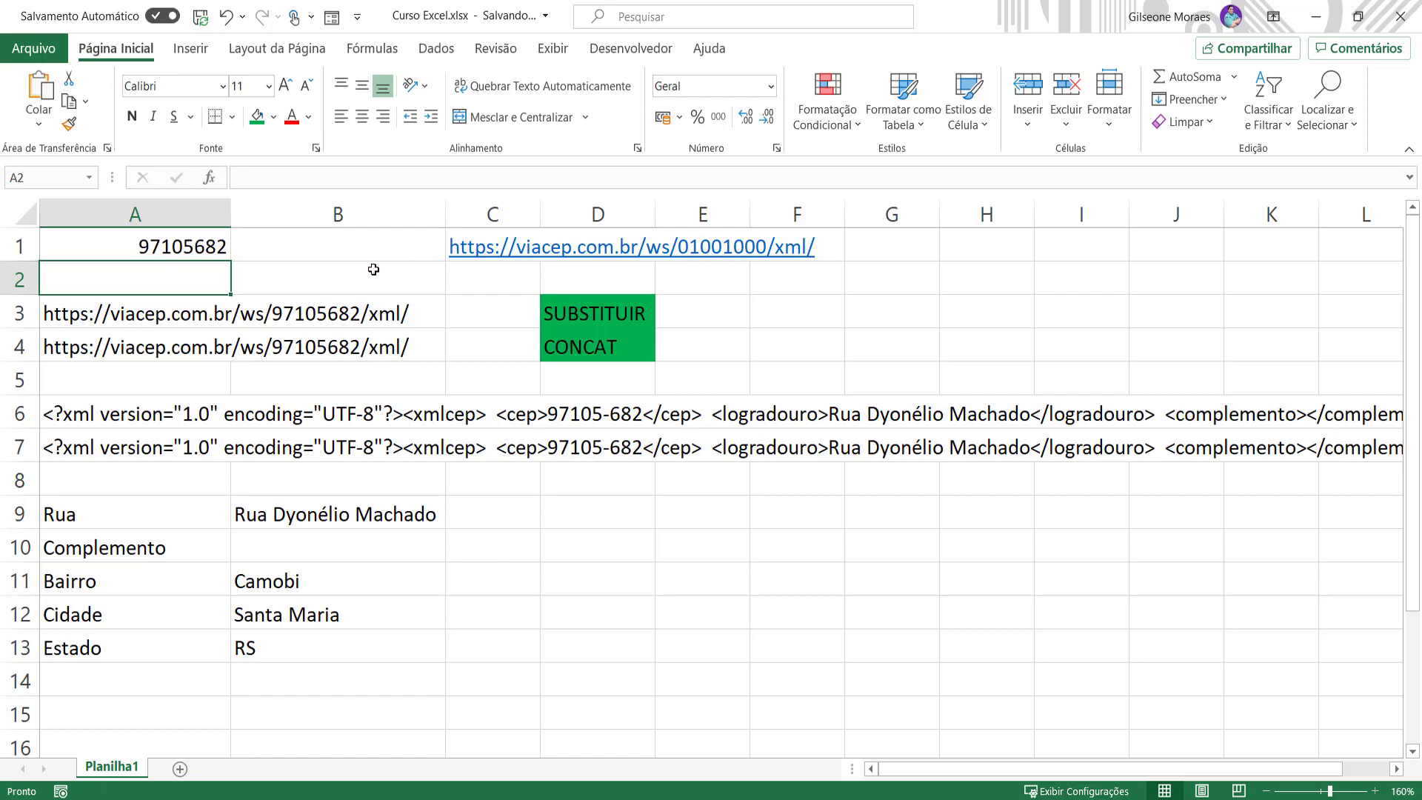
- Set the CEP in A1 to 01001000, including its leading zero, and select the cell again
left_click(186, 245)
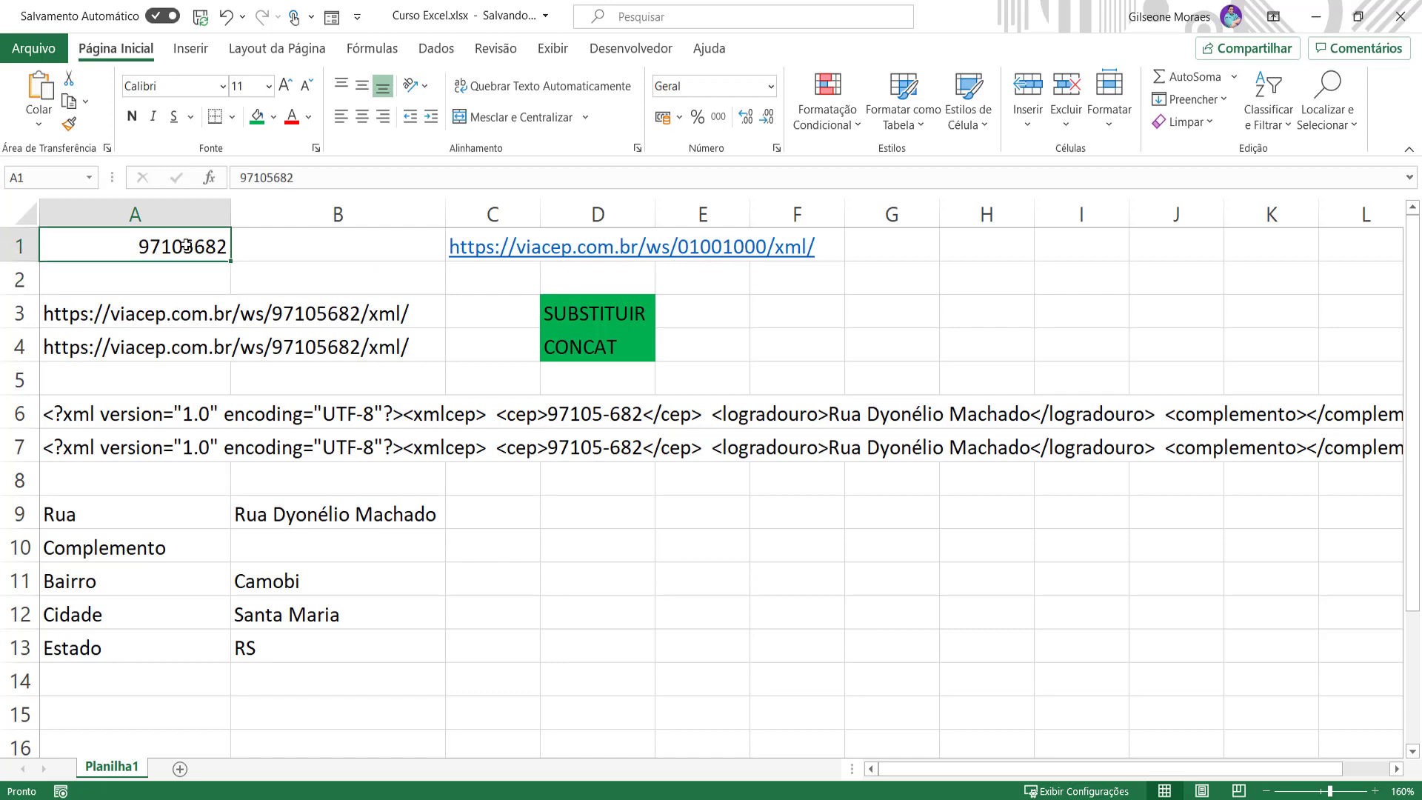
type("0")
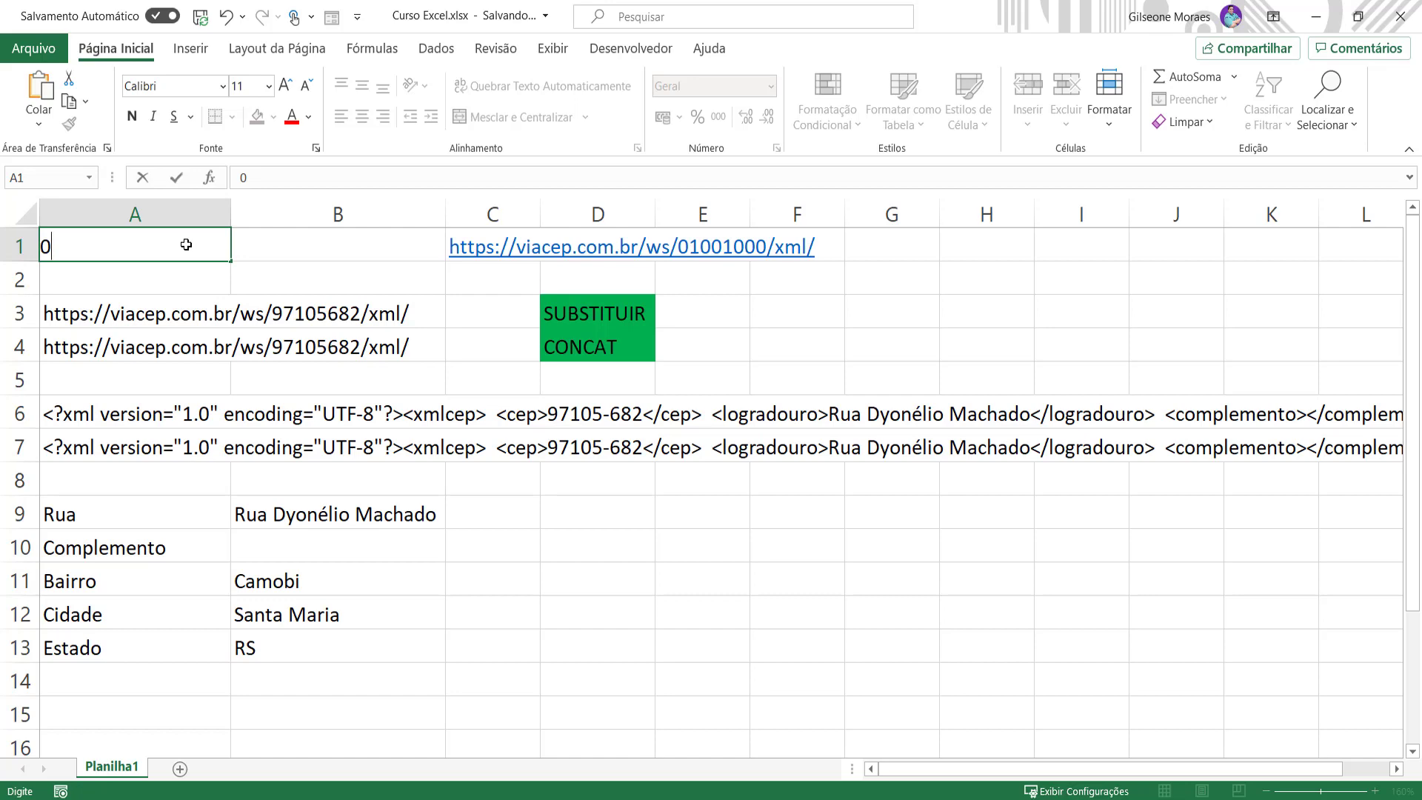
type("1001000")
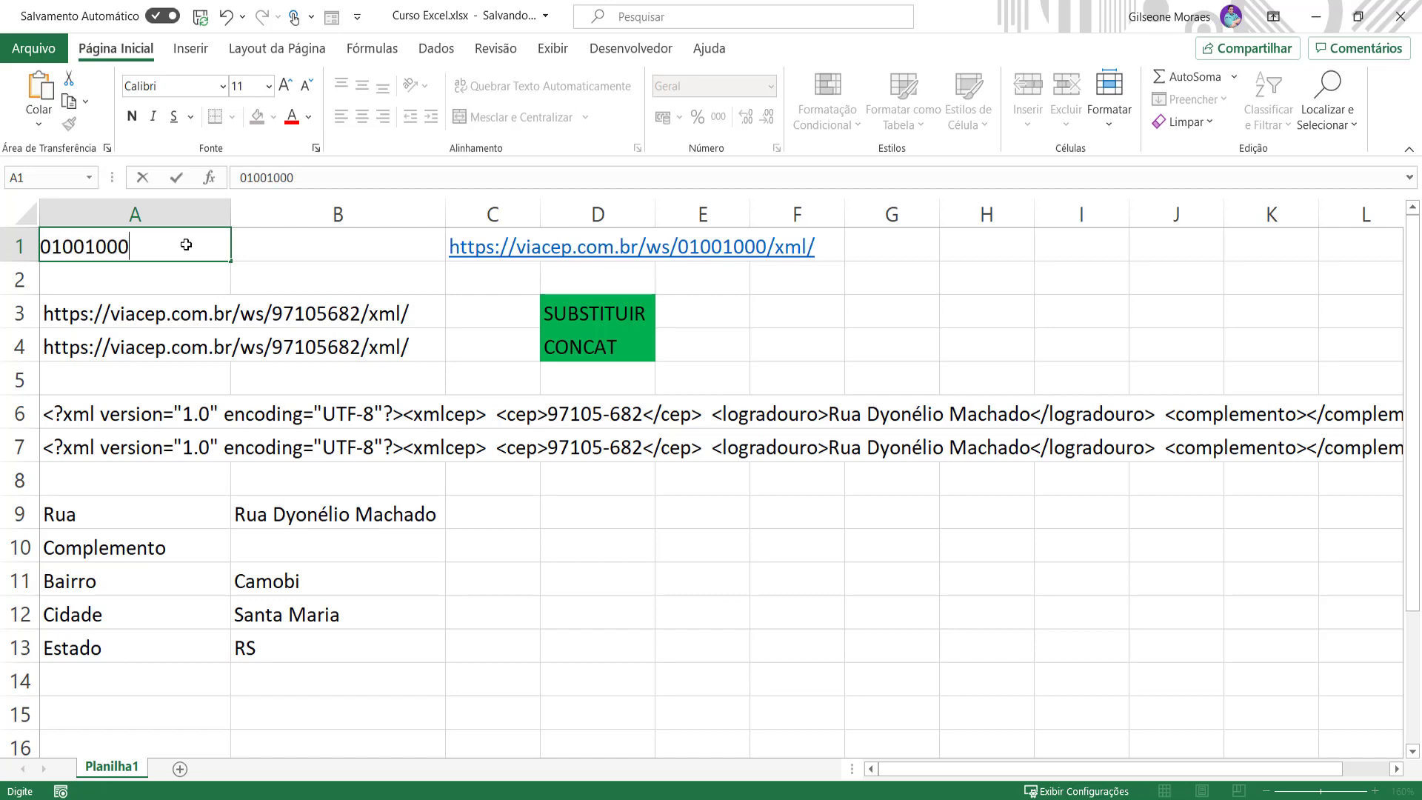
key("Return")
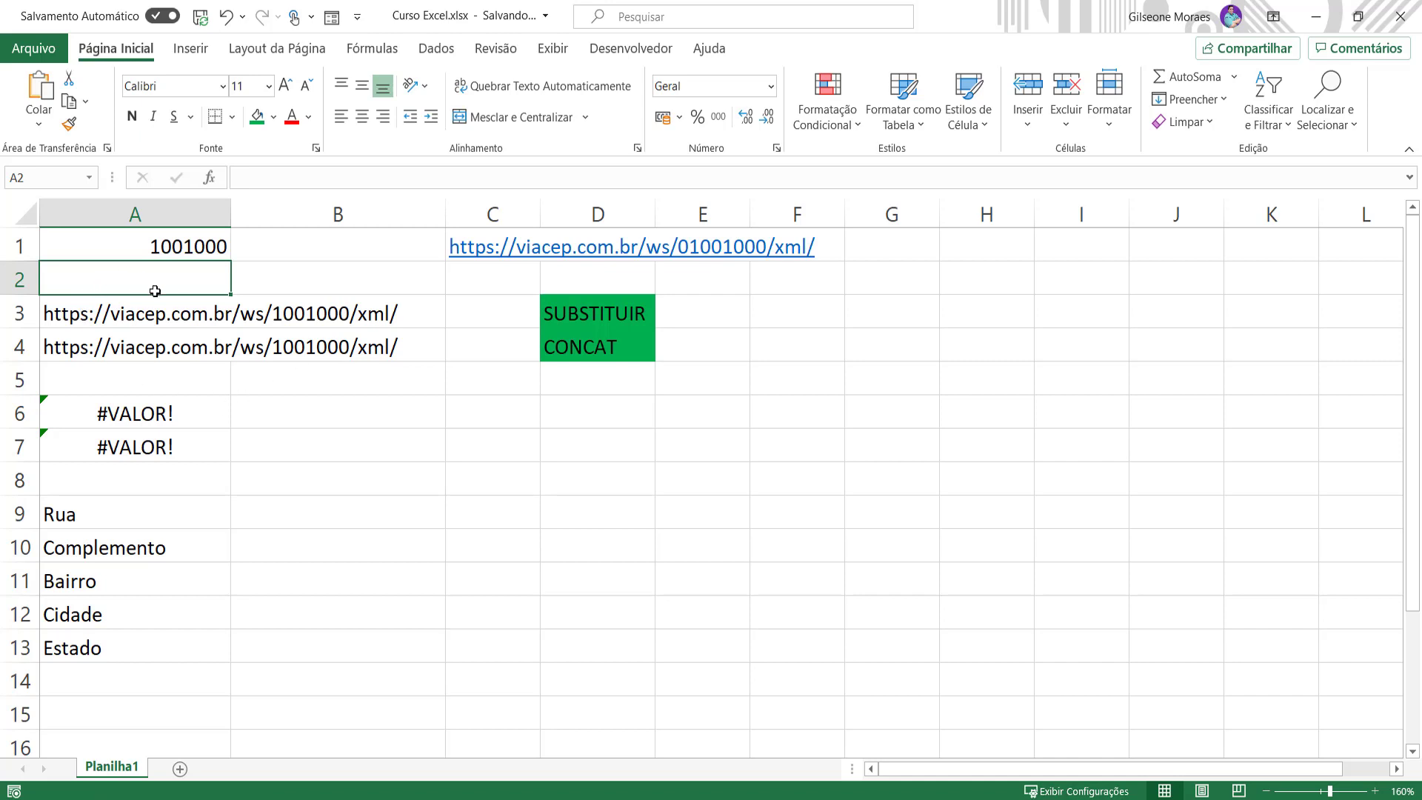
left_click(162, 254)
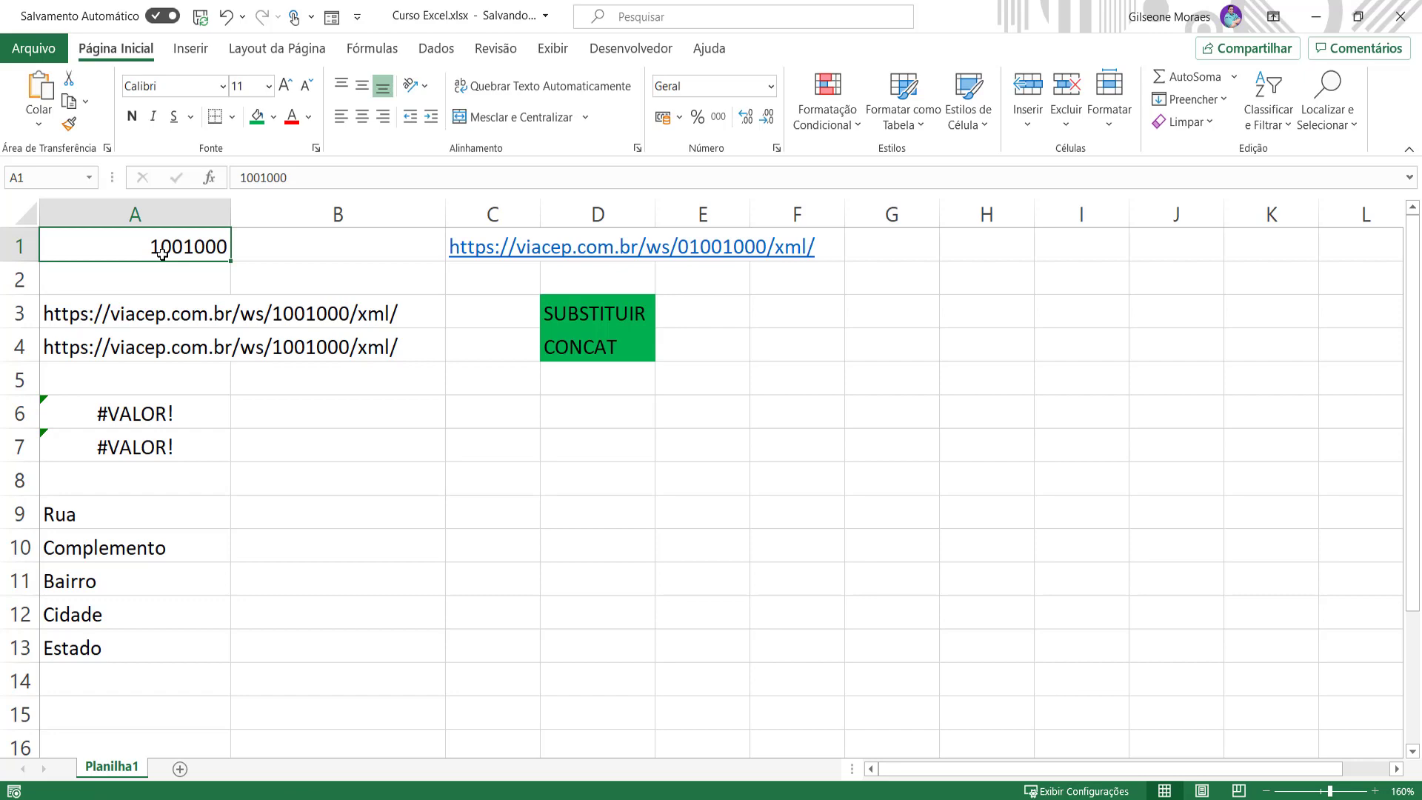